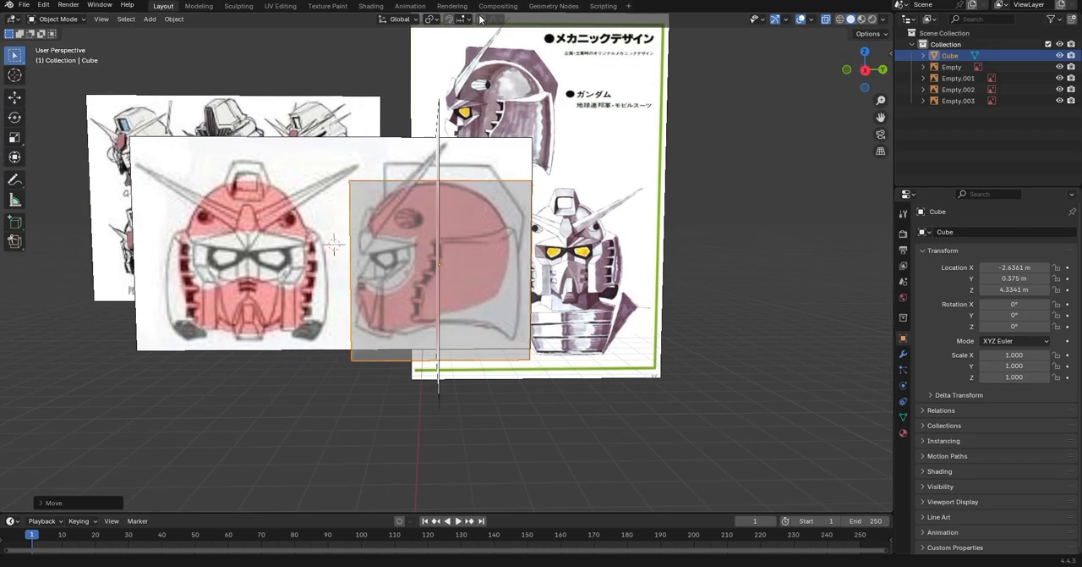
# Move the cube along Y to about 0.358 m so it lines up with the side-view helmet drawing
pyautogui.doubleClick(866, 72)
pyautogui.click(864, 71)
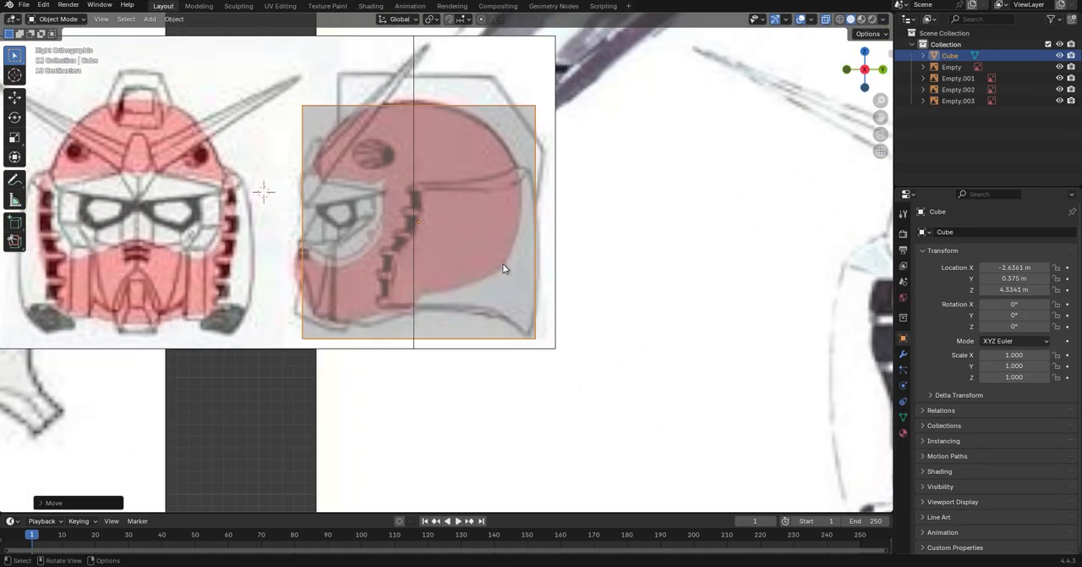
pyautogui.press('g')
pyautogui.press('y')
pyautogui.click(553, 338)
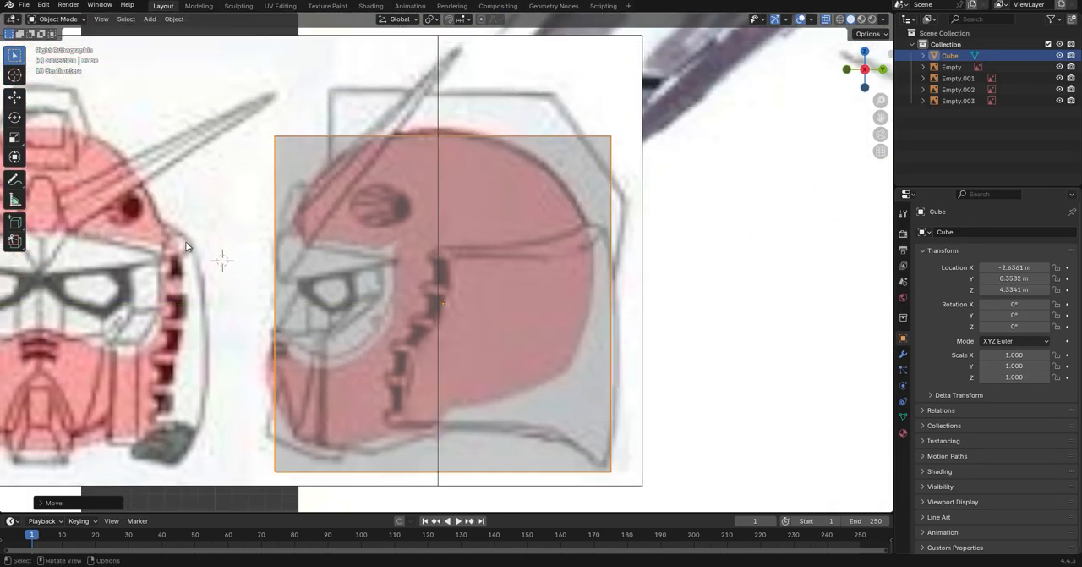
# Add two horizontal loop cuts around the cube, one below the eye and one above it
pyautogui.press('Tab')
pyautogui.hotkey('ctrl', 'r')
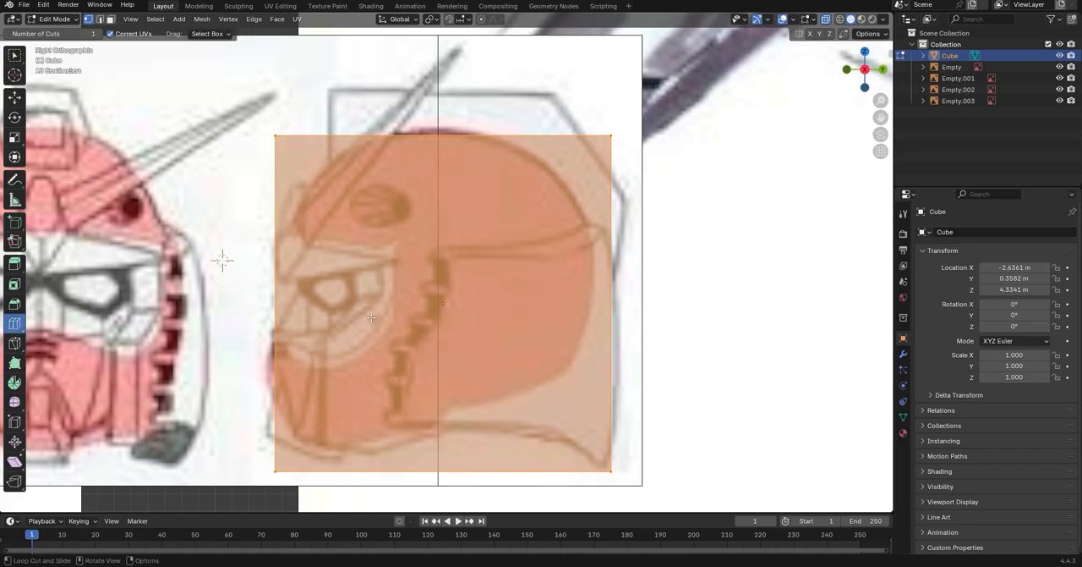
pyautogui.click(612, 355)
pyautogui.click(617, 379)
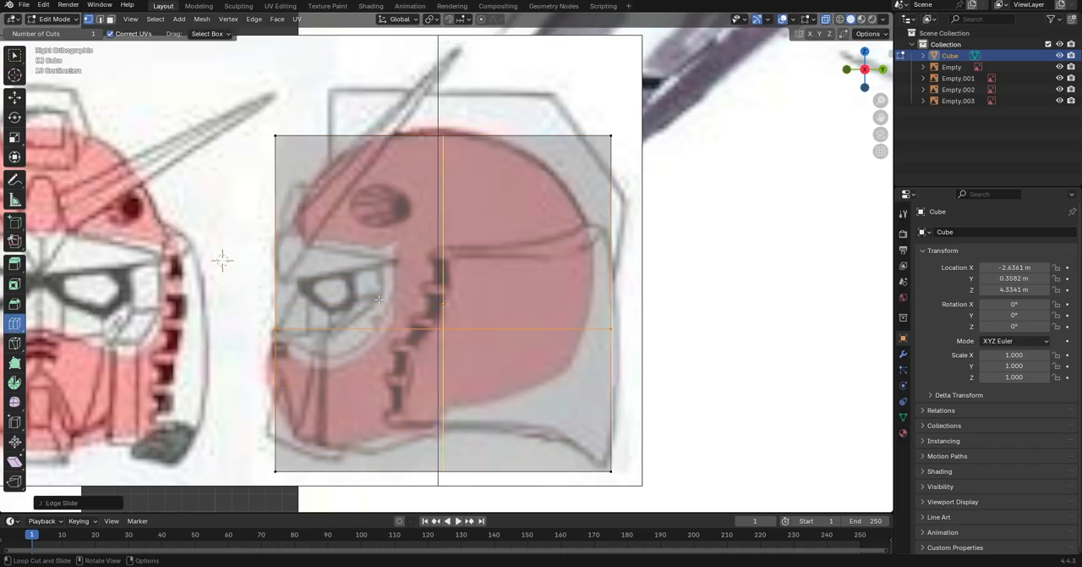
pyautogui.hotkey('alt', 'a')
pyautogui.moveTo(581, 263); pyautogui.dragTo(579, 308)
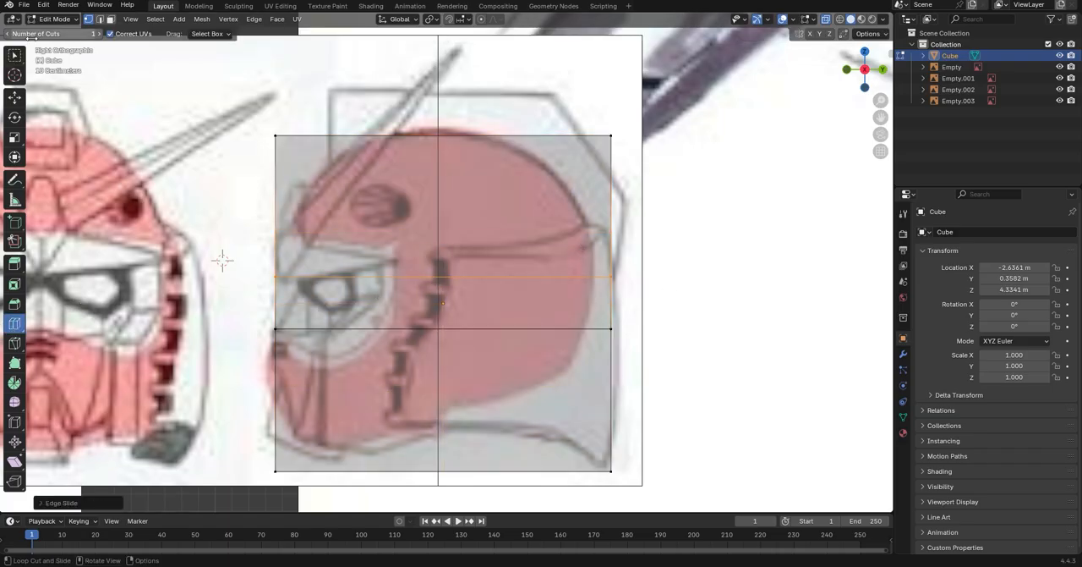
# Move the whole mesh along X in front view so it is centred on the front helmet drawing
pyautogui.press('w')
pyautogui.click(846, 70)
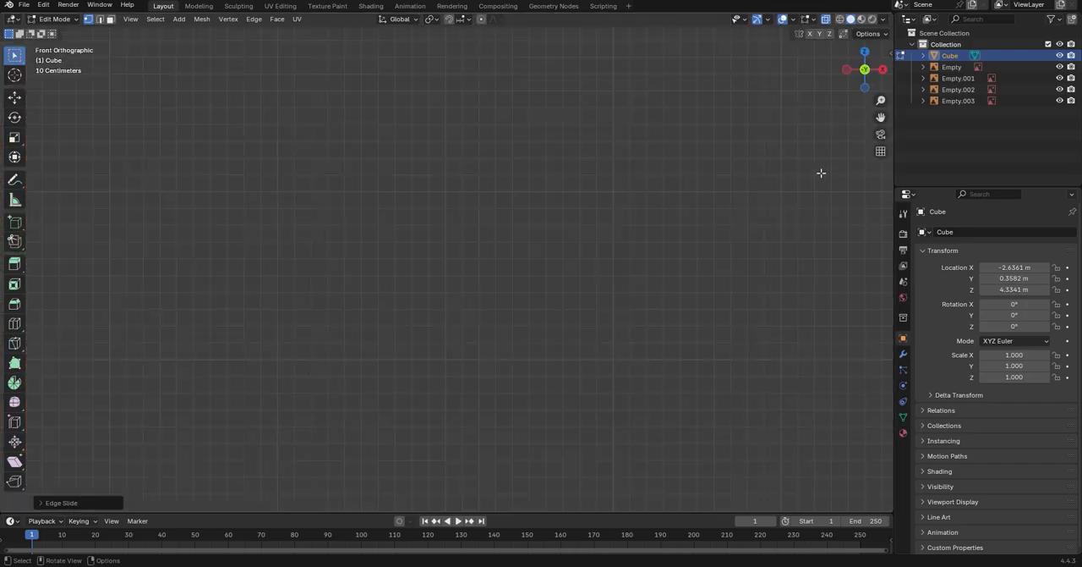
pyautogui.scroll(-5, 803, 177)
pyautogui.keyDown('shift'); pyautogui.moveTo(769, 189); pyautogui.dragTo(453, 210, button='middle'); pyautogui.keyUp('shift')
pyautogui.scroll(4, 454, 209)
pyautogui.press('a')
pyautogui.press('g')
pyautogui.press('y')
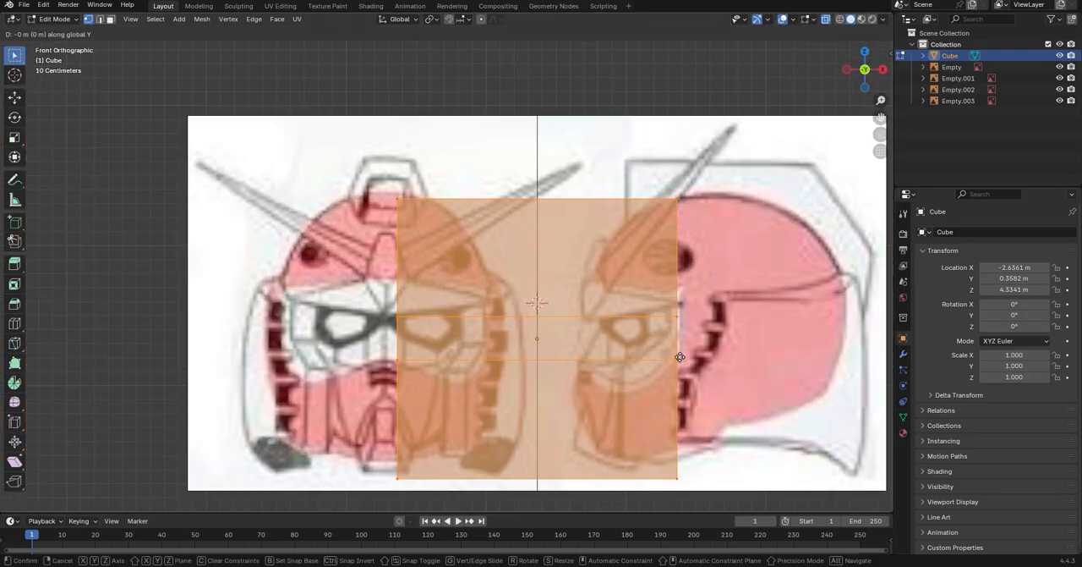
pyautogui.click(522, 358)
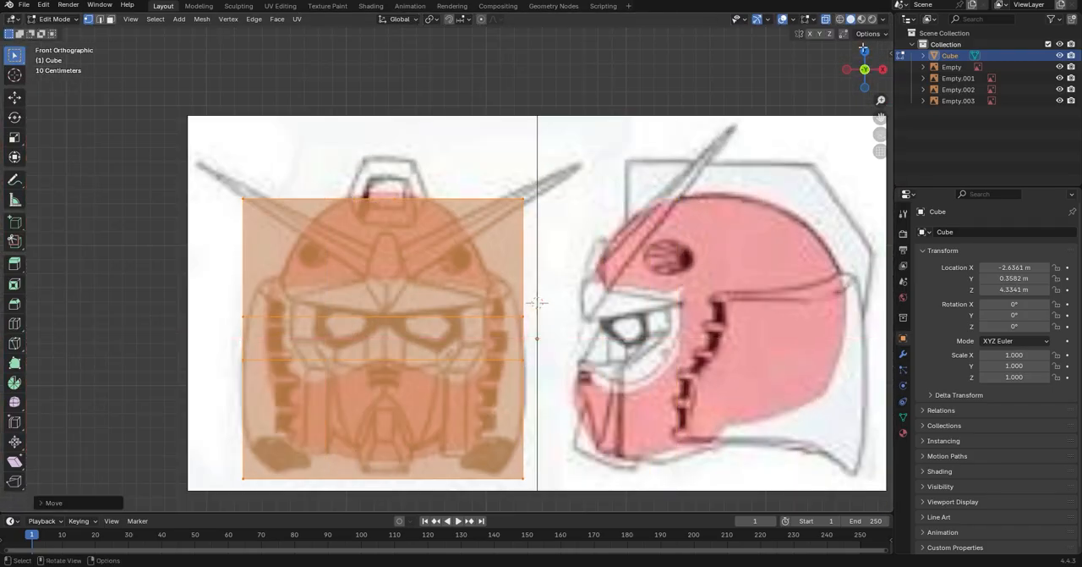
# Add a vertical loop cut down the middle of the mesh in front view
pyautogui.click(884, 70)
pyautogui.click(846, 69)
pyautogui.keyDown('shift'); pyautogui.moveTo(457, 192); pyautogui.dragTo(541, 191, button='middle'); pyautogui.keyUp('shift')
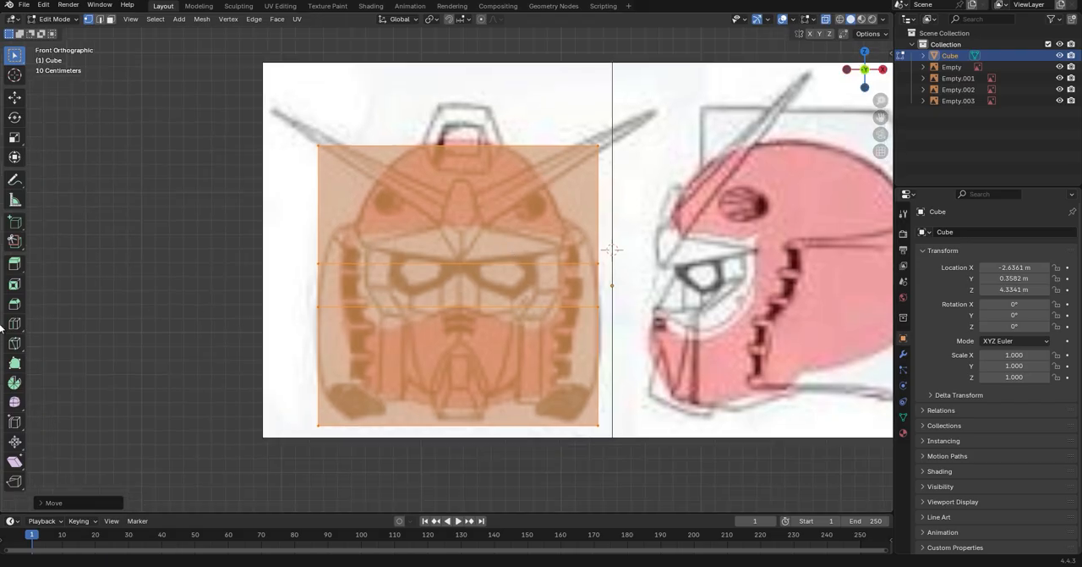
pyautogui.click(14, 324)
pyautogui.click(359, 291)
# Scale the mesh's top vertices inward along X to match the crown width in the front drawing
pyautogui.click(15, 55)
pyautogui.keyDown('shift'); pyautogui.moveTo(250, 128); pyautogui.dragTo(246, 164, button='middle'); pyautogui.keyUp('shift')
pyautogui.moveTo(238, 128); pyautogui.dragTo(307, 174)
pyautogui.moveTo(548, 128); pyautogui.dragTo(640, 194)
pyautogui.press('s')
pyautogui.press('y')
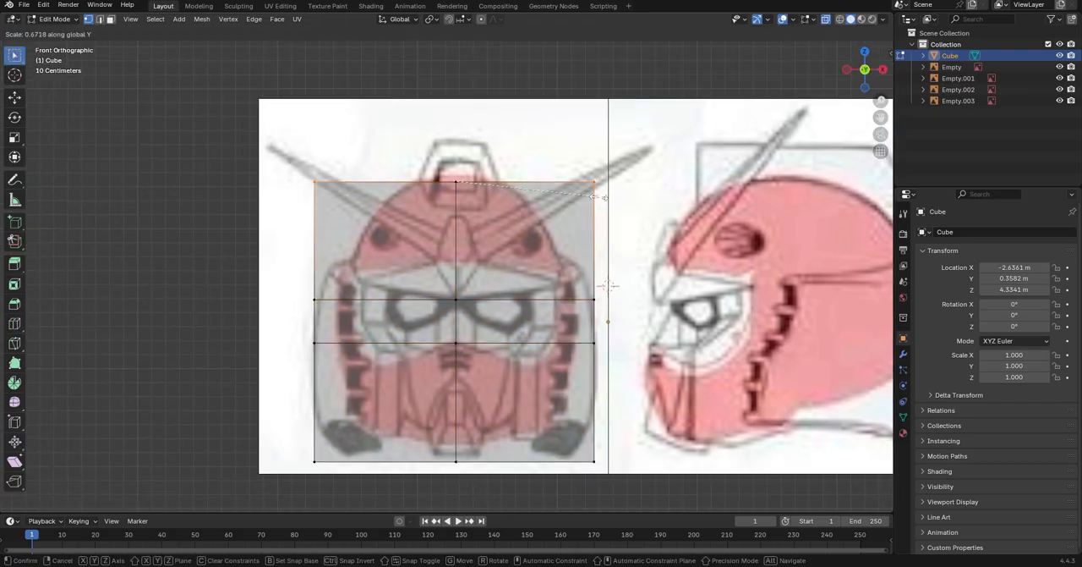
pyautogui.press('x')
pyautogui.click(522, 194)
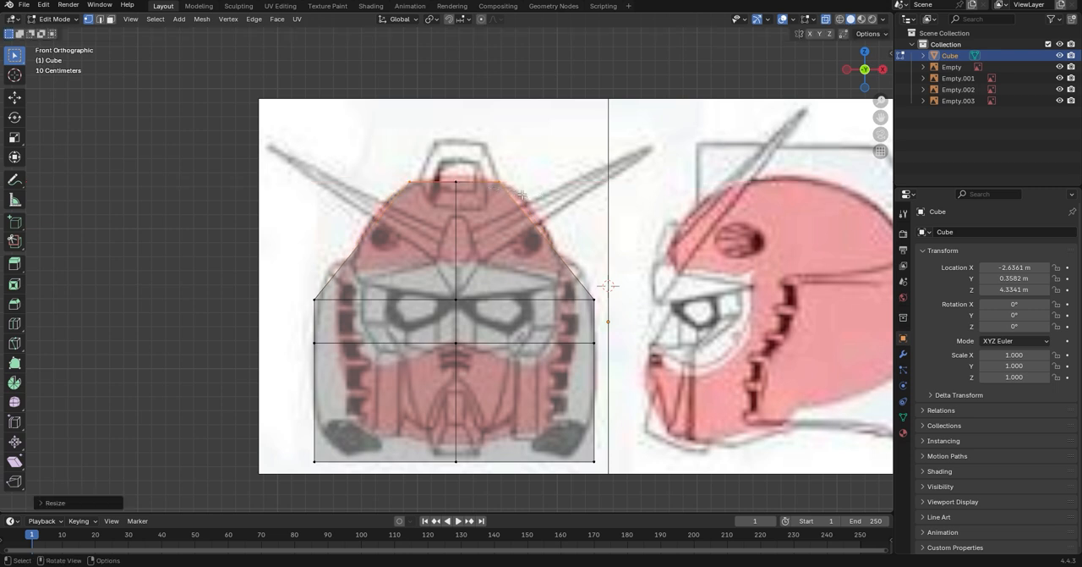
# Add a horizontal loop cut across the forehead, midway between the crown and the eye-level loop
pyautogui.click(13, 322)
pyautogui.press('x')
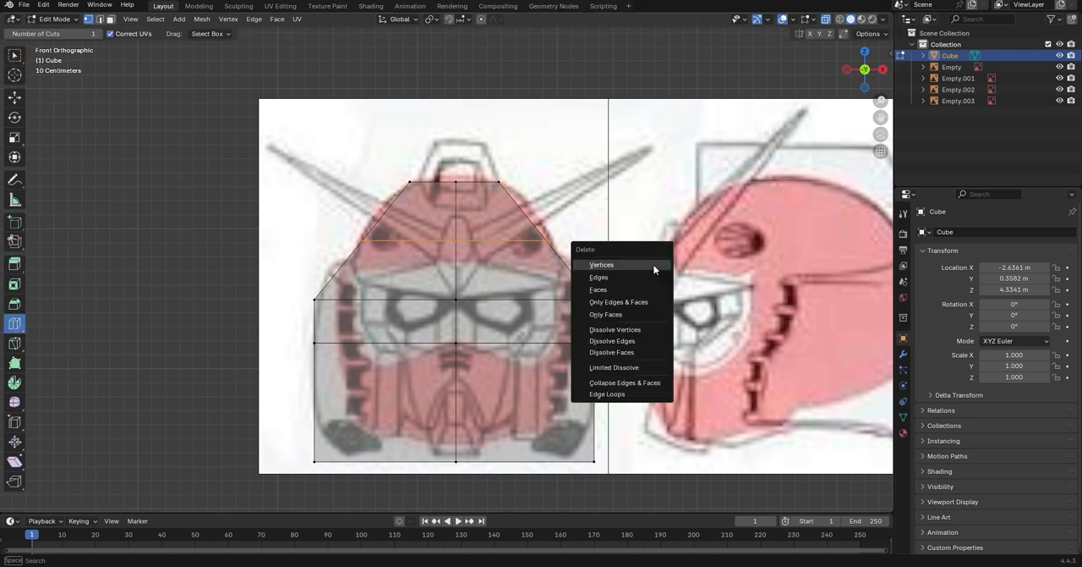
pyautogui.press('s')
pyautogui.press('y')
pyautogui.click(663, 186)
pyautogui.hotkey('ctrl', 'x')
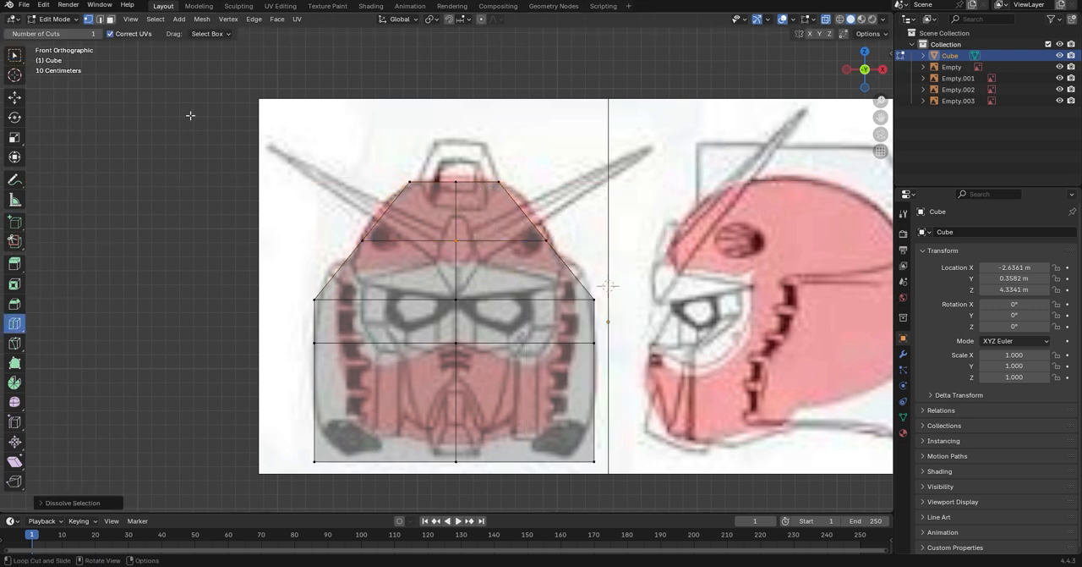
# Widen the forehead loop along X to follow the dome outline in the front drawing
pyautogui.click(14, 55)
pyautogui.moveTo(282, 218); pyautogui.dragTo(596, 249)
pyautogui.press('s')
pyautogui.press('x')
pyautogui.click(668, 255)
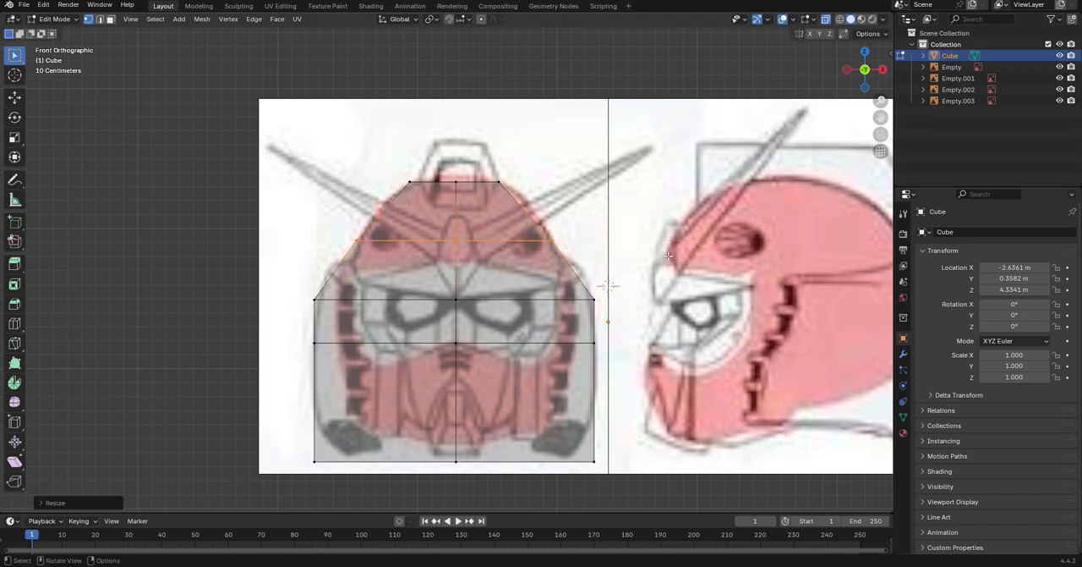
# Scale the lower part of the mesh, from eye level down, inward along X to the width of the face
pyautogui.scroll(1, 346, 292)
pyautogui.moveTo(174, 225); pyautogui.dragTo(732, 543)
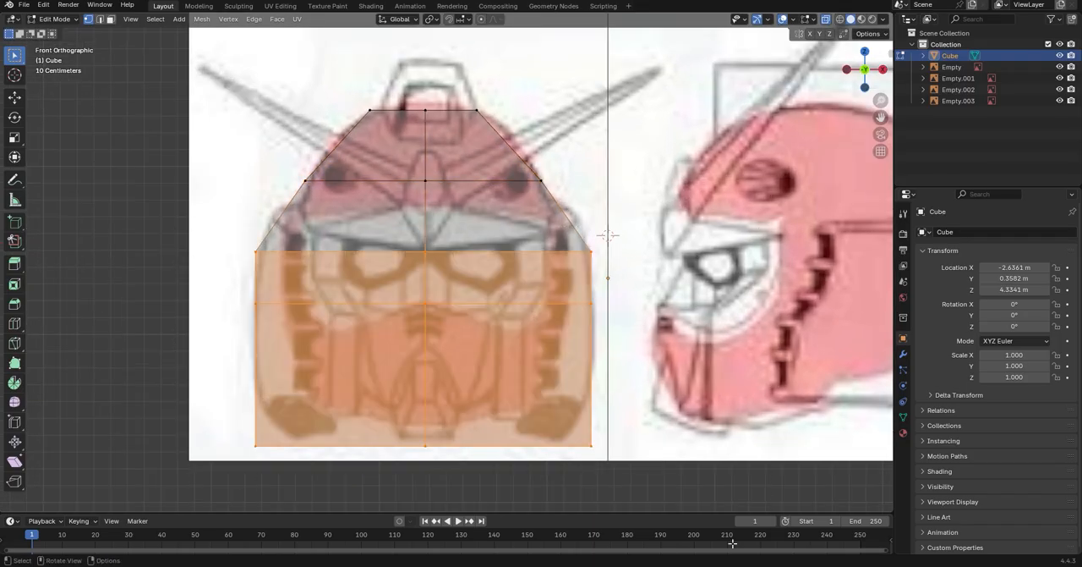
pyautogui.press('s')
pyautogui.press('x')
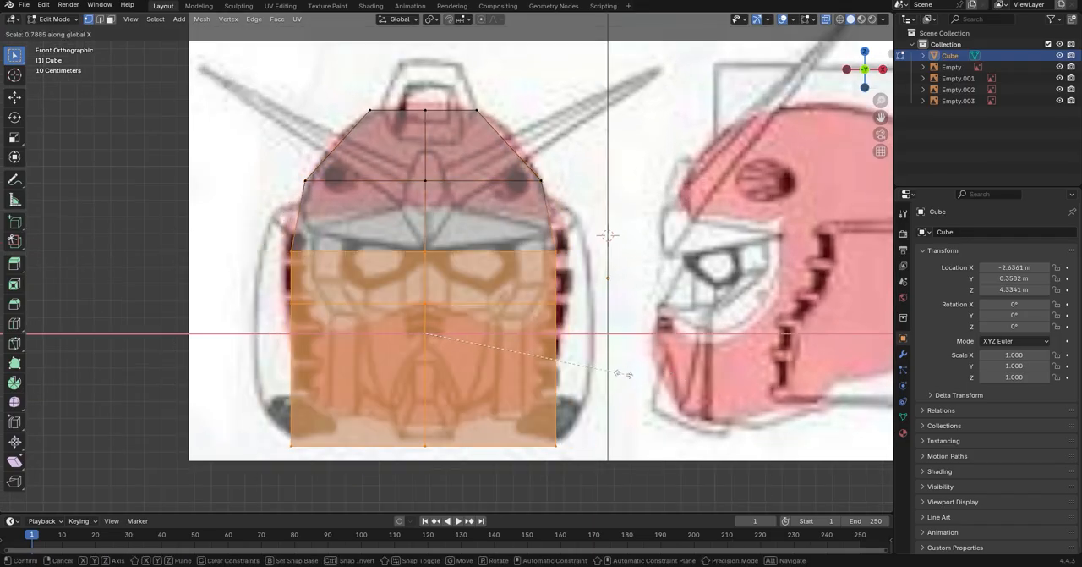
pyautogui.click(605, 390)
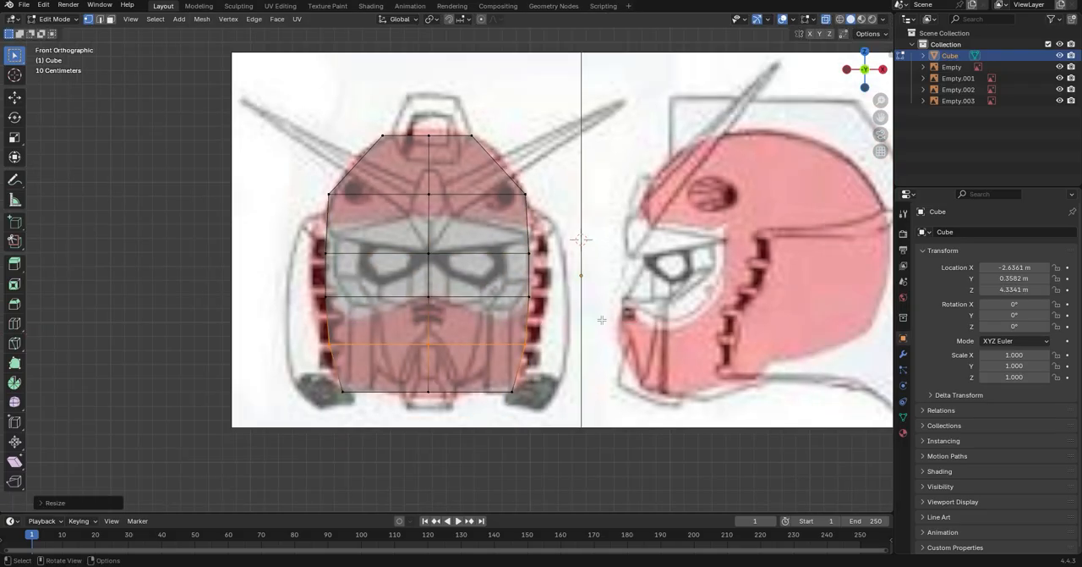
pyautogui.moveTo(601, 319); pyautogui.dragTo(582, 323, button='middle')
# Delete the stray edges sticking out beyond the forehead loop in side view
pyautogui.click(881, 70)
pyautogui.keyDown('shift'); pyautogui.moveTo(475, 255); pyautogui.dragTo(515, 264, button='middle'); pyautogui.keyUp('shift')
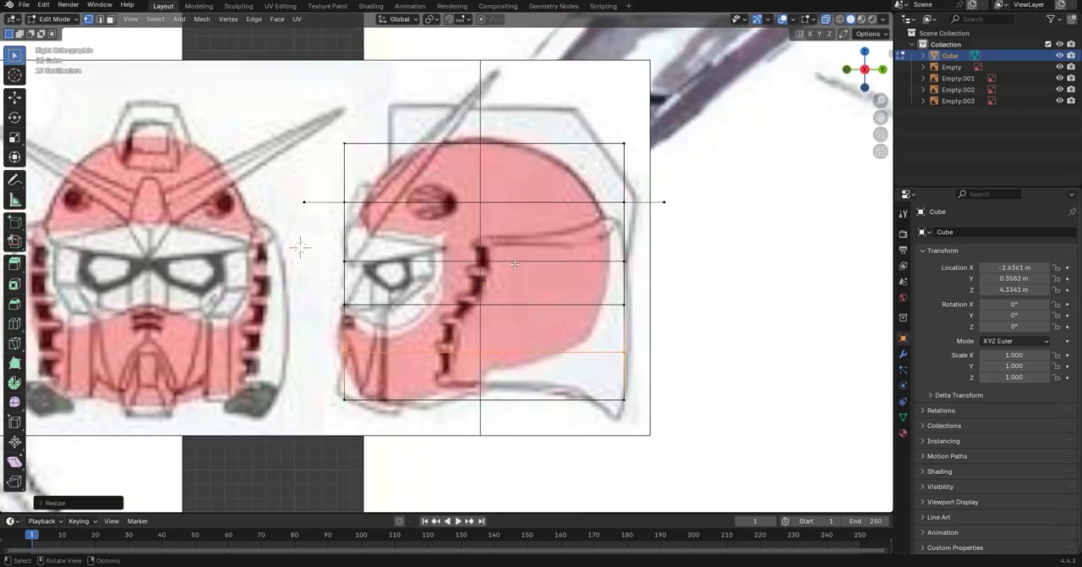
pyautogui.scroll(4, 515, 264)
pyautogui.scroll(-4, 507, 253)
pyautogui.click(304, 201)
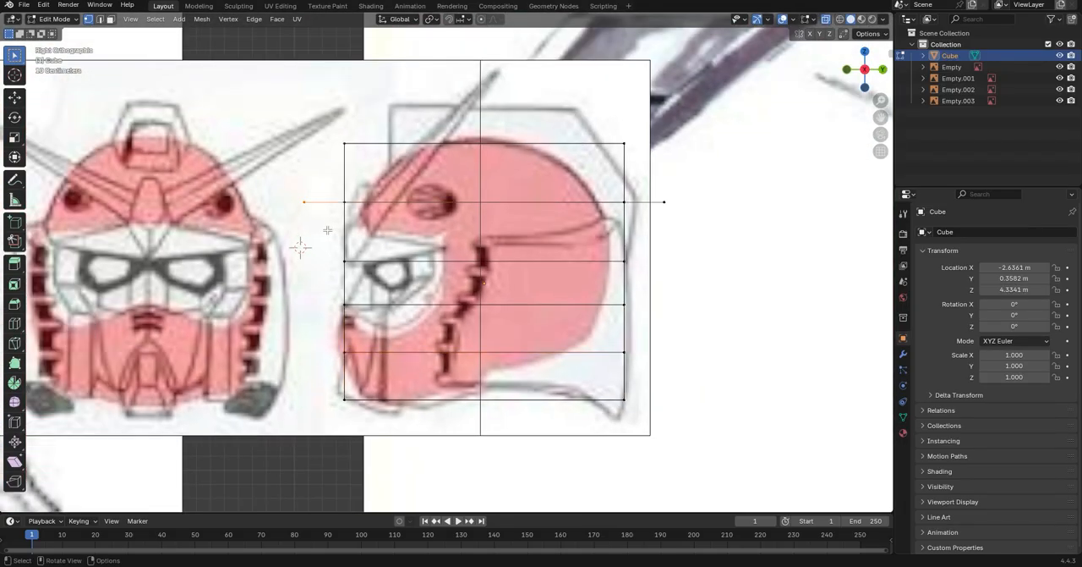
pyautogui.press('g')
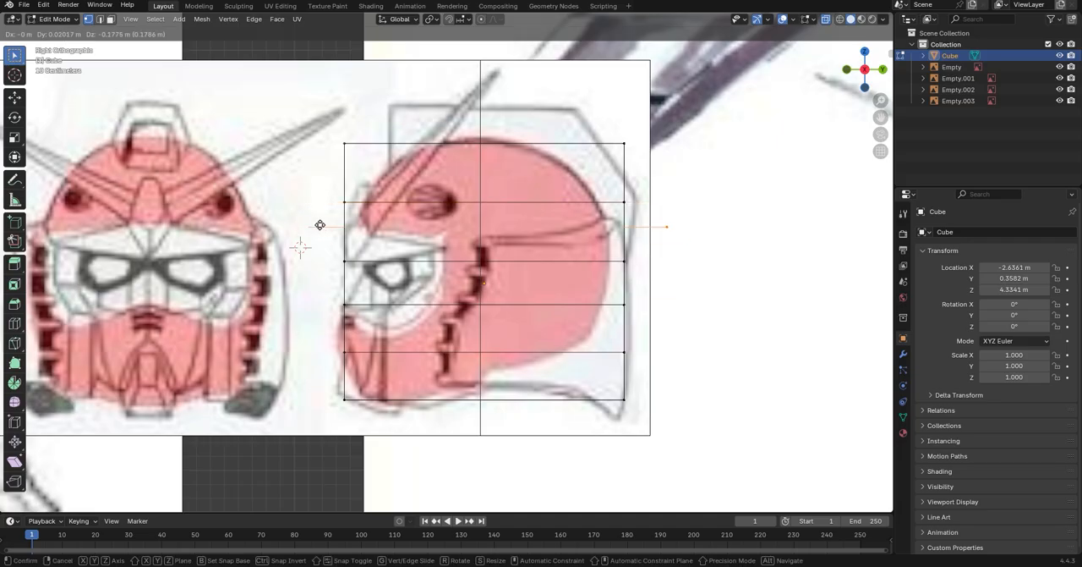
pyautogui.click(252, 103)
pyautogui.press('x')
pyautogui.click(252, 102)
# Scale the top vertices inward along Y and shift the front top edge forward to fit the side drawing's crown
pyautogui.press('b')
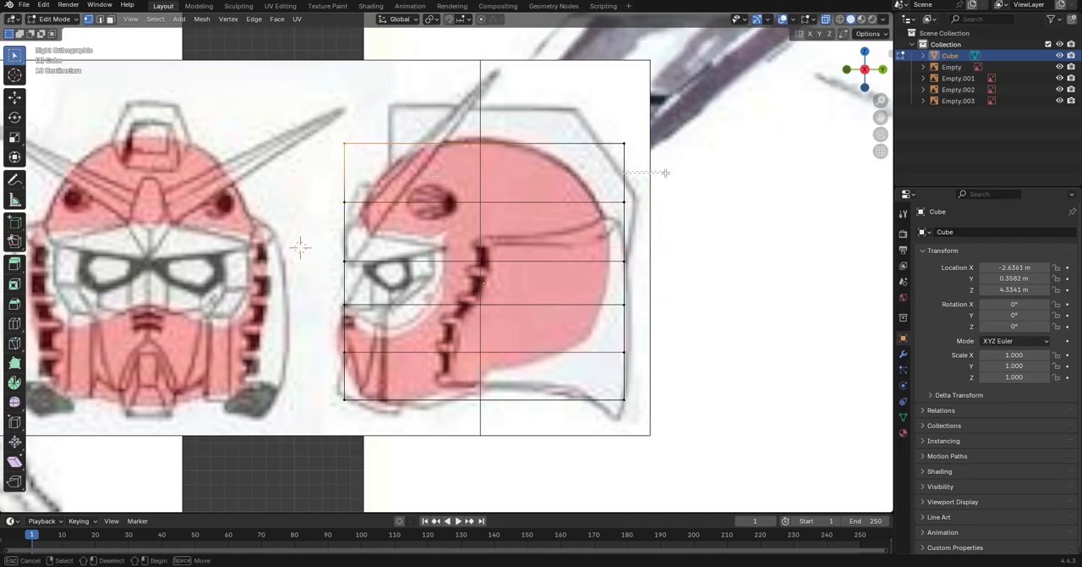
pyautogui.press('s')
pyautogui.press('y')
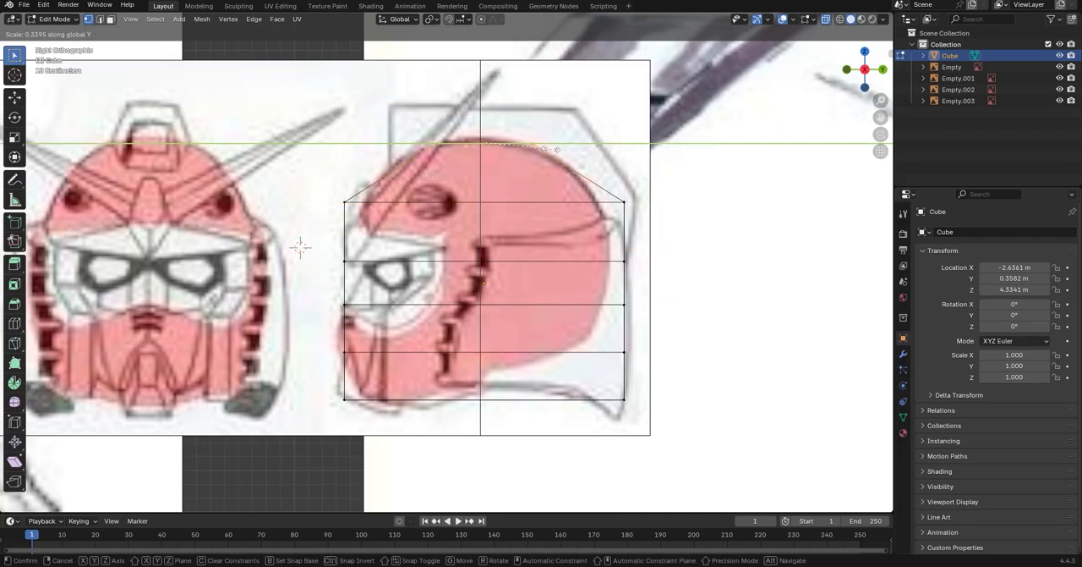
pyautogui.click(548, 154)
pyautogui.press('g')
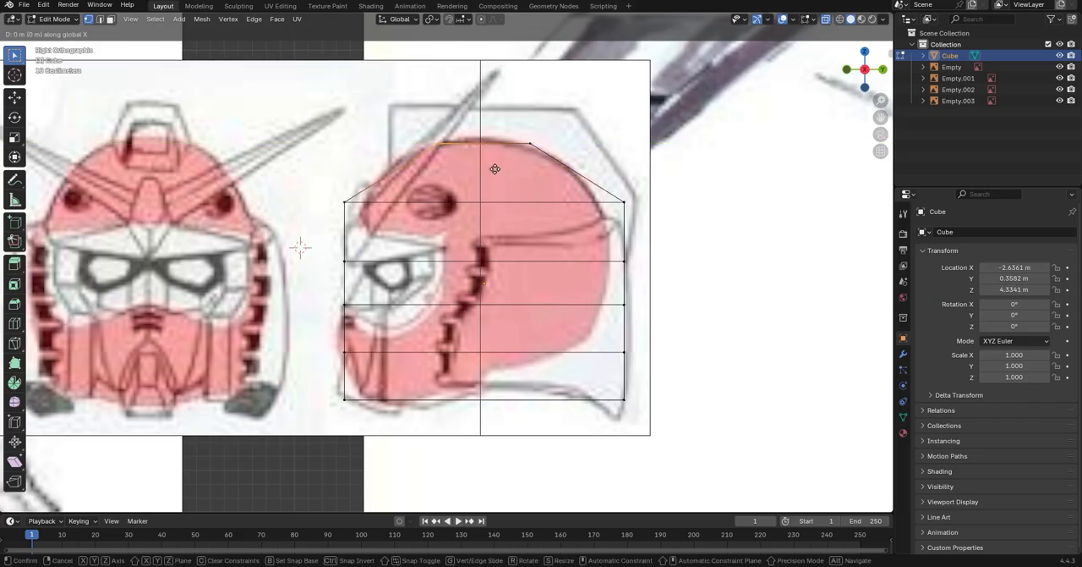
pyautogui.press('y')
pyautogui.click(476, 167)
# Scale the forehead loop inward along Y to follow the curved helmet outline in side view
pyautogui.click(375, 210)
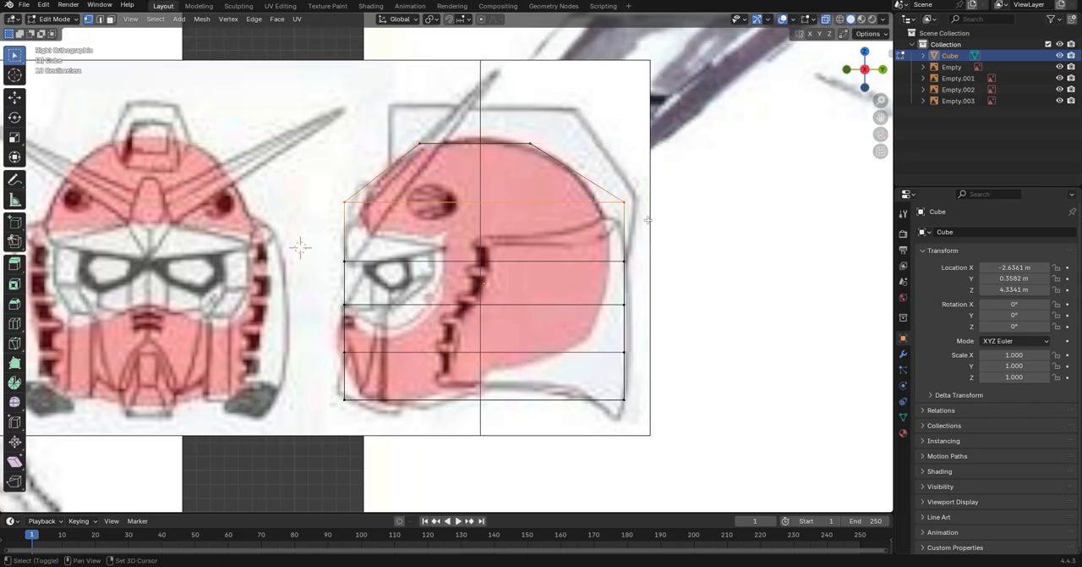
pyautogui.press('s')
pyautogui.press('x')
pyautogui.click(656, 252)
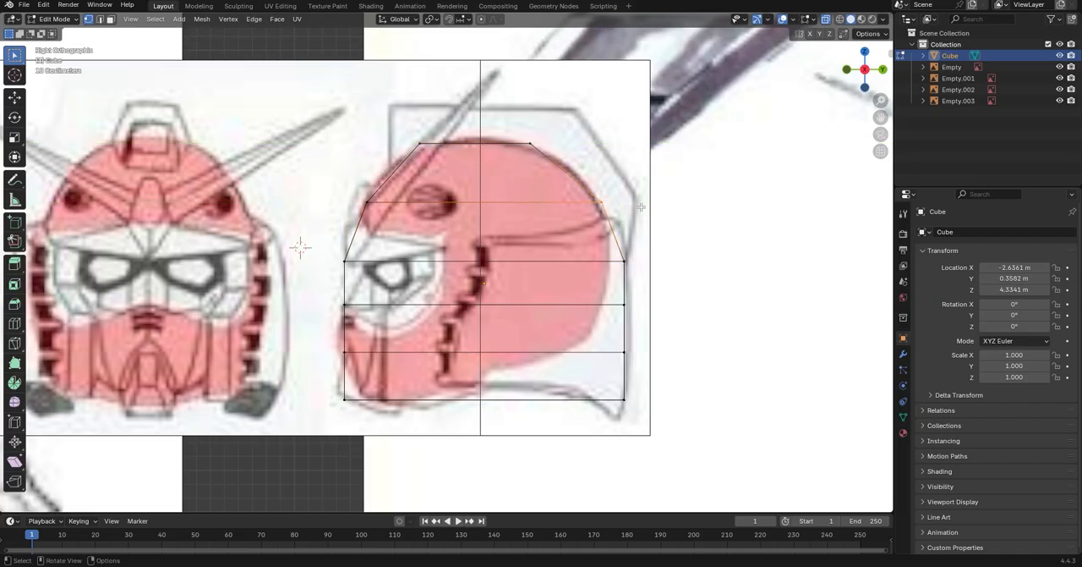
pyautogui.press('g')
pyautogui.press('x')
pyautogui.press('g')
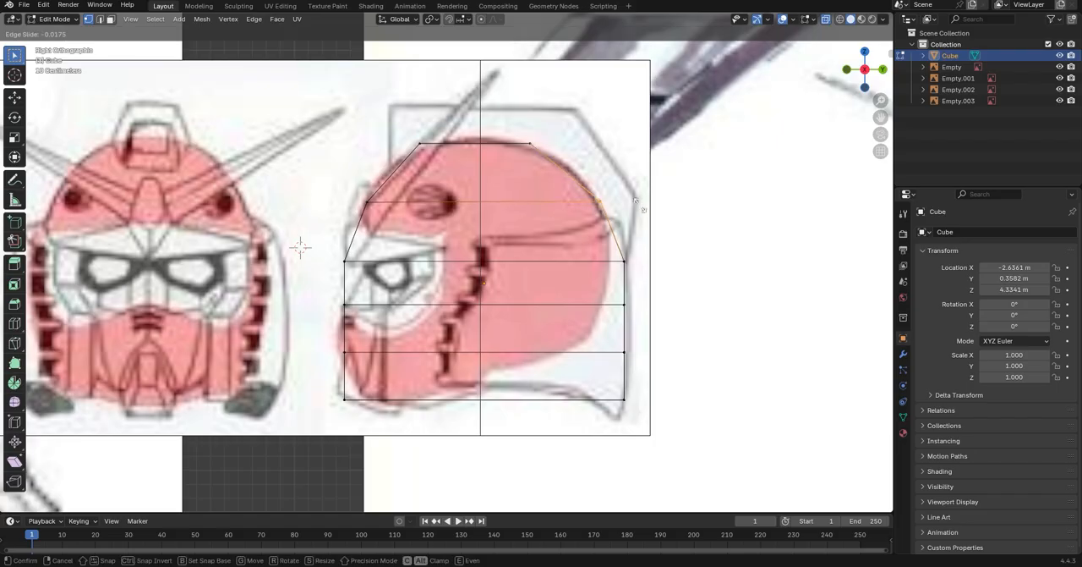
pyautogui.click(645, 208)
pyautogui.hotkey('ctrl', 'z')
# Move the rear edge of the forehead loop about 0.03 m forward along Y onto the helmet's back outline
pyautogui.press('g')
pyautogui.press('y')
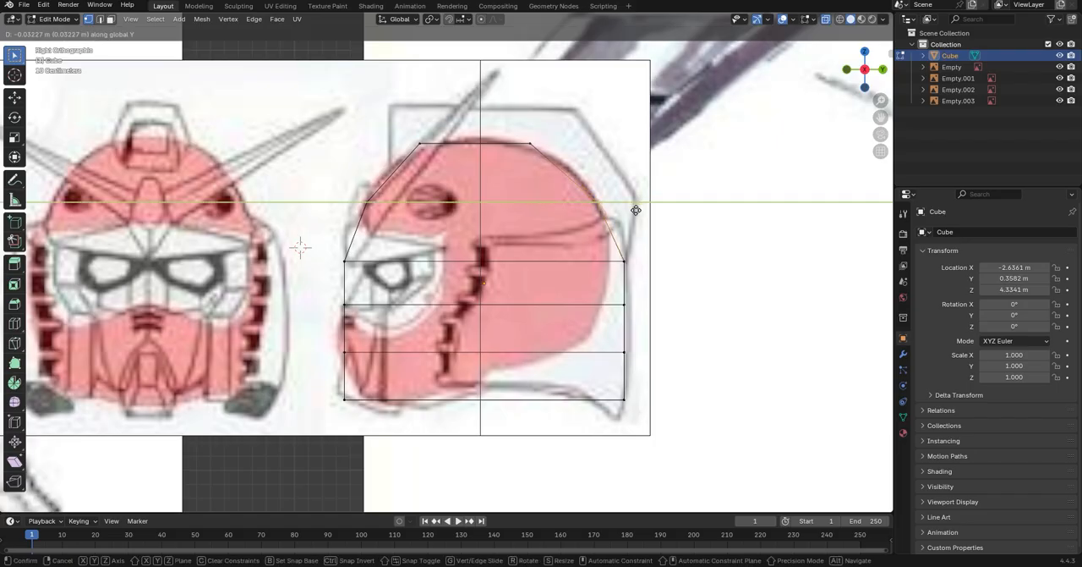
pyautogui.click(636, 210)
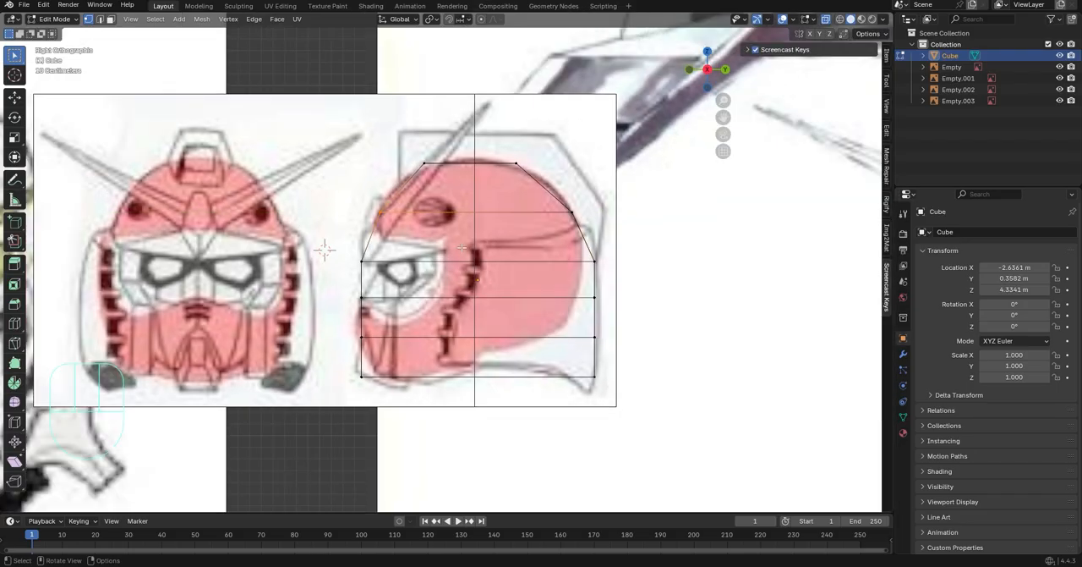
# Undo the last change and move the front edge of the forehead loop forward along Y
pyautogui.hotkey('ctrl', 'z')
pyautogui.press('g')
pyautogui.press('y')
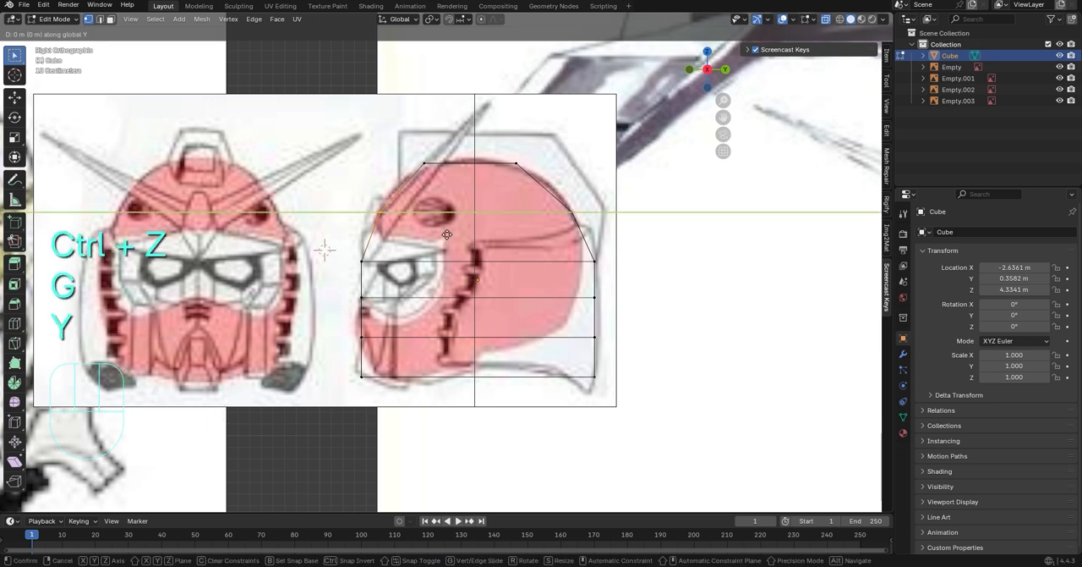
pyautogui.click(435, 229)
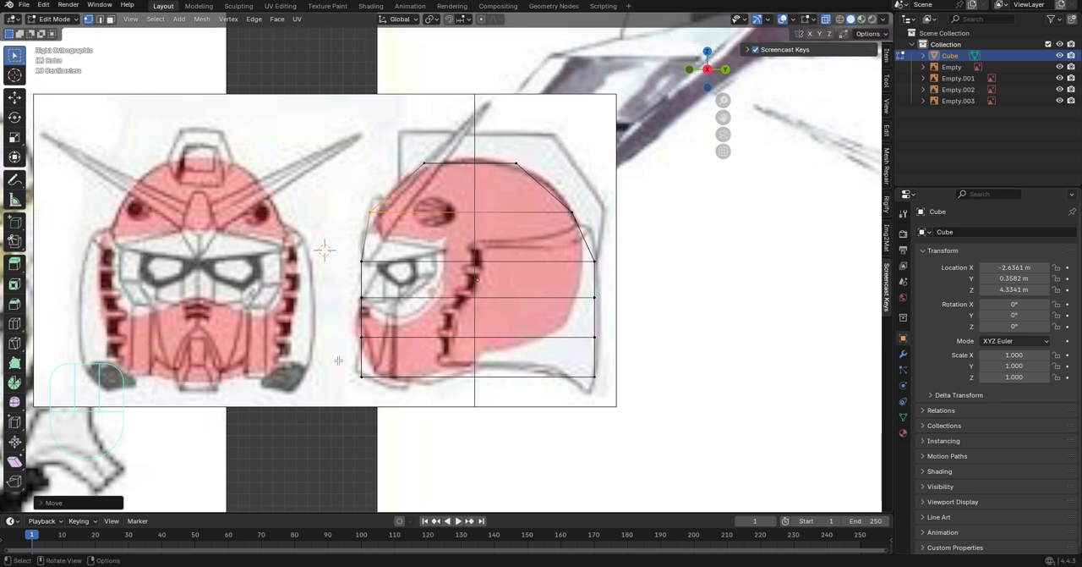
# Add a centred vertical loop cut that splits the mesh into front and back halves in side view
pyautogui.scroll(4, 372, 310)
pyautogui.scroll(-1, 362, 291)
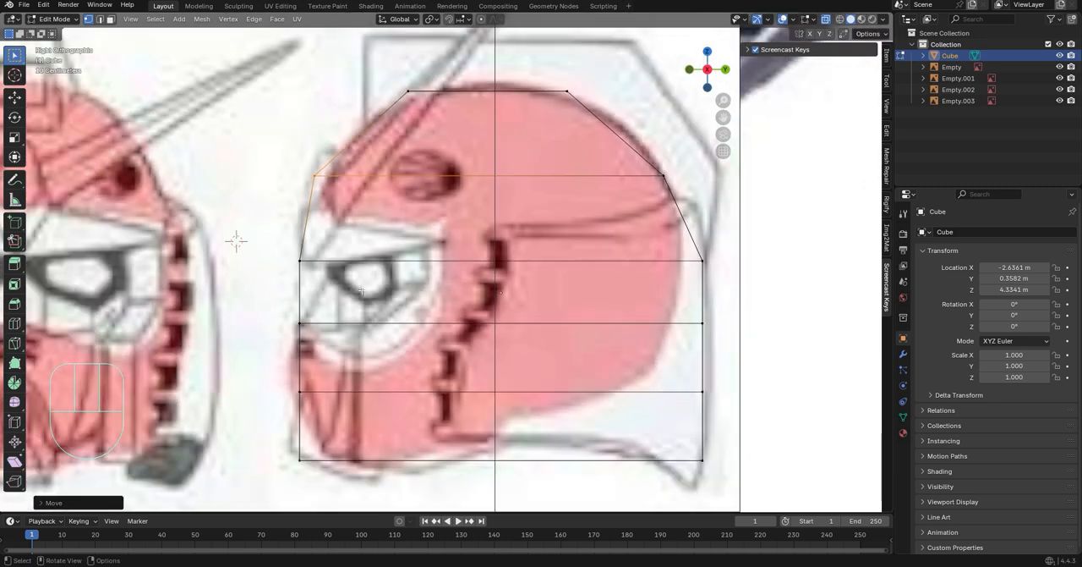
pyautogui.scroll(-3, 441, 241)
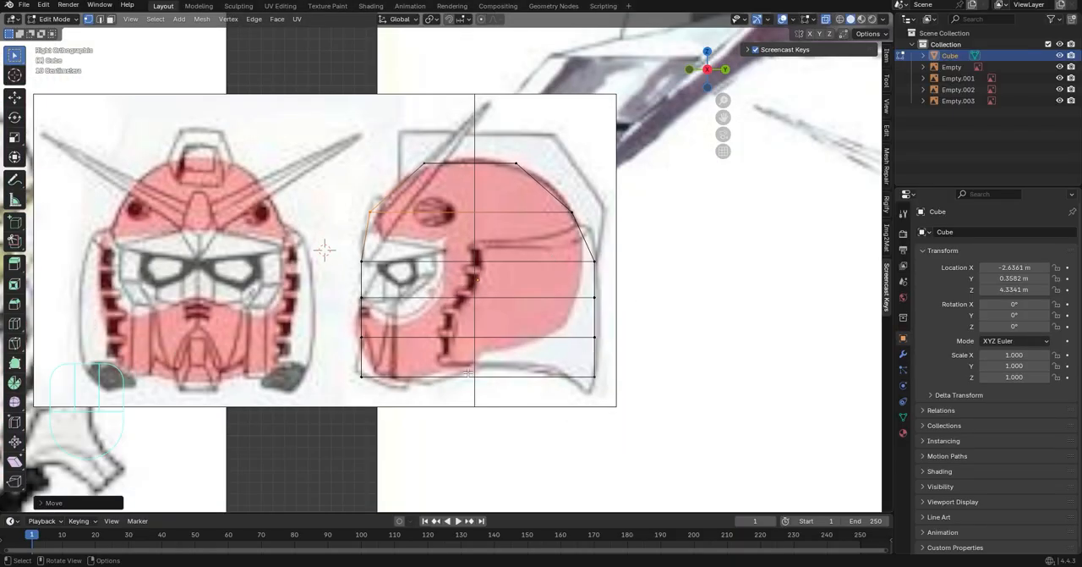
pyautogui.hotkey('ctrl', 'r')
pyautogui.click(419, 301)
pyautogui.rightClick(418, 307)
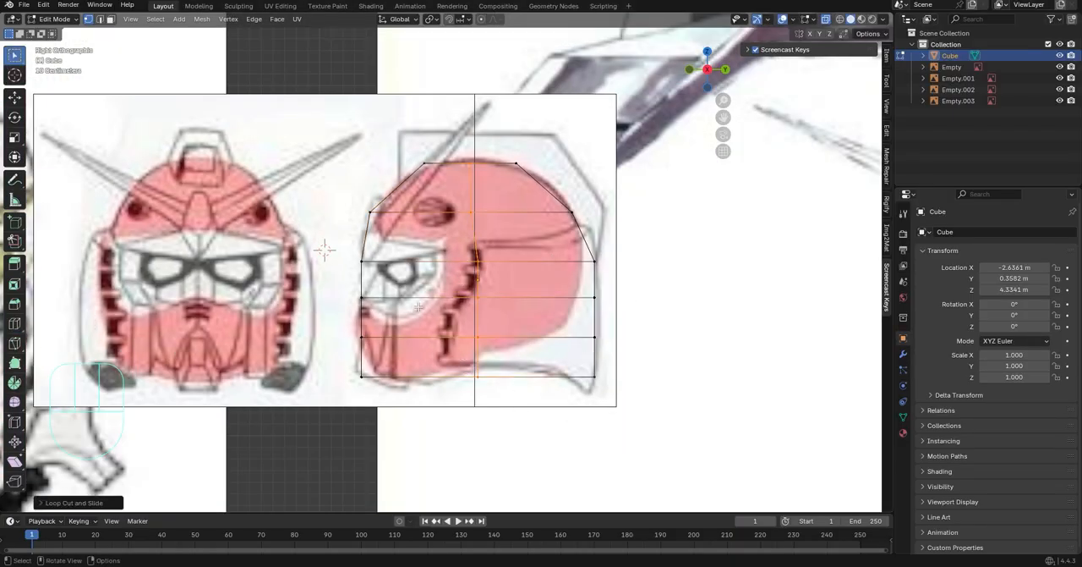
# Raise the bottom vertices of the middle loop along Z to the lower helmet line in the side drawing
pyautogui.moveTo(462, 369); pyautogui.dragTo(505, 404)
pyautogui.press('g')
pyautogui.press('z')
pyautogui.click(505, 386)
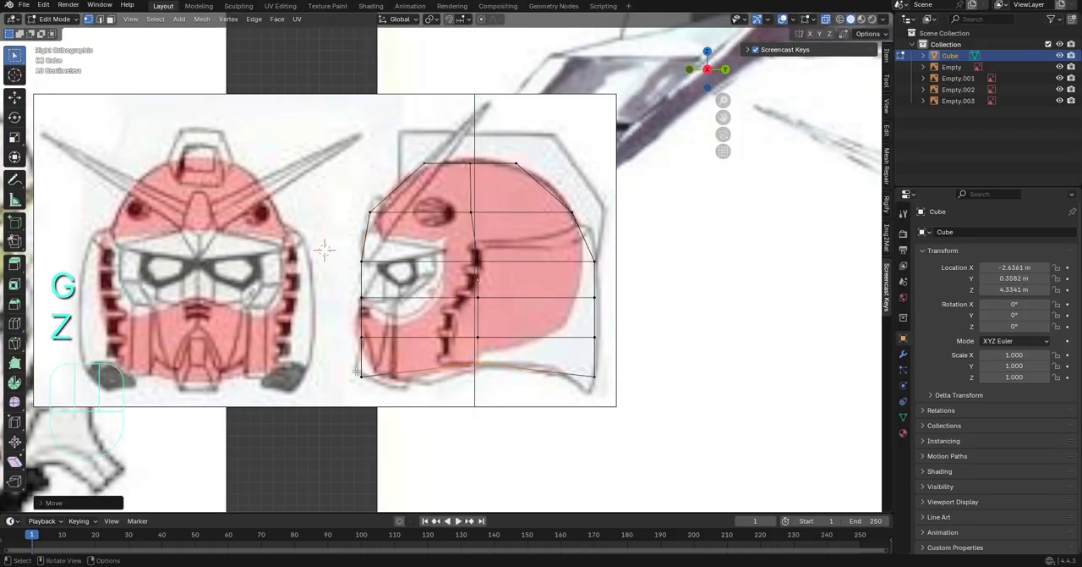
pyautogui.click(689, 70)
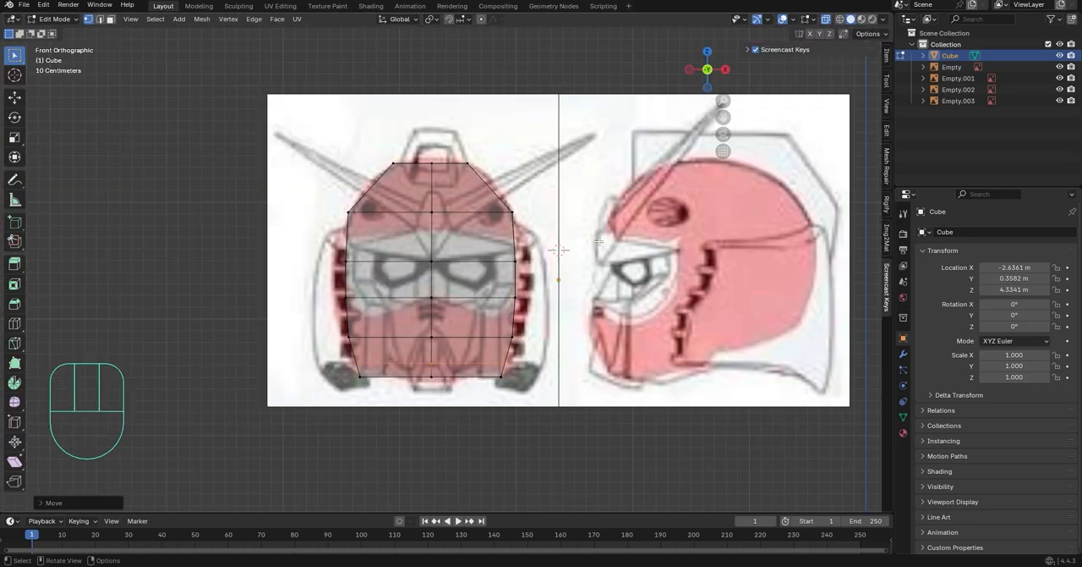
# Isolate the head mesh in local view and turn it to expose its underside
pyautogui.keyDown('shift'); pyautogui.moveTo(613, 132); pyautogui.dragTo(597, 127, button='middle'); pyautogui.keyUp('shift')
pyautogui.scroll(2, 592, 144)
pyautogui.scroll(-1, 559, 203)
pyautogui.moveTo(538, 227); pyautogui.dragTo(629, 265, button='middle')
pyautogui.moveTo(619, 221); pyautogui.dragTo(669, 168, button='middle')
pyautogui.press('/')
pyautogui.click(668, 328)
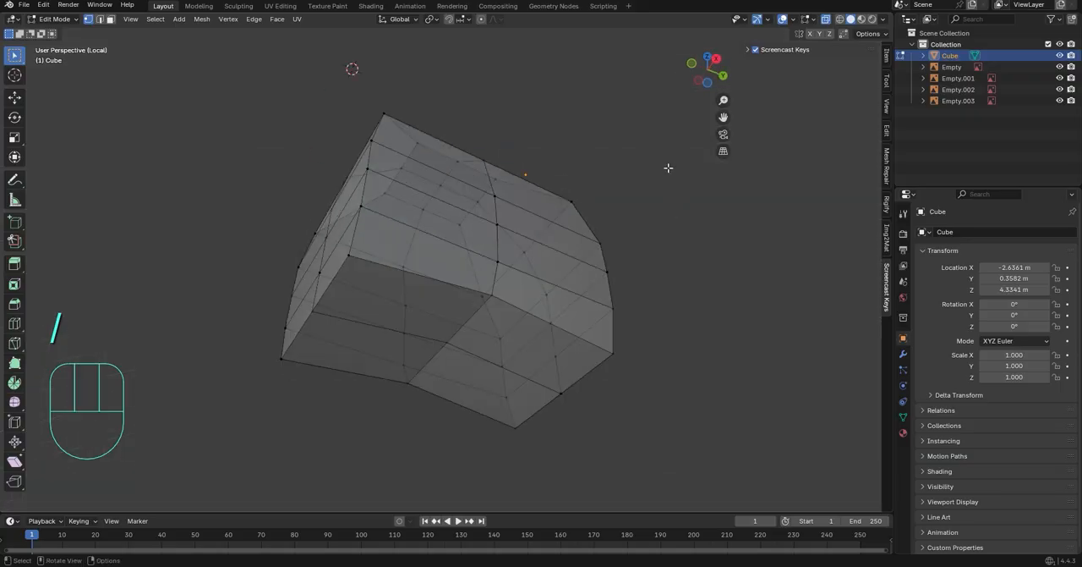
# Delete the four faces that close the underside of the head mesh
pyautogui.moveTo(538, 374); pyautogui.dragTo(563, 362, button='middle')
pyautogui.press('3')
pyautogui.moveTo(434, 377); pyautogui.dragTo(372, 292)
pyautogui.click(361, 310)
pyautogui.keyDown('shift'); pyautogui.click(427, 246); pyautogui.keyUp('shift')
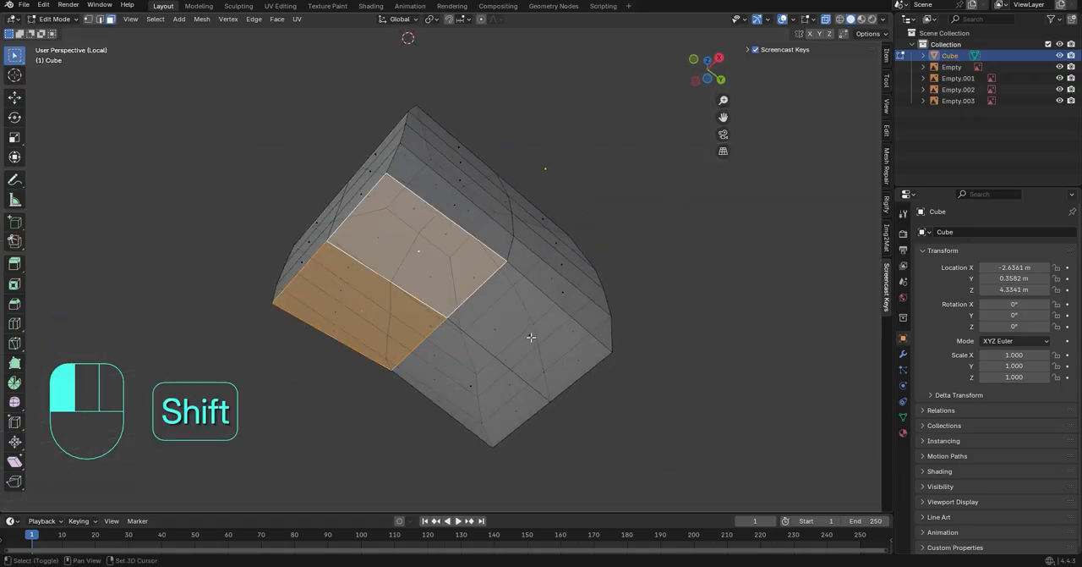
pyautogui.keyDown('shift'); pyautogui.click(532, 336); pyautogui.keyUp('shift')
pyautogui.keyDown('shift'); pyautogui.click(484, 382); pyautogui.keyUp('shift')
pyautogui.press('Delete')
pyautogui.click(485, 406)
pyautogui.moveTo(540, 297); pyautogui.dragTo(576, 433, button='middle')
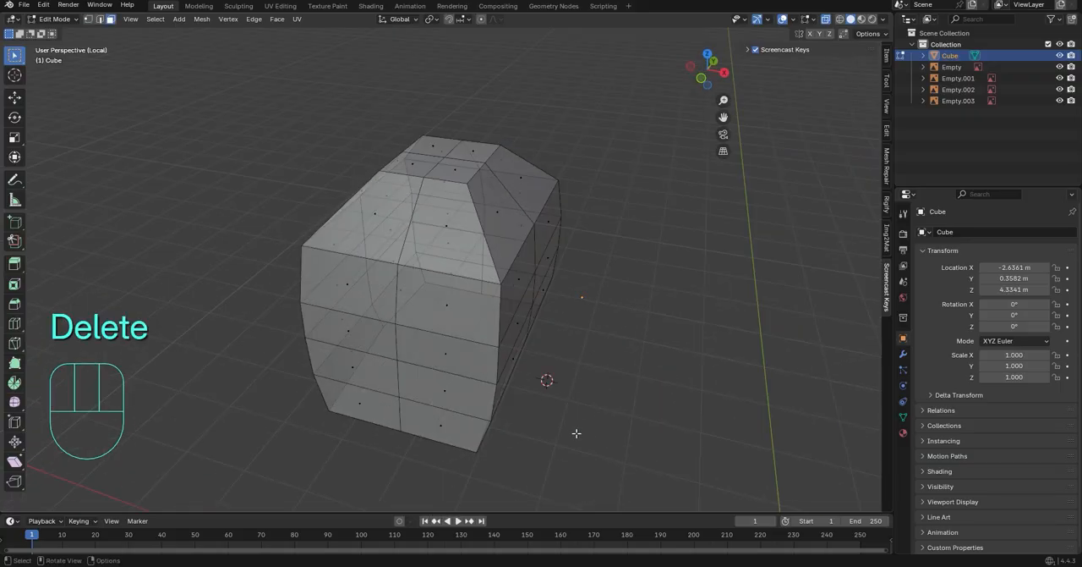
# Leave local view and, in side view, move the middle loop's lowest edge forward along Y to the bottom of the ear vents
pyautogui.click(701, 77)
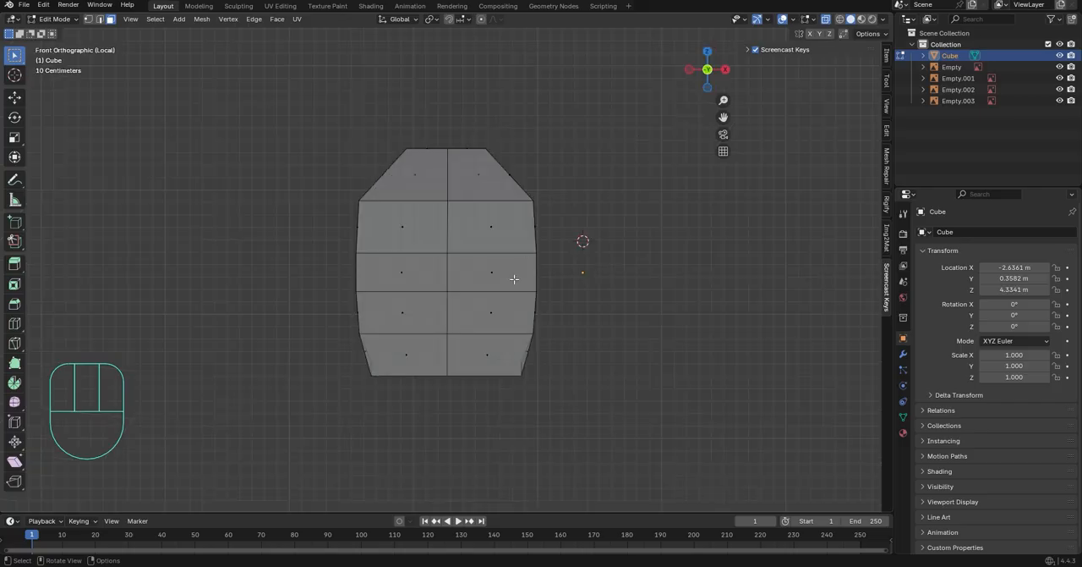
pyautogui.press('/')
pyautogui.moveTo(575, 311); pyautogui.dragTo(594, 289, button='middle')
pyautogui.moveTo(560, 258); pyautogui.dragTo(282, 242, button='middle')
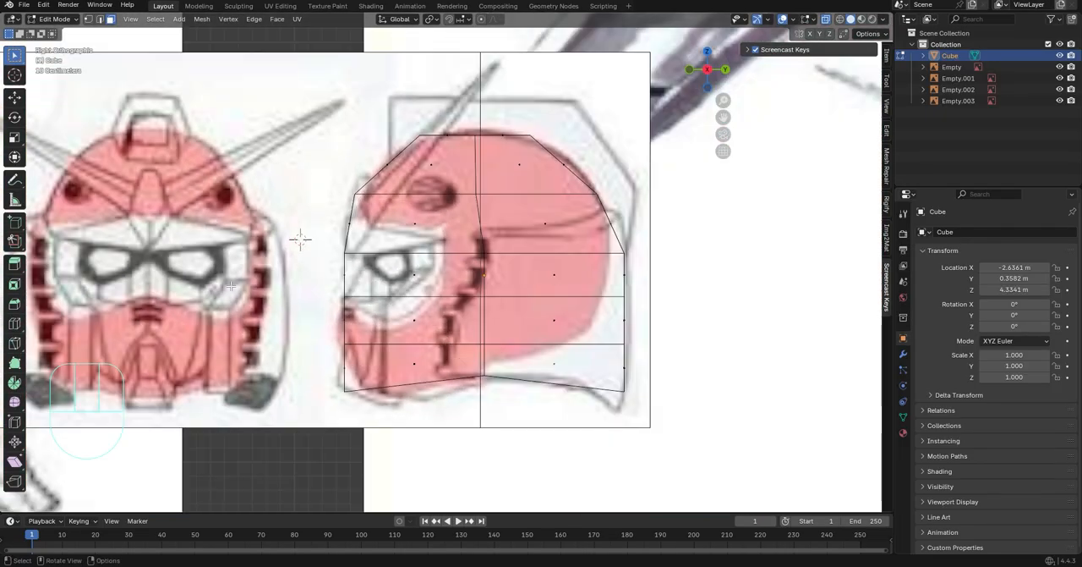
pyautogui.press('2')
pyautogui.press('w')
pyautogui.press('w')
pyautogui.click(483, 360)
pyautogui.press('g')
pyautogui.press('g')
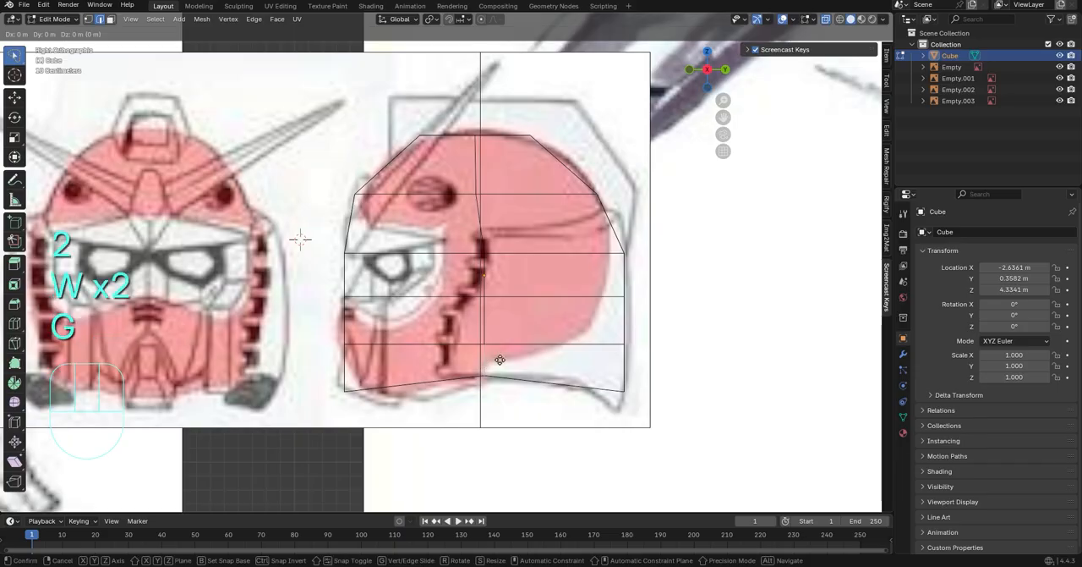
pyautogui.hotkey('ctrl', 'z')
pyautogui.press('g')
pyautogui.press('y')
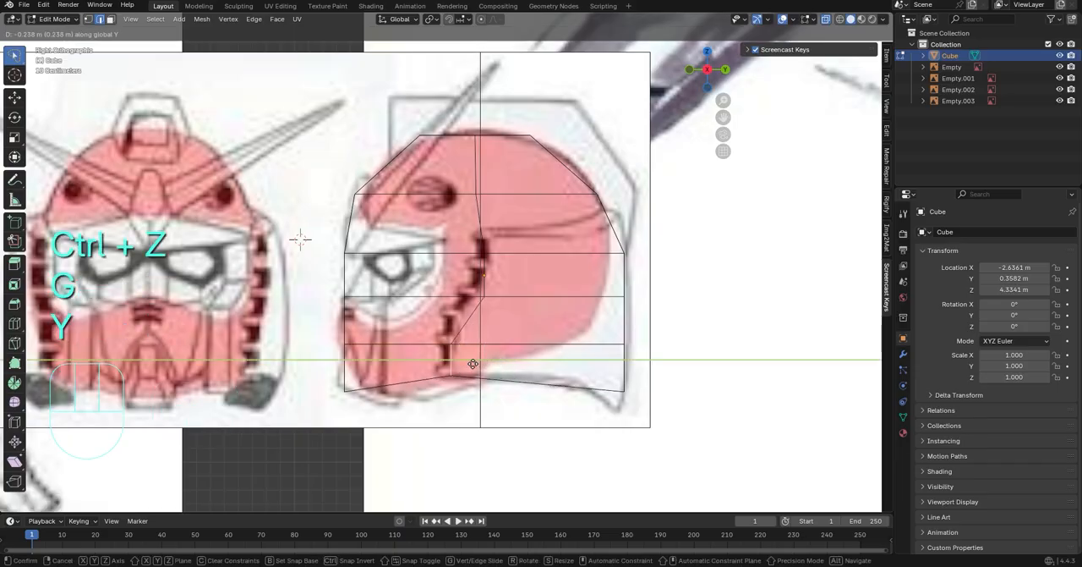
pyautogui.click(463, 368)
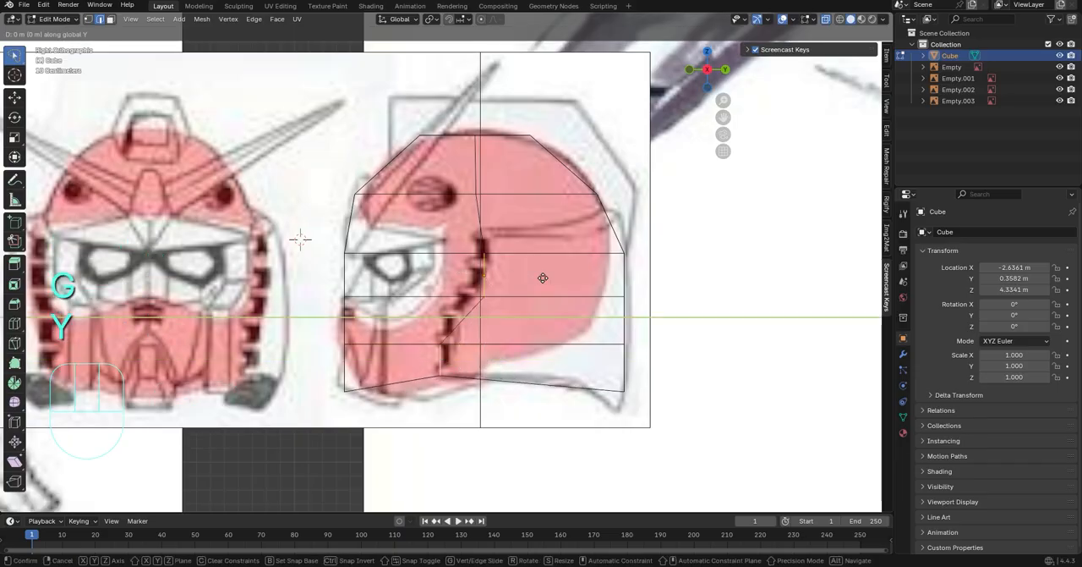
pyautogui.hotkey('ctrl', 'z')
pyautogui.press('g')
pyautogui.press('y')
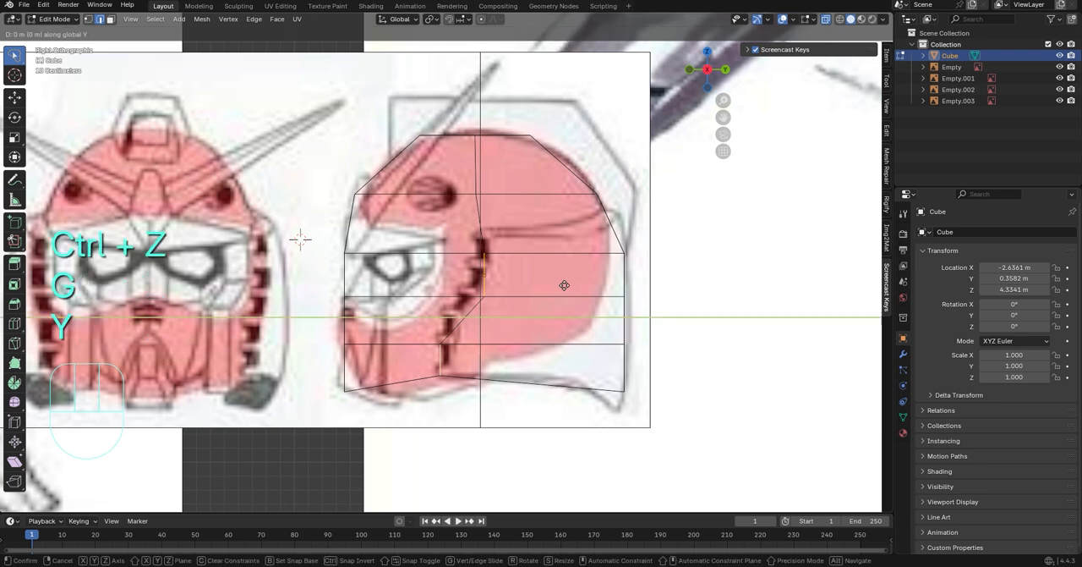
pyautogui.hotkey('ctrl', 'z')
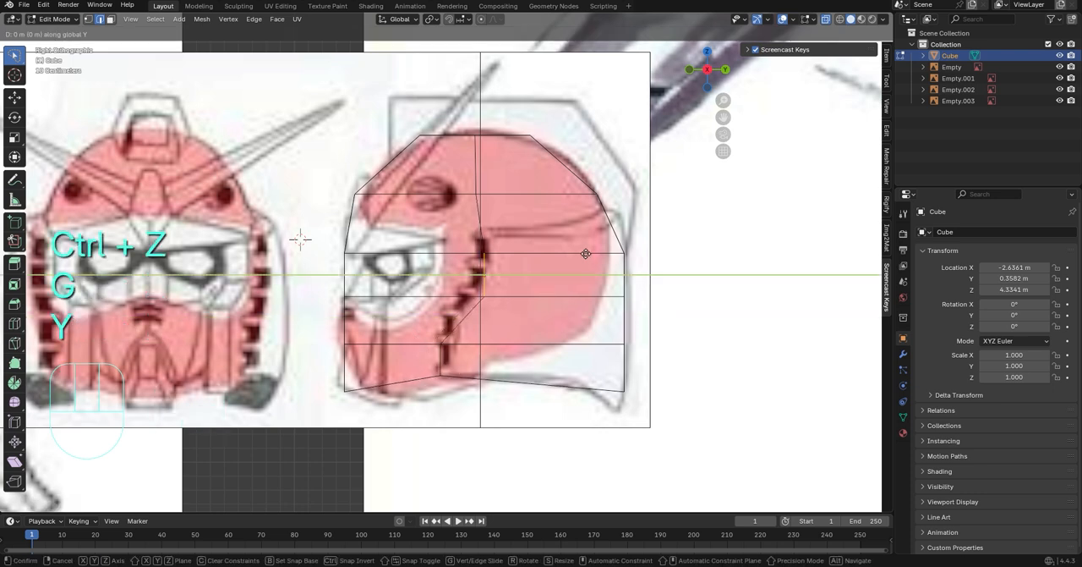
# Move the middle loop's edge beside the eyes forward along Y and rotate it about 11° around X to follow the vents
pyautogui.click(574, 250)
pyautogui.press('r')
pyautogui.press('y')
pyautogui.press('x')
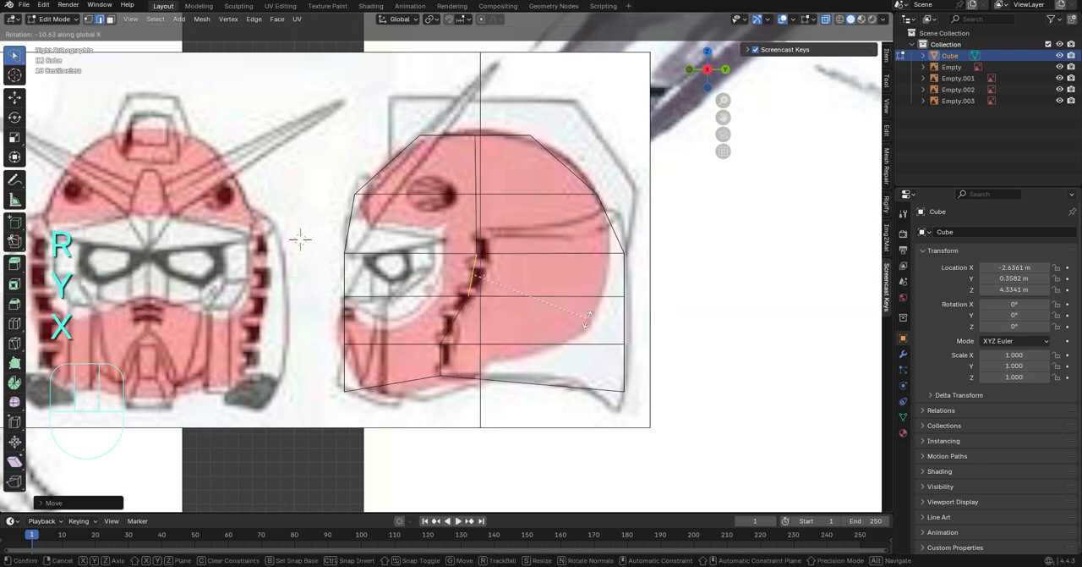
pyautogui.click(587, 319)
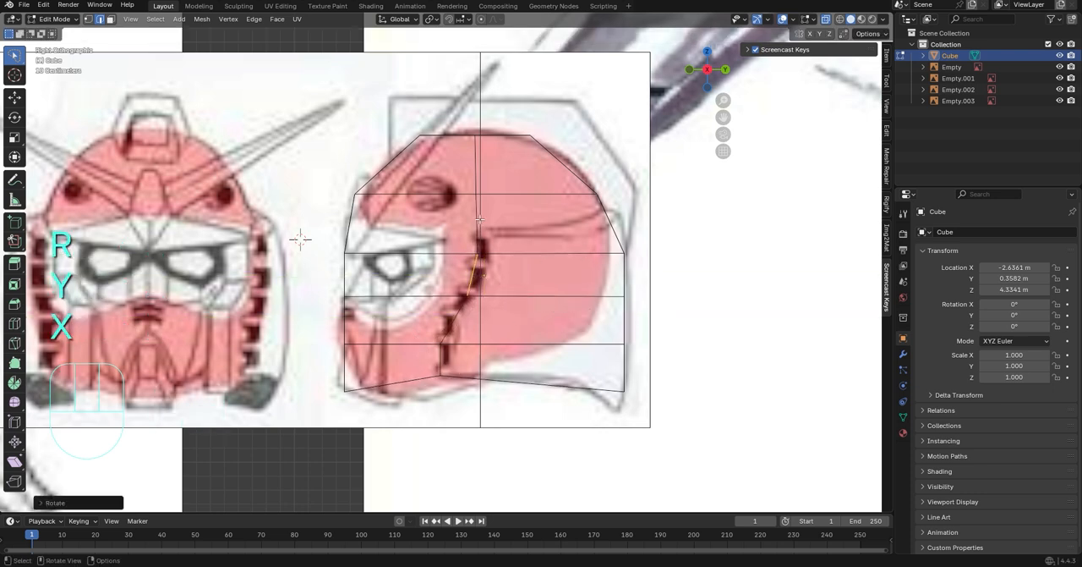
# Add a horizontal loop cut above the eye-level loop and slide it to the upper line of the white face area
pyautogui.click(14, 323)
pyautogui.press('g')
pyautogui.press('g')
pyautogui.click(626, 250)
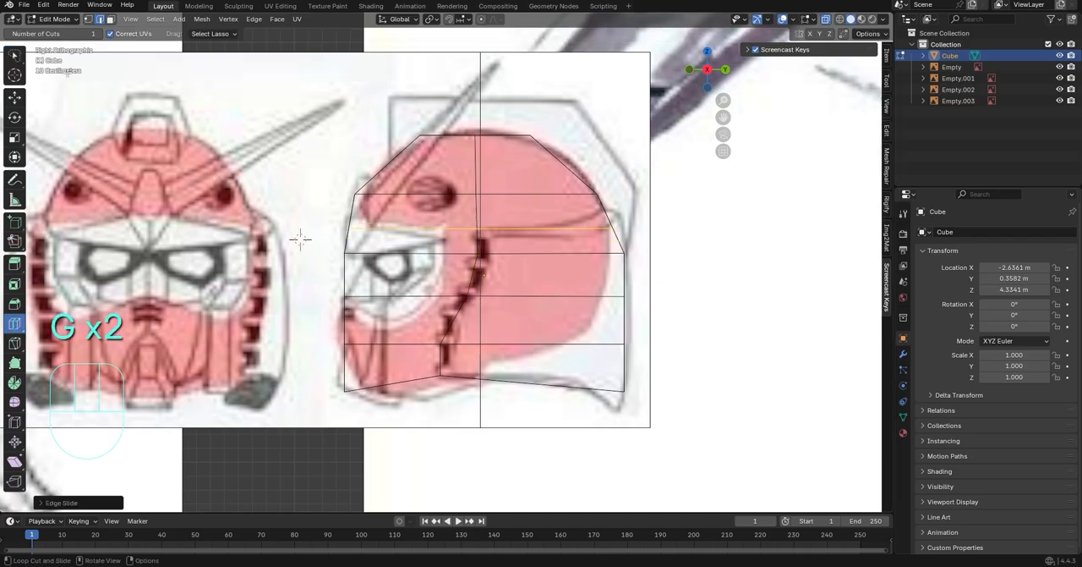
# Raise the rear vertices of the new horizontal loop along Z toward the helmet's back corner
pyautogui.press('w')
pyautogui.press('w')
pyautogui.press('1')
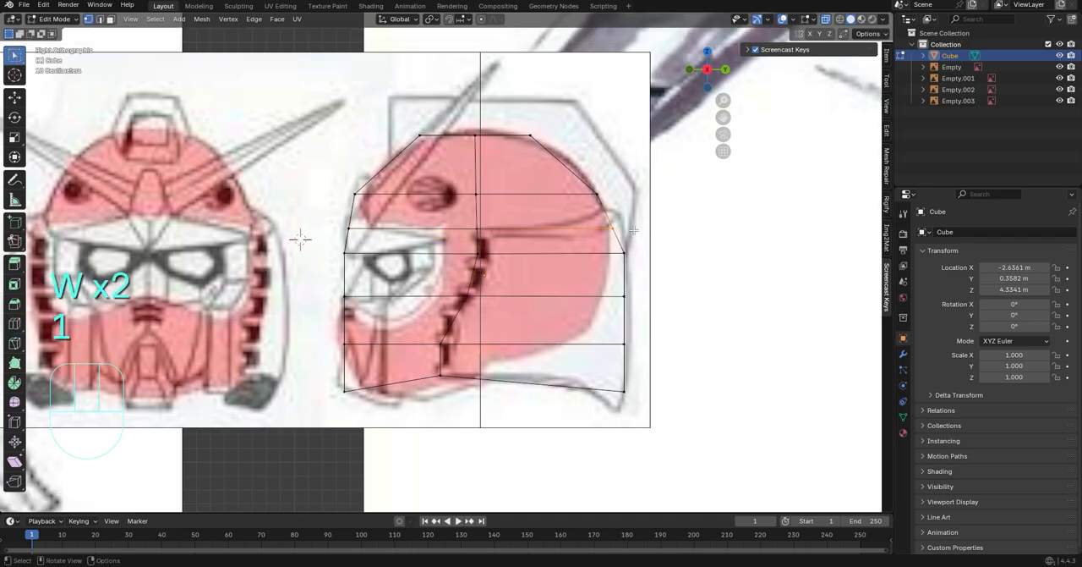
pyautogui.press('g')
pyautogui.press('z')
pyautogui.click(651, 218)
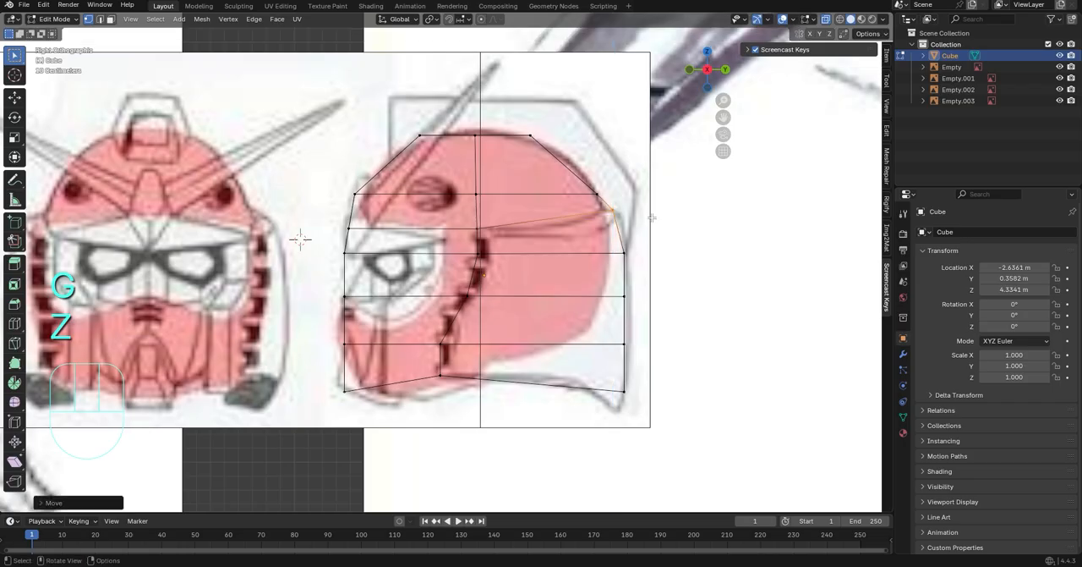
# Shift the new loop's rear vertices back along Y and slightly down along Z onto the helmet's back outline
pyautogui.press('g')
pyautogui.press('y')
pyautogui.click(651, 224)
pyautogui.press('g')
pyautogui.press('z')
pyautogui.click(651, 230)
pyautogui.click(650, 230)
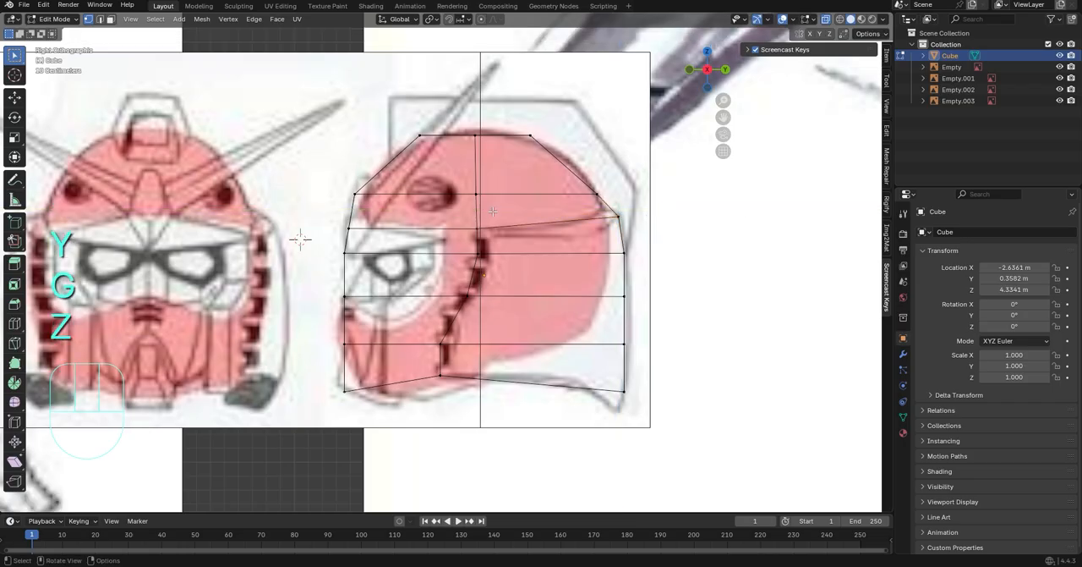
# Extrude the four rear side faces on both sides along their normals out to the side guards' outer line in the front drawing
pyautogui.keyDown('shift'); pyautogui.click(551, 244); pyautogui.keyUp('shift')
pyautogui.keyDown('shift'); pyautogui.click(548, 276); pyautogui.keyUp('shift')
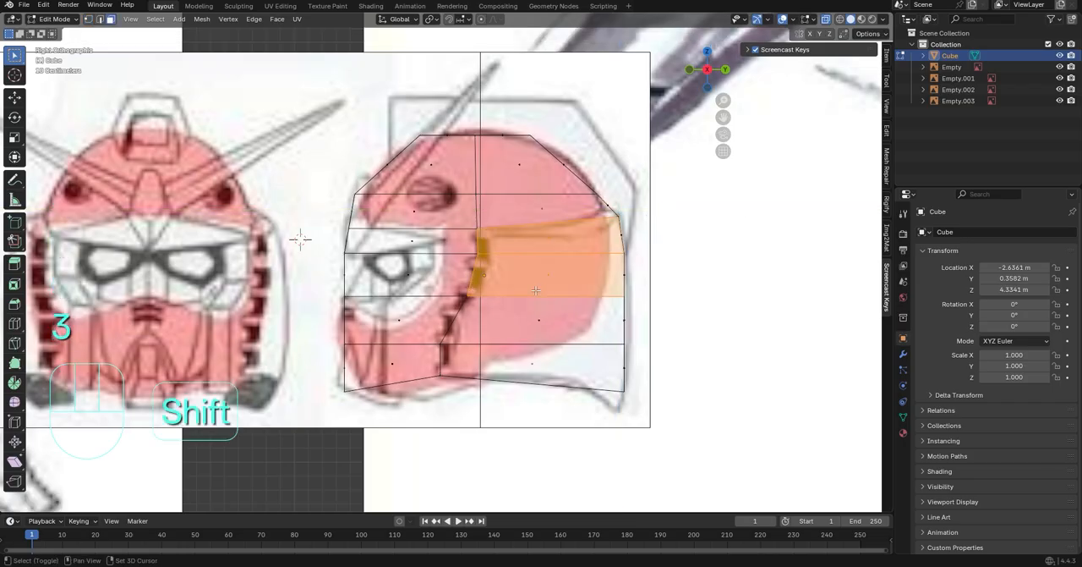
pyautogui.keyDown('shift'); pyautogui.click(538, 321); pyautogui.keyUp('shift')
pyautogui.keyDown('shift'); pyautogui.click(532, 365); pyautogui.keyUp('shift')
pyautogui.moveTo(532, 365); pyautogui.dragTo(681, 260, button='middle')
pyautogui.click(701, 73)
pyautogui.rightClick(597, 239)
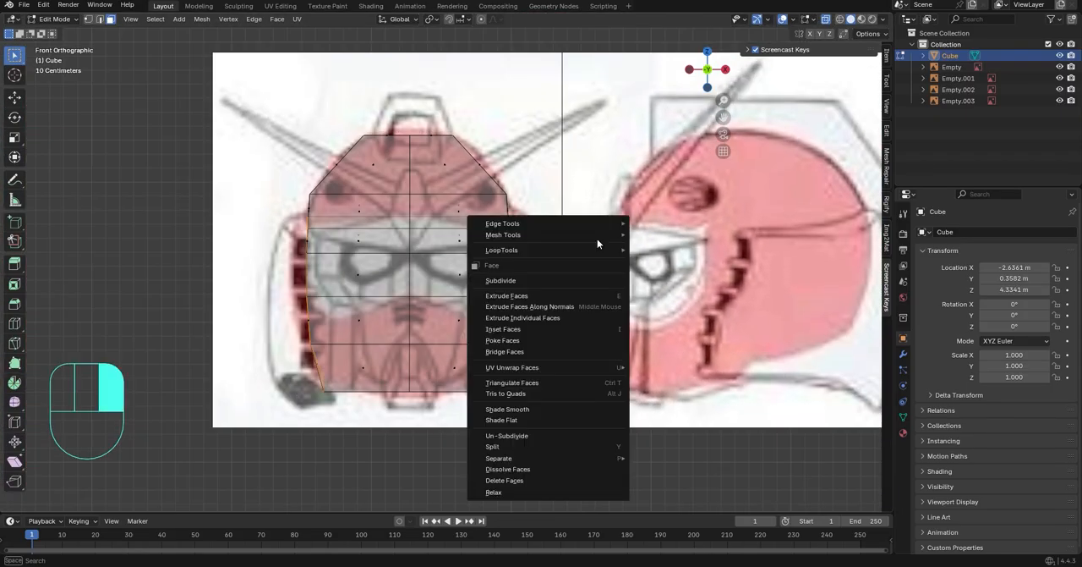
pyautogui.press('Escape')
pyautogui.rightClick(543, 273)
pyautogui.click(541, 345)
pyautogui.click(575, 294)
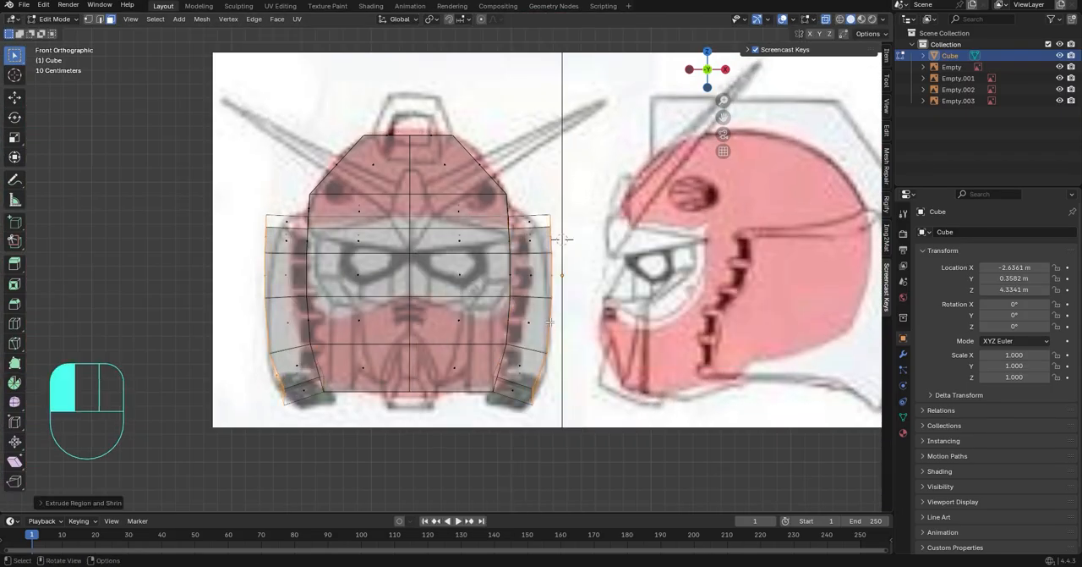
# In side view, move the rear vertices of the two loops below eye level back along Y by about 0.05 m
pyautogui.keyDown('shift'); pyautogui.moveTo(570, 214); pyautogui.dragTo(577, 193, button='middle'); pyautogui.keyUp('shift')
pyautogui.scroll(3, 578, 192)
pyautogui.moveTo(651, 221); pyautogui.dragTo(551, 323, button='middle')
pyautogui.scroll(-5, 590, 255)
pyautogui.click(687, 78)
pyautogui.scroll(4, 683, 237)
pyautogui.keyDown('shift'); pyautogui.moveTo(683, 241); pyautogui.dragTo(578, 262, button='middle'); pyautogui.keyUp('shift')
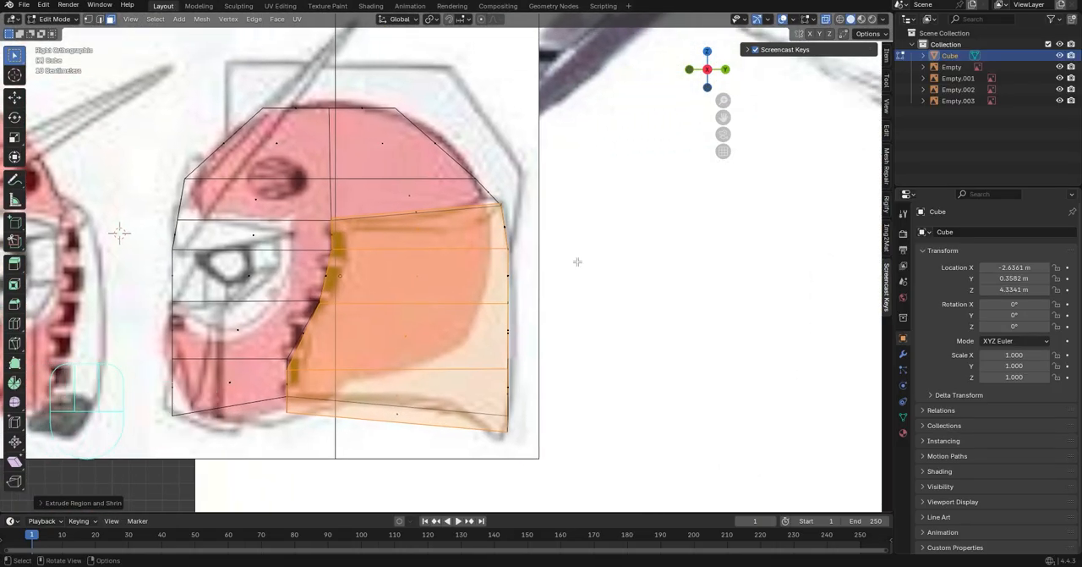
pyautogui.press('1')
pyautogui.click(499, 303)
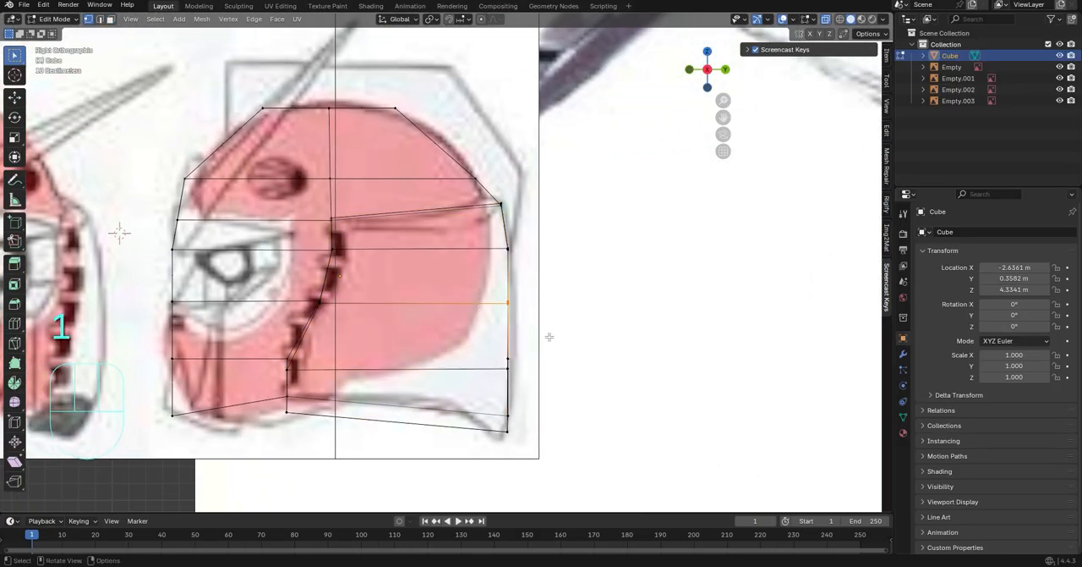
pyautogui.press('g')
pyautogui.press('y')
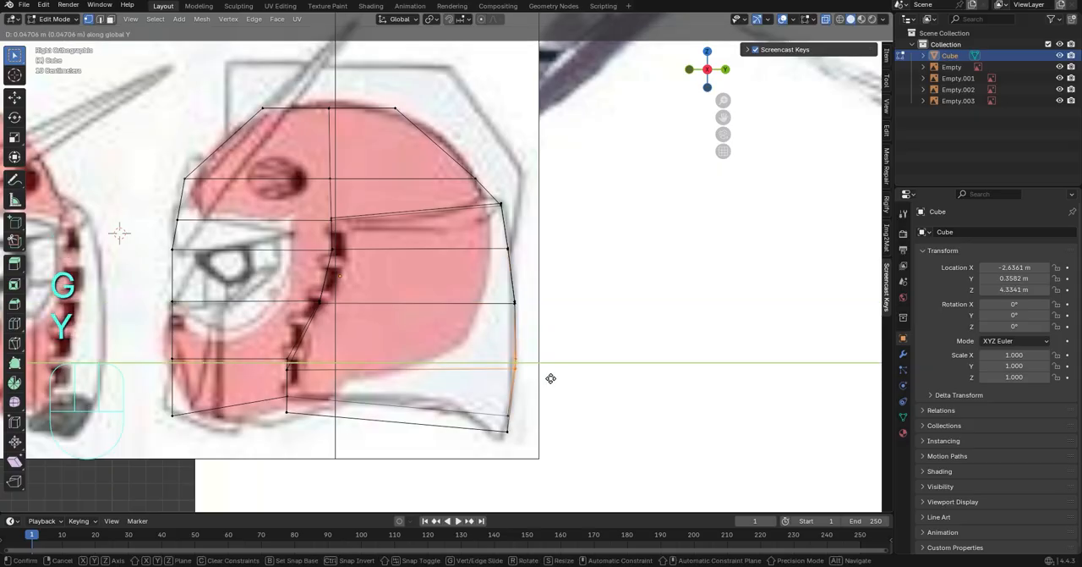
pyautogui.click(549, 381)
# Lower the extruded bottom rear vertices along Z toward the neck guard's tip in the side drawing
pyautogui.moveTo(492, 411); pyautogui.dragTo(528, 446)
pyautogui.press('g')
pyautogui.press('z')
pyautogui.click(532, 447)
# Move the upper rear corner vertices of the extruded guard back along Y to the outer back outline
pyautogui.moveTo(721, 357); pyautogui.dragTo(455, 208, button='middle')
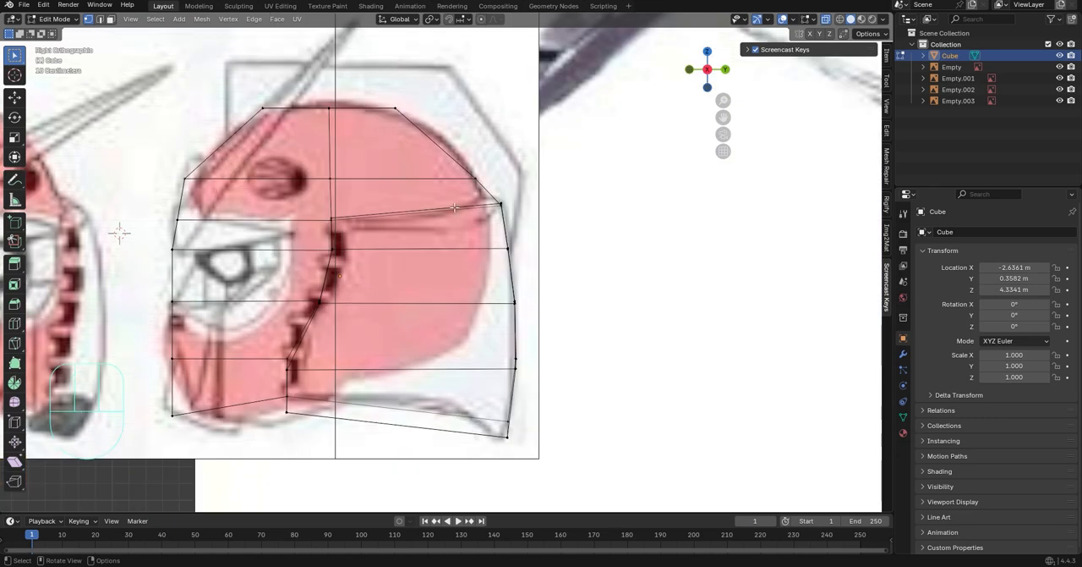
pyautogui.press('g')
pyautogui.press('y')
pyautogui.click(551, 222)
pyautogui.scroll(-1, 552, 235)
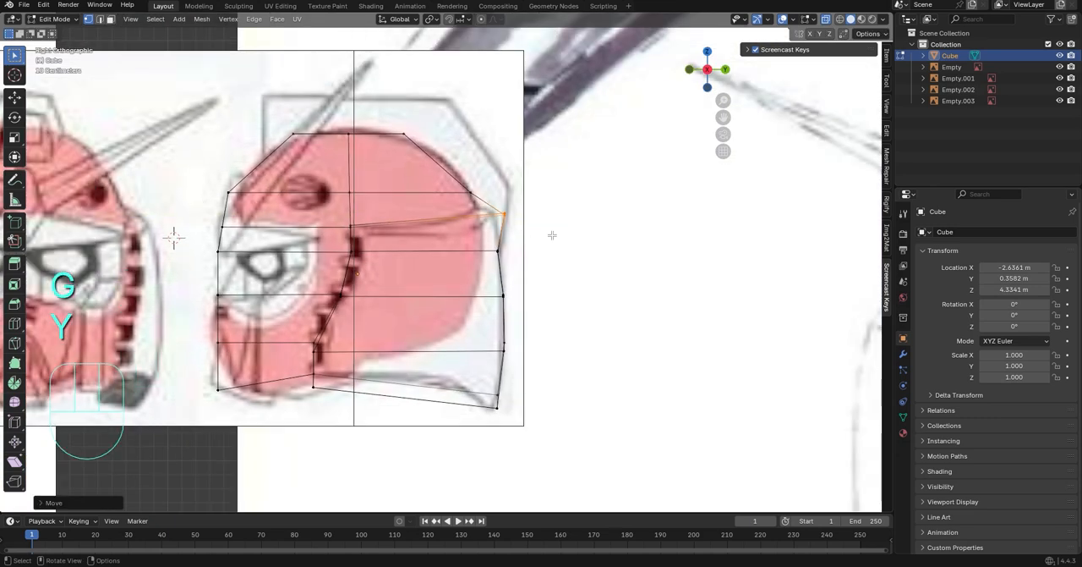
# Move the eye-level loop's rear vertices back along Y in line with the guard's rear edge
pyautogui.click(498, 252)
pyautogui.press('g')
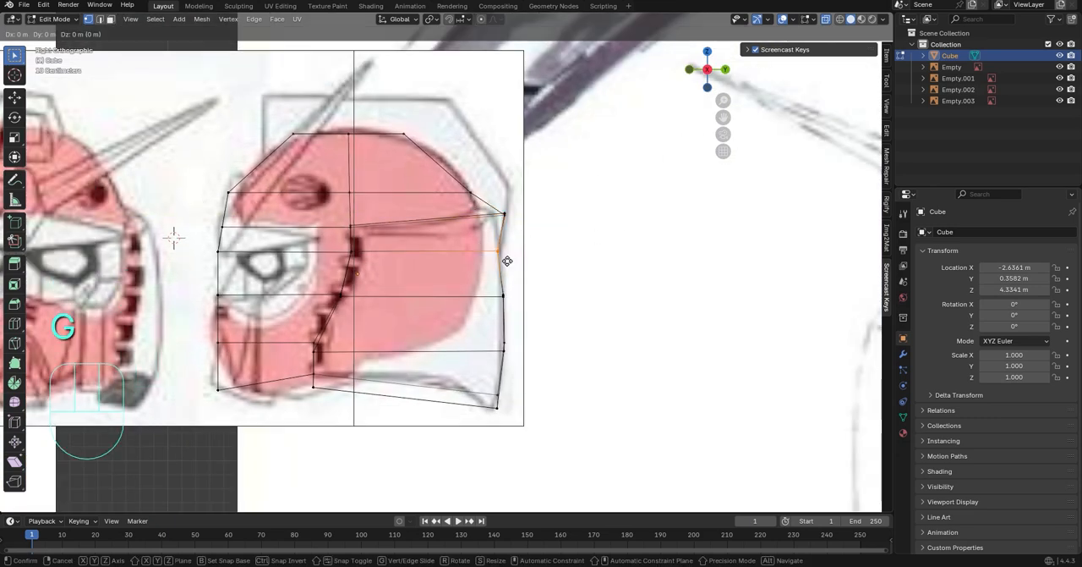
pyautogui.press('y')
pyautogui.click(508, 259)
# Try to raise individual vertices of the eye-level loop along Z in front view, and undo the moves
pyautogui.click(691, 70)
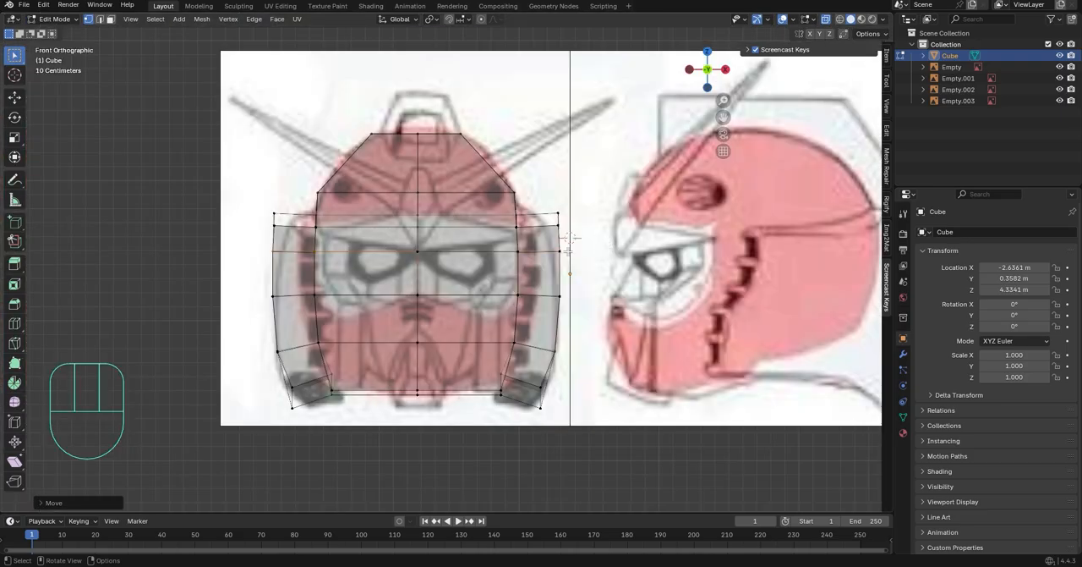
pyautogui.scroll(3, 135, 254)
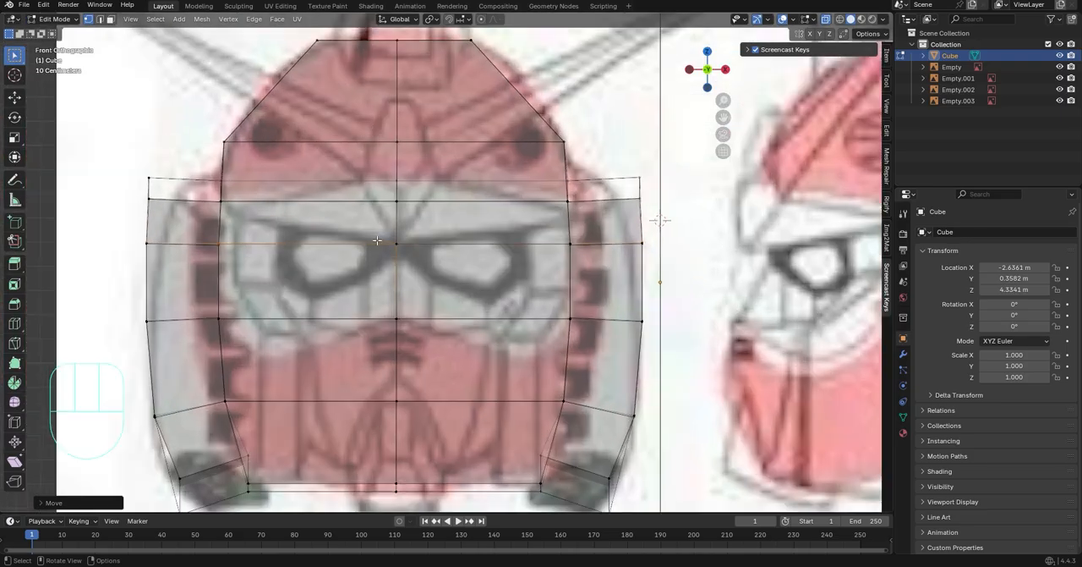
pyautogui.press('g')
pyautogui.press('z')
pyautogui.click(223, 242)
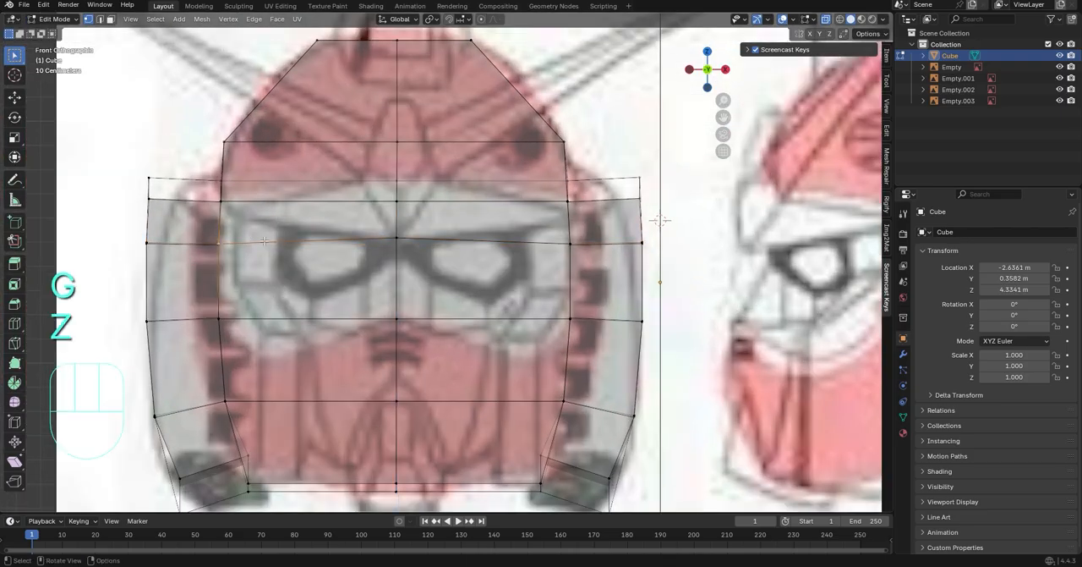
pyautogui.press('g')
pyautogui.press('z')
pyautogui.click(225, 235)
pyautogui.moveTo(585, 245); pyautogui.dragTo(570, 260, button='middle')
pyautogui.hotkey('ctrl', 'z')
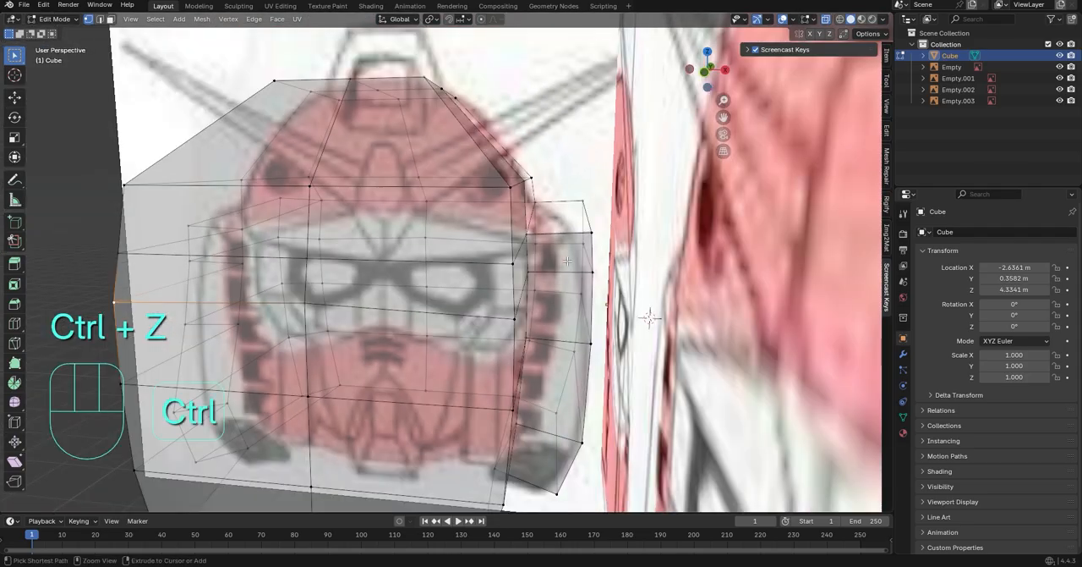
pyautogui.hotkey('ctrl', 'z')
pyautogui.press('z')
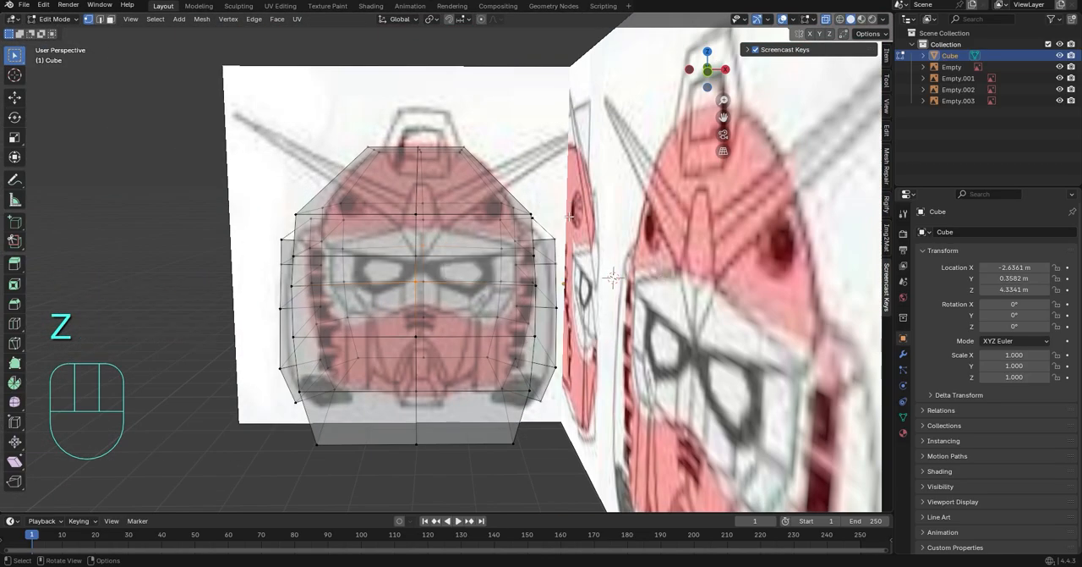
# Delete all faces on the +X half of the head mesh
pyautogui.scroll(-3, 574, 462)
pyautogui.moveTo(573, 462); pyautogui.dragTo(568, 453, button='middle')
pyautogui.moveTo(642, 513); pyautogui.dragTo(659, 538)
pyautogui.moveTo(669, 452); pyautogui.dragTo(435, 99)
pyautogui.press('Delete')
pyautogui.click(466, 174)
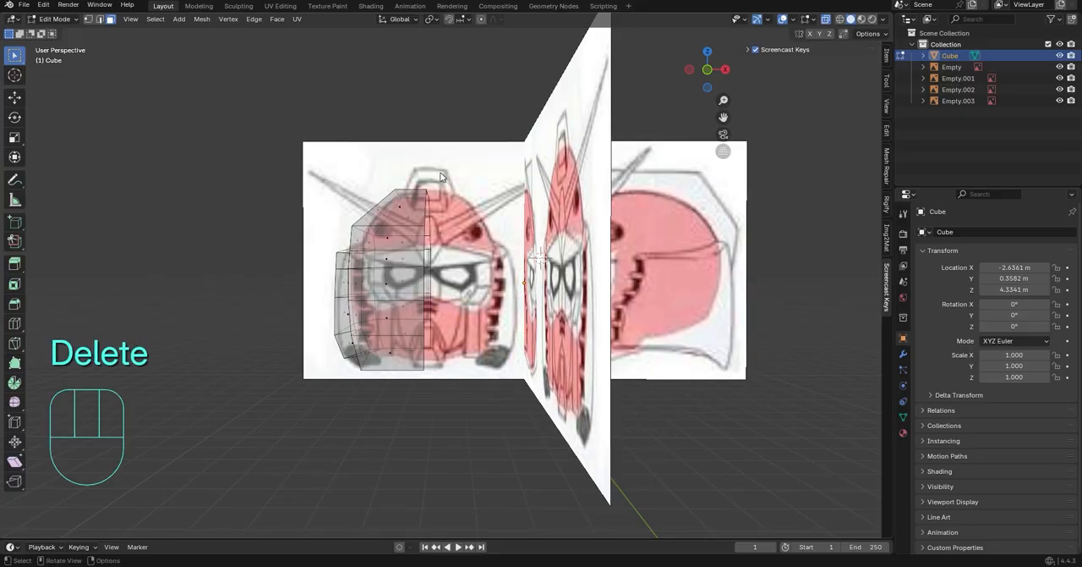
# Add a Mirror modifier on the X axis with Empty.003 as its mirror object
pyautogui.click(904, 354)
pyautogui.click(954, 228)
pyautogui.click(954, 228)
pyautogui.click(892, 247)
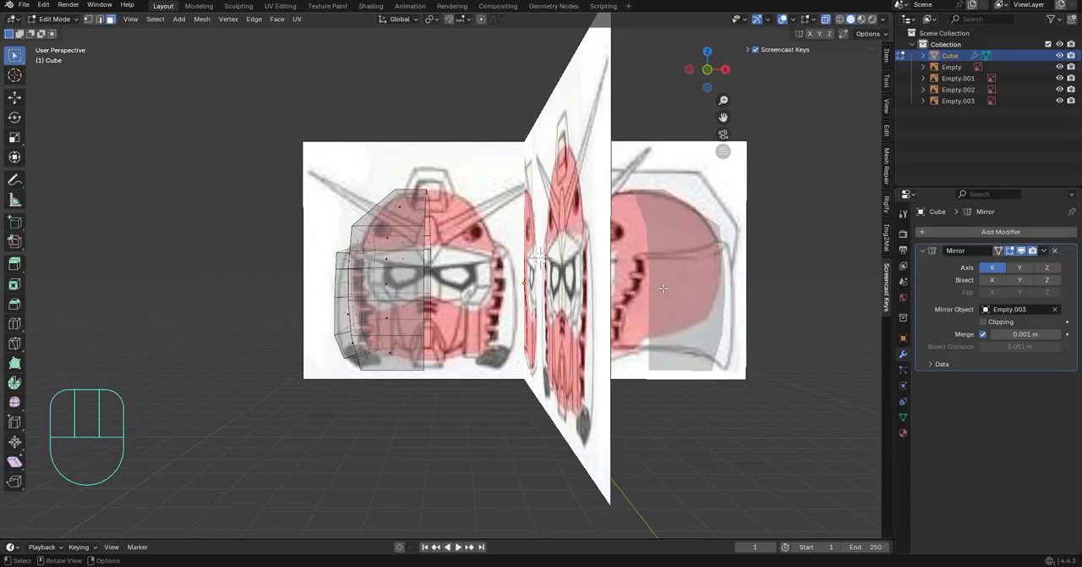
# Return to Object Mode and set the half head's origin to its geometry
pyautogui.press('Tab')
pyautogui.scroll(-1, 682, 323)
pyautogui.rightClick(437, 158)
pyautogui.moveTo(414, 204)
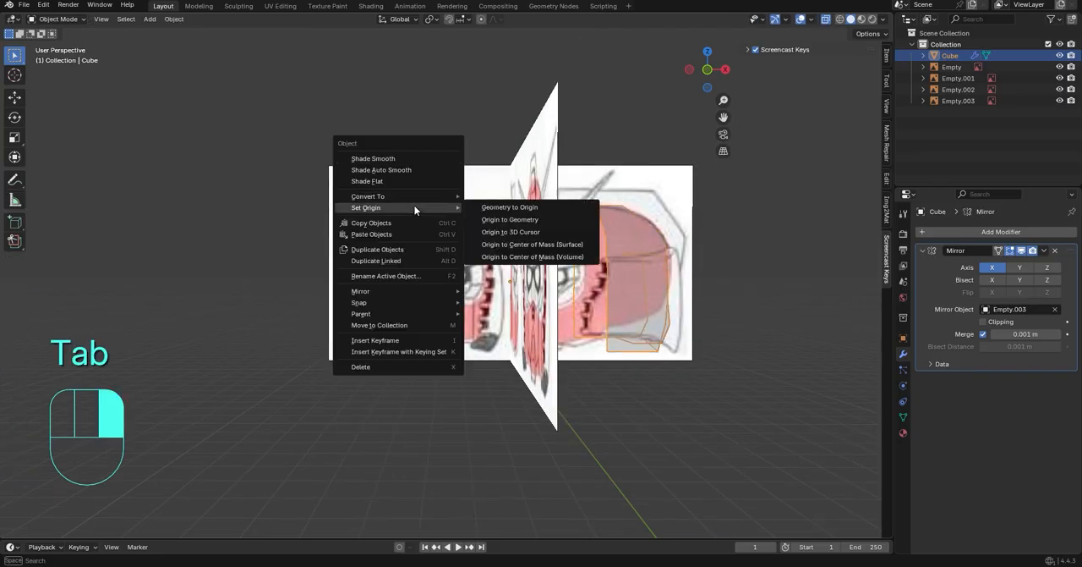
pyautogui.click(514, 221)
# Change the Mirror modifier's mirror object to Empty.001
pyautogui.click(1057, 310)
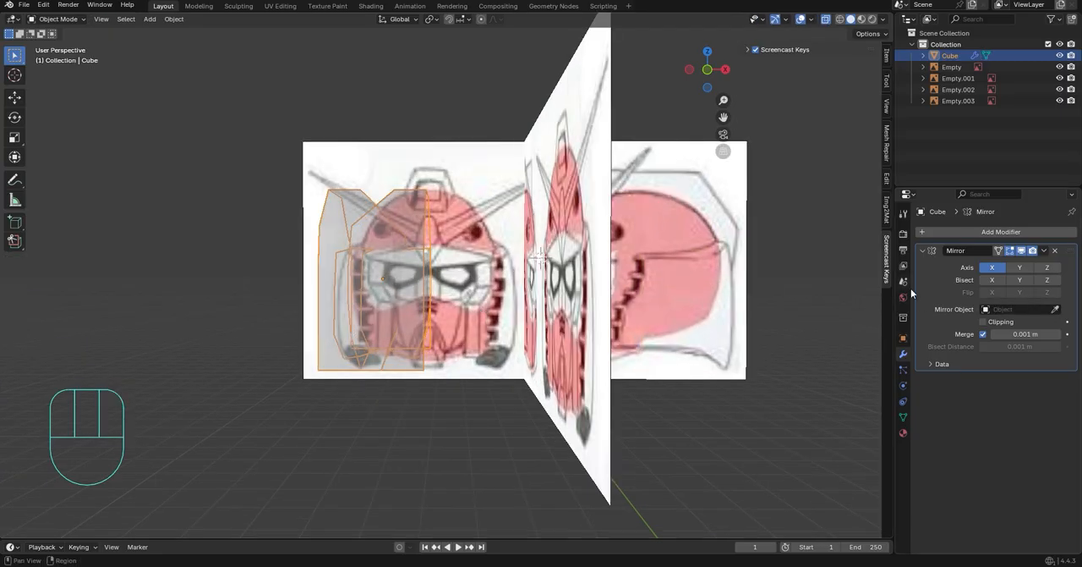
pyautogui.click(661, 286)
pyautogui.moveTo(654, 298); pyautogui.dragTo(527, 191, button='middle')
pyautogui.click(637, 214)
pyautogui.click(637, 214)
pyautogui.click(1055, 310)
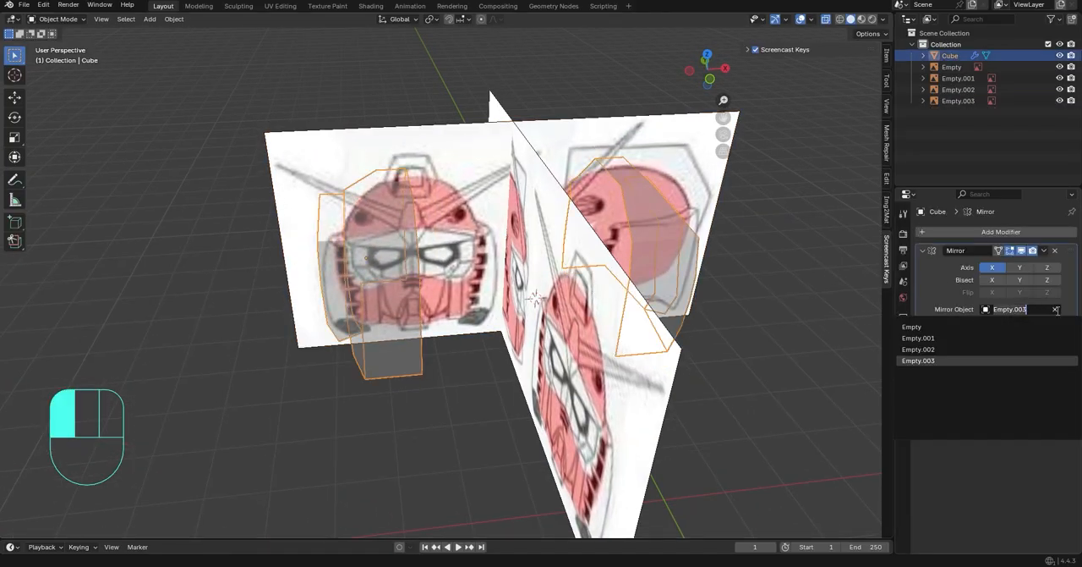
pyautogui.click(1055, 309)
pyautogui.click(617, 361)
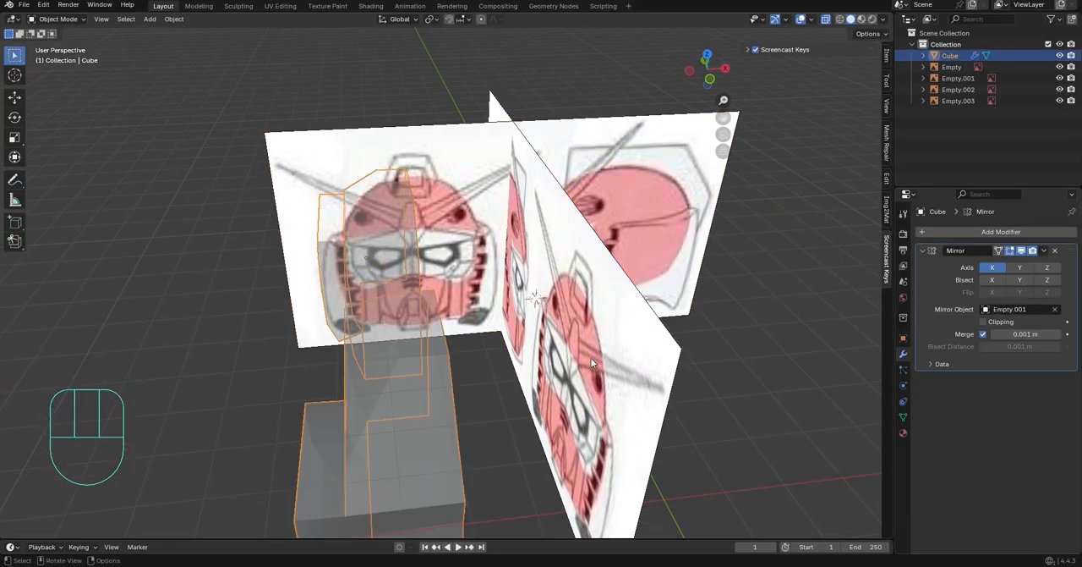
# Turn off all mirror axes in the Mirror modifier
pyautogui.moveTo(541, 330)
pyautogui.mouseDown(button='middle')
pyautogui.moveTo(589, 340)
pyautogui.moveTo(535, 333)
pyautogui.mouseUp(button='middle')
pyautogui.moveTo(534, 332); pyautogui.dragTo(460, 292, button='middle')
pyautogui.click(996, 267)
# In Edit Mode, bevel the half head's vertical front corner edge loop into a single-segment strip
pyautogui.moveTo(714, 304); pyautogui.dragTo(707, 309, button='middle')
pyautogui.click(711, 76)
pyautogui.scroll(1, 415, 207)
pyautogui.keyDown('shift'); pyautogui.moveTo(411, 205); pyautogui.dragTo(457, 170, button='middle'); pyautogui.keyUp('shift')
pyautogui.scroll(6, 446, 301)
pyautogui.press('Tab')
pyautogui.scroll(-2, 449, 237)
pyautogui.moveTo(440, 260); pyautogui.dragTo(517, 264, button='middle')
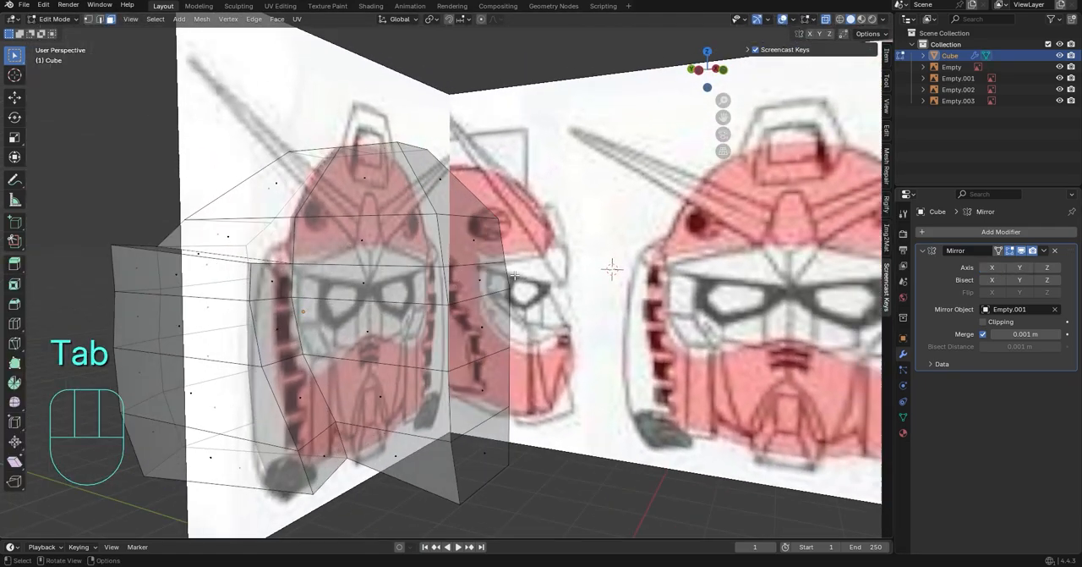
pyautogui.moveTo(448, 241); pyautogui.dragTo(380, 275, button='middle')
pyautogui.press('2')
pyautogui.keyDown('alt'); pyautogui.click(372, 268); pyautogui.keyUp('alt')
pyautogui.hotkey('ctrl', 'b')
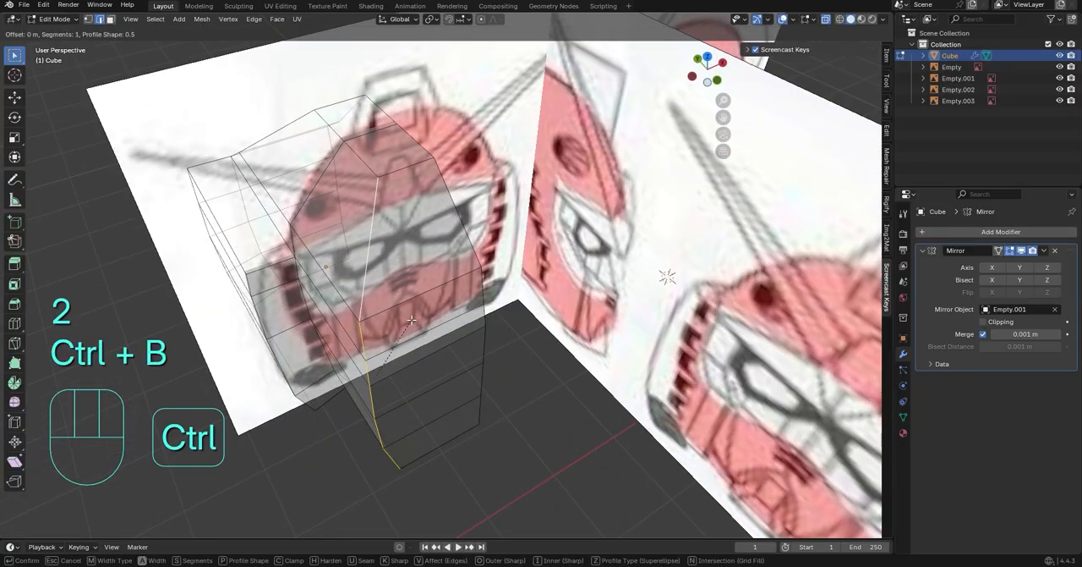
pyautogui.click(465, 318)
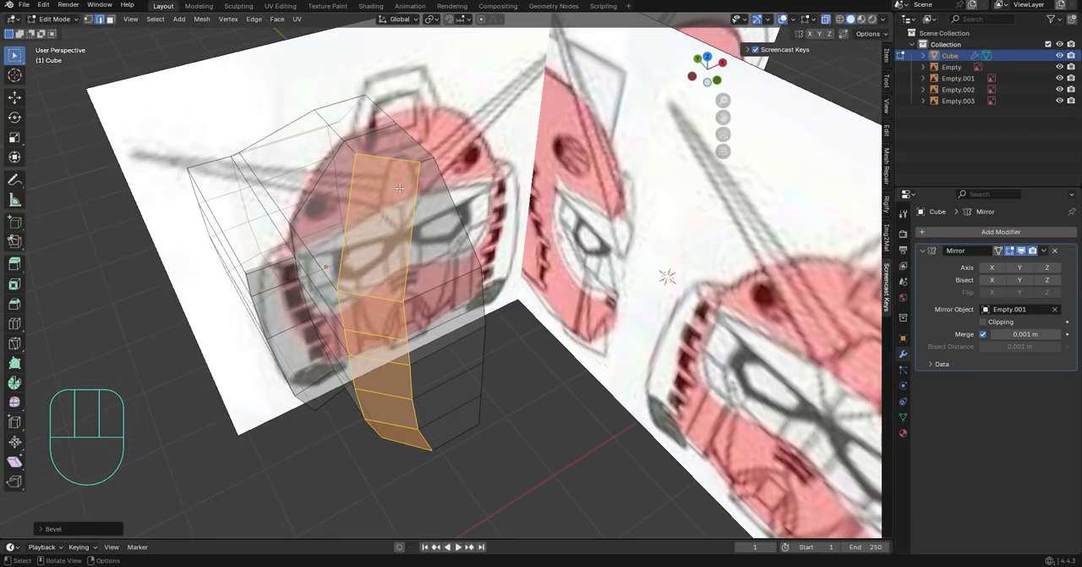
# Try edge-sliding the bevel strip's outer loop and its separate upper vertices, and undo the slides
pyautogui.moveTo(400, 188); pyautogui.dragTo(378, 135, button='middle')
pyautogui.scroll(-1, 380, 136)
pyautogui.click(711, 73)
pyautogui.keyDown('shift'); pyautogui.moveTo(486, 292); pyautogui.dragTo(423, 304, button='middle'); pyautogui.keyUp('shift')
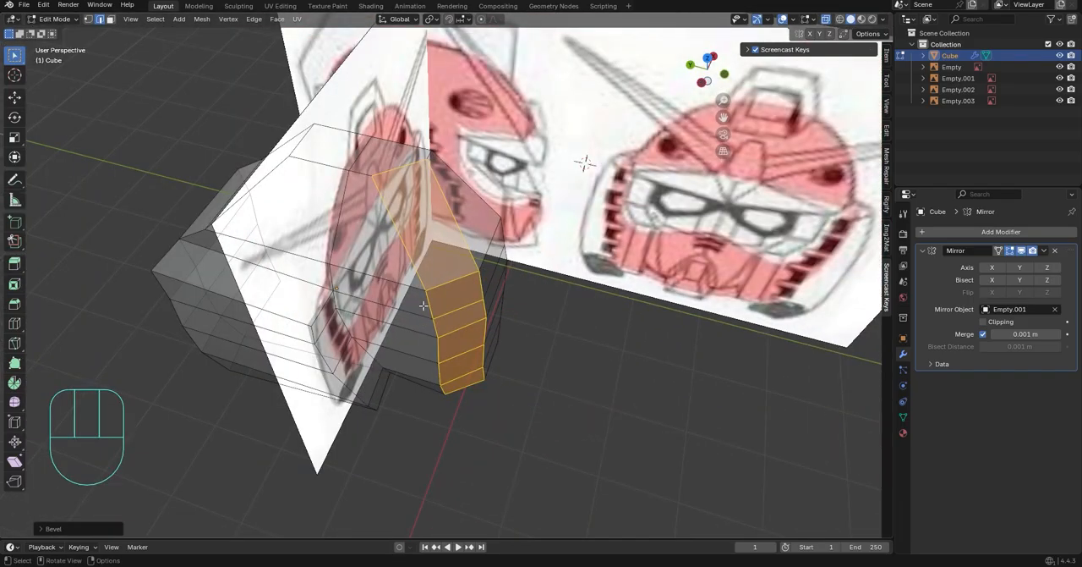
pyautogui.keyDown('alt'); pyautogui.click(426, 307); pyautogui.keyUp('alt')
pyautogui.press('g')
pyautogui.press('g')
pyautogui.click(503, 380)
pyautogui.press('1')
pyautogui.click(357, 174)
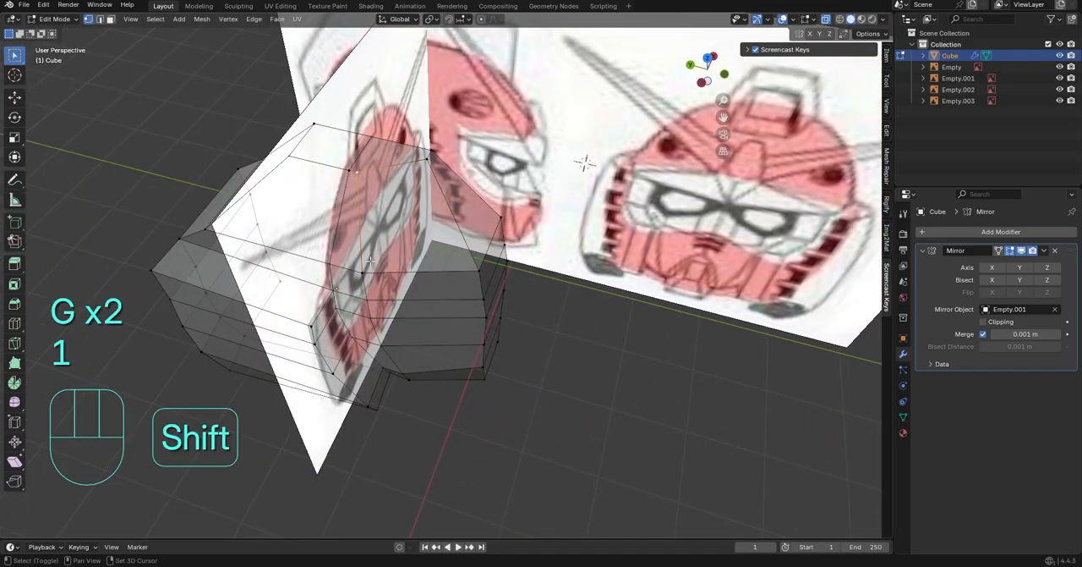
pyautogui.keyDown('ctrl'); pyautogui.click(404, 272); pyautogui.keyUp('ctrl')
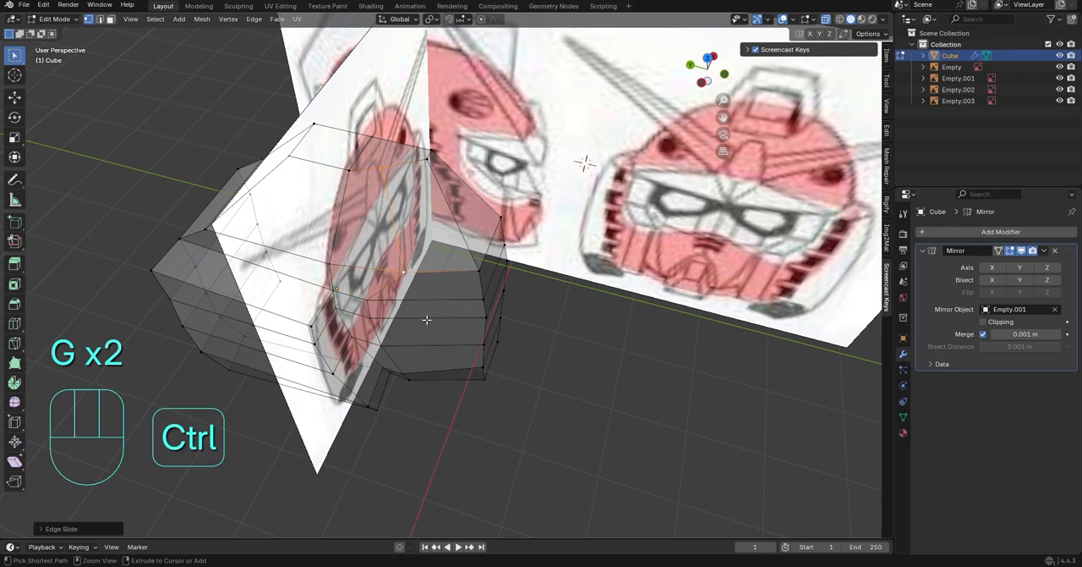
pyautogui.hotkey('ctrl', 'z')
pyautogui.hotkey('ctrl', 'z')
pyautogui.hotkey('ctrl', 'z')
pyautogui.hotkey('ctrl', 'z')
pyautogui.hotkey('ctrl', 'z')
# Edge-slide the bevel strip's outer vertical loop back along the side of the head
pyautogui.press('1')
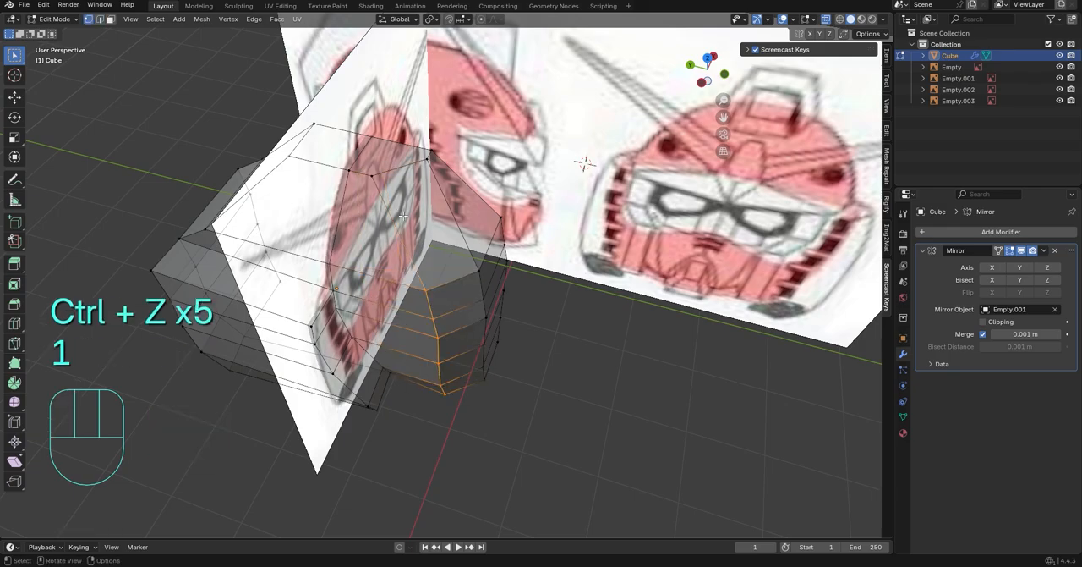
pyautogui.press('g')
pyautogui.press('g')
pyautogui.click(565, 306)
pyautogui.click(626, 439)
# Edge-slide the bevel strip's inner vertical loop across the front of the face toward the centre seam
pyautogui.moveTo(625, 440); pyautogui.dragTo(455, 209, button='middle')
pyautogui.keyDown('shift'); pyautogui.click(486, 365); pyautogui.keyUp('shift')
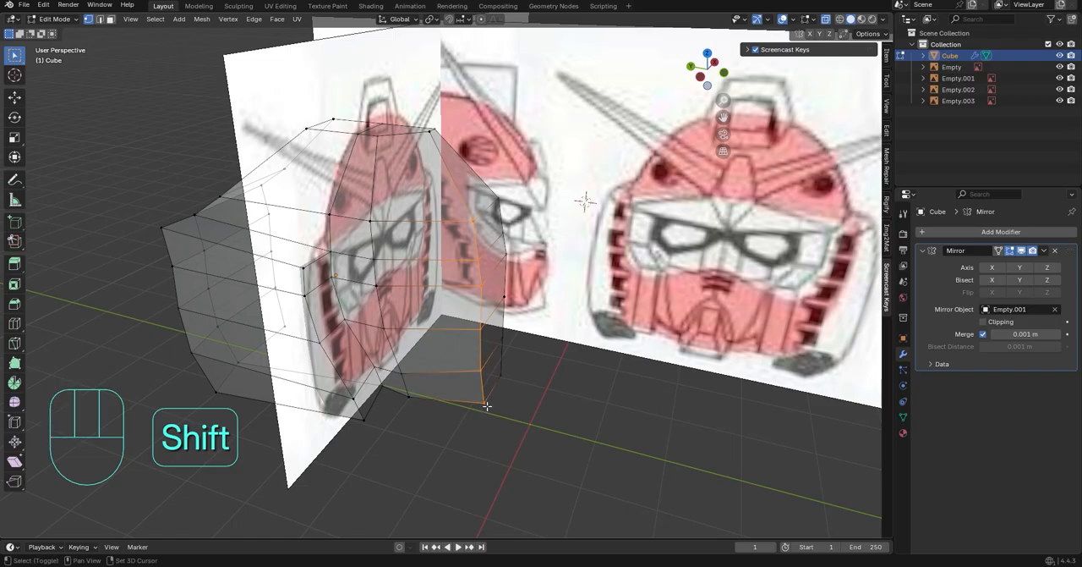
pyautogui.press('g')
pyautogui.press('g')
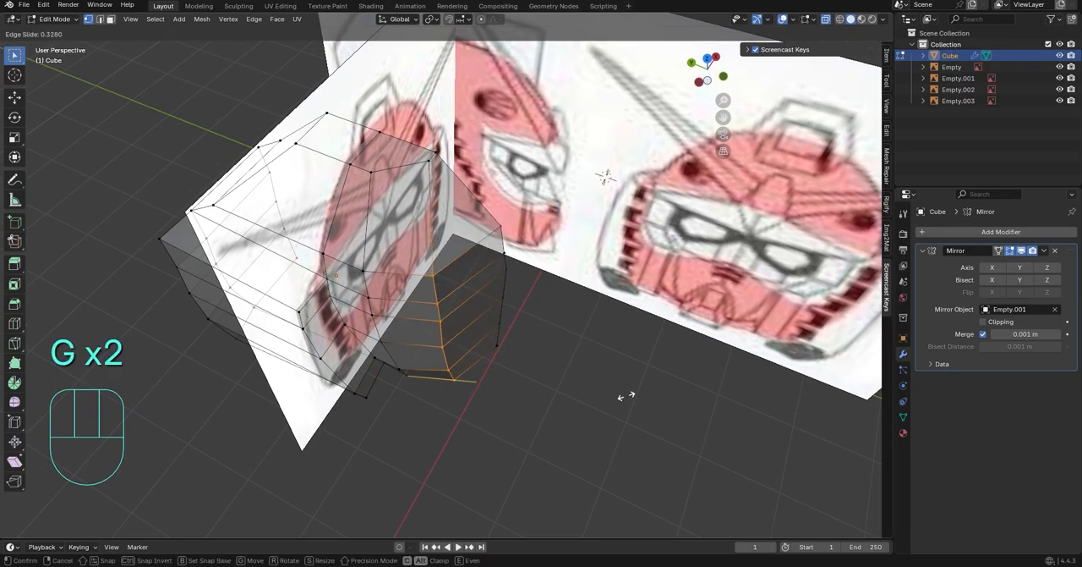
pyautogui.click(626, 396)
pyautogui.moveTo(625, 395); pyautogui.dragTo(534, 326, button='middle')
# In front view, lower the eye-level vertex on the centre seam along Z
pyautogui.click(707, 74)
pyautogui.click(526, 266)
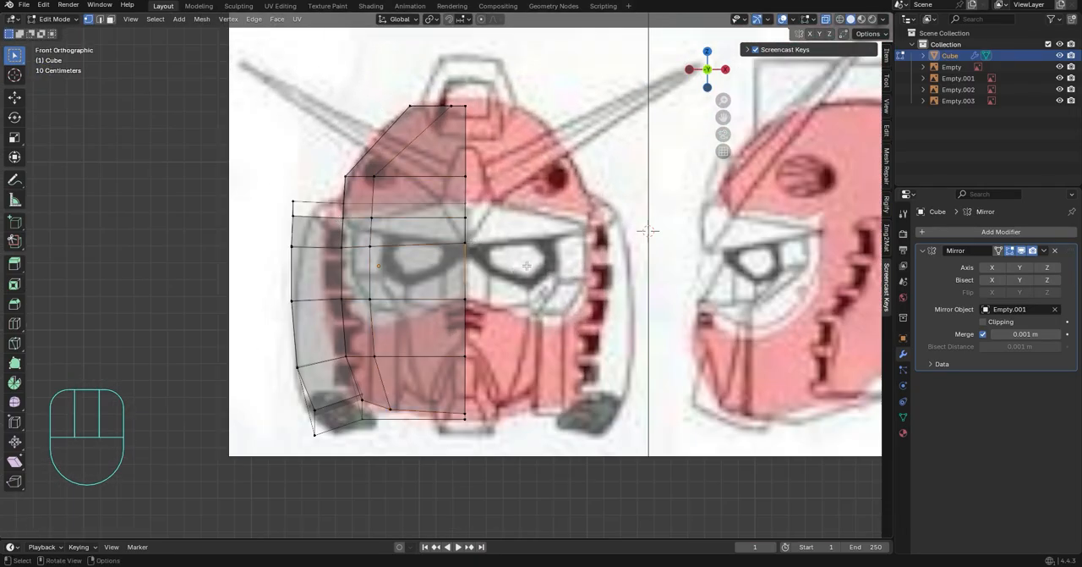
pyautogui.press('g')
pyautogui.press('x')
pyautogui.press('z')
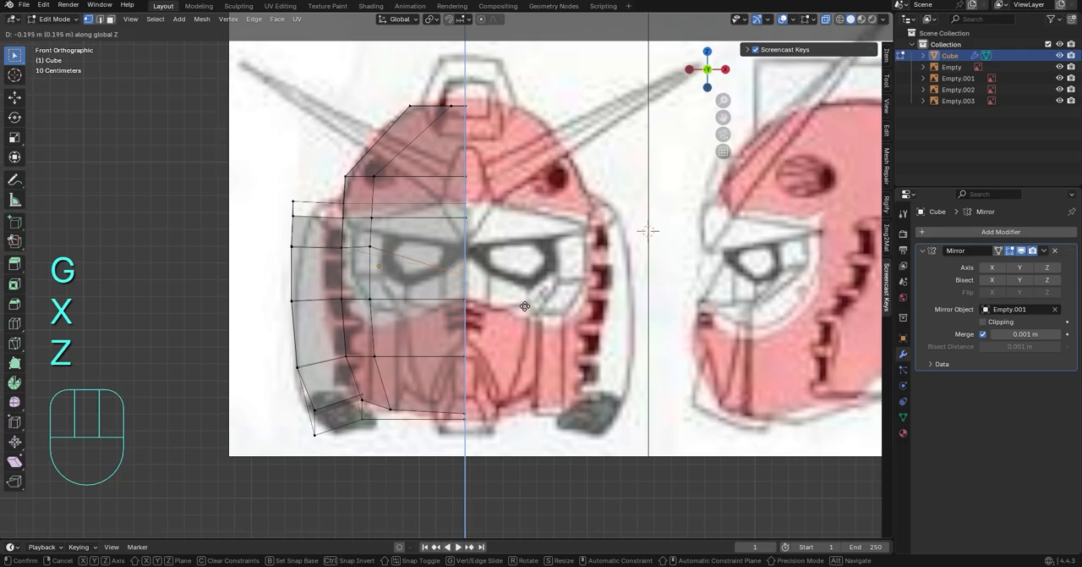
pyautogui.click(531, 283)
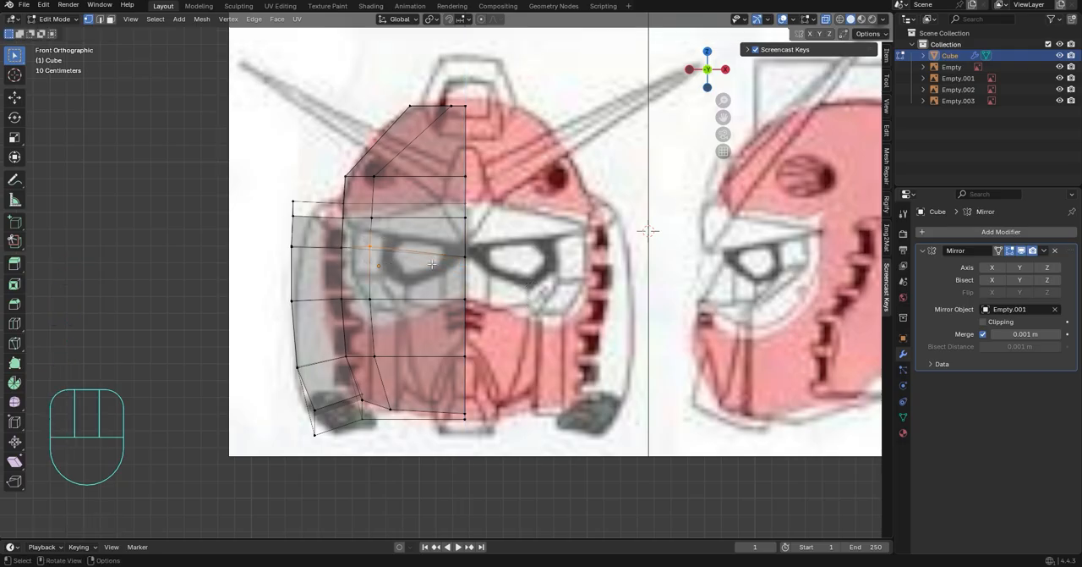
# Lower the brow line's centre seam vertex and its inner-loop vertex along Z to follow the eye's upper edge
pyautogui.press('g')
pyautogui.press('z')
pyautogui.rightClick(436, 265)
pyautogui.press('g')
pyautogui.press('z')
pyautogui.click(528, 260)
pyautogui.click(368, 215)
pyautogui.press('g')
pyautogui.press('z')
pyautogui.click(369, 228)
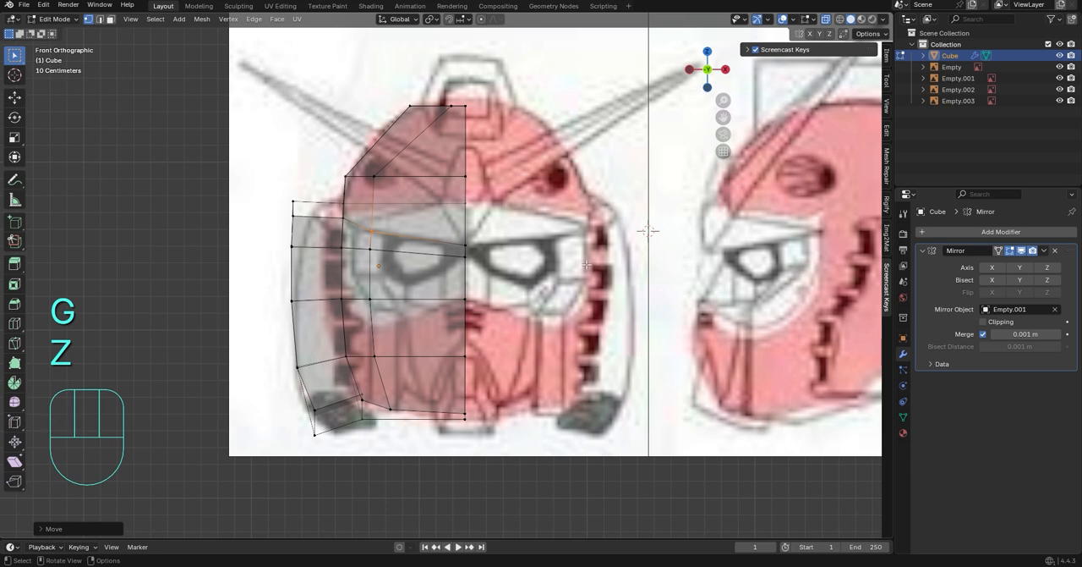
# Move the inner loop's two cheek vertices along X toward the centre seam
pyautogui.click(412, 205)
pyautogui.scroll(3, 381, 182)
pyautogui.scroll(-1, 346, 141)
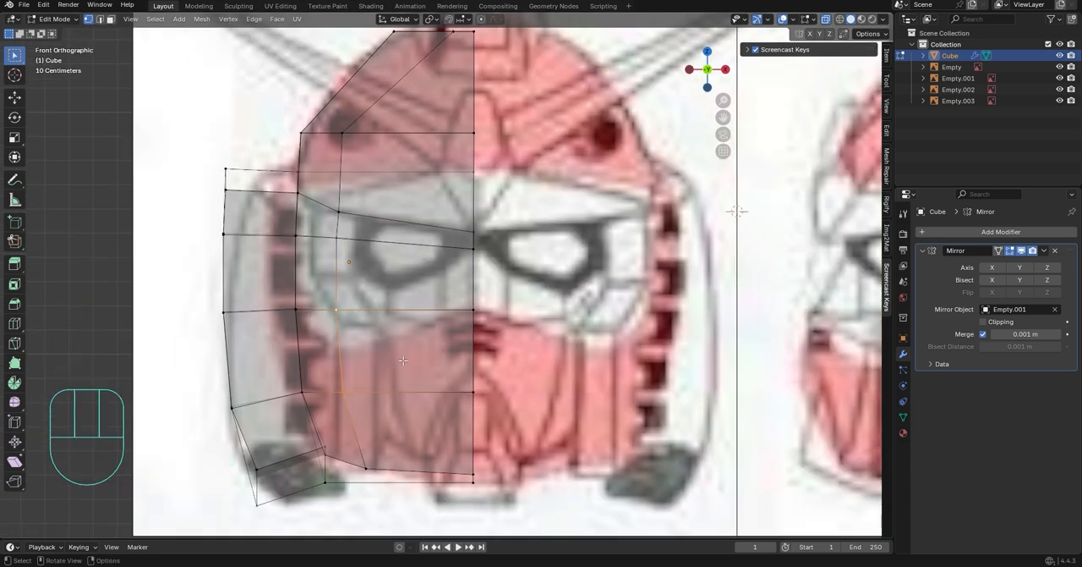
pyautogui.press('g')
pyautogui.press('y')
pyautogui.click(458, 379)
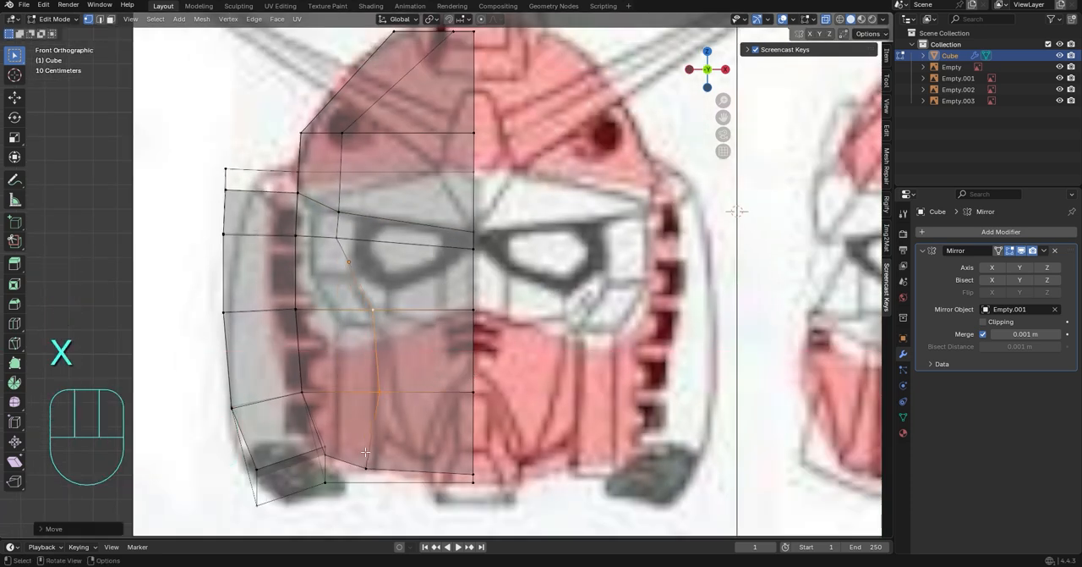
# Slide the inner loop's chin vertex and the mouth-level vertex above it into vertical alignment
pyautogui.press('g')
pyautogui.press('g')
pyautogui.click(393, 464)
pyautogui.click(384, 397)
pyautogui.press('g')
pyautogui.press('g')
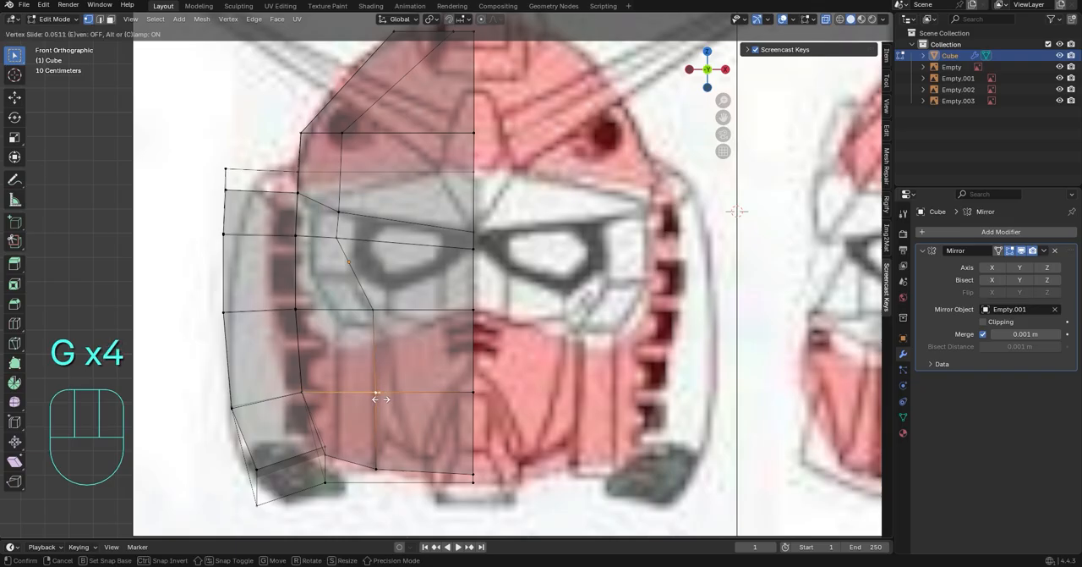
pyautogui.click(380, 396)
# Lower the inner loop's cheek vertex along Z and shift it along X to the eye opening's lower corner
pyautogui.press('g')
pyautogui.press('z')
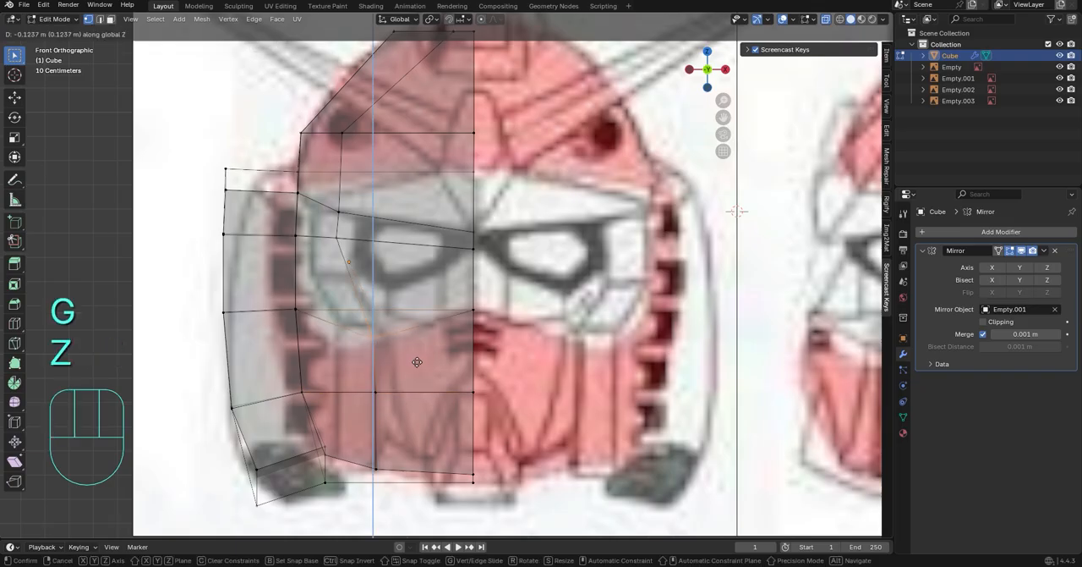
pyautogui.press('g')
pyautogui.press('y')
pyautogui.press('c')
pyautogui.press('x')
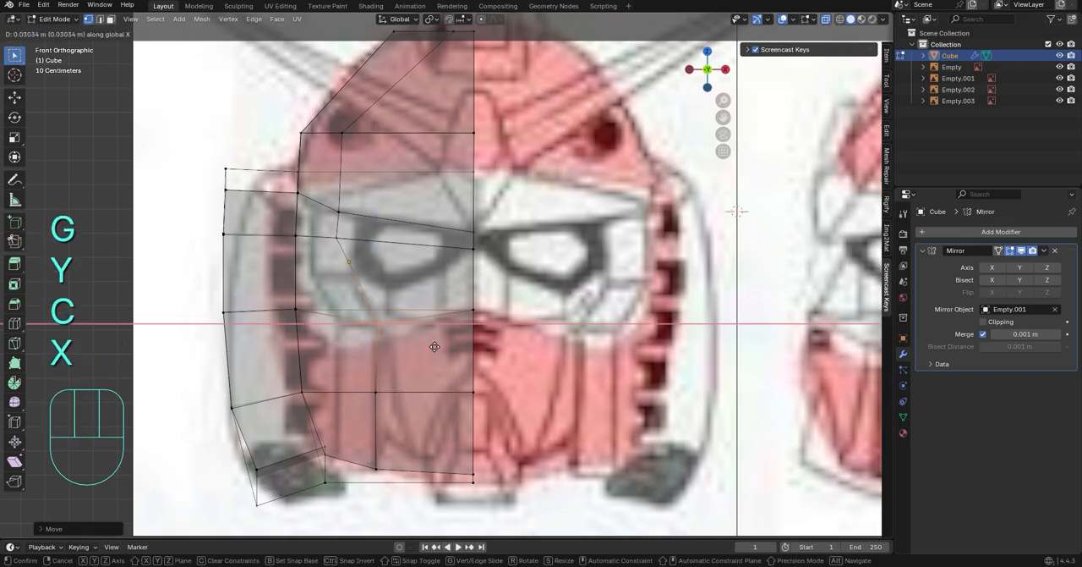
pyautogui.click(442, 361)
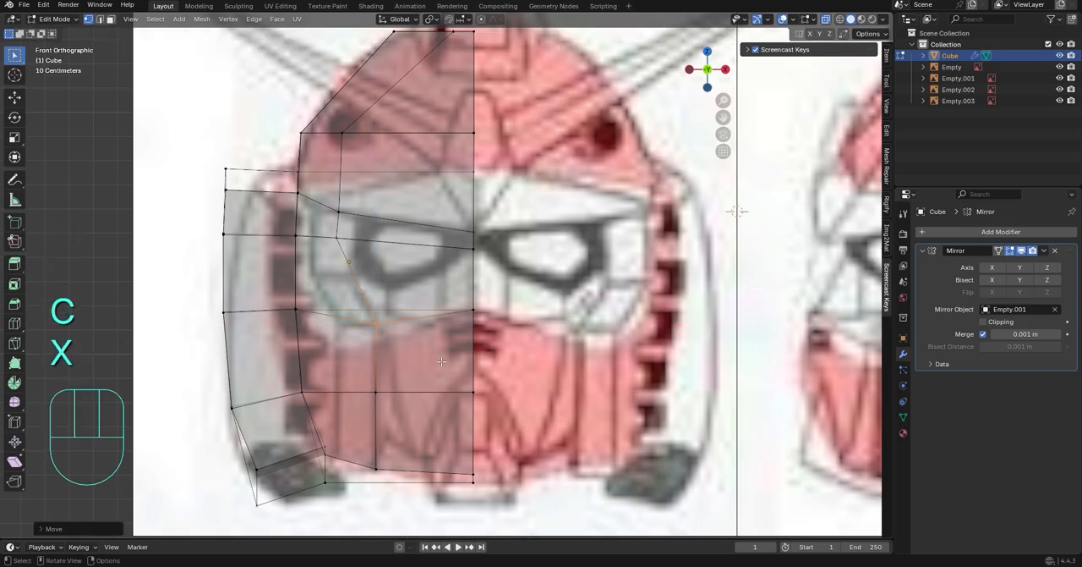
# Shift the inner loop's brow and eye-level vertices along X toward the centre, and lower the brow vertex slightly along Z
pyautogui.press('g')
pyautogui.press('x')
pyautogui.click(422, 254)
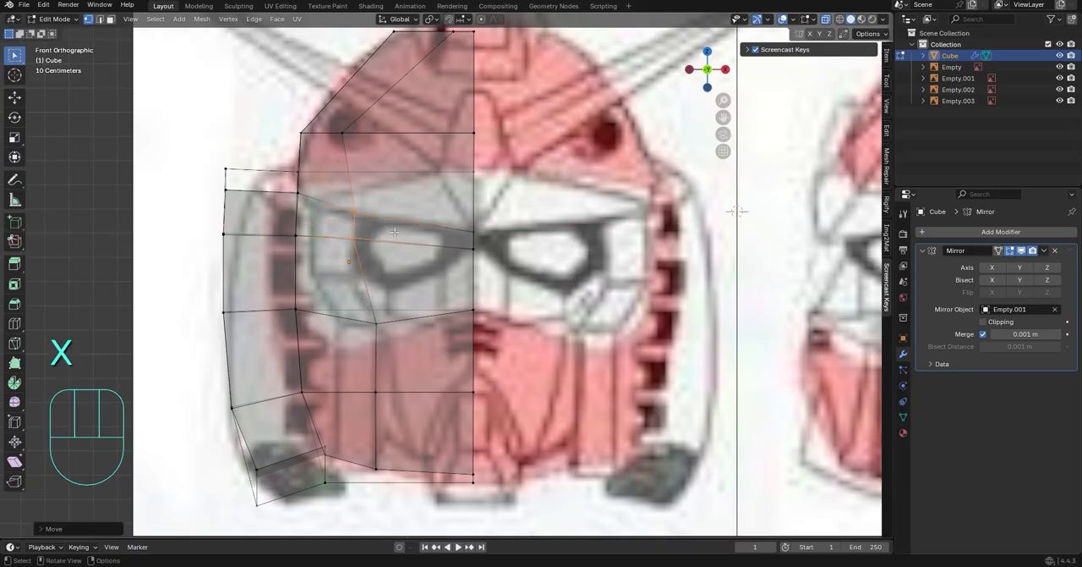
pyautogui.moveTo(395, 231); pyautogui.dragTo(336, 200)
pyautogui.press('g')
pyautogui.press('x')
pyautogui.press('z')
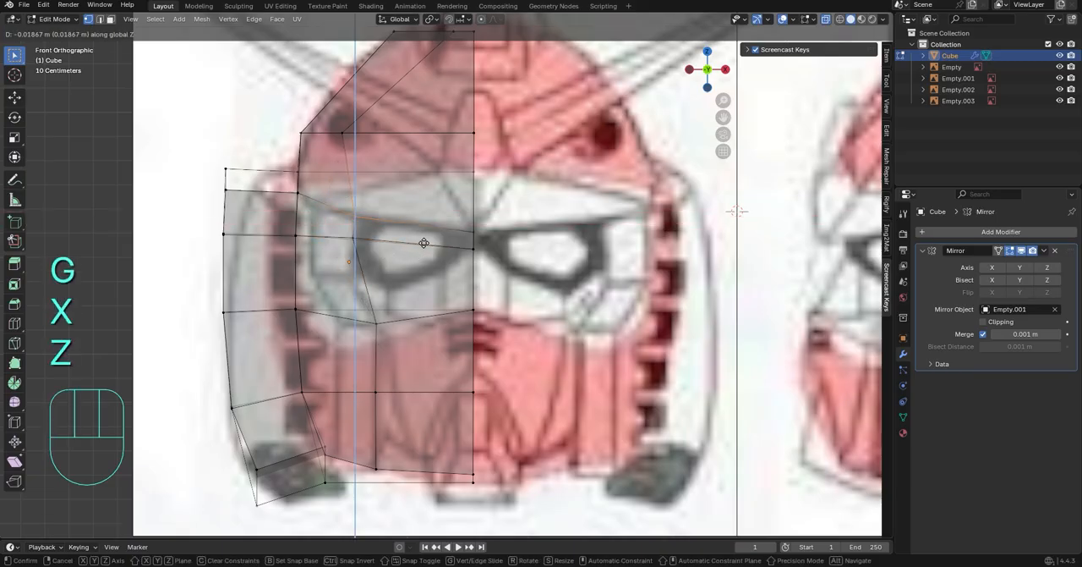
pyautogui.click(487, 176)
# Slide the inner loop's forehead vertex down toward the brow and lower the matching centre seam vertex along Z
pyautogui.moveTo(338, 174); pyautogui.dragTo(328, 169, button='middle')
pyautogui.click(719, 73)
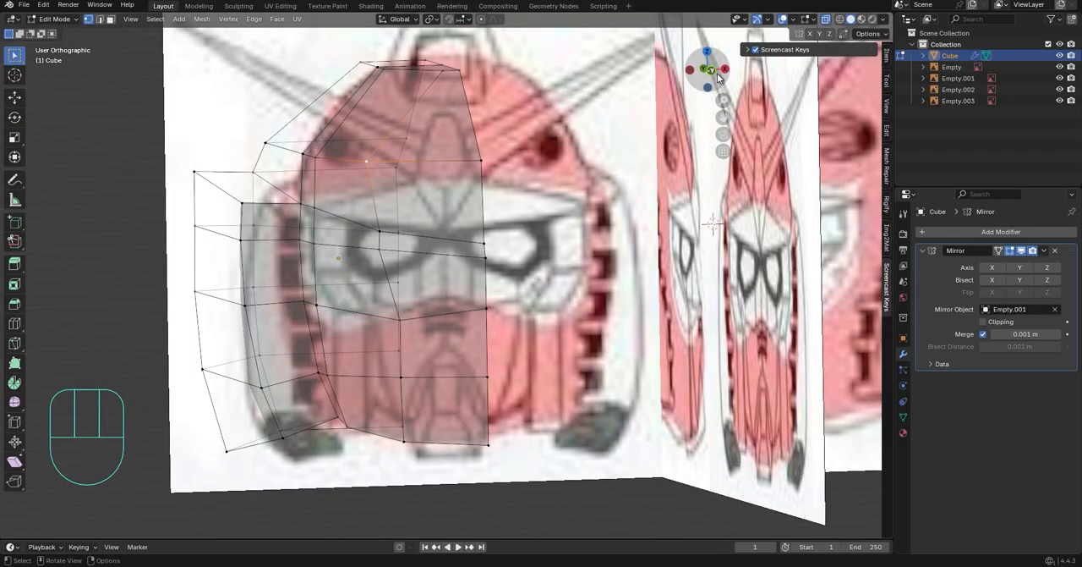
pyautogui.press('g')
pyautogui.press('g')
pyautogui.click(554, 229)
pyautogui.press('g')
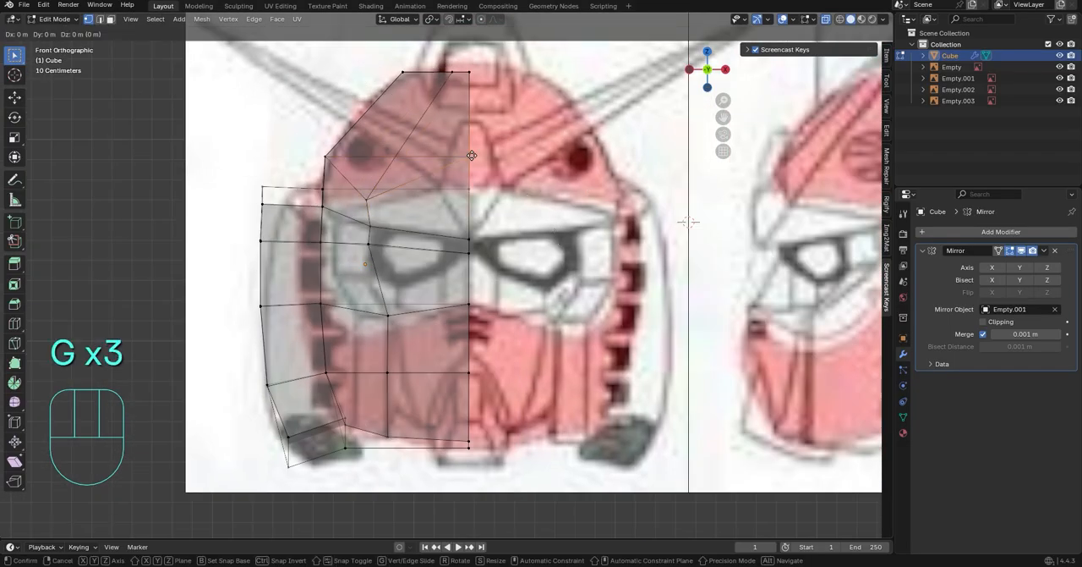
pyautogui.press('x')
pyautogui.press('z')
pyautogui.click(330, 157)
# Lower the side loop's forehead vertex along Z to the helmet rim, and raise the inner loop's forehead vertex slightly
pyautogui.moveTo(330, 156); pyautogui.dragTo(350, 170, button='middle')
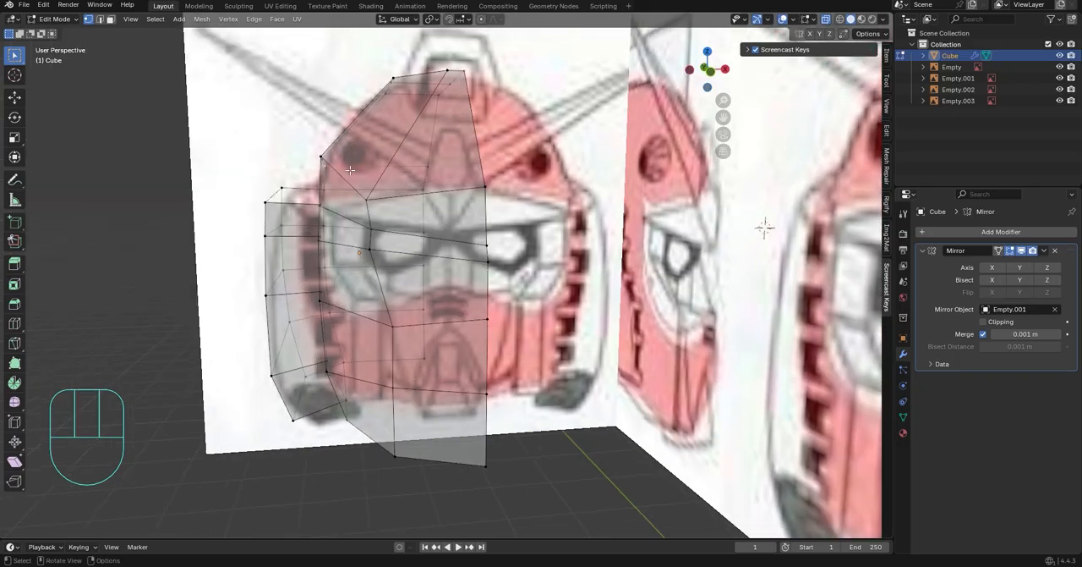
pyautogui.click(709, 72)
pyautogui.press('z')
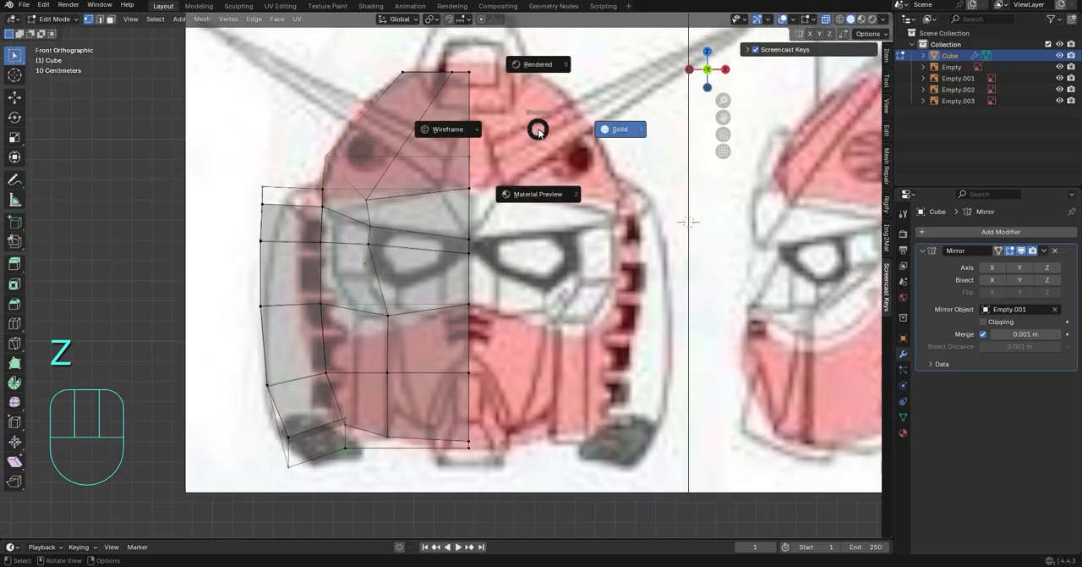
pyautogui.click(603, 138)
pyautogui.press('g')
pyautogui.press('z')
pyautogui.click(569, 180)
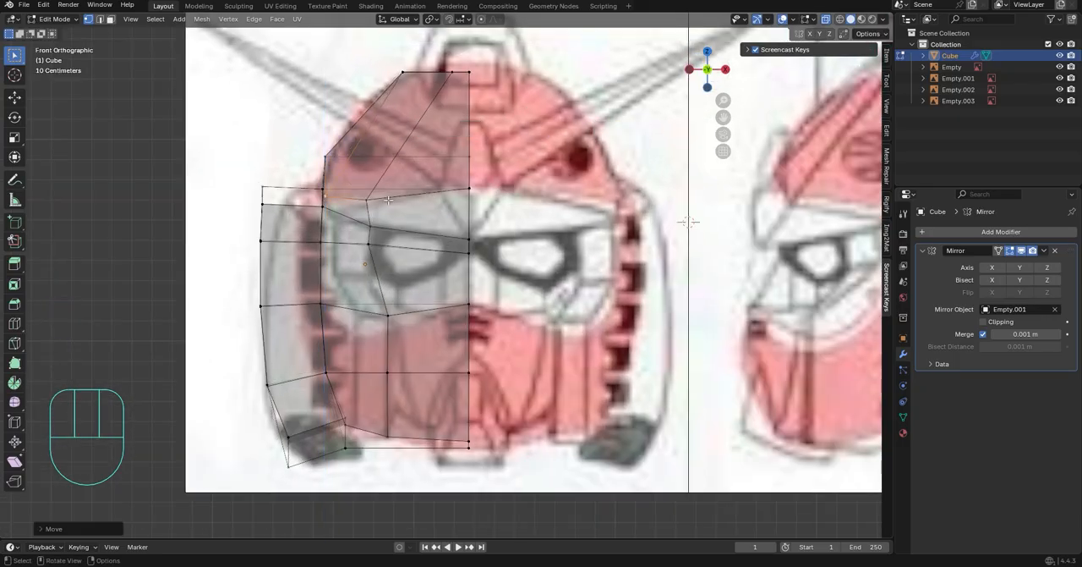
pyautogui.press('g')
pyautogui.press('z')
pyautogui.click(393, 194)
# Move the side loop's eye-level and cheek-level vertices inward along X to the face opening's outline
pyautogui.scroll(1, 486, 270)
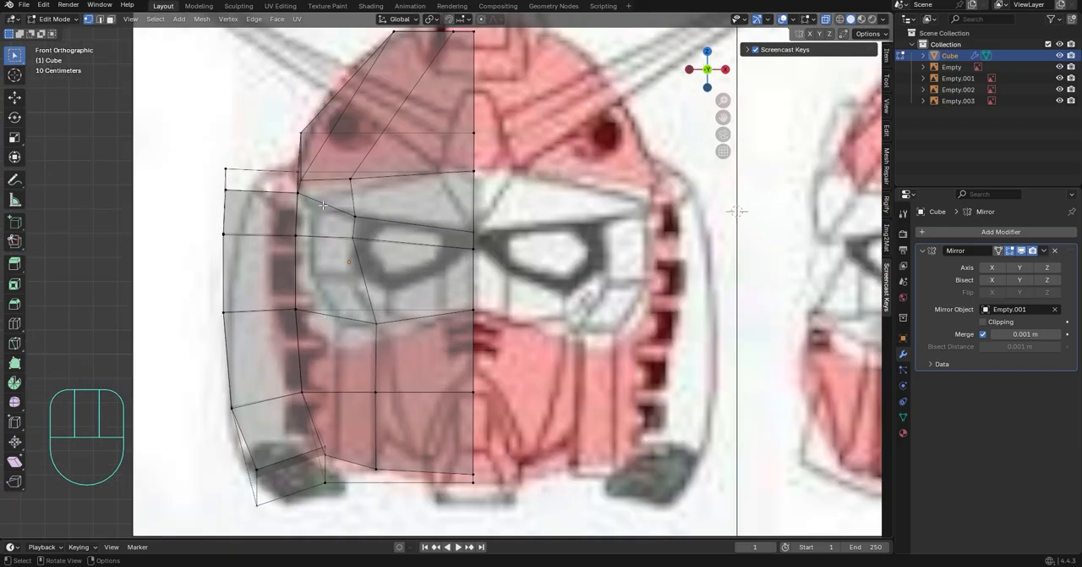
pyautogui.moveTo(322, 205); pyautogui.dragTo(788, 90, button='middle')
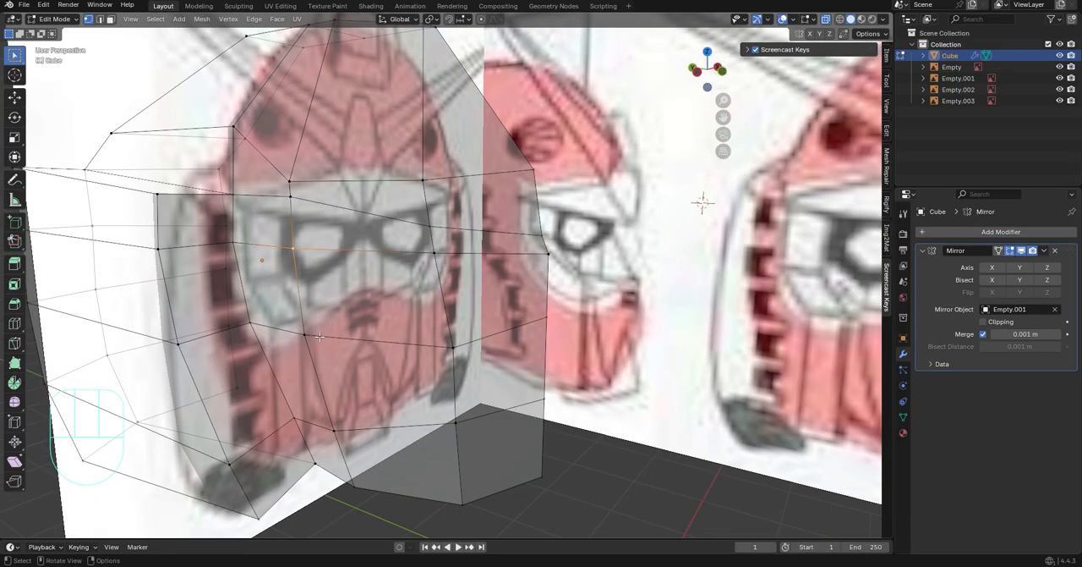
pyautogui.moveTo(706, 71); pyautogui.dragTo(723, 87)
pyautogui.click(717, 75)
pyautogui.scroll(1, 413, 238)
pyautogui.scroll(-1, 386, 270)
pyautogui.scroll(1, 386, 269)
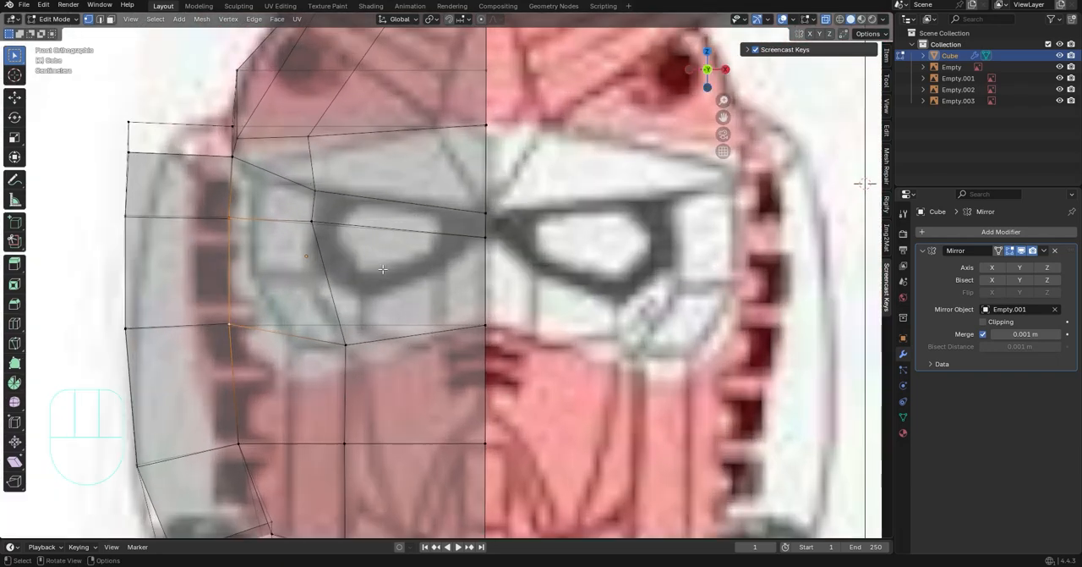
pyautogui.press('g')
pyautogui.press('y')
pyautogui.press('x')
pyautogui.click(404, 267)
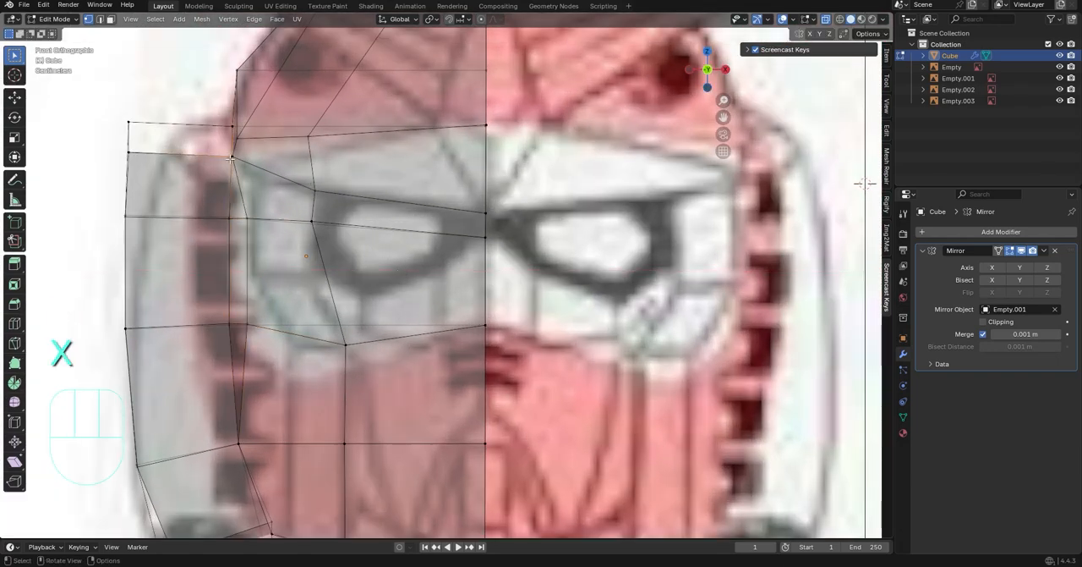
# Lower the side loop's brow vertex along Z and shift it inward along X to the face opening's upper corner
pyautogui.press('g')
pyautogui.press('x')
pyautogui.press('z')
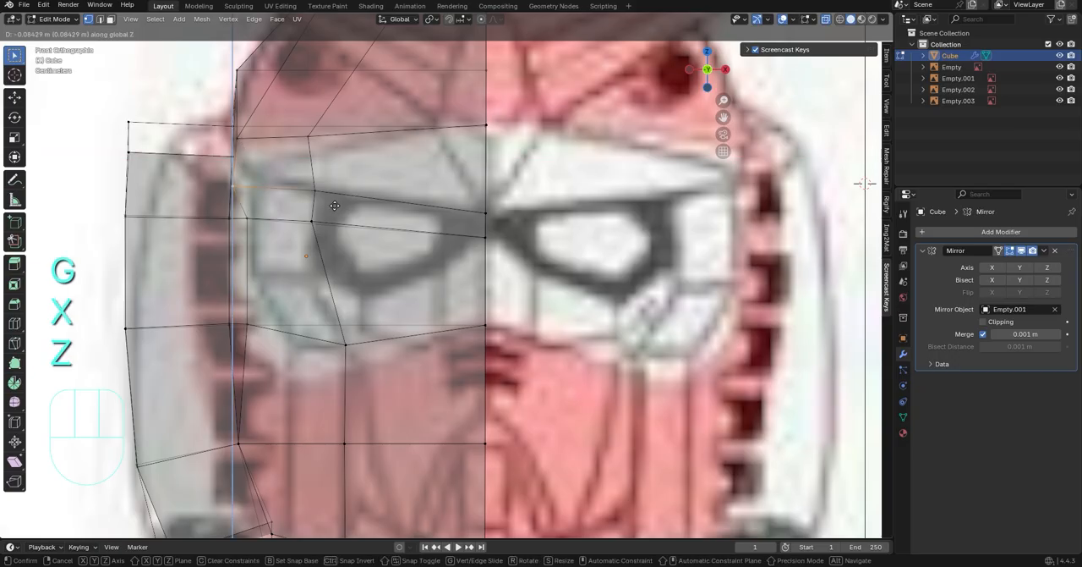
pyautogui.click(335, 210)
pyautogui.press('g')
pyautogui.press('x')
pyautogui.click(357, 219)
# Shift the face-opening loop's eye-level vertex inward along X, and move its cheek-level vertex inward to the opening's lower corner
pyautogui.click(267, 224)
pyautogui.press('g')
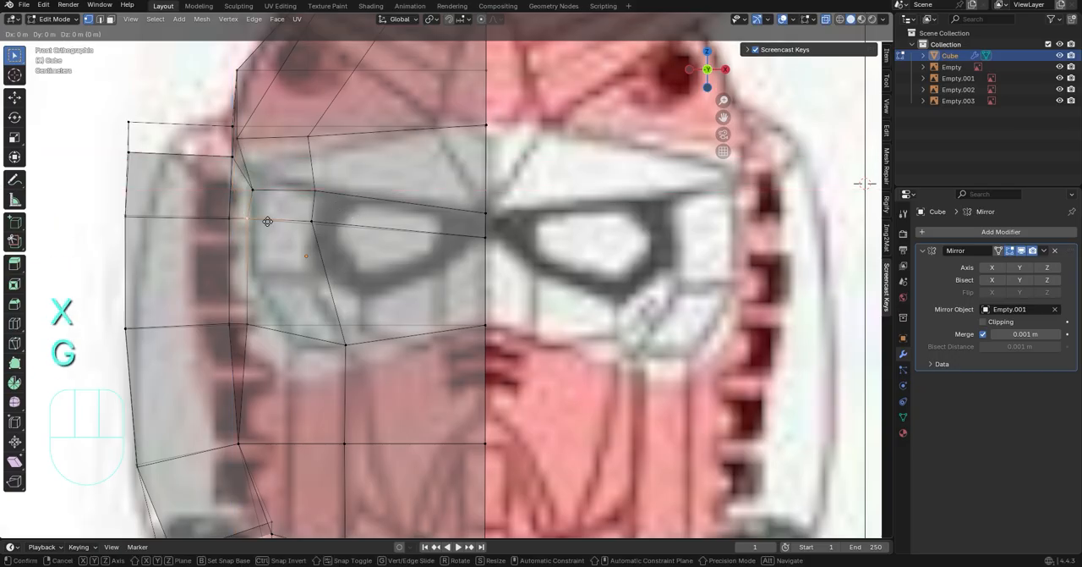
pyautogui.press('x')
pyautogui.click(273, 219)
pyautogui.press('g')
pyautogui.press('y')
pyautogui.press('x')
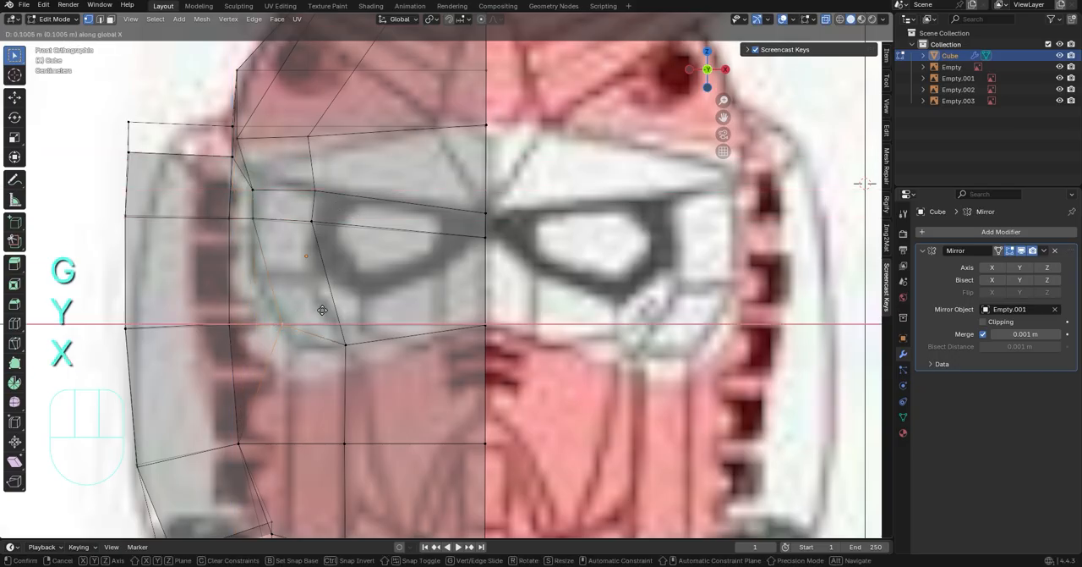
pyautogui.click(320, 341)
# Move the side loop's mouth-level vertex inward along X and reposition the jaw-level vertex below it along X and Z
pyautogui.click(253, 445)
pyautogui.press('g')
pyautogui.press('x')
pyautogui.click(350, 433)
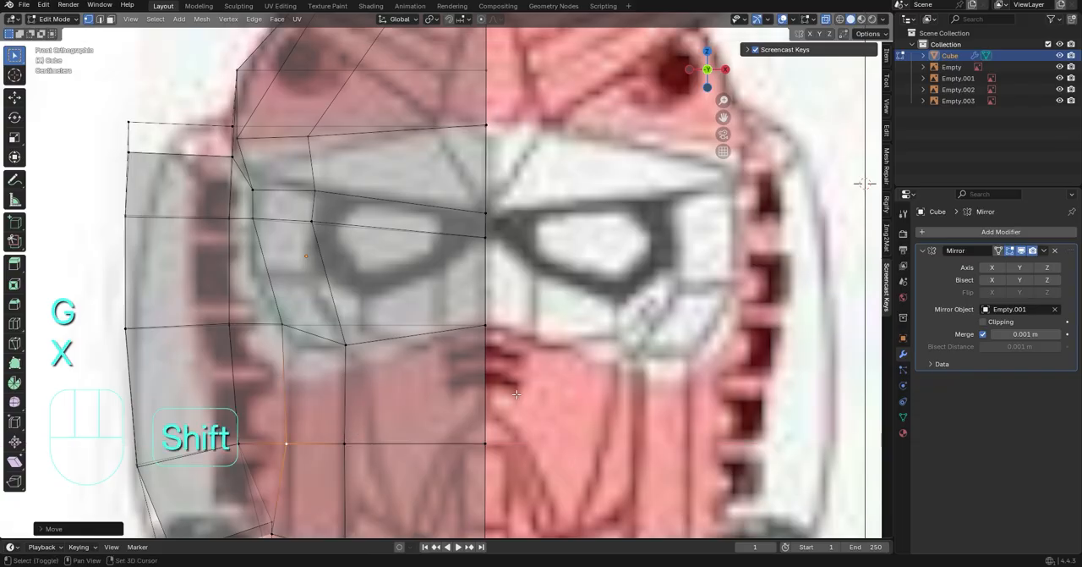
pyautogui.keyDown('shift'); pyautogui.moveTo(349, 433); pyautogui.dragTo(348, 326, button='middle'); pyautogui.keyUp('shift')
pyautogui.click(287, 429)
pyautogui.press('g')
pyautogui.press('x')
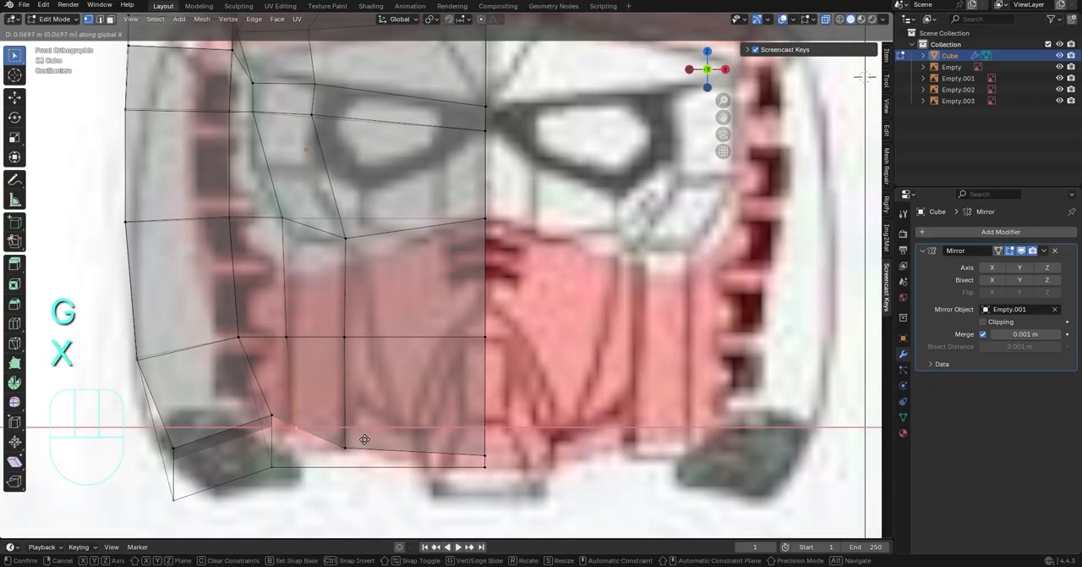
pyautogui.press('z')
pyautogui.click(364, 458)
pyautogui.scroll(-3, 441, 407)
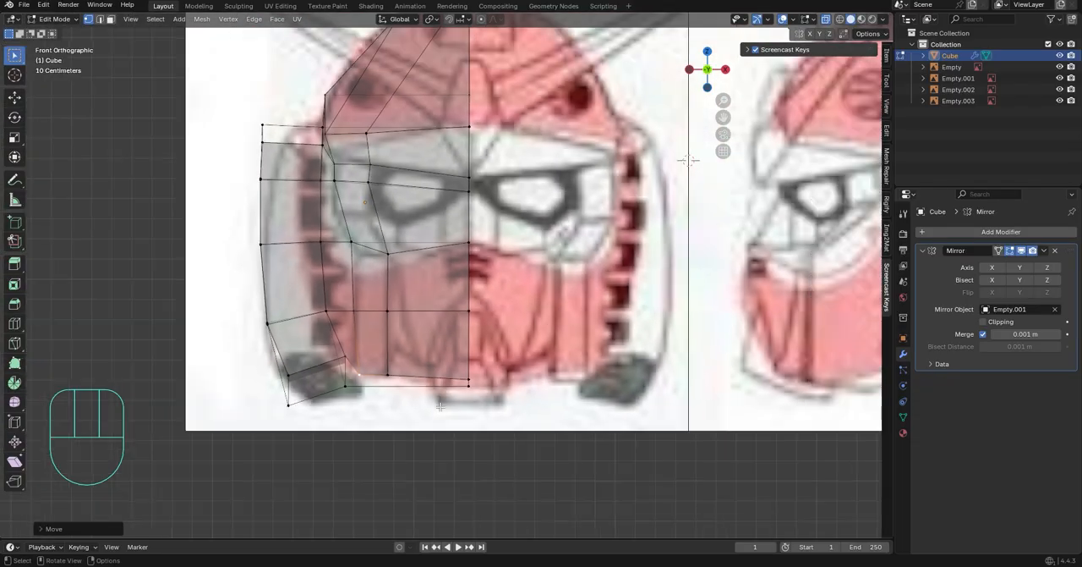
# In the right side view, move the centre seam's eye-level vertex back along Y to the inner eye corner
pyautogui.moveTo(484, 338); pyautogui.dragTo(603, 171, button='middle')
pyautogui.click(723, 67)
pyautogui.scroll(5, 302, 157)
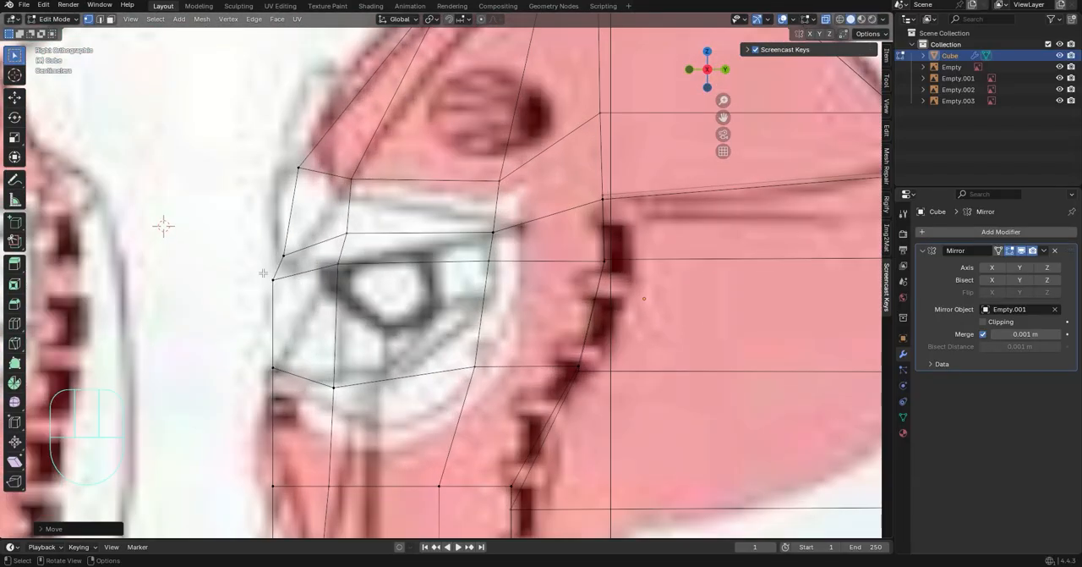
pyautogui.press('g')
pyautogui.press('y')
pyautogui.click(380, 293)
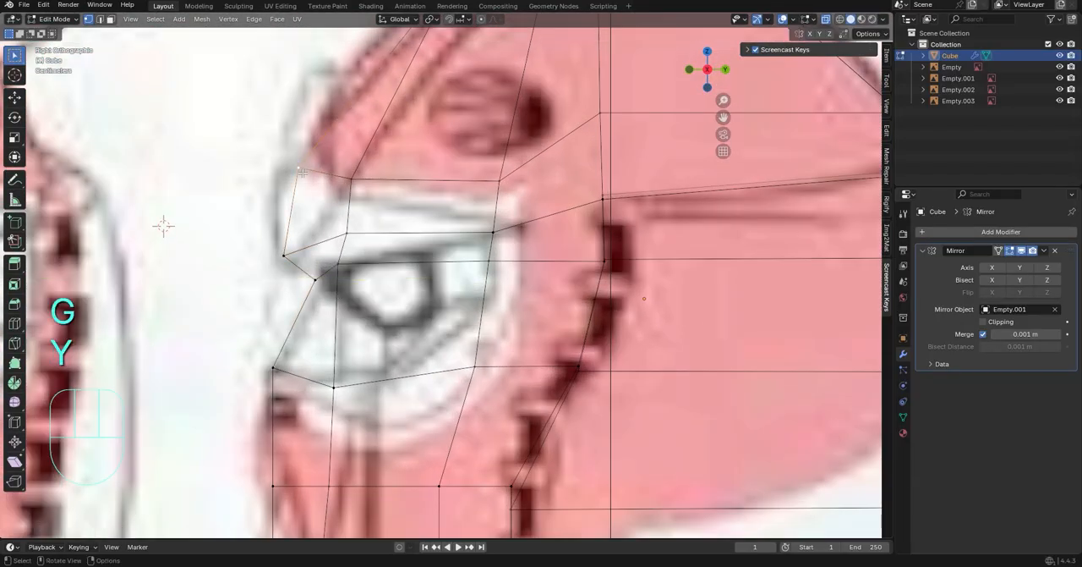
# Move the centre seam's forehead and brow vertices forward along Y to the front of the drawn profile
pyautogui.keyDown('shift'); pyautogui.click(284, 253); pyautogui.keyUp('shift')
pyautogui.press('g')
pyautogui.press('y')
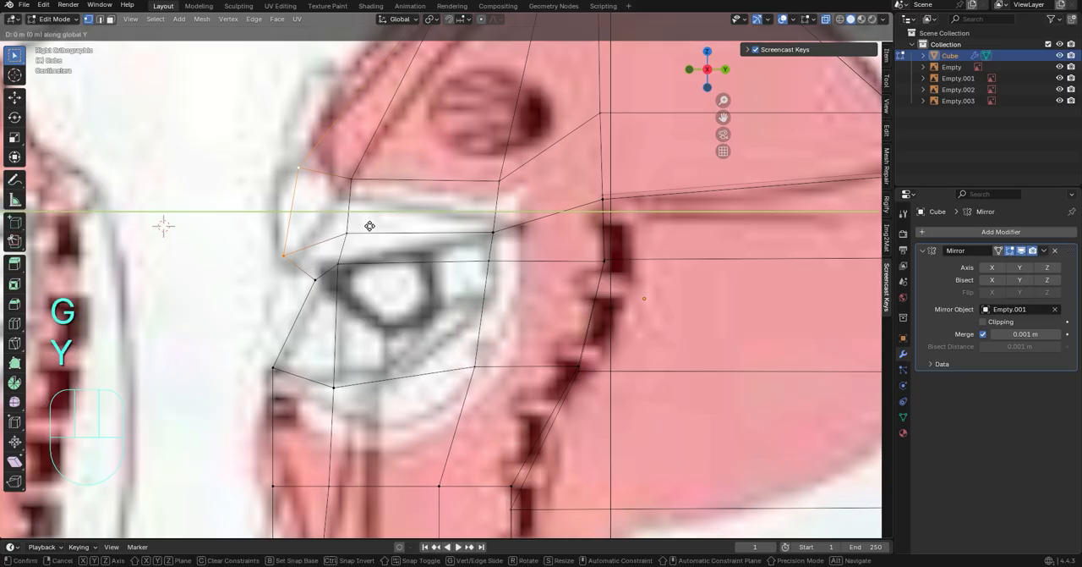
pyautogui.click(314, 189)
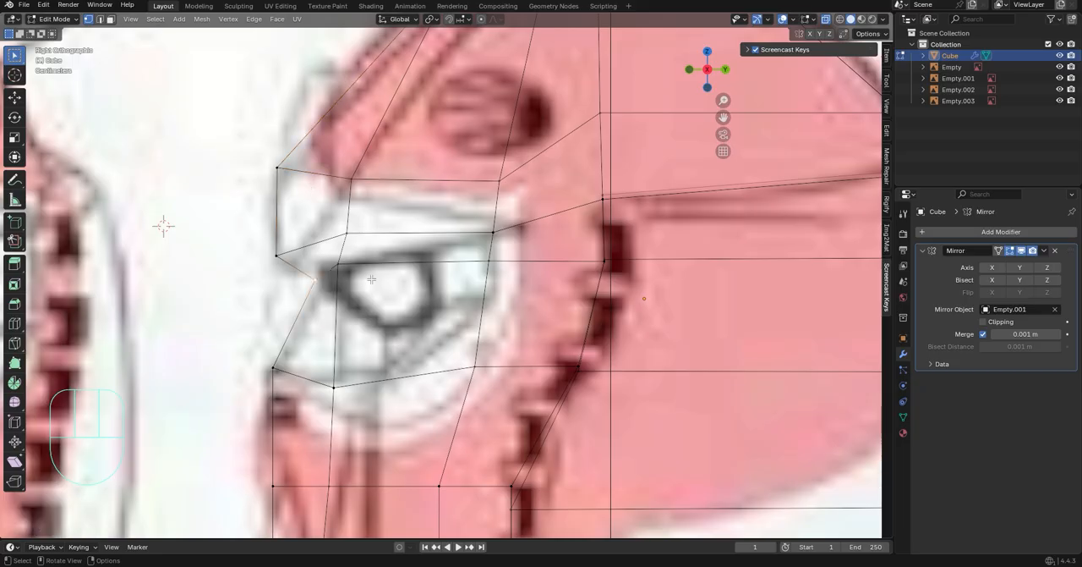
# Lower the face-opening loop's forehead vertex along Z to the helmet rim in the side drawing
pyautogui.press('g')
pyautogui.press('z')
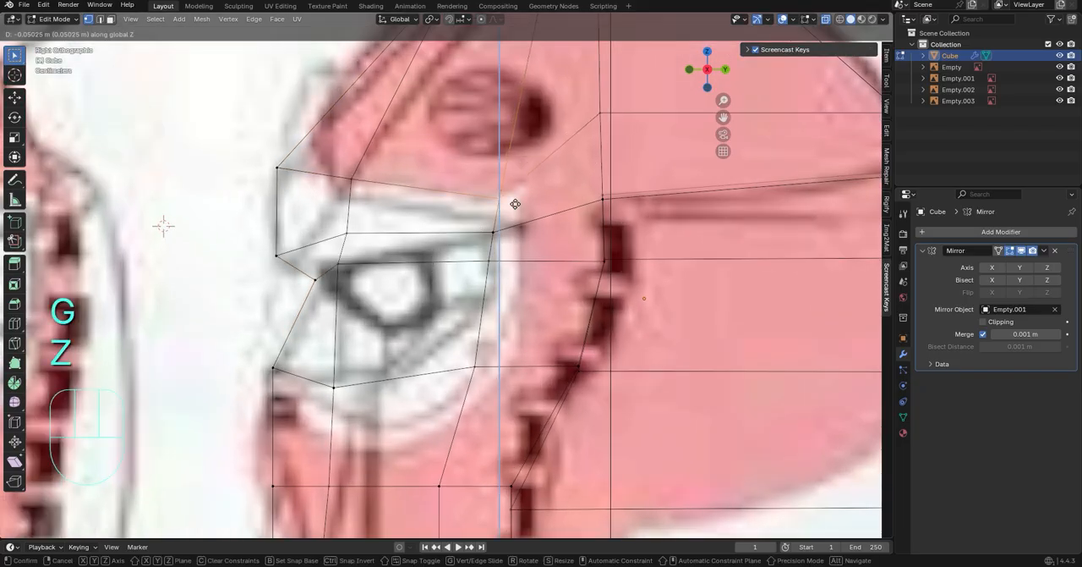
pyautogui.click(512, 203)
# Move the centre seam's chin vertex forward along Y and raise it along Z to the side profile
pyautogui.scroll(-8, 627, 259)
pyautogui.scroll(7, 296, 482)
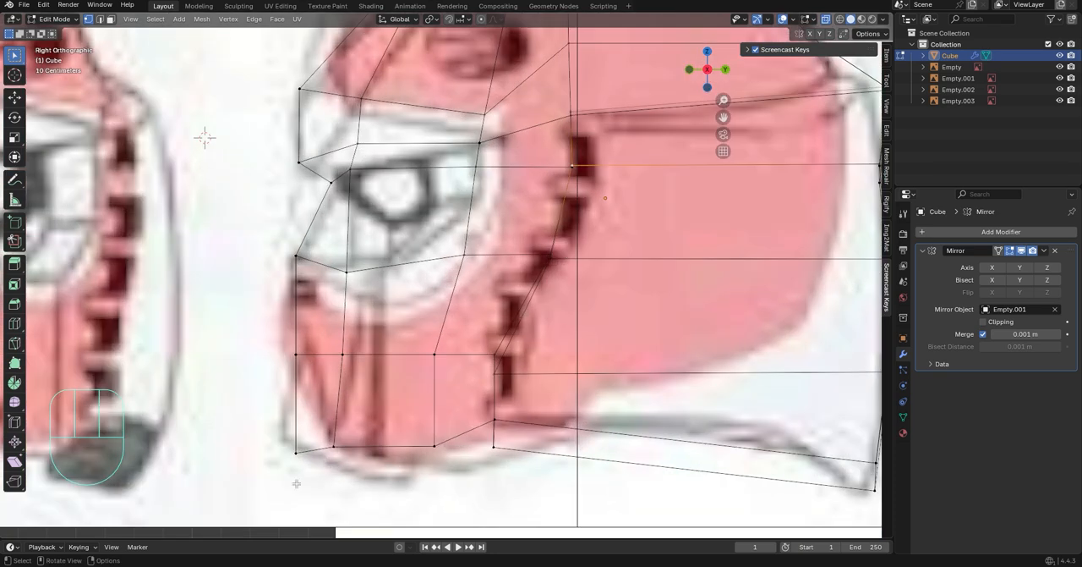
pyautogui.press('g')
pyautogui.press('x')
pyautogui.press('y')
pyautogui.click(309, 443)
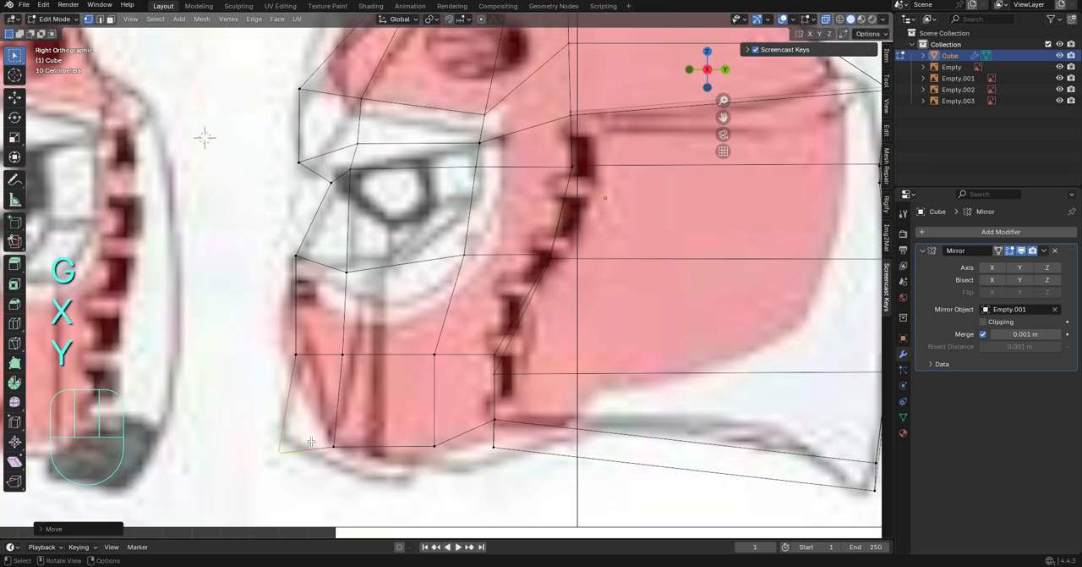
pyautogui.press('g')
pyautogui.press('z')
pyautogui.click(327, 428)
# Lower the two jaw vertices behind the chin along Z to the lower outline of the side drawing
pyautogui.click(339, 441)
pyautogui.press('g')
pyautogui.press('x')
pyautogui.press('z')
pyautogui.click(425, 471)
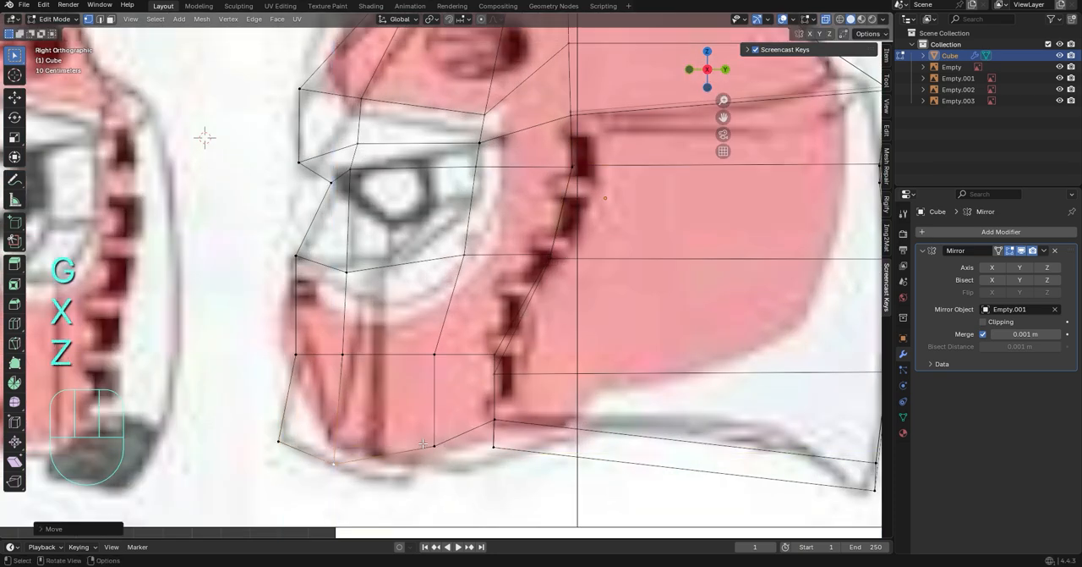
pyautogui.click(444, 437)
pyautogui.press('g')
pyautogui.press('x')
pyautogui.press('z')
pyautogui.click(451, 452)
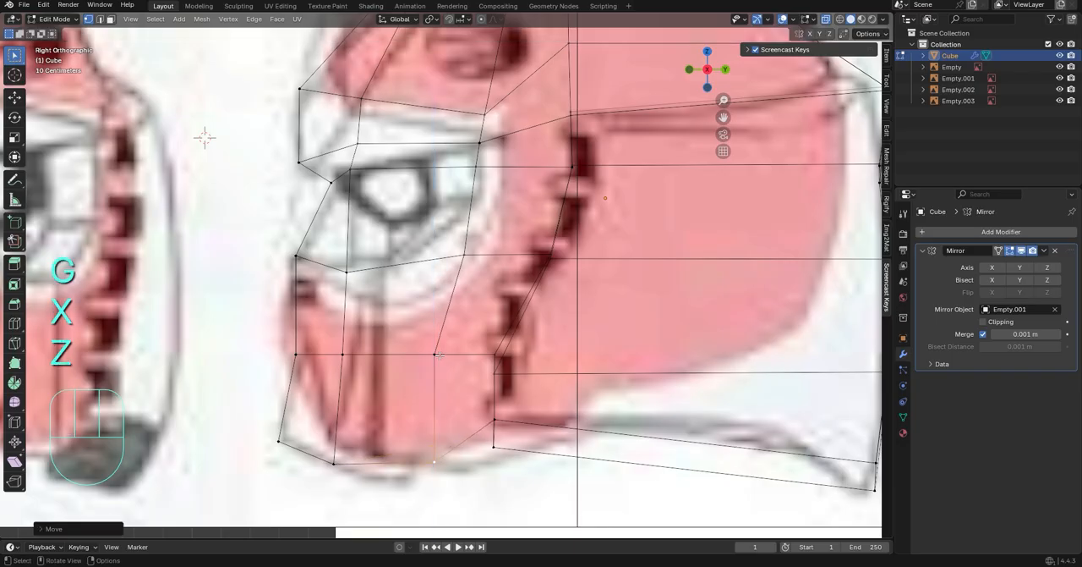
# Adjust the eye-level vertices at the nose bridge along Y and Z to follow the eye recess in the side drawing
pyautogui.keyDown('shift'); pyautogui.moveTo(354, 361); pyautogui.dragTo(351, 377, button='middle'); pyautogui.keyUp('shift')
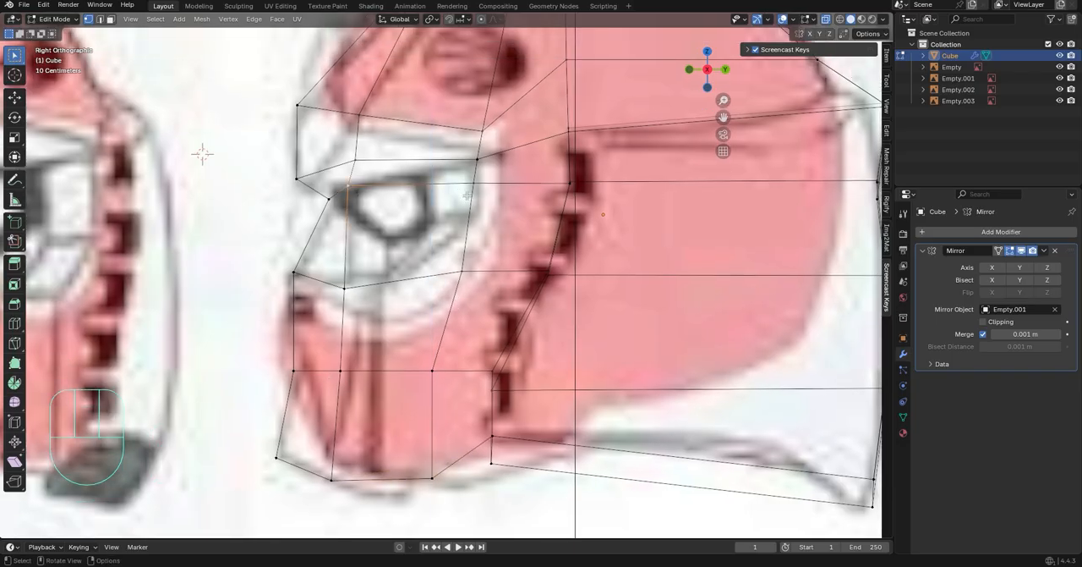
pyautogui.click(334, 200)
pyautogui.press('g')
pyautogui.press('y')
pyautogui.click(335, 194)
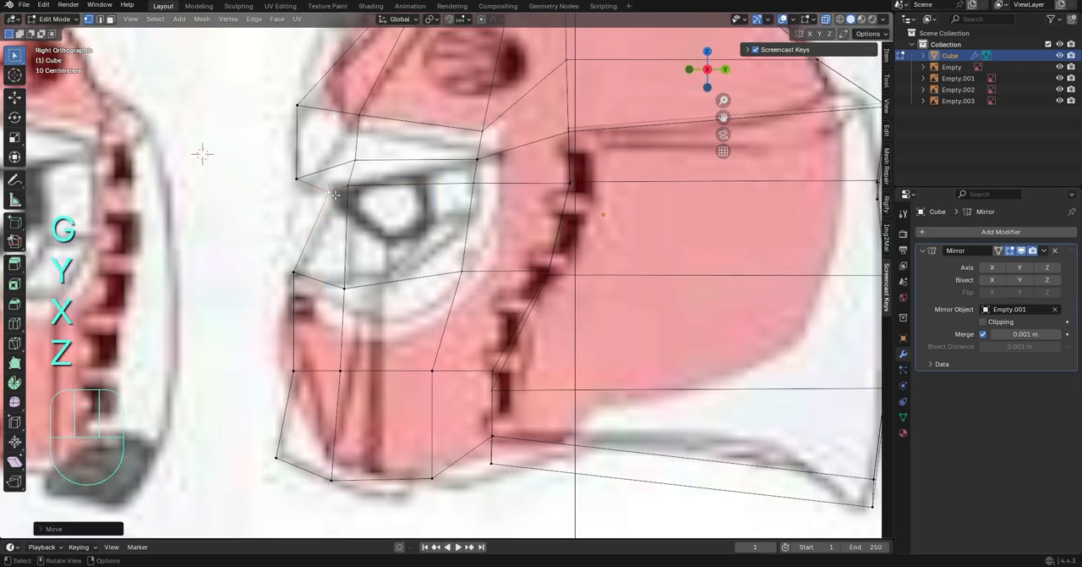
pyautogui.press('g')
pyautogui.press('y')
pyautogui.click(369, 208)
pyautogui.press('g')
pyautogui.press('y')
pyautogui.click(373, 209)
# Bevel the selected edge loop across the helmet crown with 4 segments and a width of 0.258 m
pyautogui.moveTo(466, 244); pyautogui.dragTo(613, 312, button='middle')
pyautogui.scroll(-3, 566, 386)
pyautogui.scroll(-3, 473, 318)
pyautogui.moveTo(381, 319); pyautogui.dragTo(448, 372, button='middle')
pyautogui.scroll(4, 448, 372)
pyautogui.moveTo(448, 296); pyautogui.dragTo(373, 237, button='middle')
pyautogui.keyDown('alt'); pyautogui.click(461, 174); pyautogui.keyUp('alt')
pyautogui.moveTo(423, 186); pyautogui.dragTo(499, 254, button='middle')
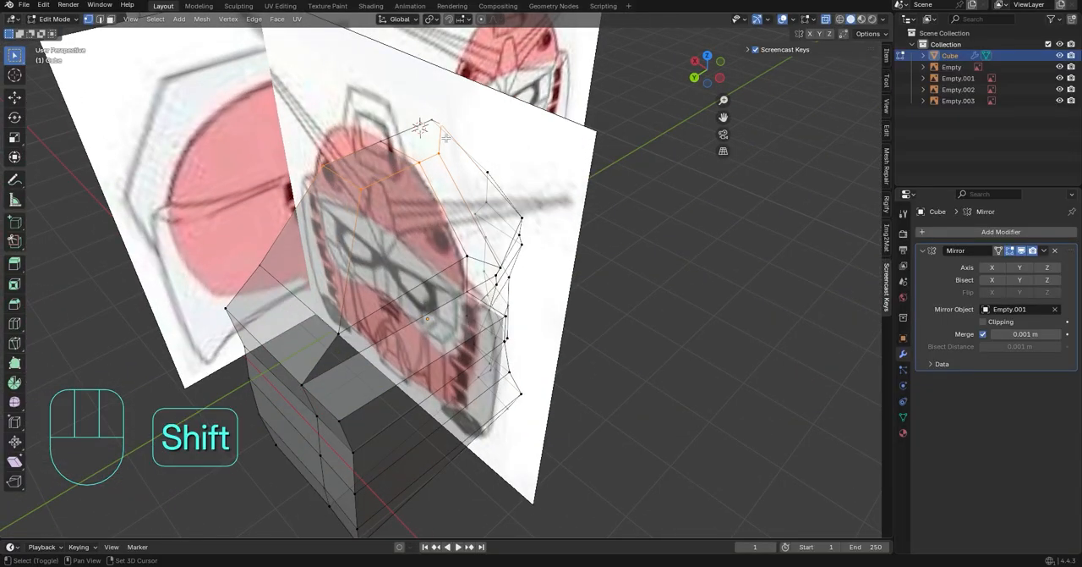
pyautogui.hotkey('ctrl', 'b')
pyautogui.click(594, 189)
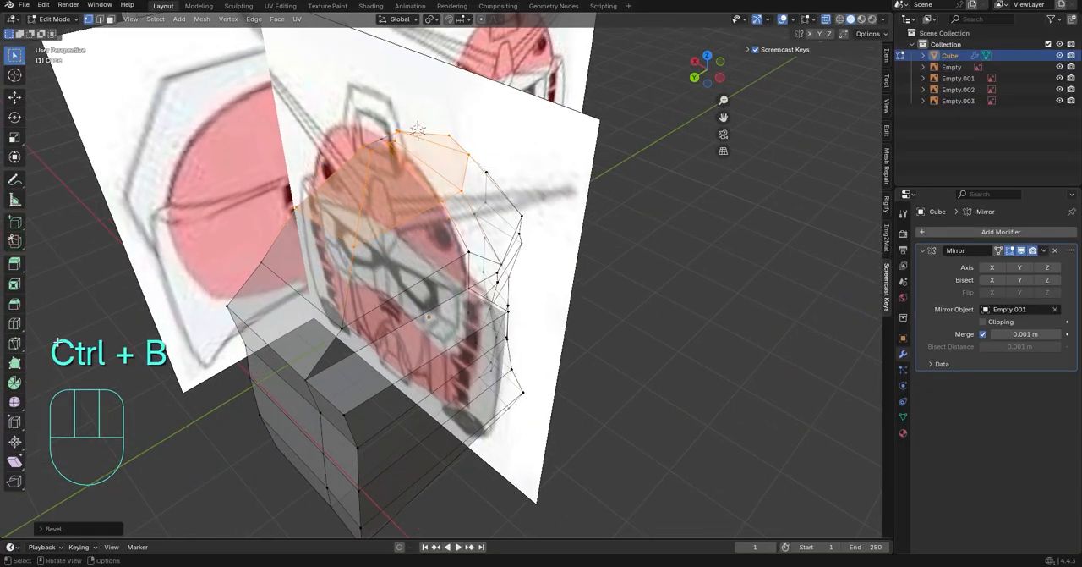
pyautogui.click(84, 526)
pyautogui.click(181, 368)
pyautogui.click(181, 369)
# In the front view, slide the crown bevel's lowest loop down along the dome toward the forehead
pyautogui.moveTo(395, 304); pyautogui.dragTo(643, 266, button='middle')
pyautogui.click(711, 66)
pyautogui.scroll(2, 558, 167)
pyautogui.keyDown('shift'); pyautogui.moveTo(559, 167); pyautogui.dragTo(579, 297, button='middle'); pyautogui.keyUp('shift')
pyautogui.scroll(2, 579, 296)
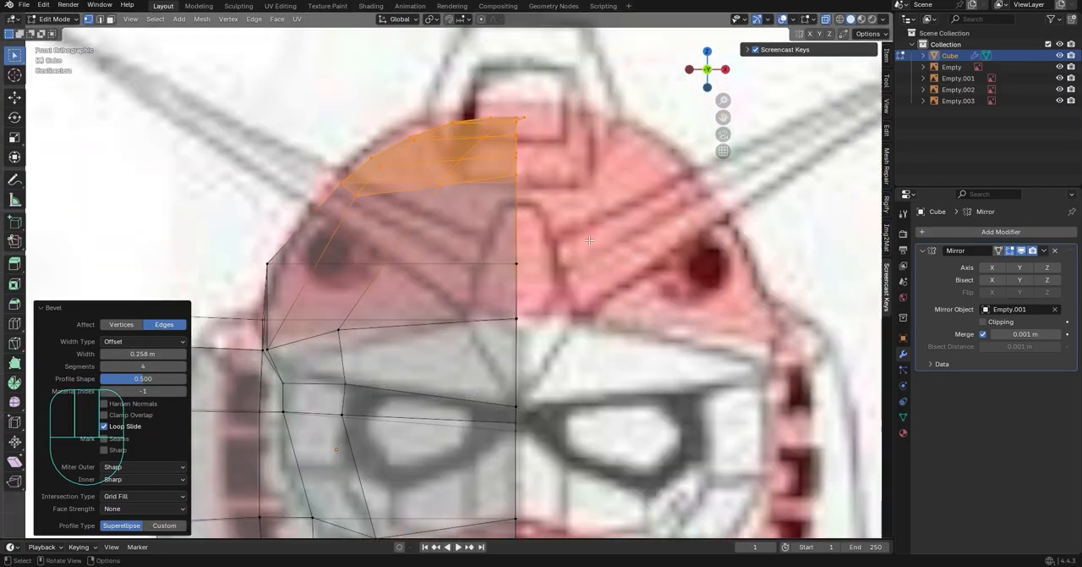
pyautogui.scroll(-2, 541, 279)
pyautogui.scroll(2, 508, 270)
pyautogui.press('g')
pyautogui.press('g')
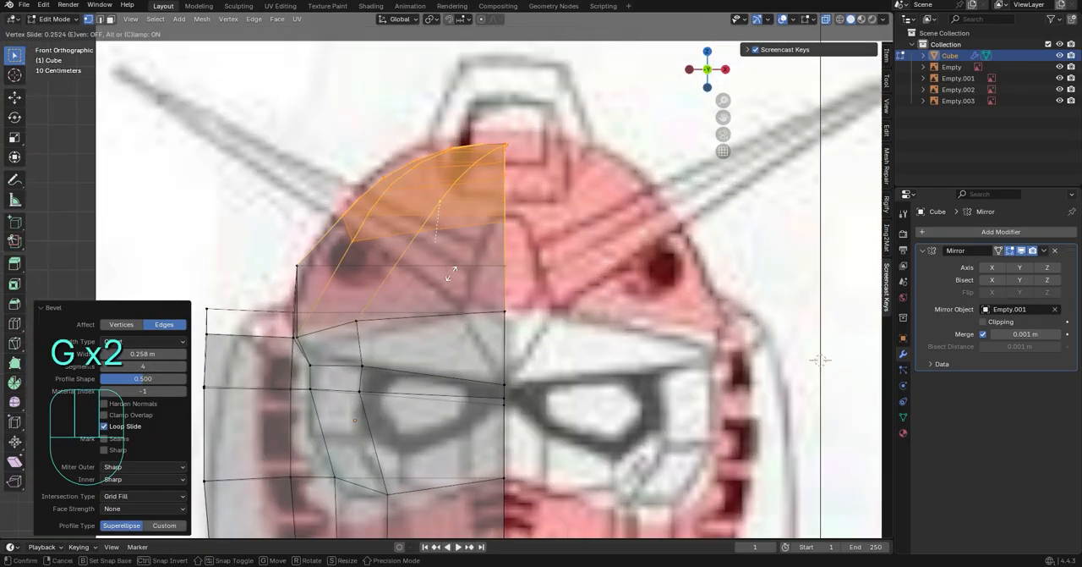
pyautogui.click(451, 273)
pyautogui.click(445, 266)
# Flatten the two lower crown loops horizontally by scaling each to 0 along Z
pyautogui.scroll(-1, 435, 259)
pyautogui.moveTo(435, 258); pyautogui.dragTo(511, 295, button='middle')
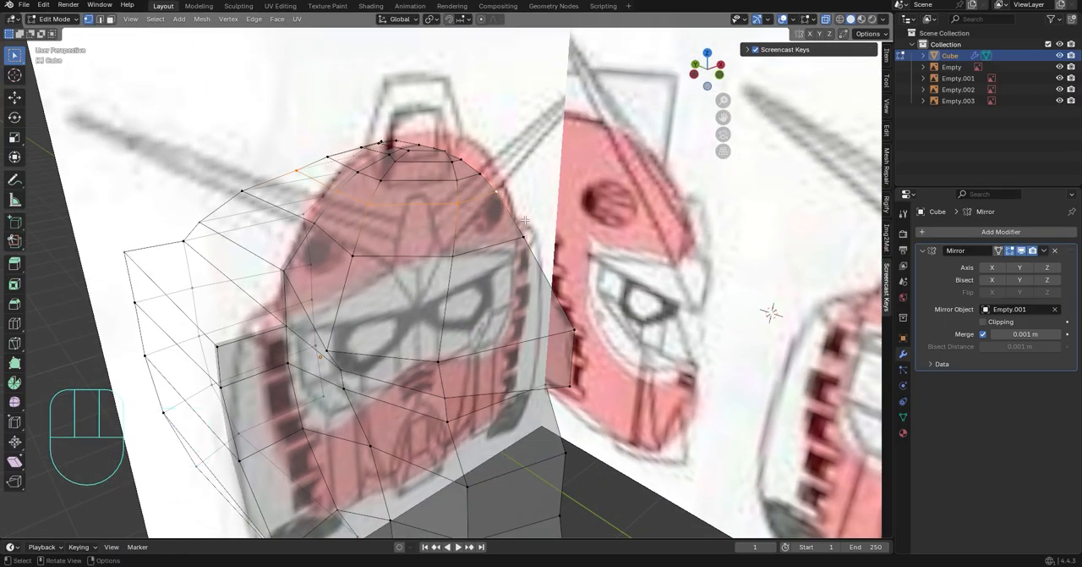
pyautogui.click(722, 249)
pyautogui.press('s')
pyautogui.press('z')
pyautogui.press('KP_0')
pyautogui.click(723, 247)
pyautogui.click(724, 246)
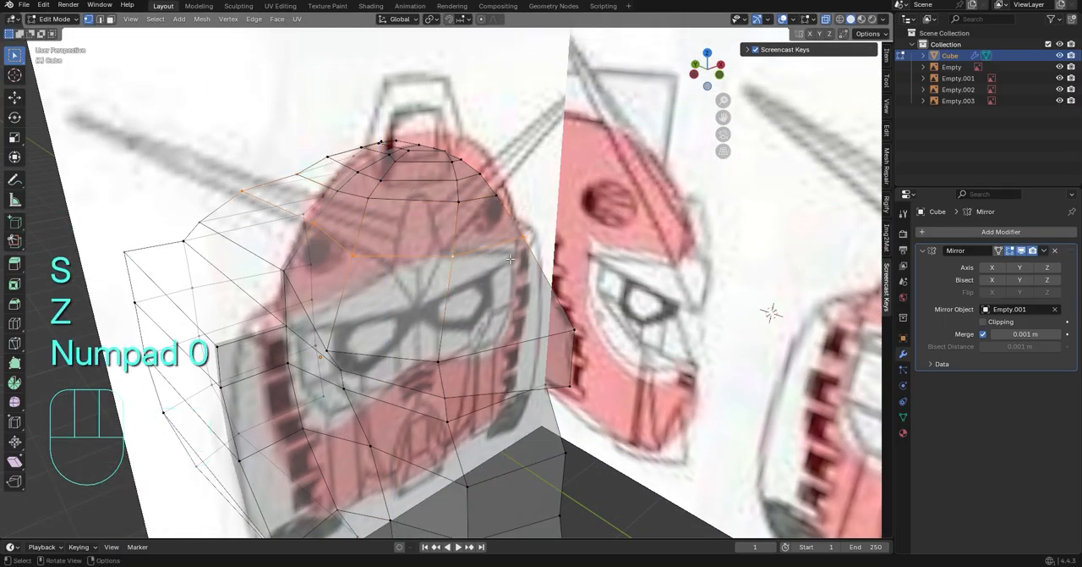
pyautogui.click(718, 73)
pyautogui.press('s')
pyautogui.press('z')
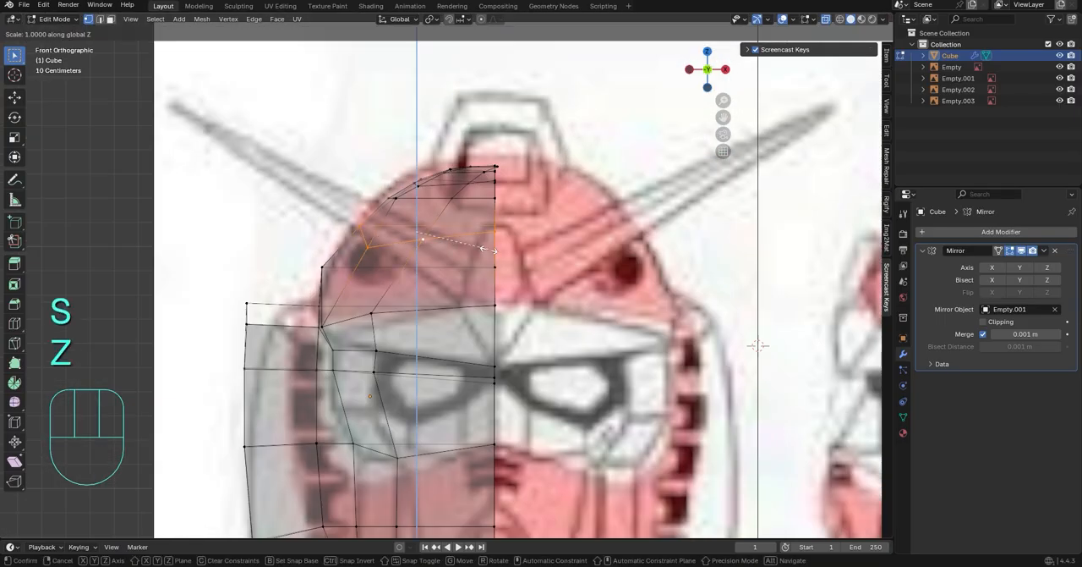
pyautogui.press('KP_0')
pyautogui.click(489, 250)
# Flatten the two upper crown loops horizontally by scaling each to 0 along Z
pyautogui.keyDown('alt'); pyautogui.click(437, 182); pyautogui.keyUp('alt')
pyautogui.press('s')
pyautogui.press('z')
pyautogui.press('KP_0')
pyautogui.click(437, 183)
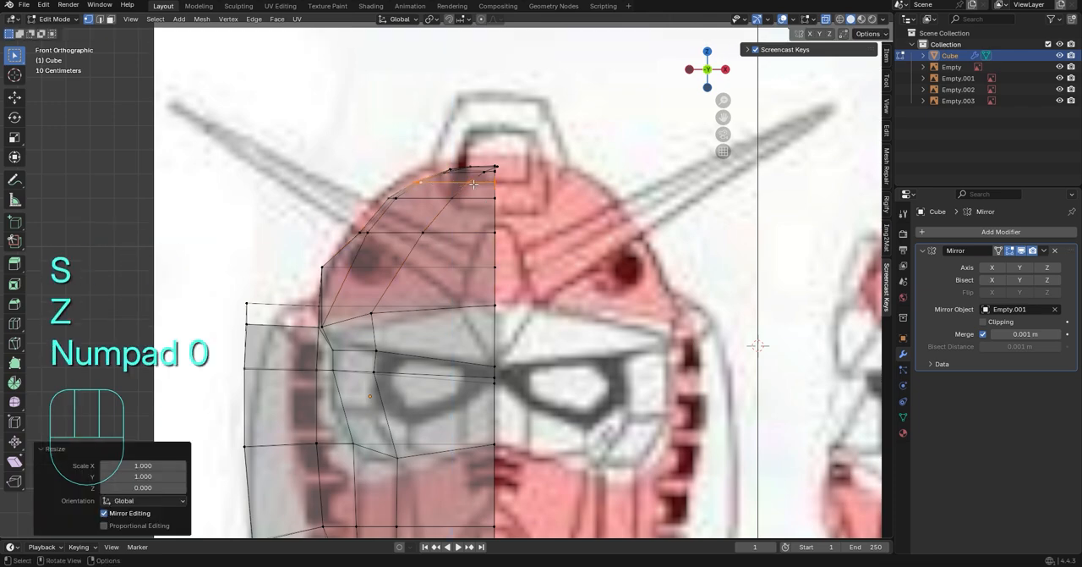
pyautogui.moveTo(437, 183); pyautogui.dragTo(465, 245, button='middle')
pyautogui.keyDown('alt'); pyautogui.click(455, 166); pyautogui.keyUp('alt')
pyautogui.press('s')
pyautogui.press('z')
pyautogui.press('KP_0')
pyautogui.click(455, 166)
# Slide the centre seam vertex along its edge on the front of the dome
pyautogui.moveTo(455, 166); pyautogui.dragTo(473, 254, button='middle')
pyautogui.press('g')
pyautogui.press('g')
# Reposition the crown vertex near the centre seam along the Y and X axes
pyautogui.press('g')
pyautogui.press('g')
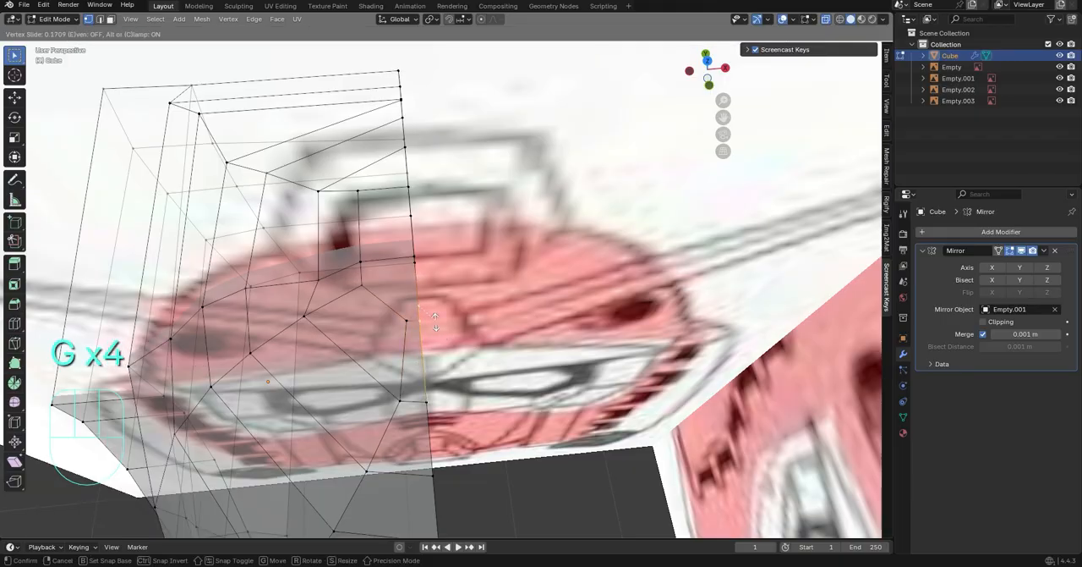
pyautogui.click(433, 317)
pyautogui.moveTo(433, 317); pyautogui.dragTo(524, 254, button='middle')
pyautogui.click(385, 282)
pyautogui.moveTo(466, 283); pyautogui.dragTo(700, 71, button='middle')
pyautogui.press('g')
pyautogui.press('y')
pyautogui.press('c')
pyautogui.press('x')
pyautogui.click(423, 279)
# Check the head in Object Mode, and in the front view move the dome's lower side vertex outward along X to the helmet outline
pyautogui.press('Tab')
pyautogui.click(713, 71)
pyautogui.keyDown('shift'); pyautogui.moveTo(538, 300); pyautogui.dragTo(565, 239, button='middle'); pyautogui.keyUp('shift')
pyautogui.scroll(5, 439, 169)
pyautogui.press('Tab')
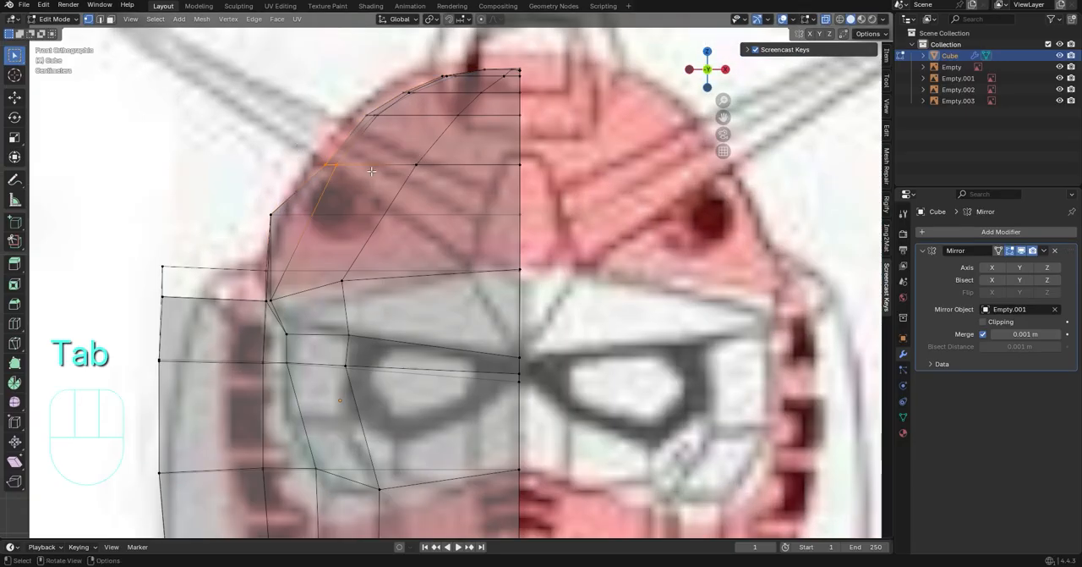
pyautogui.press('g')
pyautogui.press('y')
pyautogui.press('x')
pyautogui.click(362, 166)
# Move the side vertices of the next two crown rows outward along X to the drawn dome outline
pyautogui.moveTo(350, 101); pyautogui.dragTo(413, 131)
pyautogui.press('g')
pyautogui.press('y')
pyautogui.press('x')
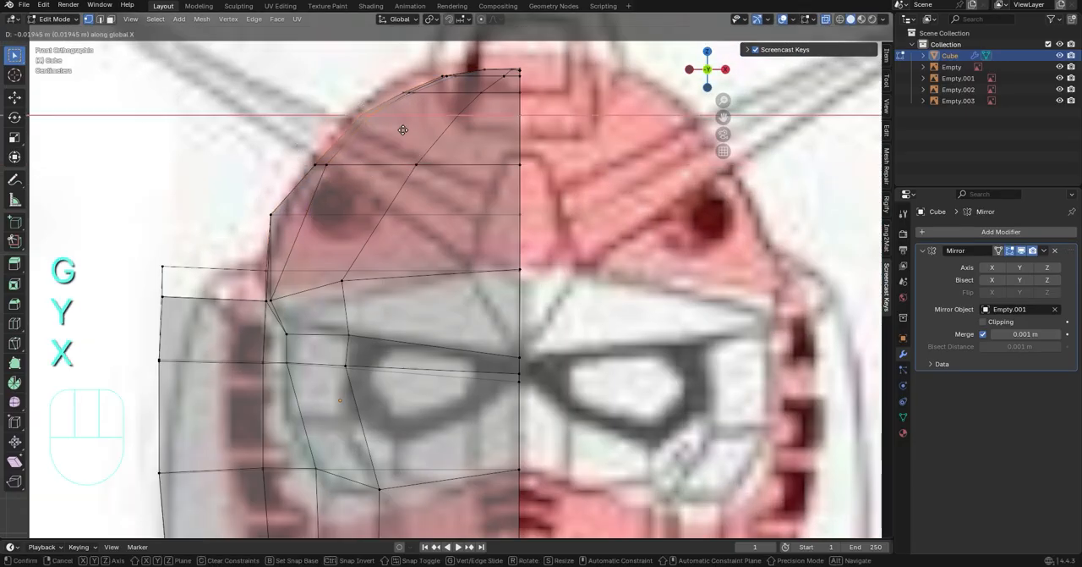
pyautogui.click(403, 129)
pyautogui.click(407, 91)
pyautogui.press('g')
pyautogui.press('x')
pyautogui.click(469, 87)
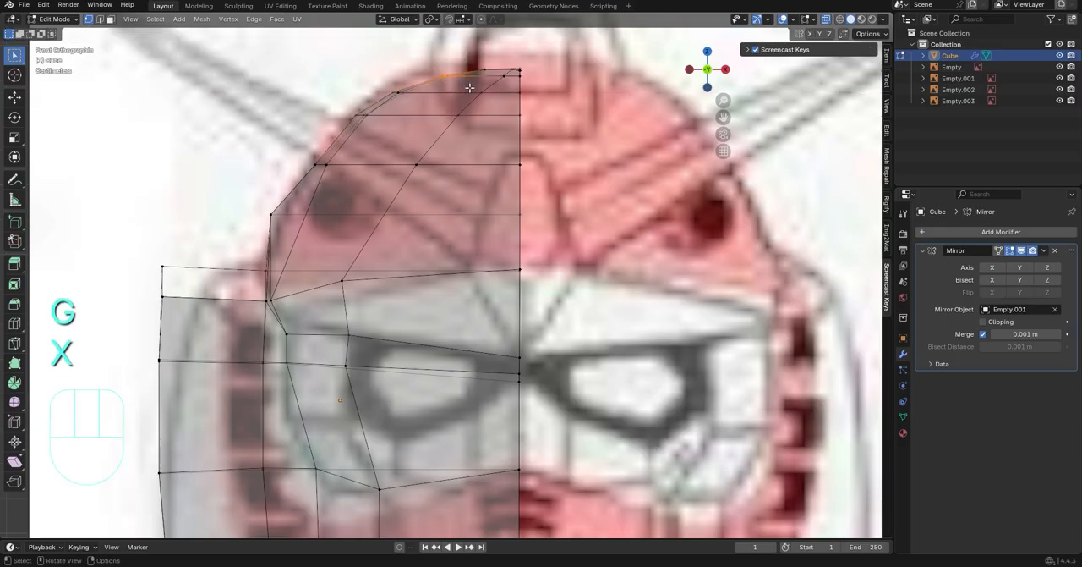
# Raise the crown's top vertices about 0.031 m along Z and the row below them about 0.015 m
pyautogui.keyDown('shift'); pyautogui.moveTo(469, 87); pyautogui.dragTo(437, 141, button='middle'); pyautogui.keyUp('shift')
pyautogui.press('g')
pyautogui.press('z')
pyautogui.click(539, 126)
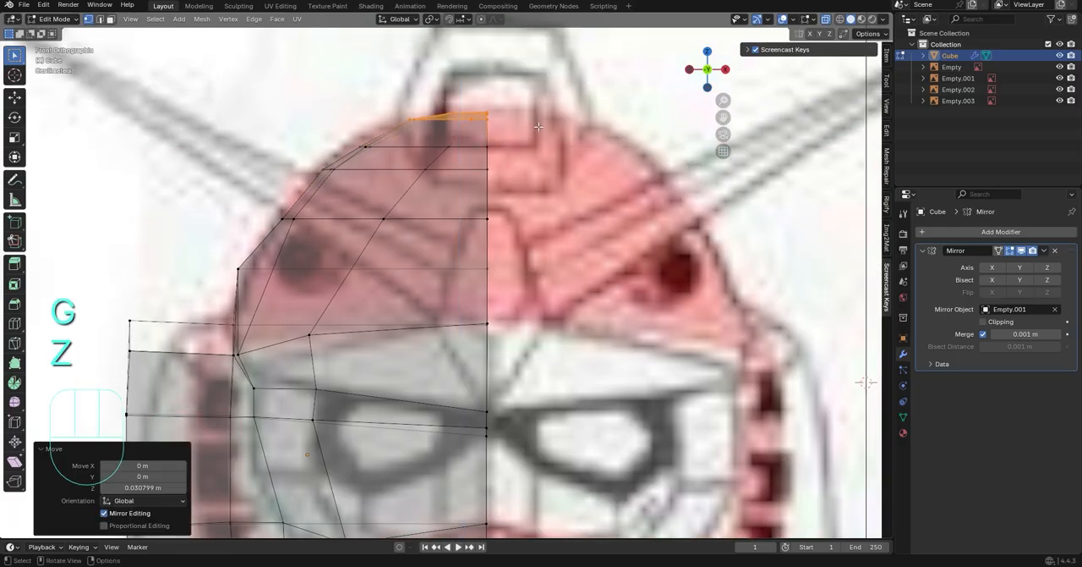
pyautogui.click(368, 147)
pyautogui.press('g')
pyautogui.press('z')
pyautogui.click(399, 152)
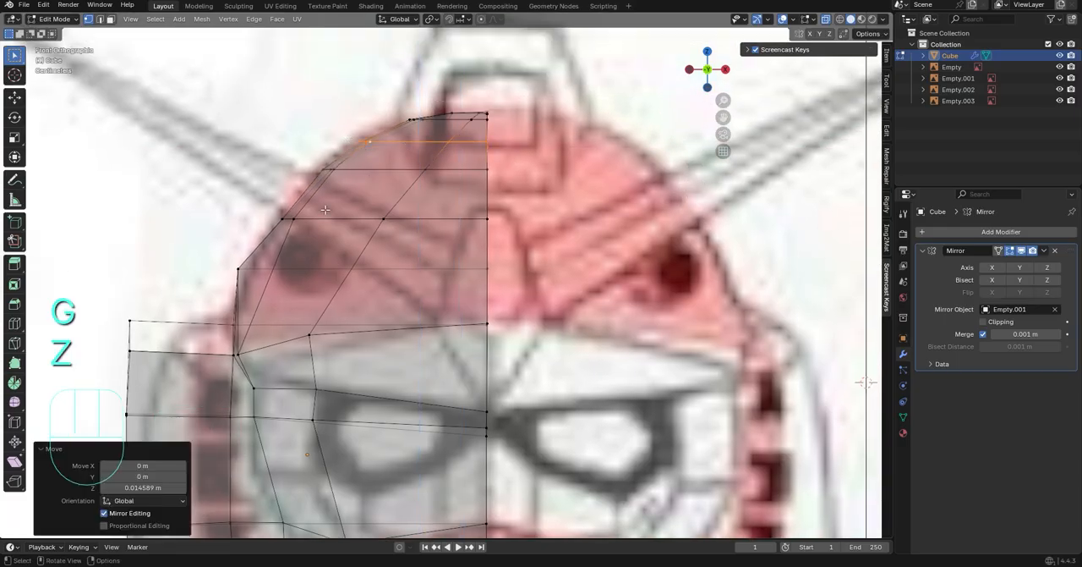
# Move the dome vertex just inside the outline, above the round vent, inward along X by about 0.026 m
pyautogui.click(293, 220)
pyautogui.press('g')
pyautogui.press('y')
pyautogui.click(367, 220)
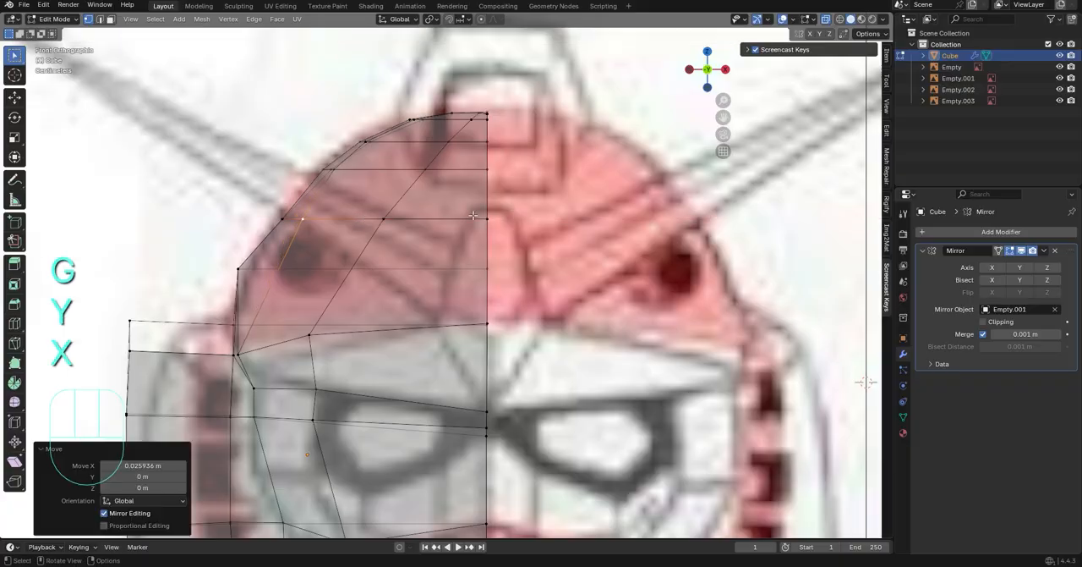
# Move the outermost vertex of the crown row above the round vent outward along X to the dome outline
pyautogui.click(294, 219)
pyautogui.press('g')
pyautogui.press('y')
pyautogui.press('x')
pyautogui.click(287, 219)
pyautogui.click(442, 258)
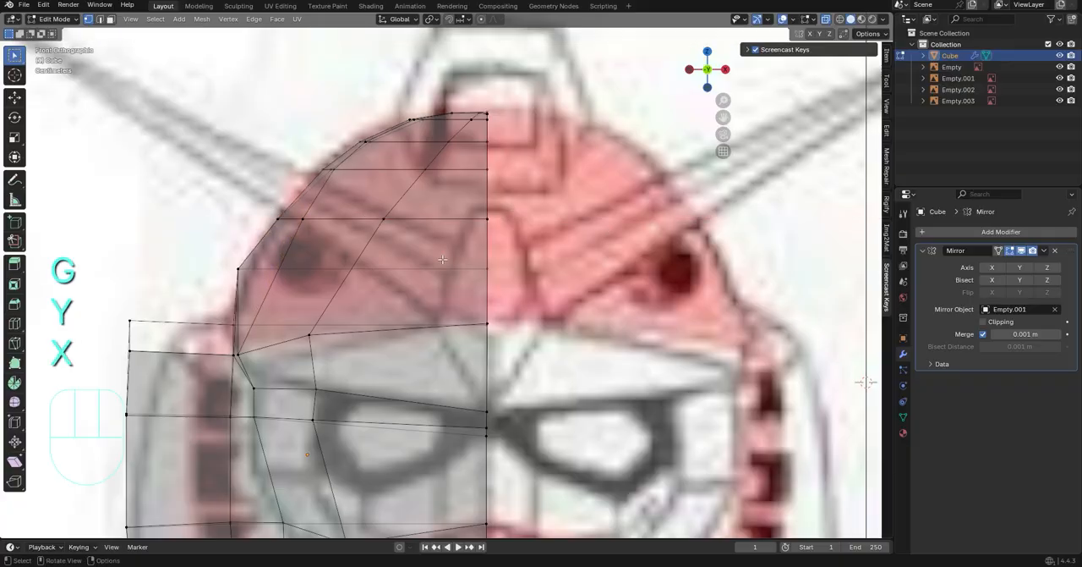
# In the right side view, move the front vertices of the crown row above the round vent along Y to the helmet outline
pyautogui.click(727, 68)
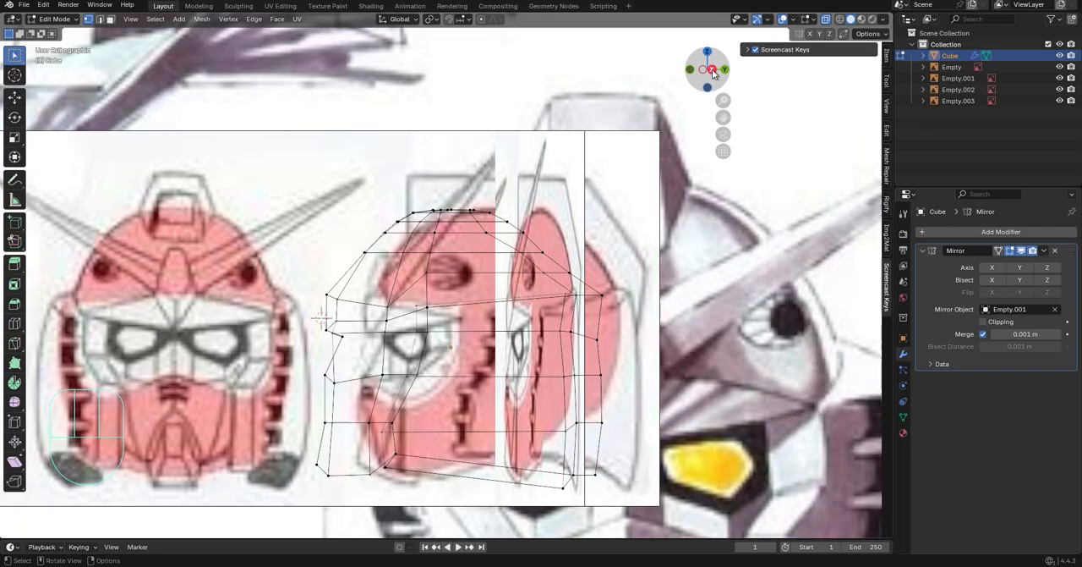
pyautogui.keyDown('shift'); pyautogui.moveTo(515, 258); pyautogui.dragTo(543, 270, button='middle'); pyautogui.keyUp('shift')
pyautogui.scroll(5, 544, 270)
pyautogui.moveTo(232, 207); pyautogui.dragTo(284, 247)
pyautogui.press('g')
pyautogui.press('y')
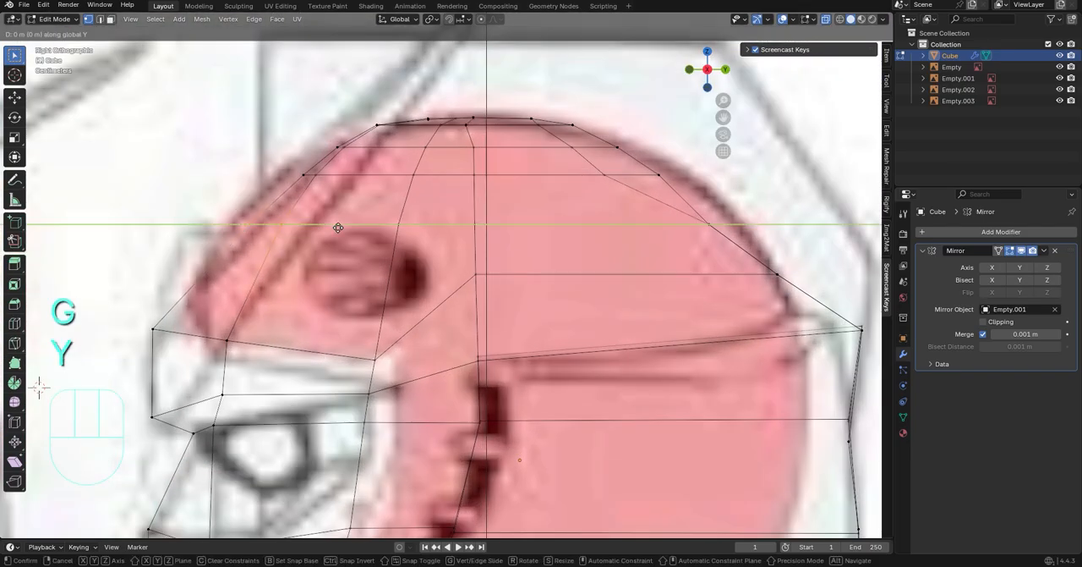
pyautogui.click(324, 212)
# Move the front vertices of the next two higher crown rows forward along Y, the upper one by about 0.023 m
pyautogui.moveTo(289, 162); pyautogui.dragTo(350, 187)
pyautogui.press('g')
pyautogui.press('y')
pyautogui.click(338, 183)
pyautogui.moveTo(327, 138); pyautogui.dragTo(373, 163)
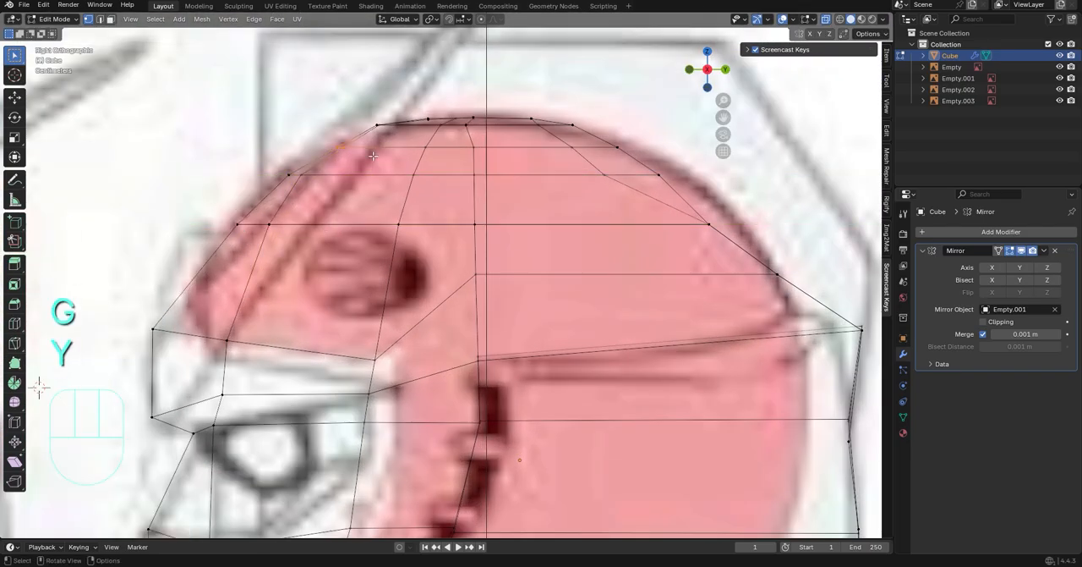
pyautogui.press('g')
pyautogui.press('y')
pyautogui.click(365, 167)
# Move the rear vertices of the two crown rows below the top backward along Y to the helmet outline
pyautogui.keyDown('shift'); pyautogui.moveTo(589, 162); pyautogui.dragTo(411, 191, button='middle'); pyautogui.keyUp('shift')
pyautogui.scroll(1, 412, 191)
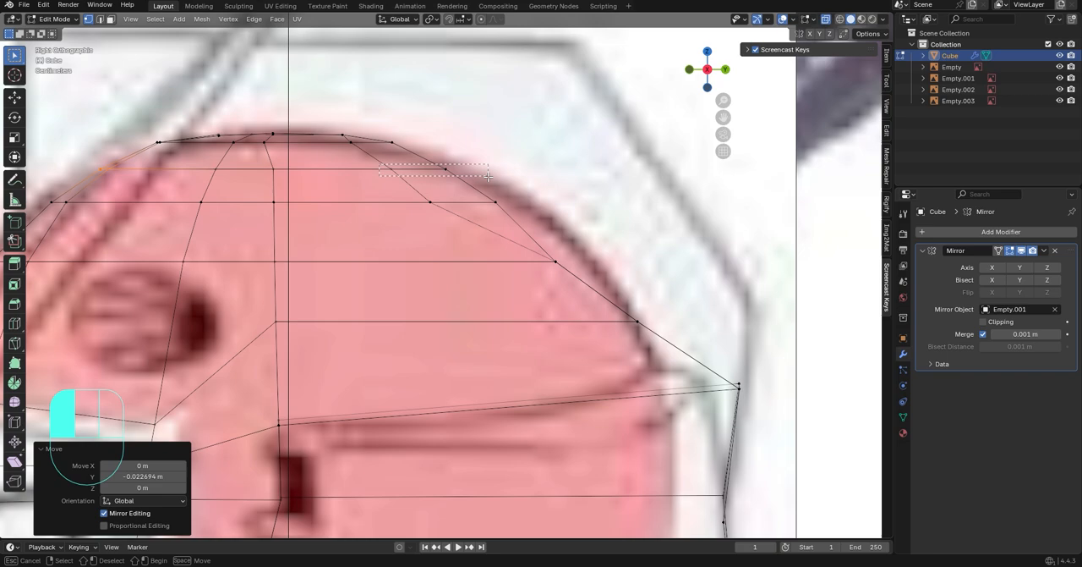
pyautogui.moveTo(488, 176); pyautogui.dragTo(487, 175)
pyautogui.press('g')
pyautogui.press('y')
pyautogui.click(522, 174)
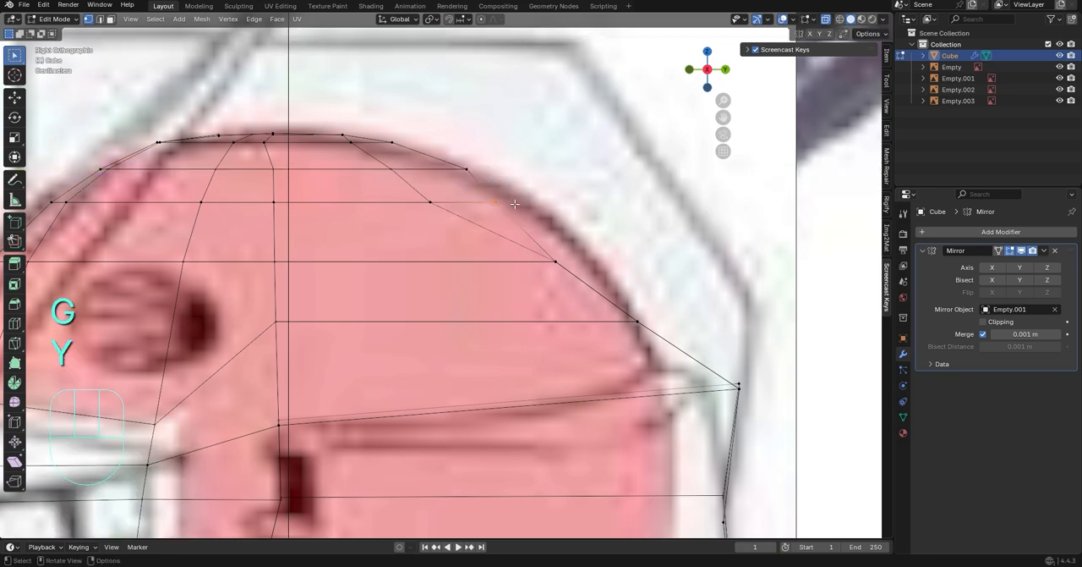
pyautogui.press('g')
pyautogui.press('y')
pyautogui.click(547, 203)
# Move the rear vertex of the third crown row backward along Y by about 0.093 m
pyautogui.moveTo(539, 246); pyautogui.dragTo(595, 277)
pyautogui.press('g')
pyautogui.press('y')
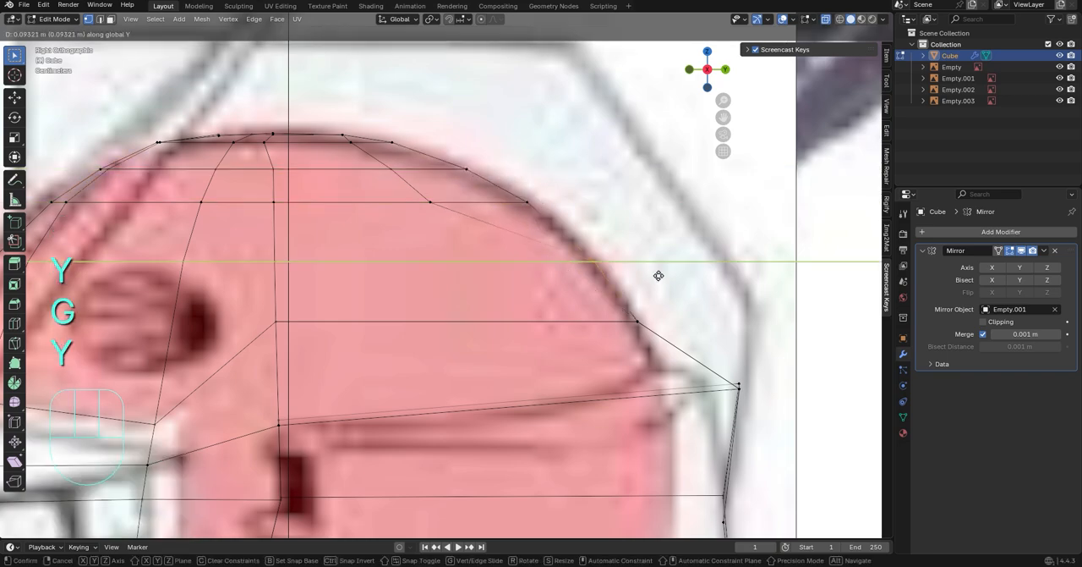
pyautogui.click(657, 274)
# Slide two rear side vertices of the head along their edges, the first by a factor of about 0.323
pyautogui.scroll(-2, 639, 305)
pyautogui.moveTo(638, 306); pyautogui.dragTo(582, 250, button='middle')
pyautogui.scroll(-5, 725, 329)
pyautogui.scroll(3, 565, 296)
pyautogui.scroll(1, 583, 249)
pyautogui.press('g')
pyautogui.press('g')
pyautogui.click(539, 201)
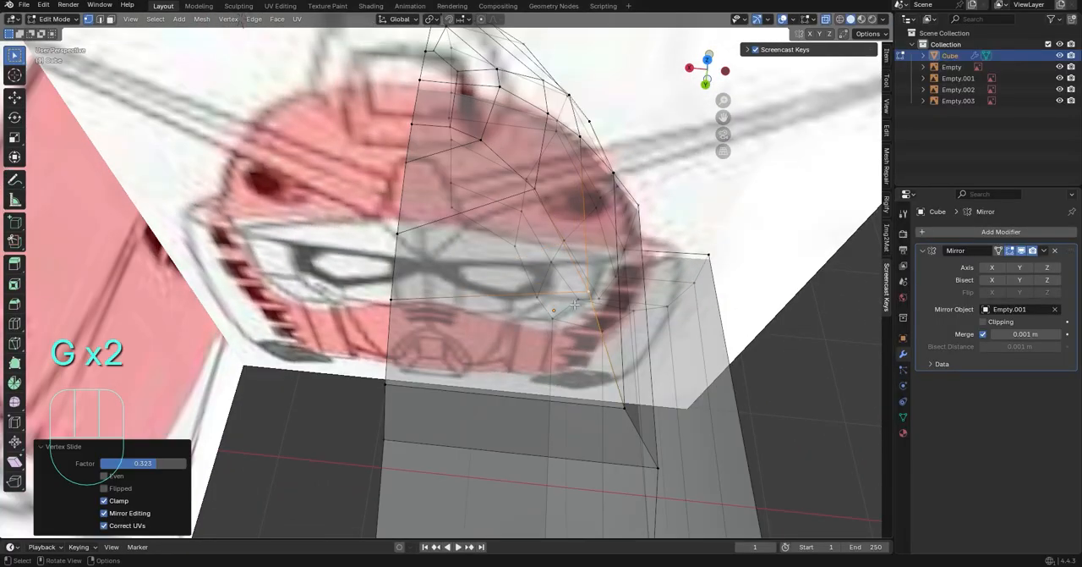
pyautogui.moveTo(539, 201); pyautogui.dragTo(523, 138, button='middle')
pyautogui.press('g')
pyautogui.press('g')
pyautogui.click(475, 78)
pyautogui.click(475, 78)
# Try bevelling the head's lower rear corner edges with 4 segments, then undo the bevel
pyautogui.moveTo(491, 93); pyautogui.dragTo(597, 160, button='middle')
pyautogui.scroll(-5, 597, 159)
pyautogui.moveTo(589, 195); pyautogui.dragTo(589, 313, button='middle')
pyautogui.scroll(-5, 596, 254)
pyautogui.scroll(4, 584, 250)
pyautogui.keyDown('alt'); pyautogui.click(505, 285); pyautogui.keyUp('alt')
pyautogui.hotkey('ctrl', 'b')
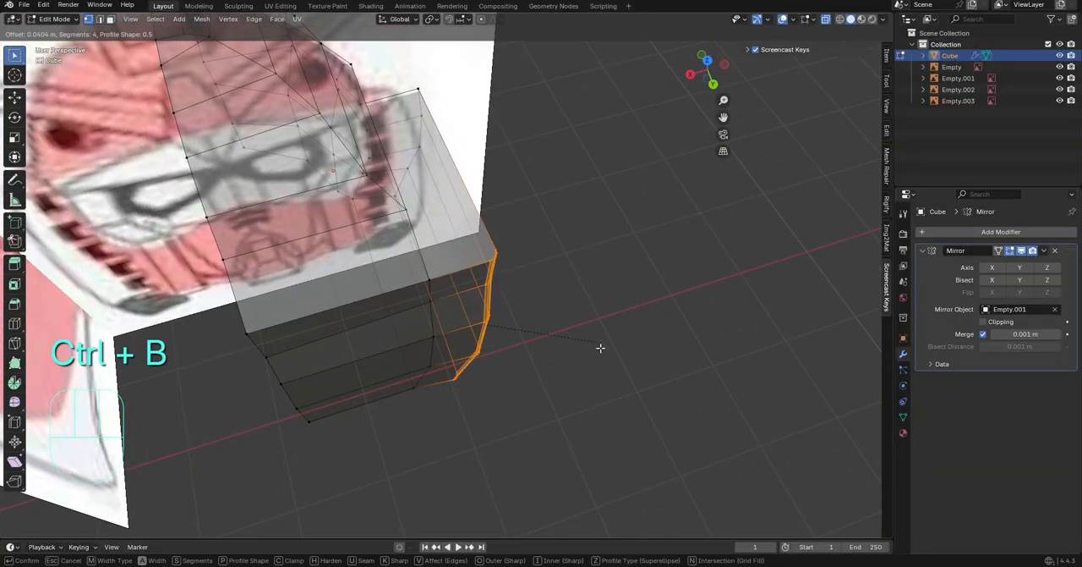
pyautogui.click(568, 449)
pyautogui.moveTo(567, 449); pyautogui.dragTo(488, 375, button='middle')
pyautogui.hotkey('ctrl', 'z')
pyautogui.hotkey('ctrl', 'z')
# Try bevelling the lower rear corner edges with 1 segment and a width of 0.237 m, then undo it
pyautogui.hotkey('ctrl', 'b')
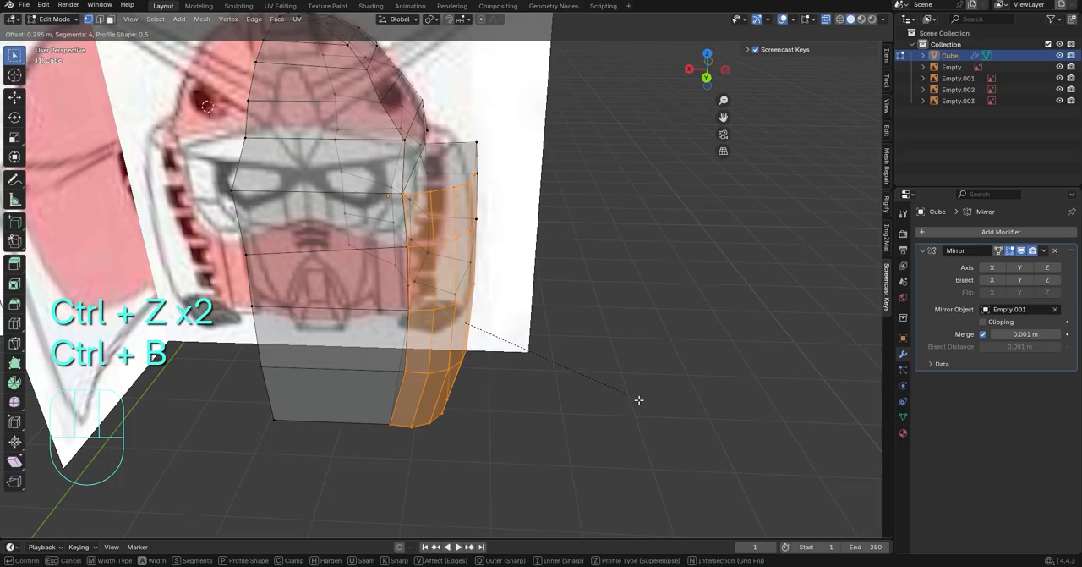
pyautogui.click(638, 394)
pyautogui.click(105, 365)
pyautogui.click(106, 365)
pyautogui.click(106, 365)
pyautogui.moveTo(370, 393); pyautogui.dragTo(328, 451, button='middle')
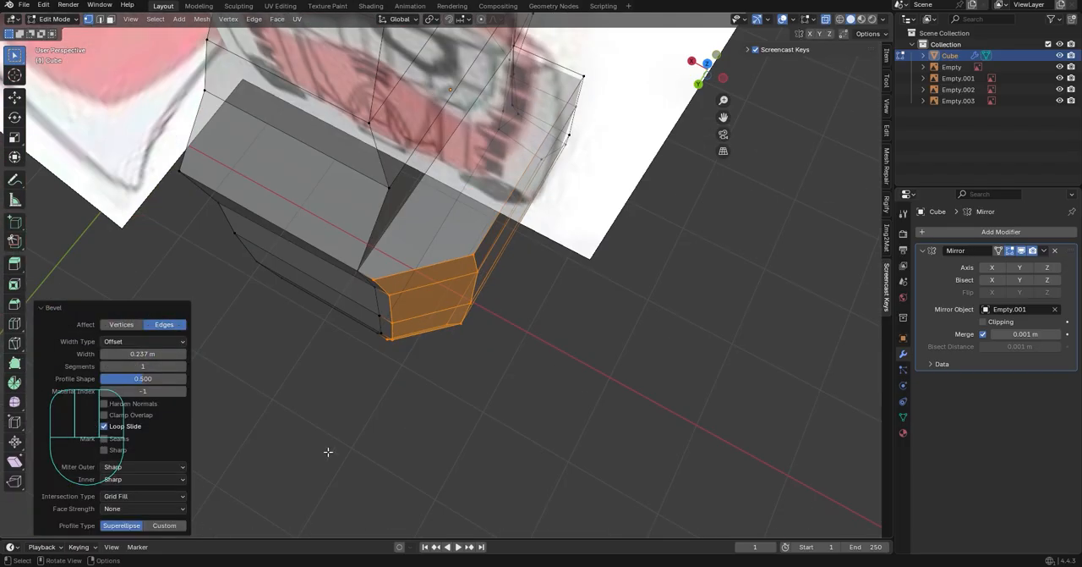
pyautogui.hotkey('ctrl', 'z')
# Bevel the head's lower rear corner edges with 2 segments and a width of 0.267 m
pyautogui.hotkey('ctrl', 'b')
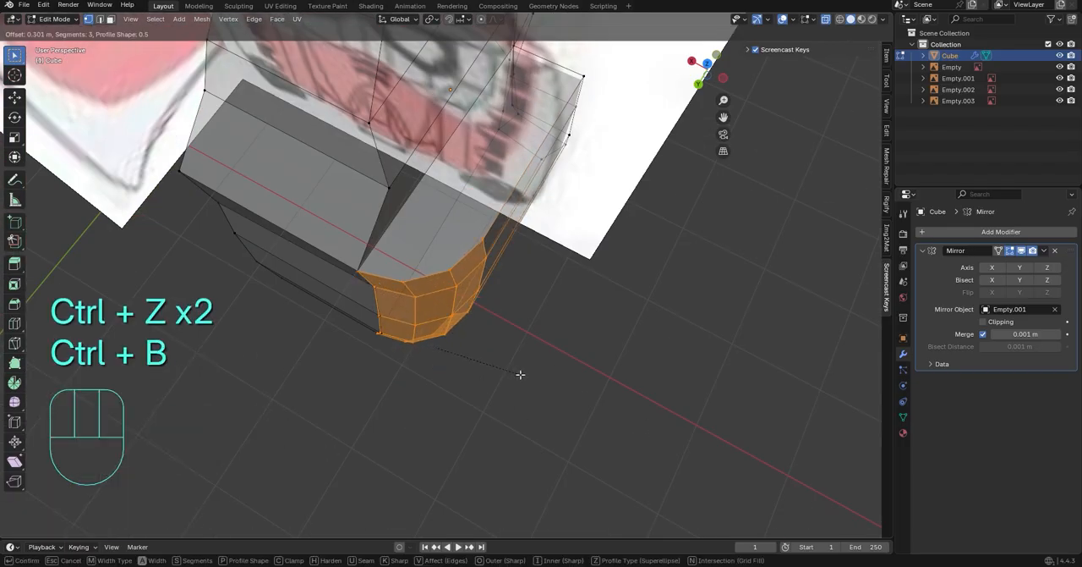
pyautogui.click(514, 374)
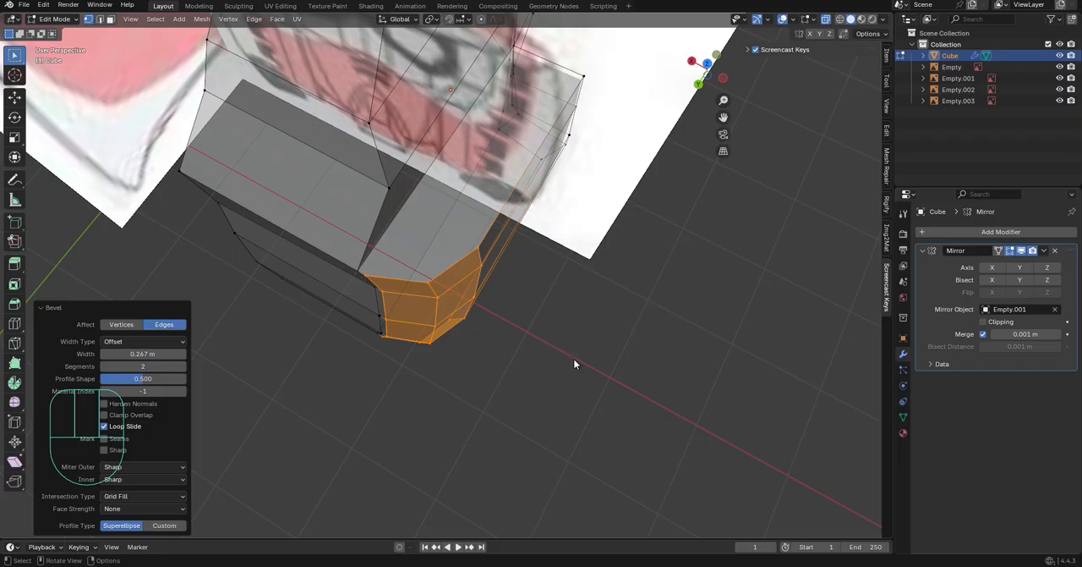
pyautogui.moveTo(575, 364); pyautogui.dragTo(580, 249, button='middle')
pyautogui.click(707, 302)
pyautogui.scroll(-4, 706, 302)
pyautogui.moveTo(707, 302); pyautogui.dragTo(524, 245, button='middle')
pyautogui.scroll(-2, 621, 179)
pyautogui.moveTo(676, 184); pyautogui.dragTo(632, 181, button='middle')
pyautogui.keyDown('shift'); pyautogui.moveTo(632, 181); pyautogui.dragTo(575, 185, button='middle'); pyautogui.keyUp('shift')
pyautogui.scroll(3, 571, 181)
# In the front view, add one centred horizontal loop cut across the head at the lower edge of the eye
pyautogui.click(711, 72)
pyautogui.moveTo(405, 303); pyautogui.dragTo(421, 309, button='middle')
pyautogui.scroll(3, 421, 309)
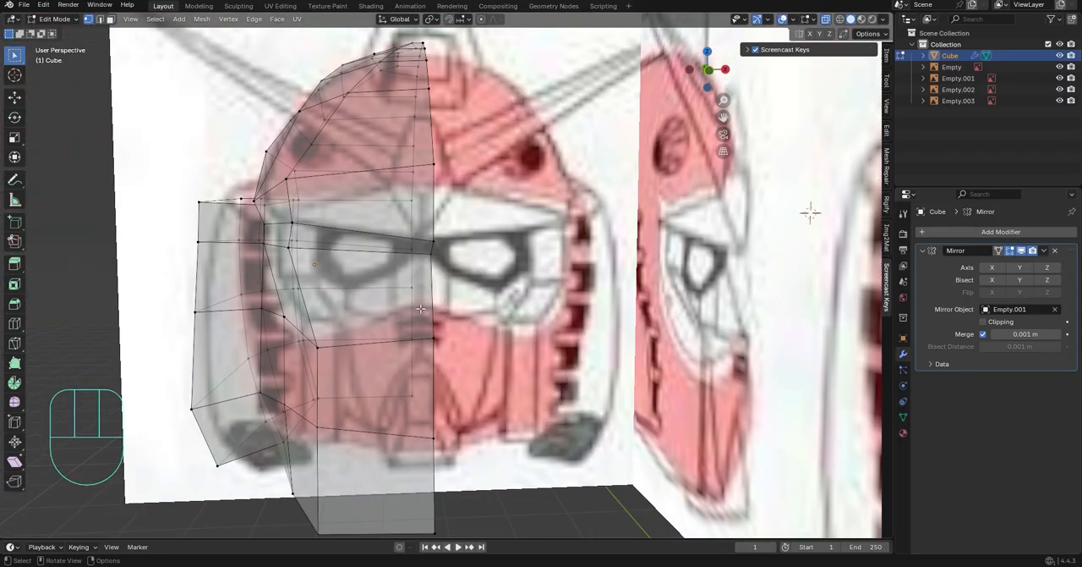
pyautogui.click(712, 72)
pyautogui.scroll(3, 361, 377)
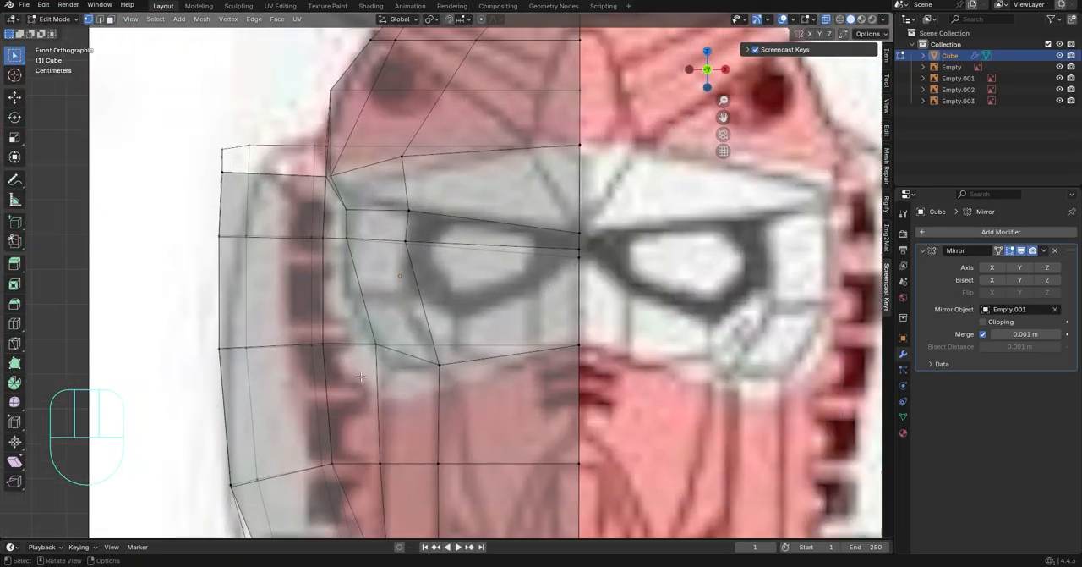
pyautogui.click(16, 328)
pyautogui.click(288, 288)
pyautogui.click(13, 55)
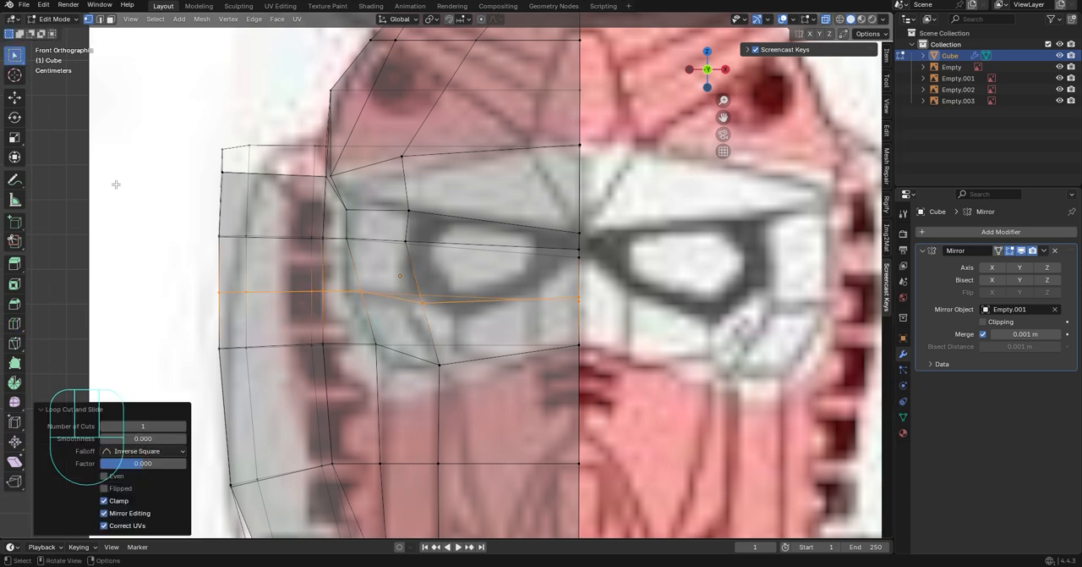
# Try moving the new loop's vertex at the face's outer edge along Y, then undo the move
pyautogui.click(357, 294)
pyautogui.press('g')
pyautogui.press('y')
pyautogui.click(508, 282)
pyautogui.moveTo(406, 292); pyautogui.dragTo(575, 277, button='middle')
pyautogui.hotkey('ctrl', 'z')
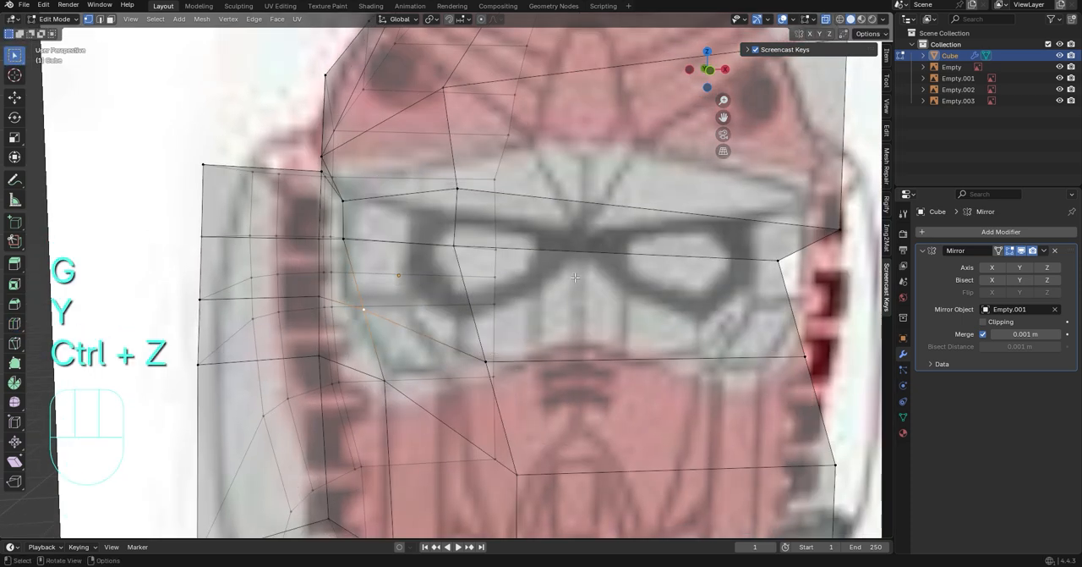
# In the front view, move the new loop's vertex at the face's outer edge outward along X by about 0.042 m
pyautogui.press('KP_1')
pyautogui.press('g')
pyautogui.press('y')
pyautogui.press('x')
pyautogui.click(418, 300)
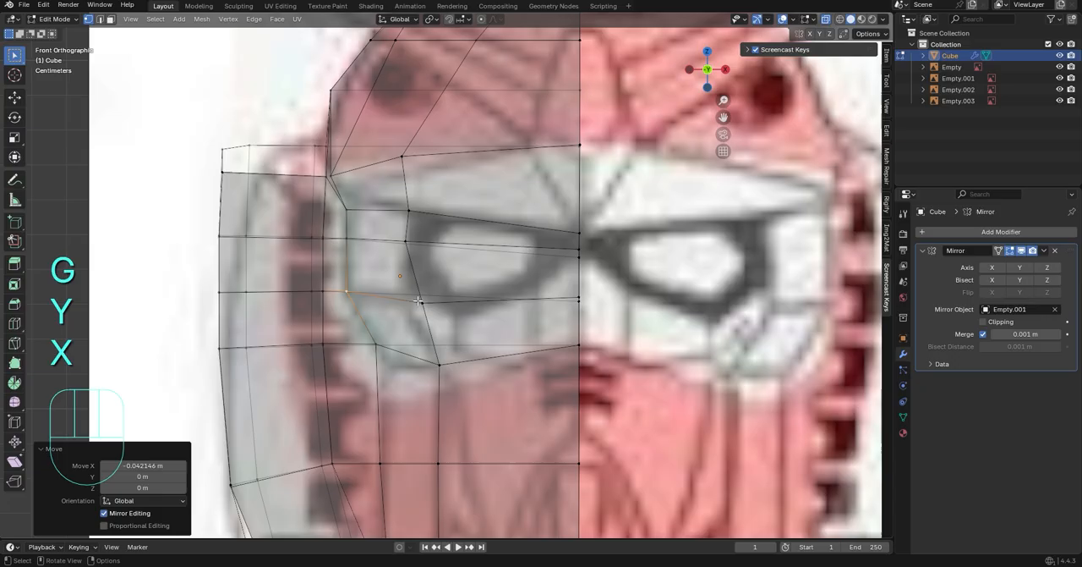
# Move the new loop's vertex beside the eye outward along X by about 0.047 m and adjust its height along Z
pyautogui.press('g')
pyautogui.press('y')
pyautogui.press('x')
pyautogui.click(616, 347)
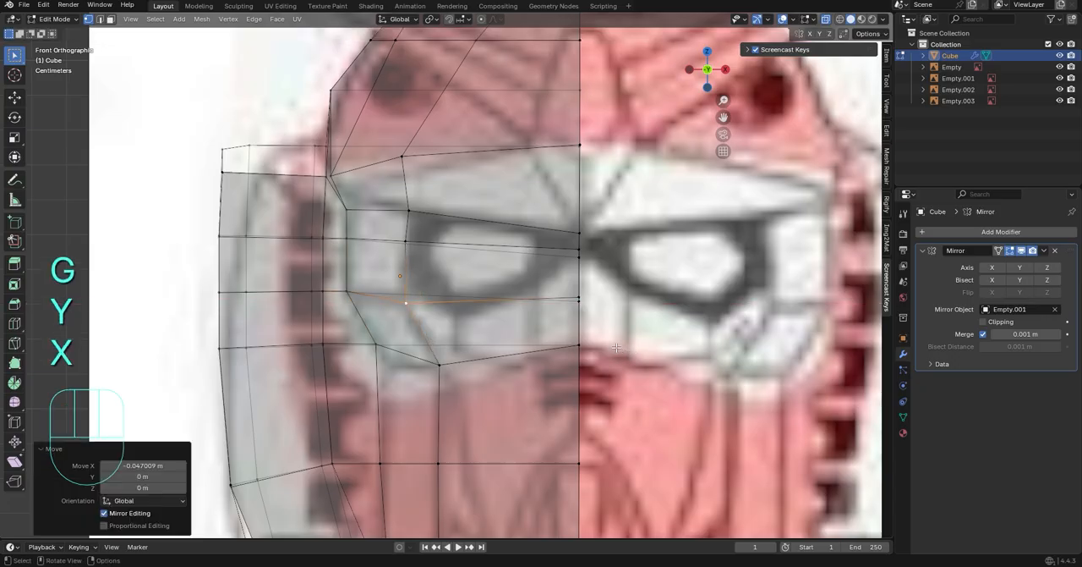
pyautogui.press('g')
pyautogui.press('z')
pyautogui.click(621, 334)
# Try moving the top vertex of the face mask's outer column along Y, then undo the move
pyautogui.moveTo(401, 350); pyautogui.dragTo(558, 457, button='middle')
pyautogui.press('g')
pyautogui.press('y')
pyautogui.hotkey('ctrl', 'z')
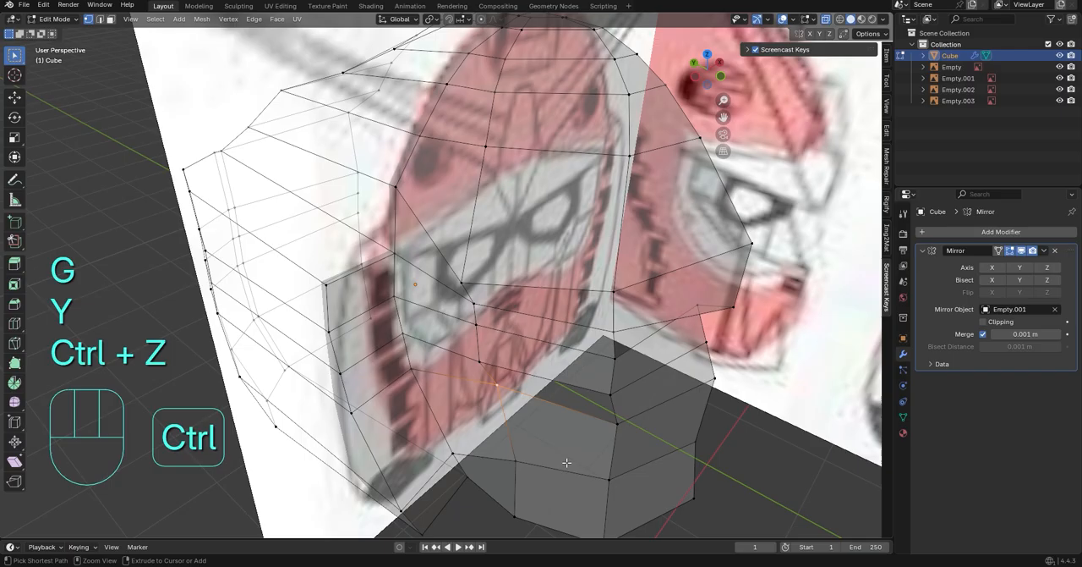
# Flatten the upper two vertices of the mask's outer column along Y with scale 0 and move them forward about 0.204 m
pyautogui.moveTo(653, 124); pyautogui.dragTo(566, 389, button='middle')
pyautogui.press('s')
pyautogui.press('x')
pyautogui.press('y')
pyautogui.press('KP_0')
pyautogui.click(605, 364)
pyautogui.click(712, 74)
pyautogui.press('g')
pyautogui.press('y')
pyautogui.click(561, 406)
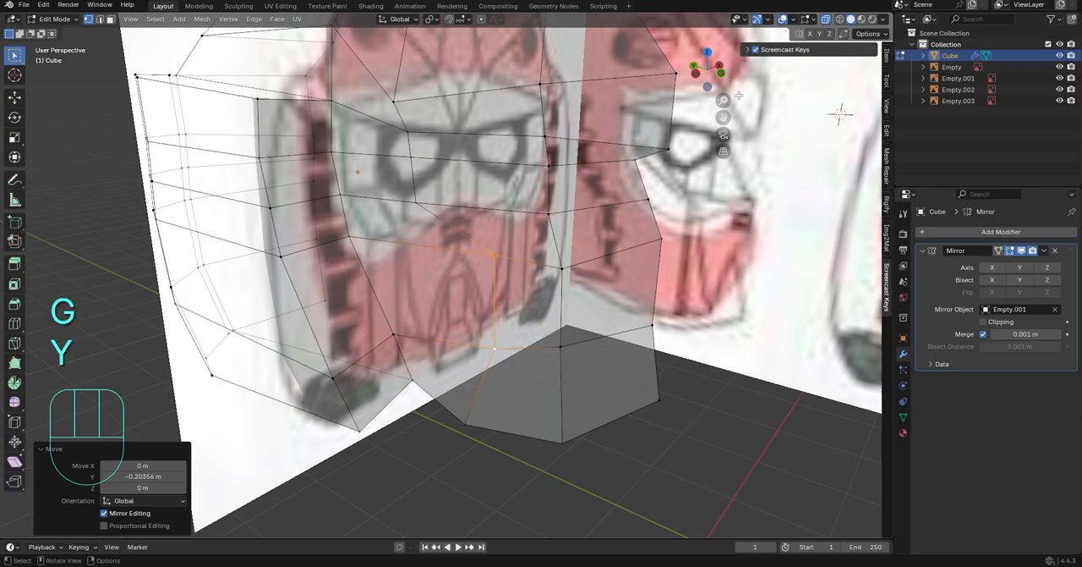
# Align all three vertices of the mask's outer column by scaling them to 0 along Y
pyautogui.moveTo(739, 96); pyautogui.dragTo(471, 367, button='middle')
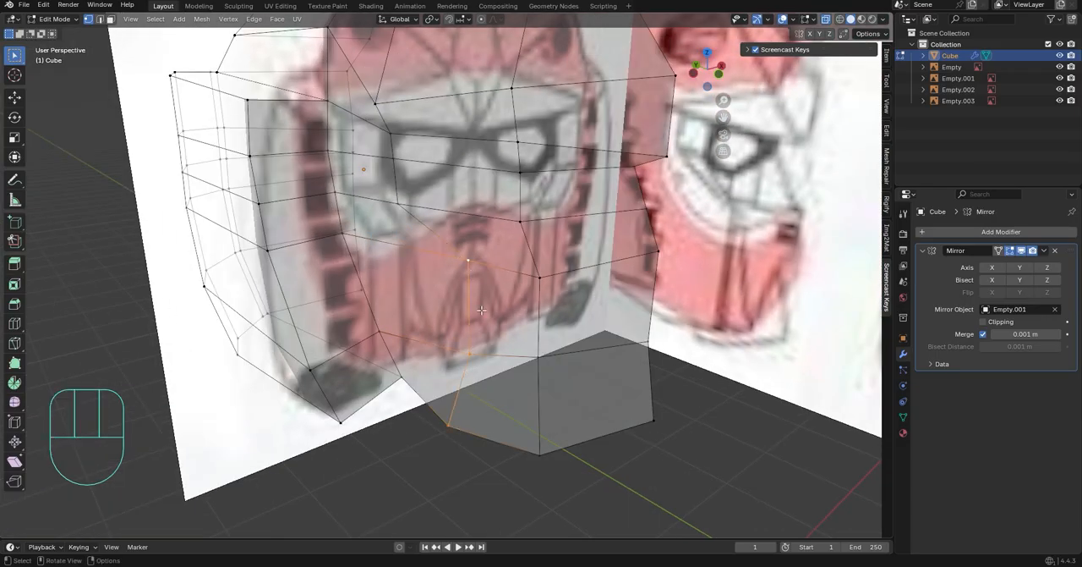
pyautogui.press('s')
pyautogui.press('x')
pyautogui.press('z')
pyautogui.press('y')
pyautogui.press('KP_0')
# Align the three vertices of the mask's inner column by scaling them to 0 along Y
pyautogui.click(537, 433)
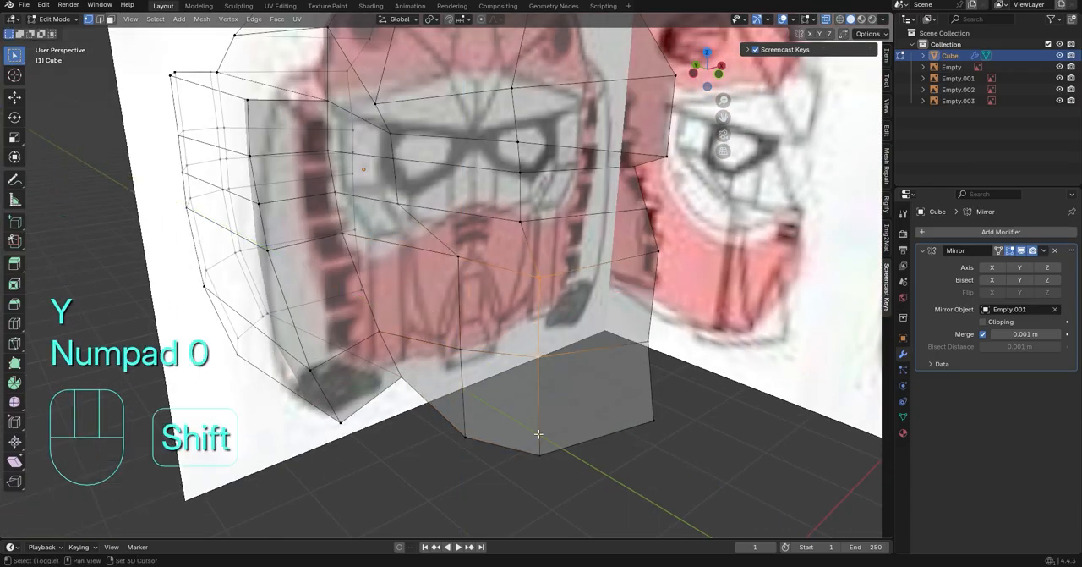
pyautogui.press('s')
pyautogui.press('y')
pyautogui.press('KP_0')
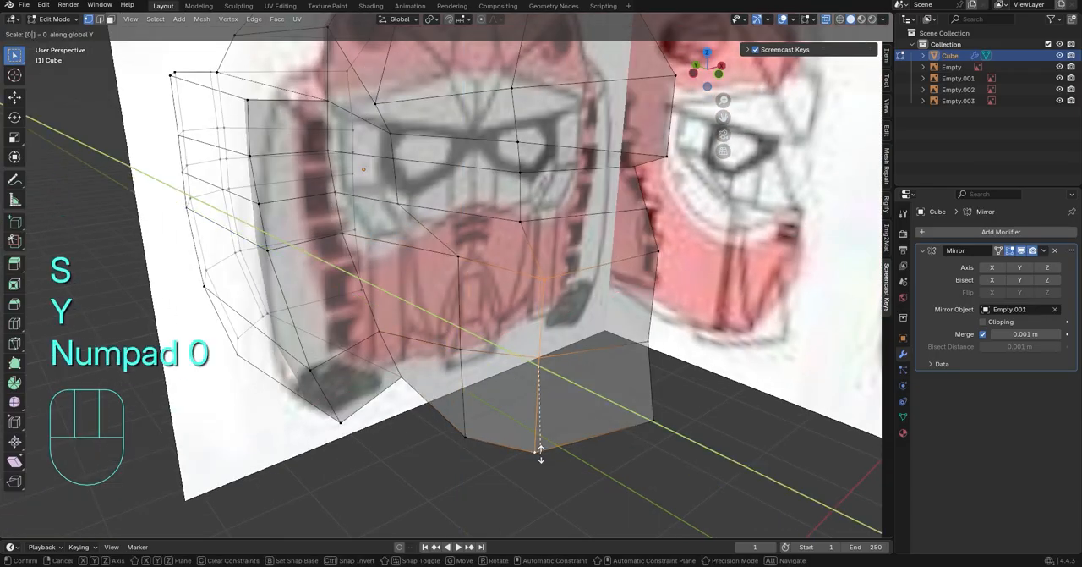
pyautogui.click(558, 366)
# Edge-slide the mask's outer vertex column toward the inner column by a factor of about 0.43
pyautogui.press('KP_1')
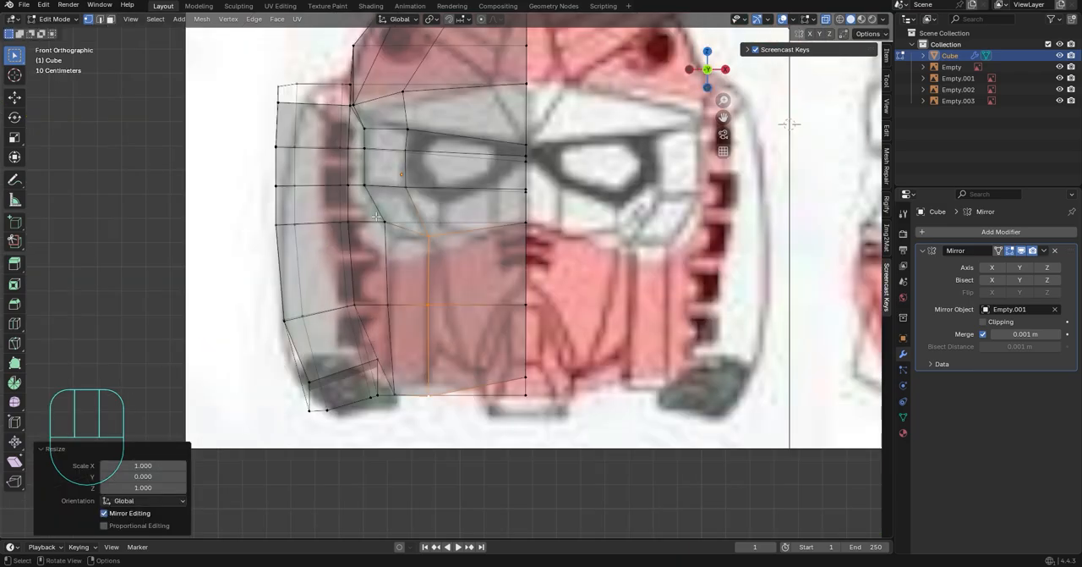
pyautogui.moveTo(376, 217); pyautogui.dragTo(457, 279, button='middle')
pyautogui.press('g')
pyautogui.press('g')
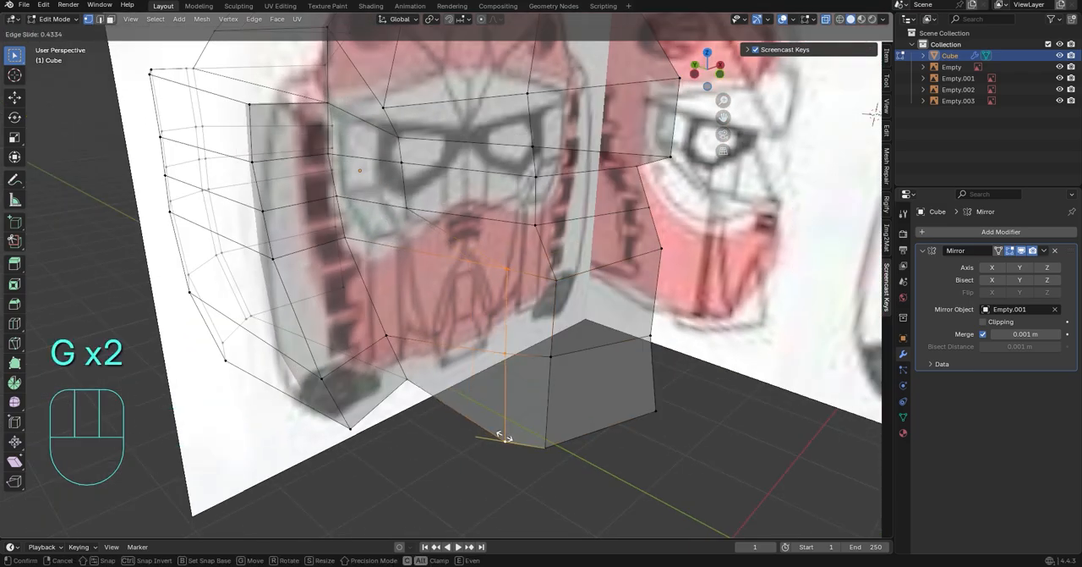
pyautogui.click(504, 436)
# In the front view, move the mask's outer vertex column outward along X by about 0.056 m
pyautogui.press('KP_1')
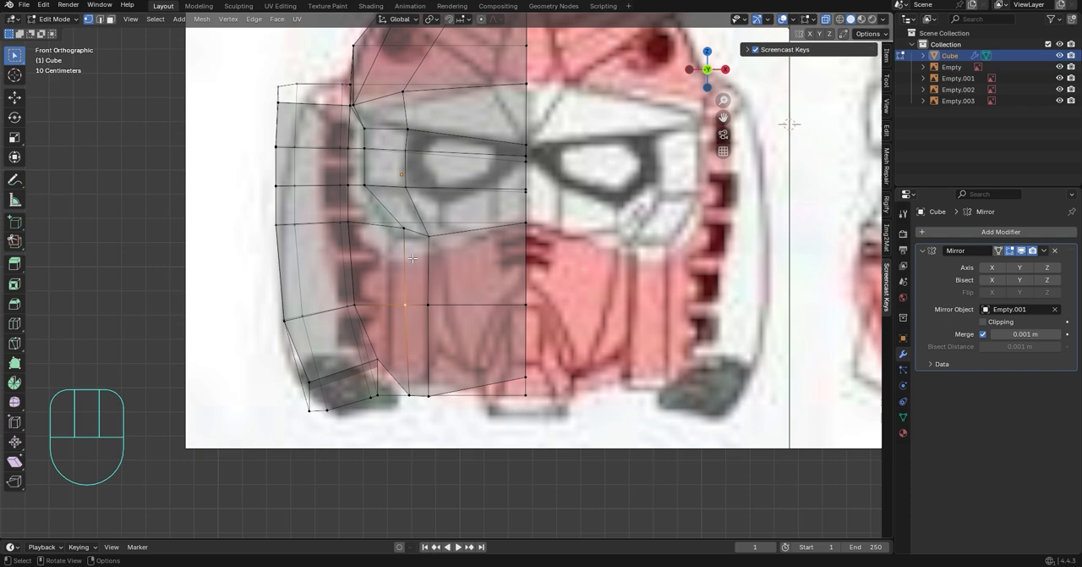
pyautogui.press('g')
pyautogui.press('y')
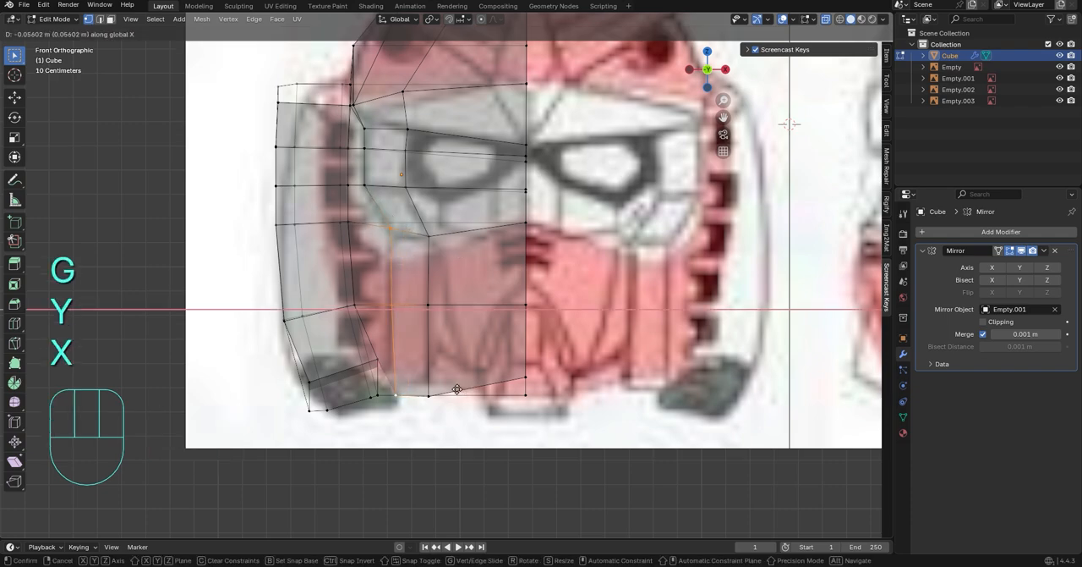
pyautogui.click(457, 388)
# Flatten the repositioned outer mask column along Y again with a scale of 0
pyautogui.moveTo(457, 389); pyautogui.dragTo(558, 365, button='middle')
pyautogui.moveTo(747, 417); pyautogui.dragTo(566, 384, button='middle')
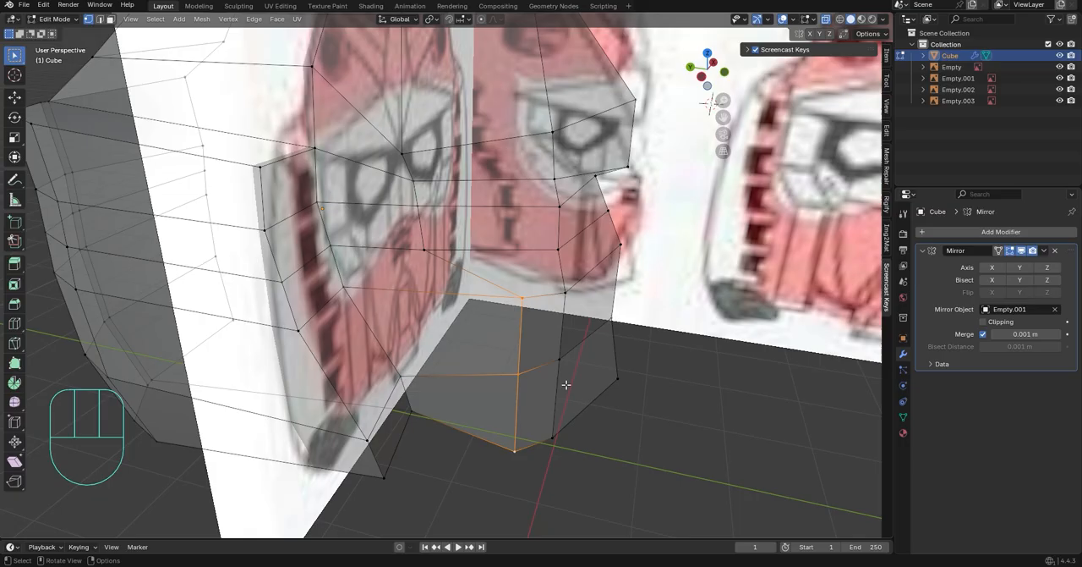
pyautogui.press('s')
pyautogui.press('y')
pyautogui.press('KP_0')
pyautogui.click(604, 431)
# In the front view, lower the top vertex of the mask's outer column along Z to the visor's lower outline
pyautogui.moveTo(604, 431); pyautogui.dragTo(511, 365, button='middle')
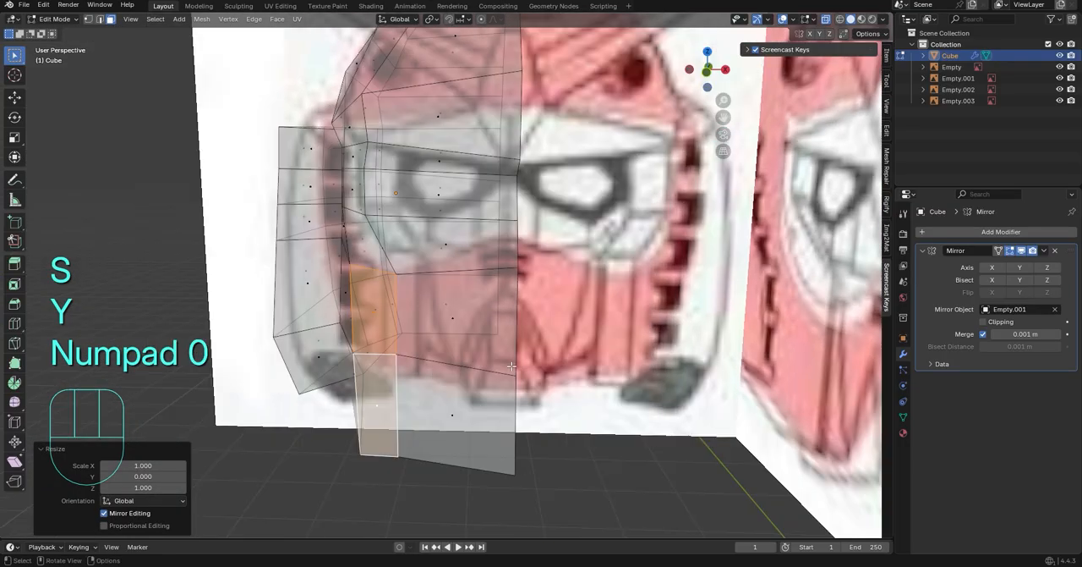
pyautogui.click(709, 70)
pyautogui.keyDown('shift'); pyautogui.moveTo(389, 287); pyautogui.dragTo(419, 278, button='middle'); pyautogui.keyUp('shift')
pyautogui.scroll(2, 420, 278)
pyautogui.press('1')
pyautogui.click(382, 232)
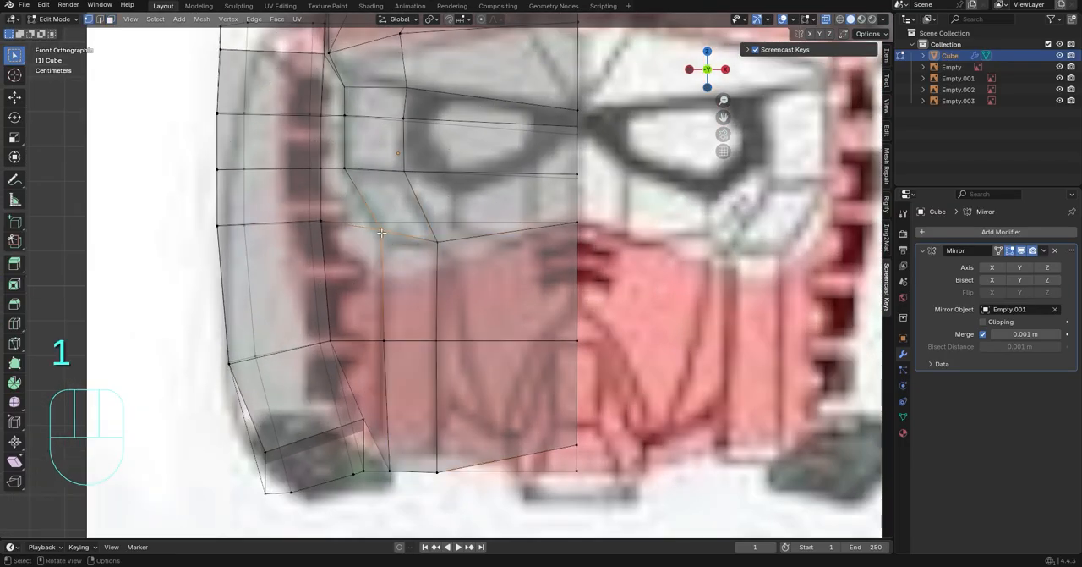
pyautogui.press('g')
pyautogui.press('z')
pyautogui.click(446, 268)
# Move the bottom vertex of the mask's outer column outward beneath the column's upper vertices and raise it slightly along Z
pyautogui.click(390, 470)
pyautogui.press('g')
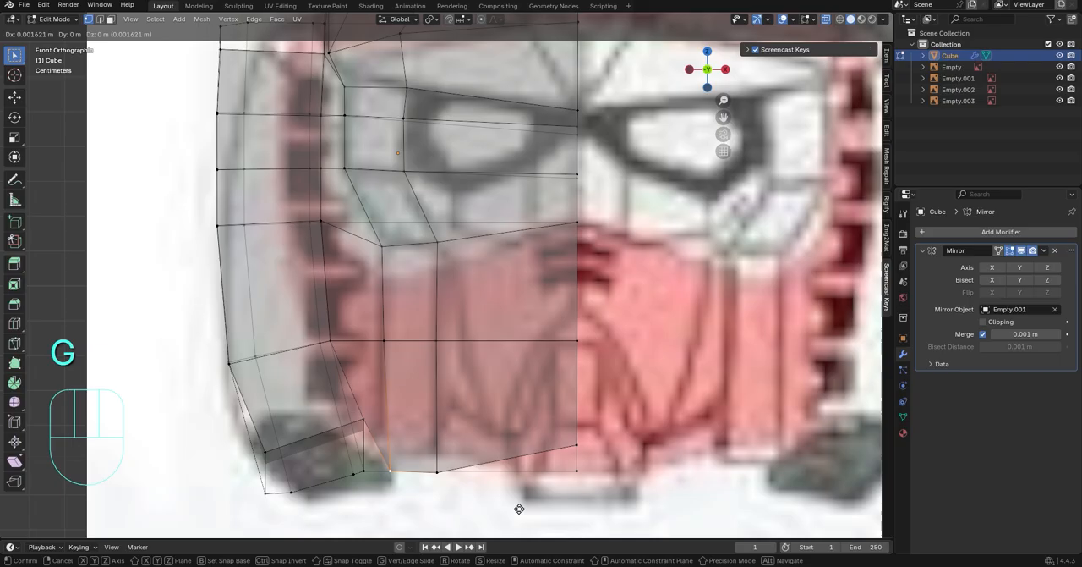
pyautogui.click(512, 503)
pyautogui.press('g')
pyautogui.press('z')
pyautogui.click(511, 498)
pyautogui.click(502, 510)
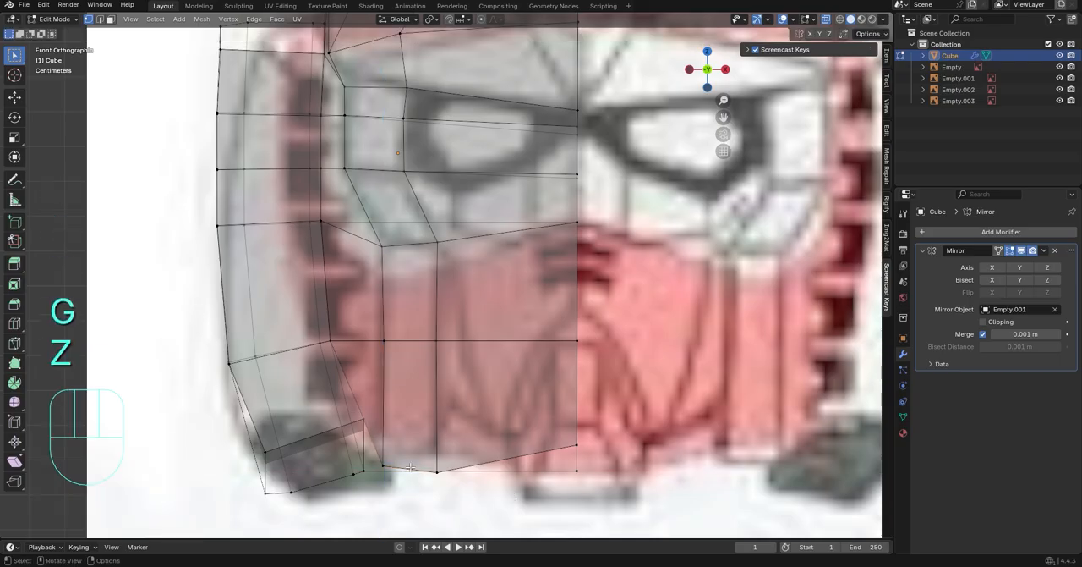
# Lower the bottom vertex of the mask's outer column along Z by about 0.059 m, checking it in the side view
pyautogui.press('g')
pyautogui.press('z')
pyautogui.click(455, 502)
pyautogui.moveTo(571, 442); pyautogui.dragTo(643, 338, button='middle')
pyautogui.click(707, 69)
pyautogui.click(707, 69)
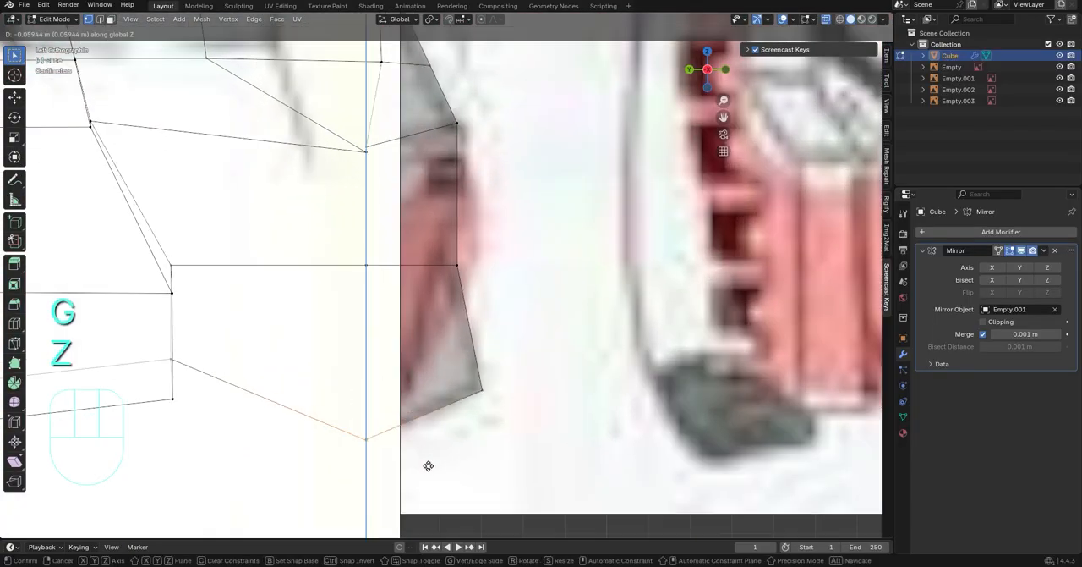
pyautogui.moveTo(428, 464); pyautogui.dragTo(498, 355, button='middle')
pyautogui.click(713, 73)
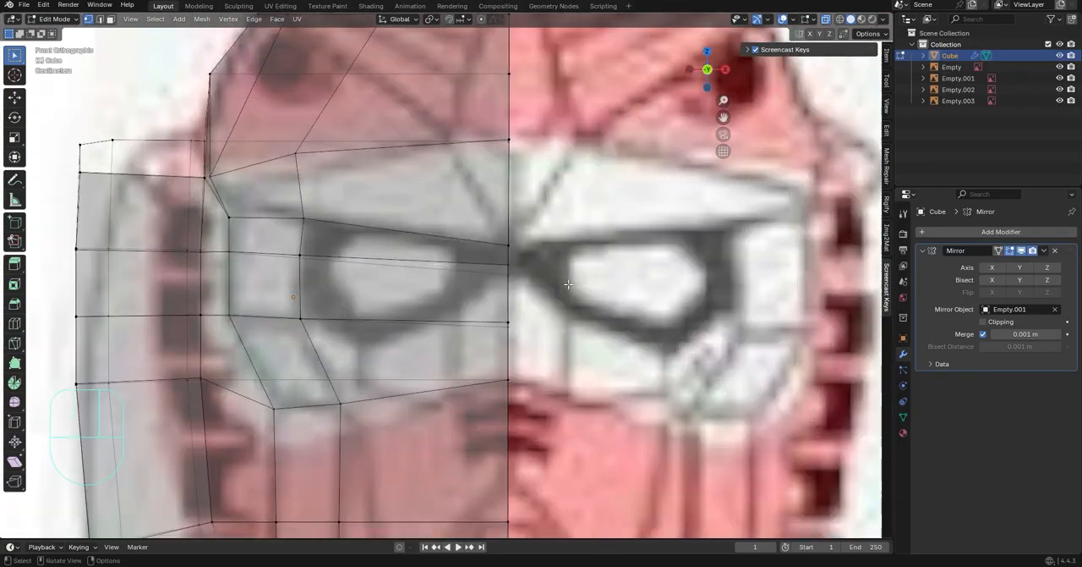
# In the front view, knife-cut a five-point outline of the white eye shape into the visor faces
pyautogui.keyDown('shift'); pyautogui.moveTo(409, 343); pyautogui.dragTo(444, 306); pyautogui.keyUp('shift')
pyautogui.scroll(2, 445, 305)
pyautogui.scroll(-2, 532, 281)
pyautogui.keyDown('shift'); pyautogui.moveTo(610, 258); pyautogui.dragTo(610, 276, button='middle'); pyautogui.keyUp('shift')
pyautogui.scroll(-3, 610, 276)
pyautogui.scroll(3, 504, 238)
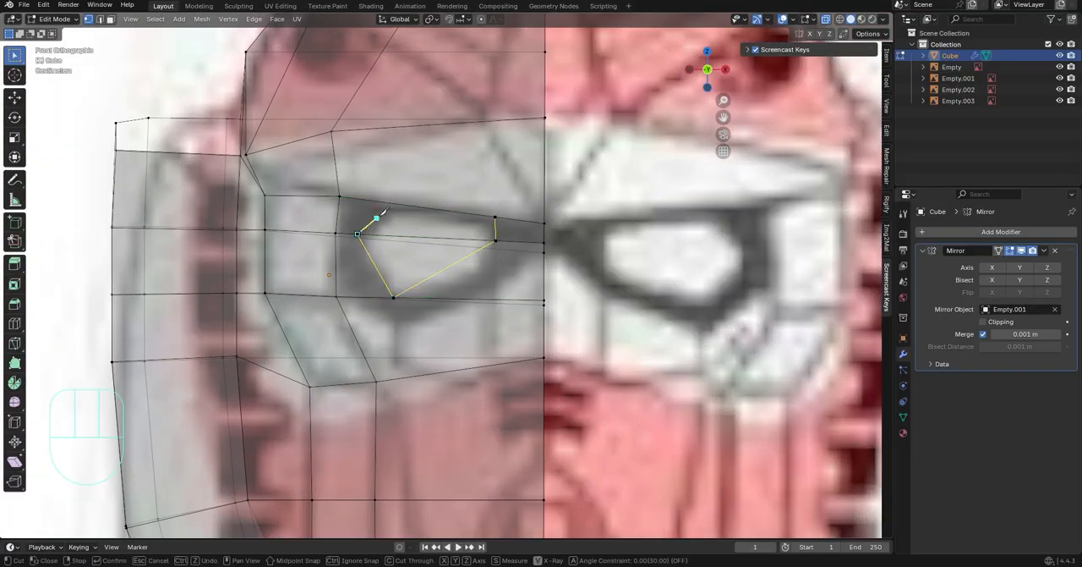
pyautogui.press('Return')
# Extrude the cut eye faces along Y and flatten them along Y with a scale of 0
pyautogui.moveTo(393, 203); pyautogui.dragTo(417, 258, button='middle')
pyautogui.press('e')
pyautogui.press('y')
pyautogui.click(542, 282)
pyautogui.press('s')
pyautogui.press('y')
pyautogui.press('KP_0')
pyautogui.click(542, 281)
pyautogui.click(712, 68)
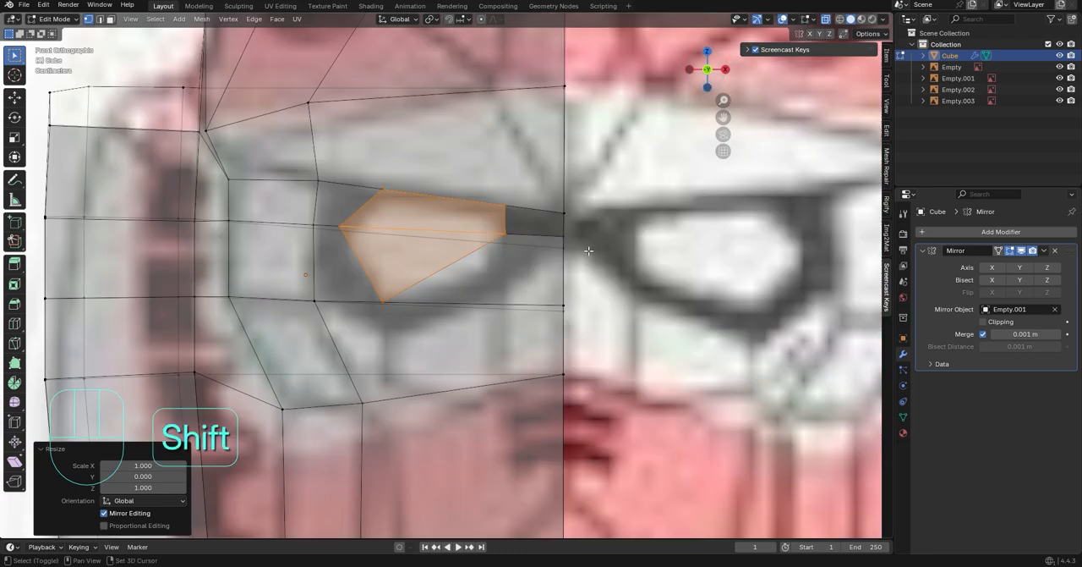
# Knife-cut a vertical edge from the eye's lower inner corner down to the visor's lower edge
pyautogui.keyDown('shift'); pyautogui.moveTo(547, 268); pyautogui.dragTo(497, 246, button='middle'); pyautogui.keyUp('shift')
pyautogui.press('k')
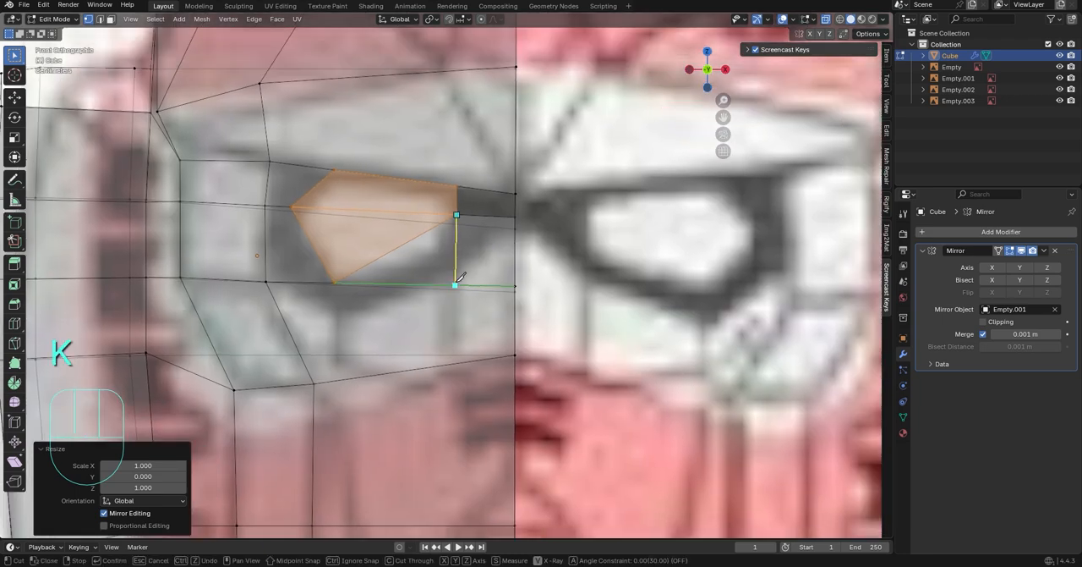
pyautogui.click(454, 285)
pyautogui.click(453, 364)
pyautogui.press('Return')
# Isolate the head mesh with the side-view reference image in local view and resume editing the mesh
pyautogui.scroll(-1, 559, 247)
pyautogui.moveTo(556, 316); pyautogui.dragTo(630, 329, button='middle')
pyautogui.click(695, 72)
pyautogui.click(725, 71)
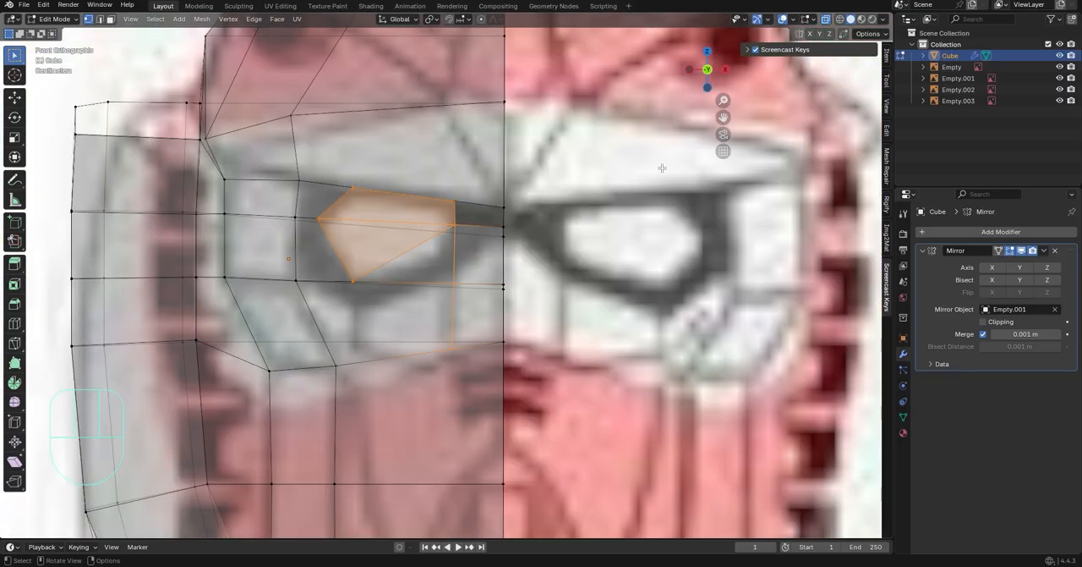
pyautogui.click(727, 75)
pyautogui.click(690, 69)
pyautogui.click(690, 68)
pyautogui.scroll(-7, 564, 193)
pyautogui.scroll(-4, 563, 182)
pyautogui.scroll(6, 496, 234)
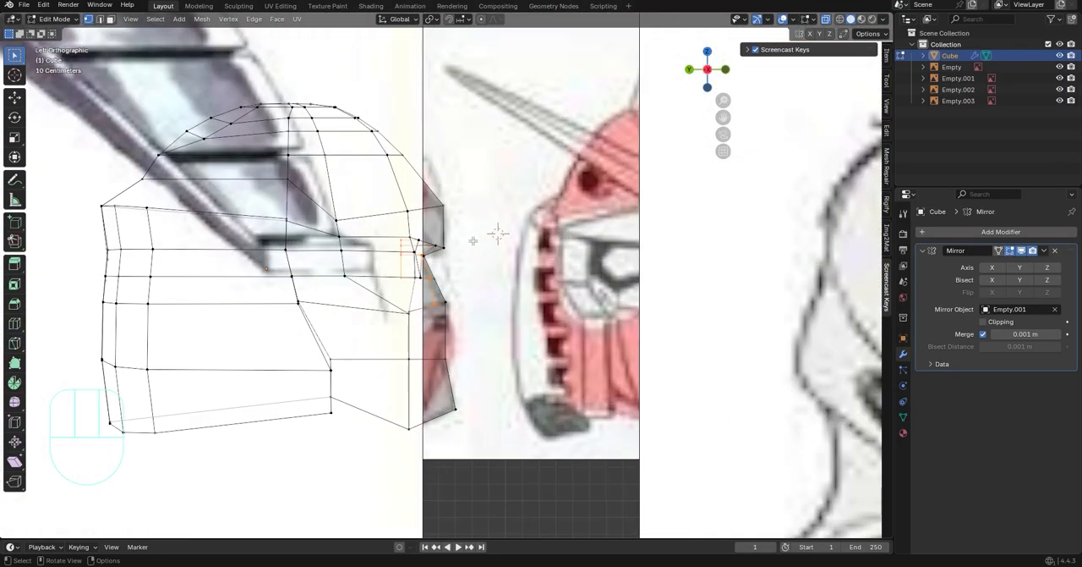
pyautogui.scroll(-2, 476, 234)
pyautogui.press('Tab')
pyautogui.keyDown('shift'); pyautogui.click(500, 220); pyautogui.keyUp('shift')
pyautogui.press('/')
pyautogui.click(660, 234)
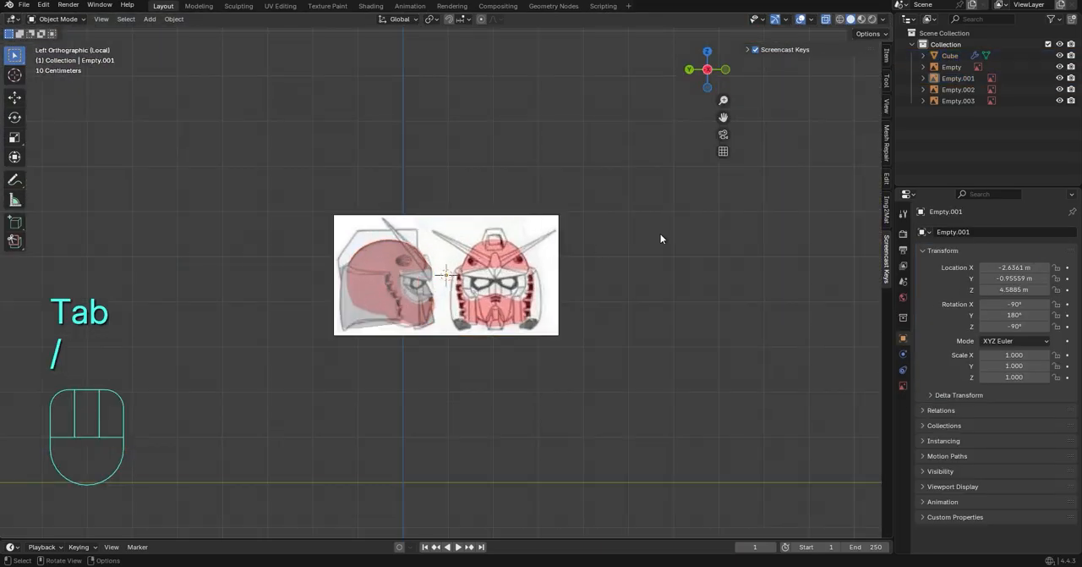
pyautogui.moveTo(524, 298); pyautogui.dragTo(483, 317, button='middle')
pyautogui.click(724, 74)
pyautogui.scroll(10, 497, 238)
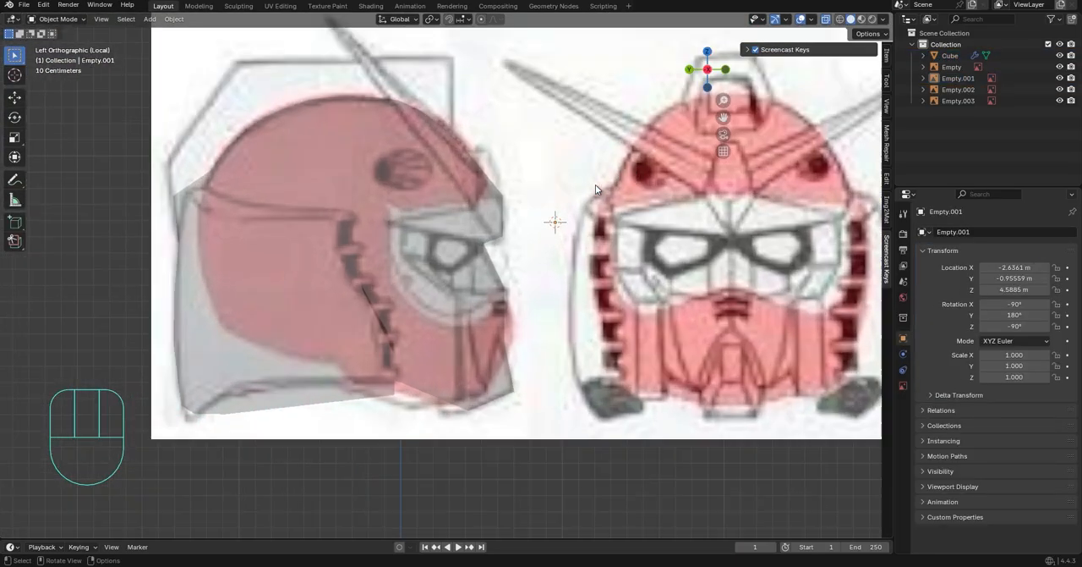
pyautogui.press('Tab')
pyautogui.click(532, 246)
pyautogui.press('Tab')
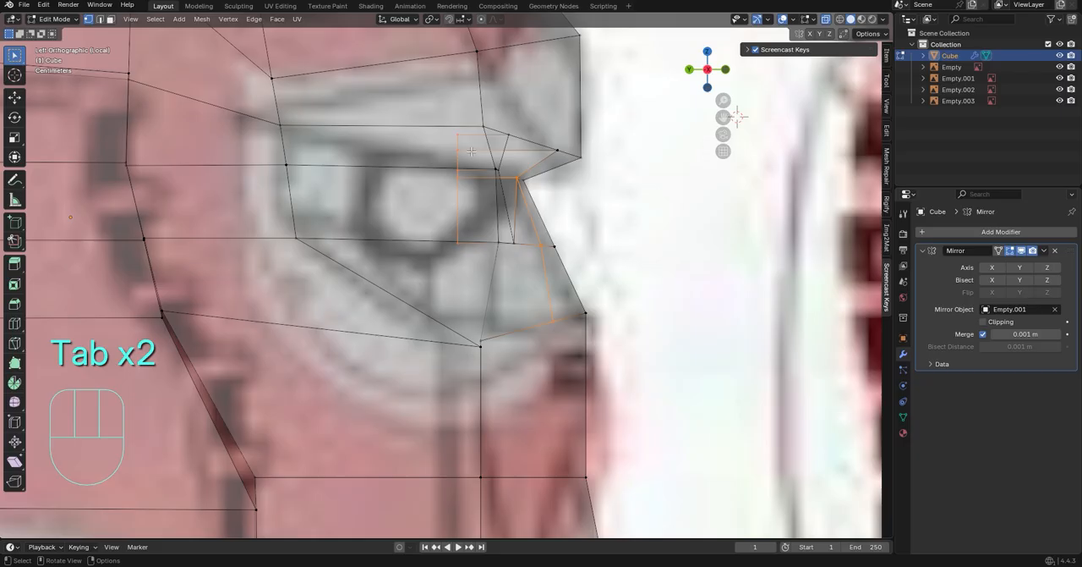
# In the side view, move the extruded eye faces backward along Y by about 0.285 m
pyautogui.moveTo(483, 160); pyautogui.dragTo(442, 171, button='middle')
pyautogui.scroll(-3, 406, 203)
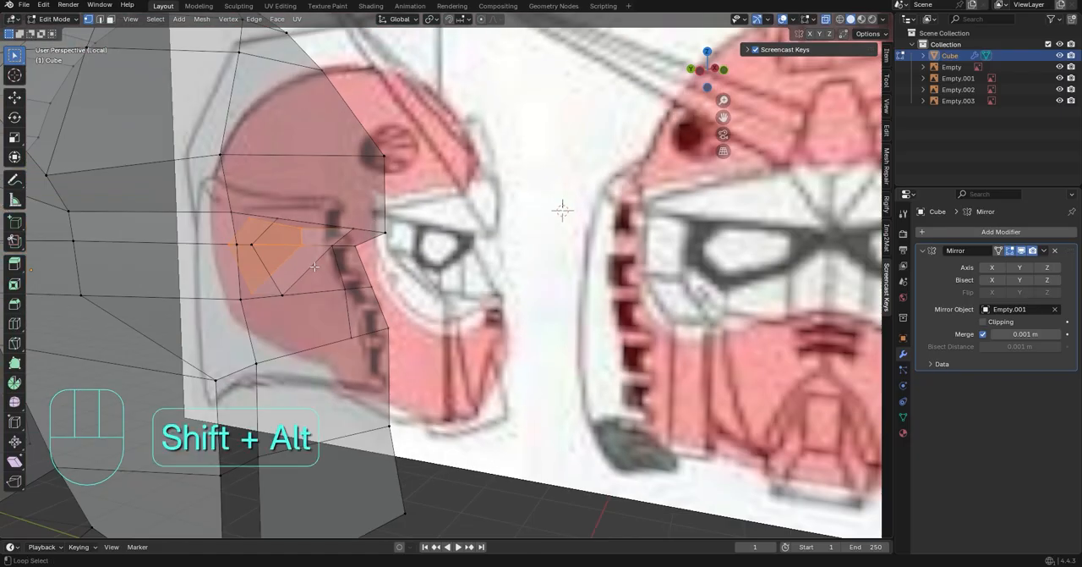
pyautogui.moveTo(259, 233); pyautogui.dragTo(306, 228, button='middle')
pyautogui.click(705, 76)
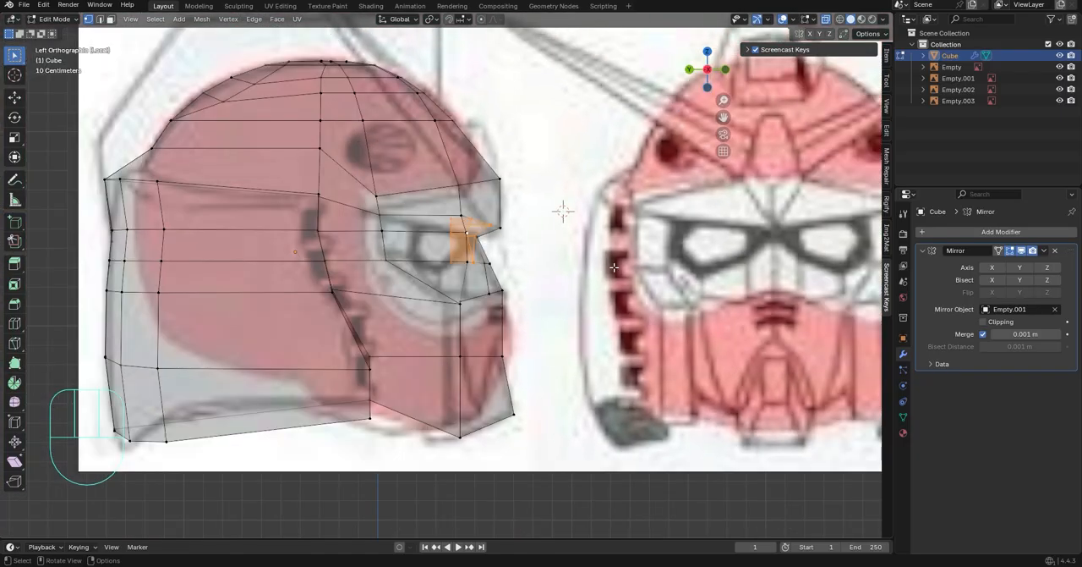
pyautogui.press('g')
pyautogui.press('y')
pyautogui.click(562, 277)
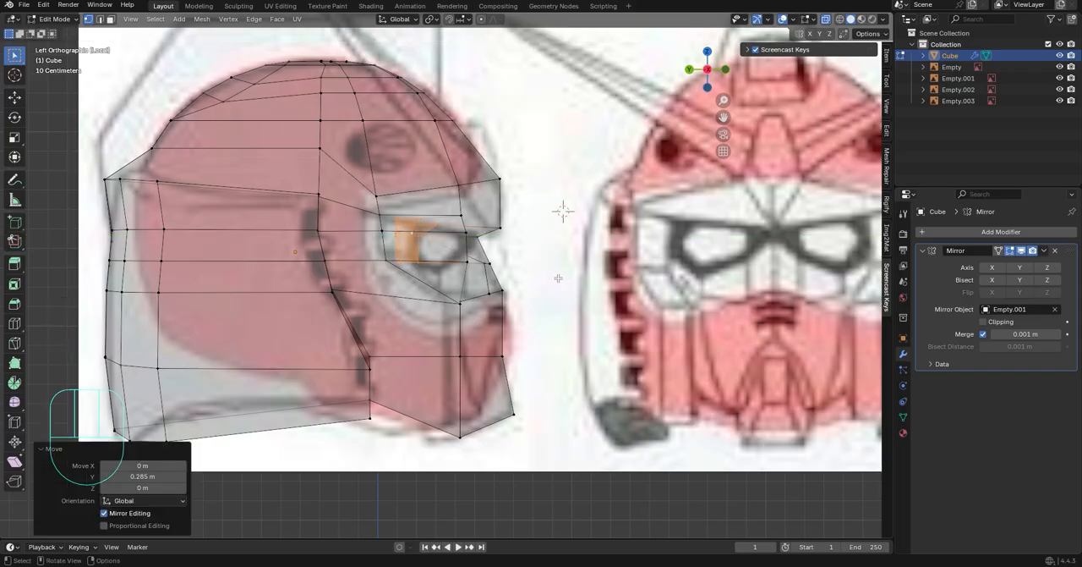
pyautogui.click(562, 277)
# Adjust the eye opening's rim vertices along Y to follow the eye in the side reference
pyautogui.scroll(6, 647, 240)
pyautogui.moveTo(496, 243); pyautogui.dragTo(423, 275, button='middle')
pyautogui.scroll(-4, 452, 247)
pyautogui.scroll(3, 414, 262)
pyautogui.scroll(-4, 515, 262)
pyautogui.keyDown('shift'); pyautogui.moveTo(422, 275); pyautogui.dragTo(486, 258, button='middle'); pyautogui.keyUp('shift')
pyautogui.click(706, 73)
pyautogui.scroll(4, 582, 269)
pyautogui.keyDown('shift'); pyautogui.moveTo(582, 270); pyautogui.dragTo(359, 248, button='middle'); pyautogui.keyUp('shift')
pyautogui.press('g')
pyautogui.press('y')
pyautogui.click(622, 253)
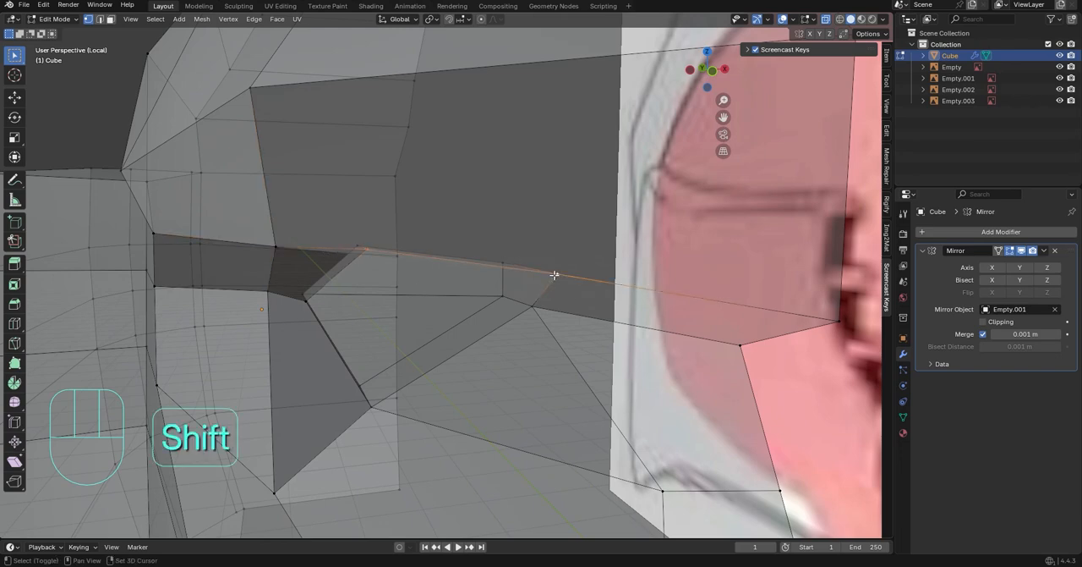
# Move the eye opening's upper inner vertices forward along Y and the recessed eye faces forward by about 0.068 m
pyautogui.click(709, 87)
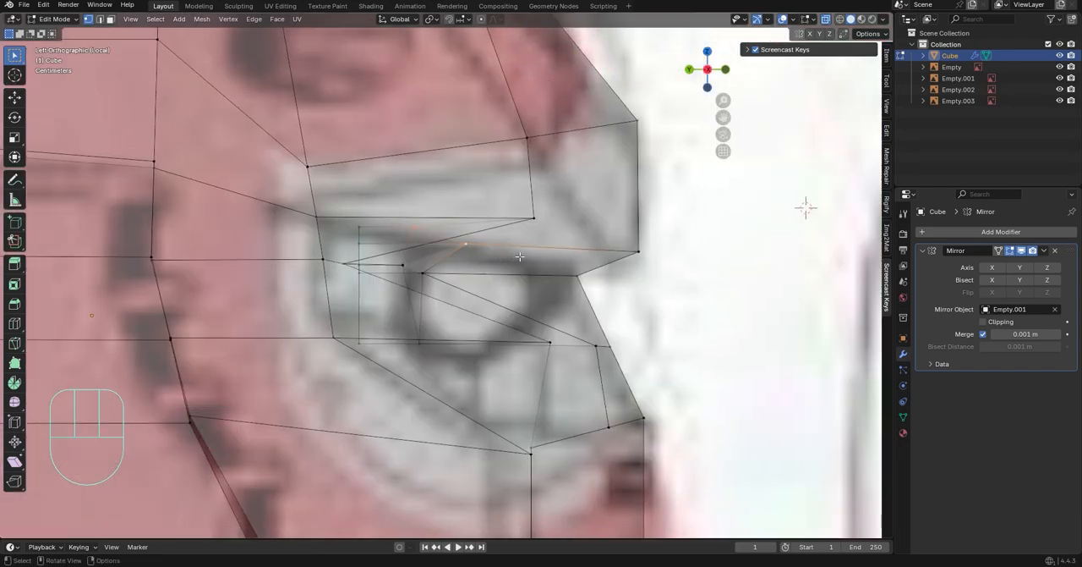
pyautogui.click(754, 271)
pyautogui.moveTo(754, 272); pyautogui.dragTo(515, 303, button='middle')
pyautogui.scroll(3, 575, 296)
pyautogui.keyDown('alt'); pyautogui.click(355, 314); pyautogui.keyUp('alt')
pyautogui.moveTo(357, 314); pyautogui.dragTo(457, 252, button='middle')
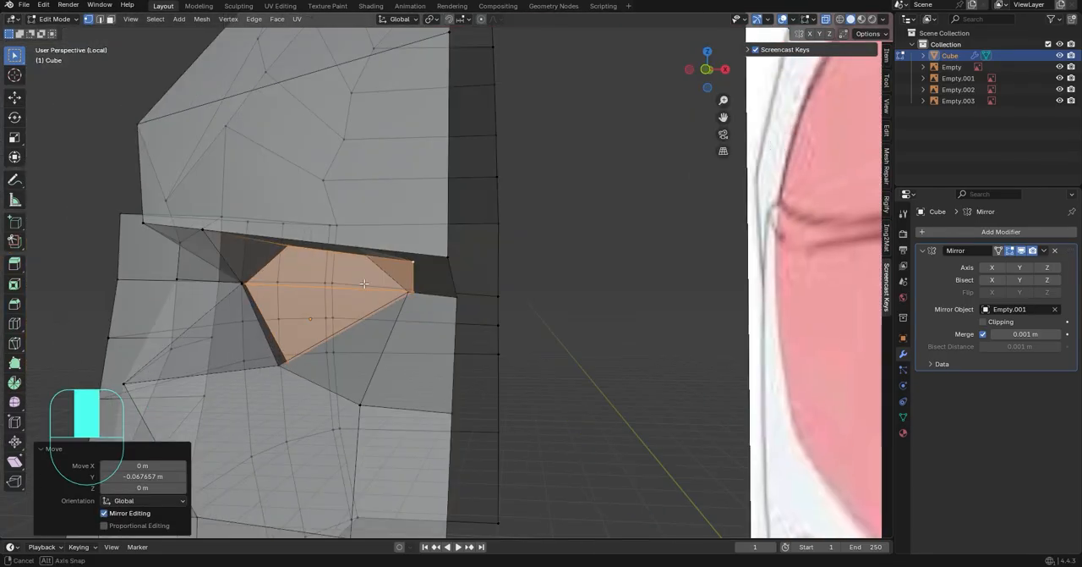
# Reposition the centre-line vertex beneath the brow along Y against the side reference
pyautogui.moveTo(364, 284); pyautogui.dragTo(465, 296, button='middle')
pyautogui.click(469, 297)
pyautogui.click(701, 73)
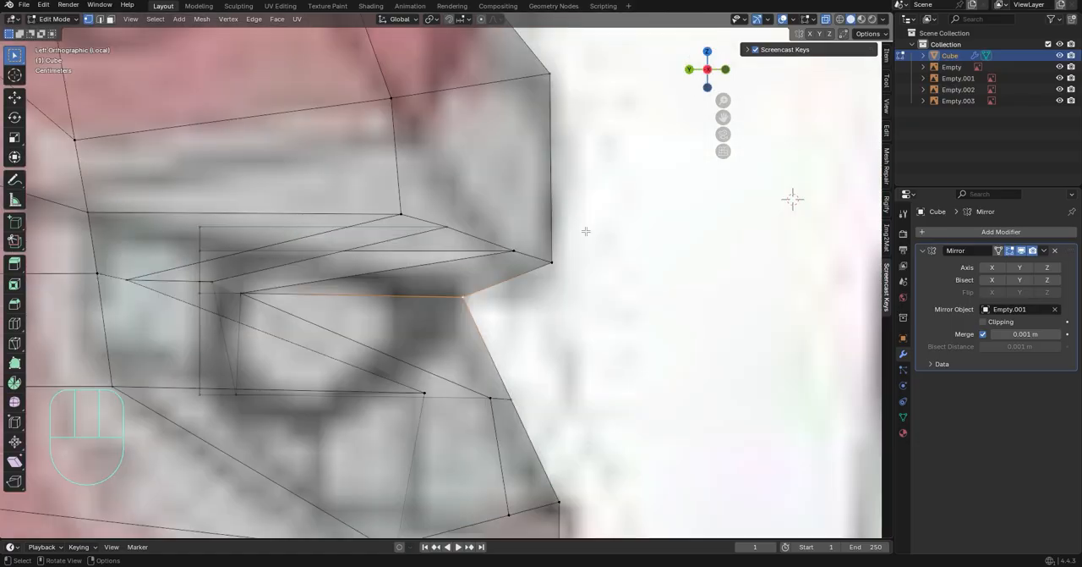
pyautogui.click(573, 307)
pyautogui.moveTo(573, 309); pyautogui.dragTo(386, 285, button='middle')
pyautogui.click(459, 295)
pyautogui.press('g')
pyautogui.press('y')
pyautogui.click(554, 300)
# Knife-cut a continuous edge line from the top of the crown down the forehead to the visor's brow
pyautogui.scroll(-4, 385, 283)
pyautogui.press('k')
pyautogui.click(298, 295)
pyautogui.moveTo(293, 113); pyautogui.dragTo(297, 144, button='middle')
pyautogui.scroll(-5, 330, 160)
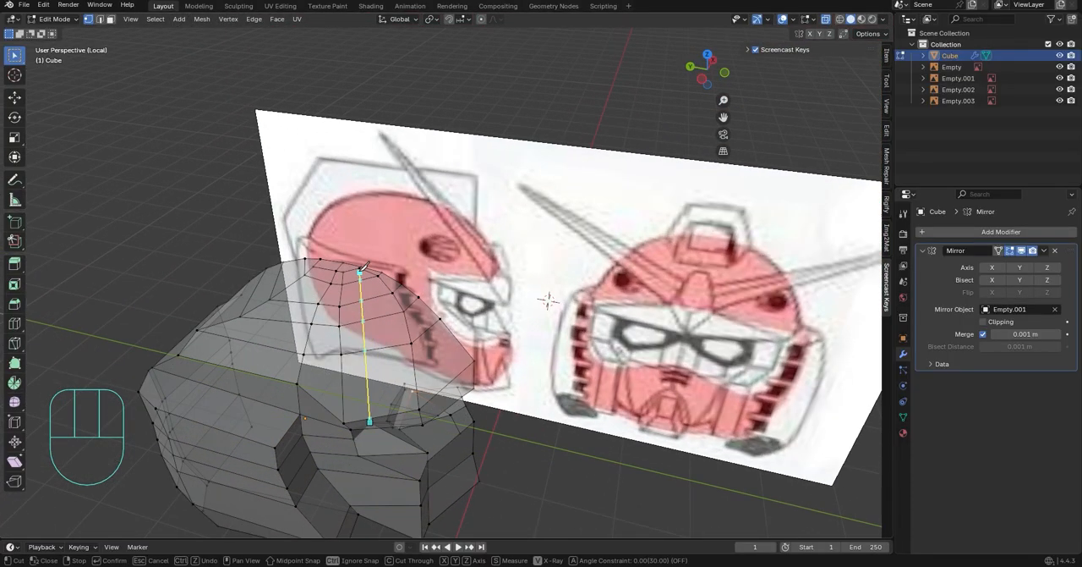
pyautogui.keyDown('shift'); pyautogui.moveTo(366, 282); pyautogui.dragTo(362, 304, button='middle'); pyautogui.keyUp('shift')
pyautogui.scroll(3, 362, 304)
pyautogui.moveTo(362, 304); pyautogui.dragTo(487, 338, button='middle')
pyautogui.click(323, 368)
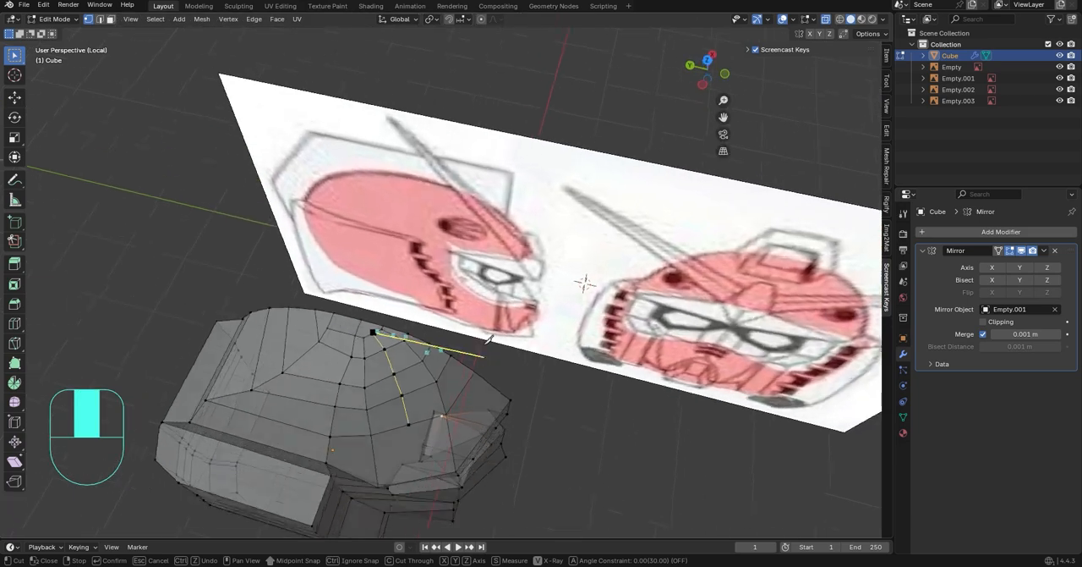
pyautogui.scroll(2, 407, 375)
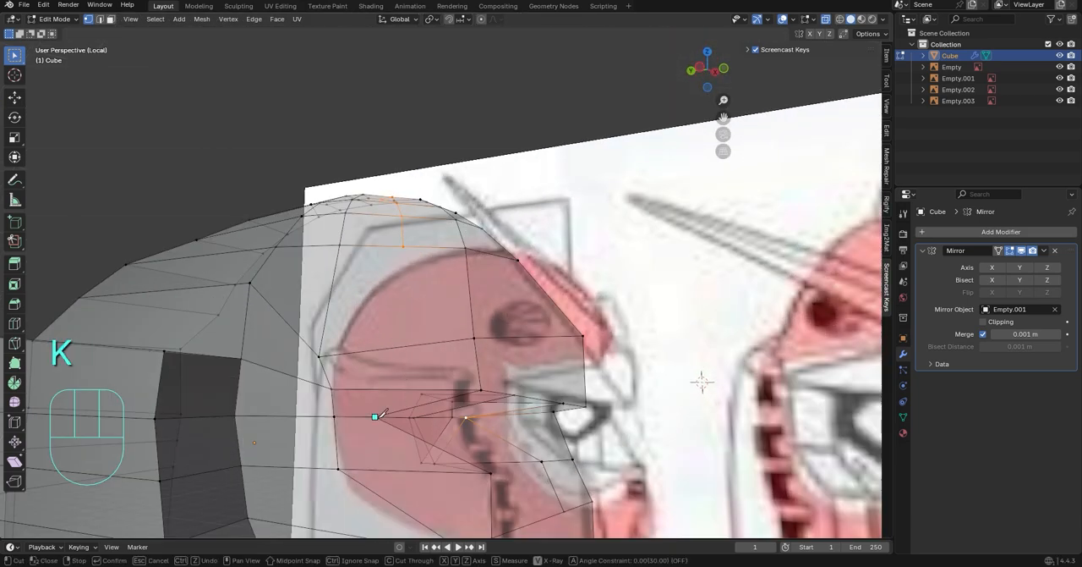
pyautogui.moveTo(387, 348); pyautogui.dragTo(398, 335, button='middle')
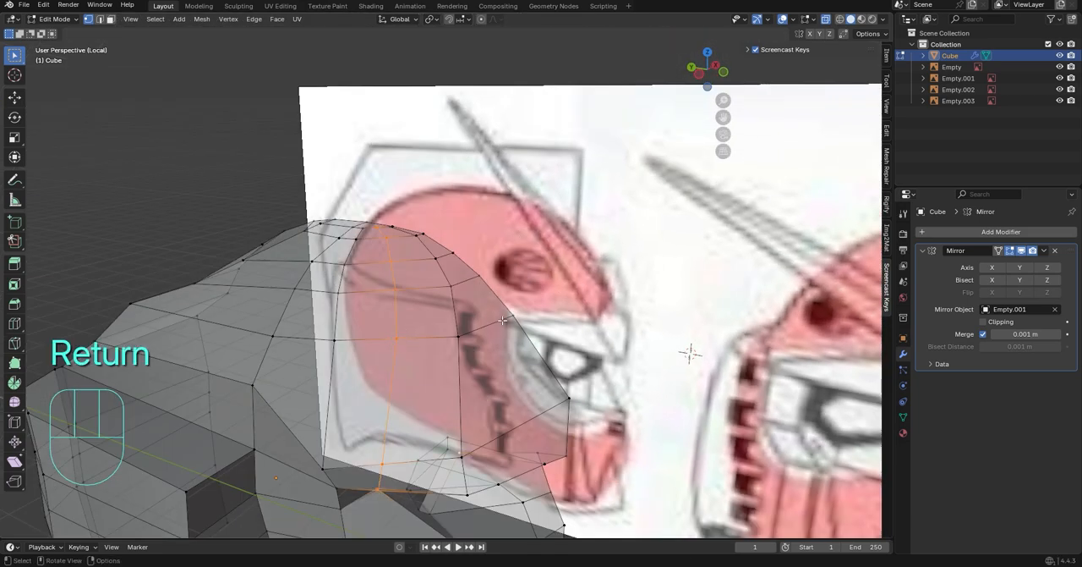
# Knife-cut a horizontal row of edges beneath the brow, starting at the visor's outer side
pyautogui.moveTo(503, 321)
pyautogui.mouseDown(button='middle')
pyautogui.moveTo(428, 335)
pyautogui.moveTo(492, 328)
pyautogui.mouseUp(button='middle')
pyautogui.keyDown('shift'); pyautogui.moveTo(492, 328); pyautogui.dragTo(474, 254, button='middle'); pyautogui.keyUp('shift')
pyautogui.moveTo(372, 317); pyautogui.dragTo(423, 292, button='middle')
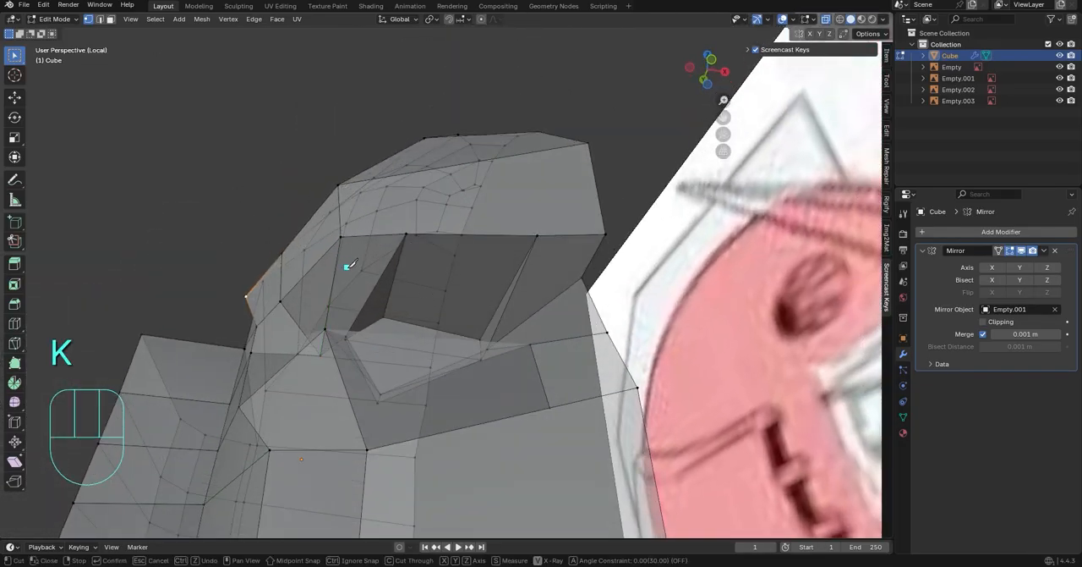
pyautogui.moveTo(348, 266)
pyautogui.mouseDown(button='middle')
pyautogui.moveTo(310, 273)
pyautogui.moveTo(321, 322)
pyautogui.moveTo(328, 261)
pyautogui.mouseUp(button='middle')
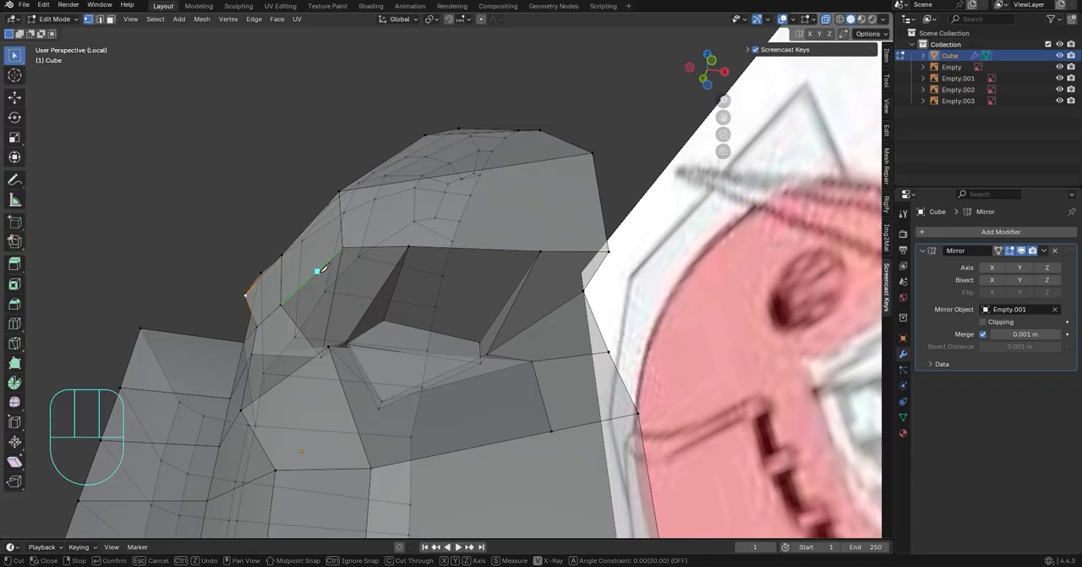
pyautogui.press('Return')
# Select the new vertices beneath the brow and flatten them along Z with a scale of 0
pyautogui.moveTo(632, 306)
pyautogui.mouseDown(button='middle')
pyautogui.moveTo(580, 326)
pyautogui.moveTo(636, 322)
pyautogui.mouseUp(button='middle')
pyautogui.scroll(3, 626, 322)
pyautogui.moveTo(525, 338); pyautogui.dragTo(525, 286, button='middle')
pyautogui.scroll(1, 524, 286)
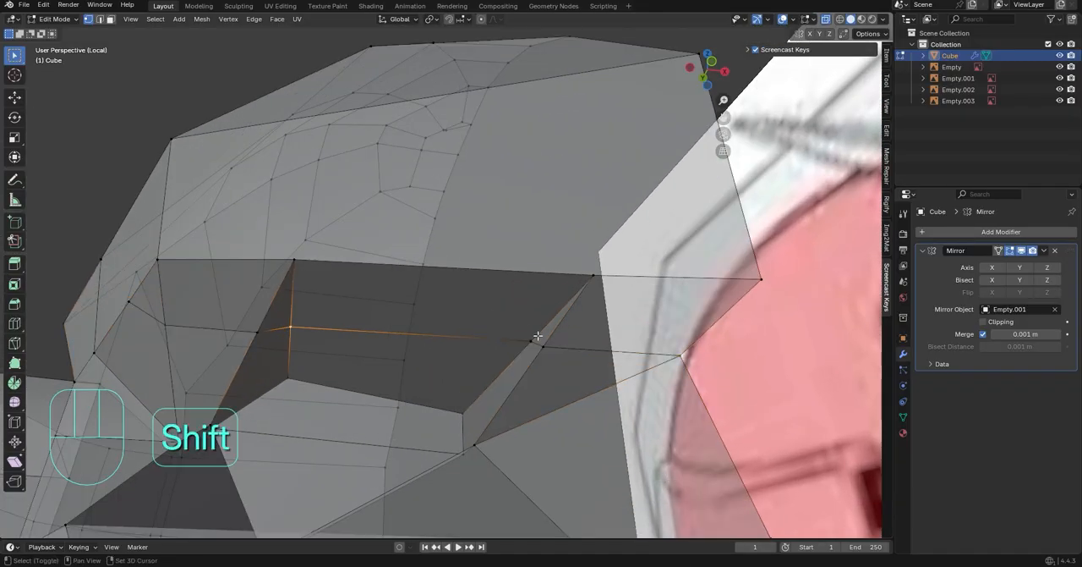
pyautogui.press('s')
pyautogui.press('z')
pyautogui.press('KP_0')
pyautogui.click(464, 355)
# Slide the inner vertex beneath the brow along its edge by a factor of about 0.338
pyautogui.moveTo(469, 355); pyautogui.dragTo(596, 338, button='middle')
pyautogui.click(448, 262)
pyautogui.press('g')
pyautogui.press('g')
pyautogui.moveTo(569, 282); pyautogui.dragTo(718, 365, button='middle')
pyautogui.click(575, 290)
# Move the slid inner brow vertex backward along Y by about 0.06 m
pyautogui.press('g')
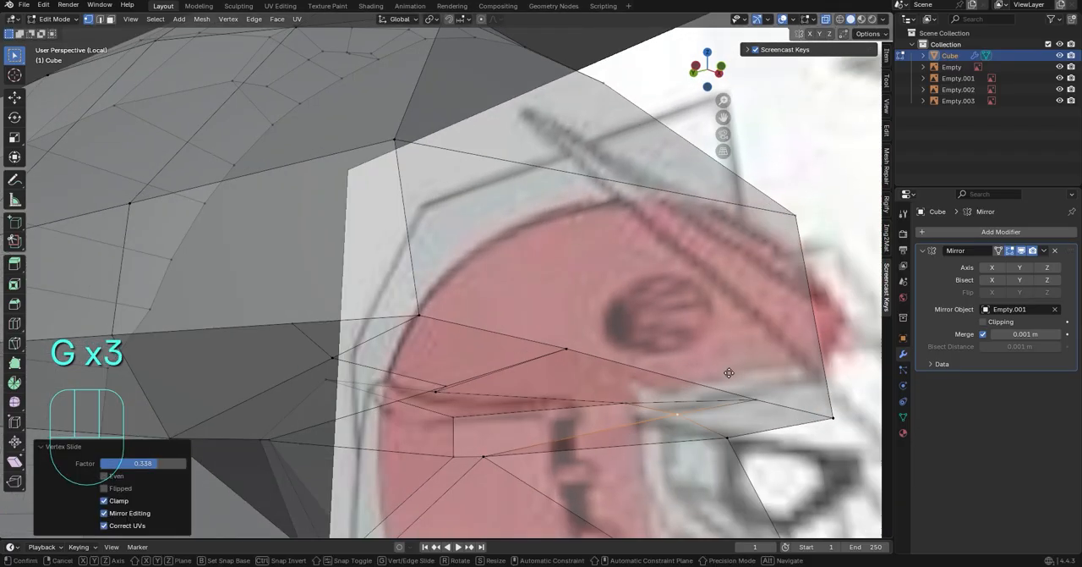
pyautogui.press('y')
pyautogui.press('c')
pyautogui.press('x')
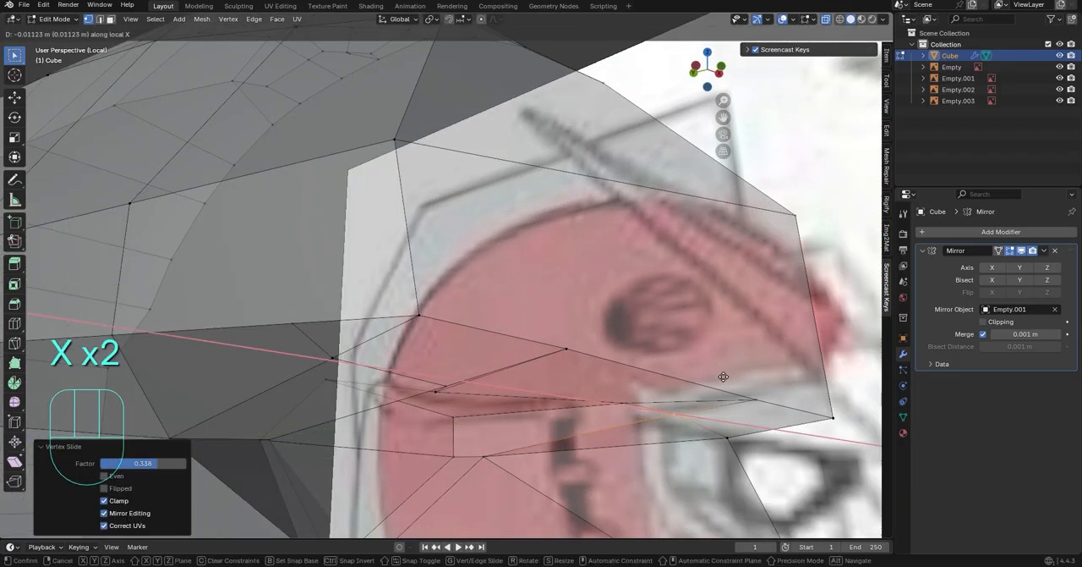
pyautogui.click(684, 370)
# Knife-cut an edge from the inner brow vertex to the centre line and remove the old edge below it
pyautogui.moveTo(684, 370); pyautogui.dragTo(539, 396, button='middle')
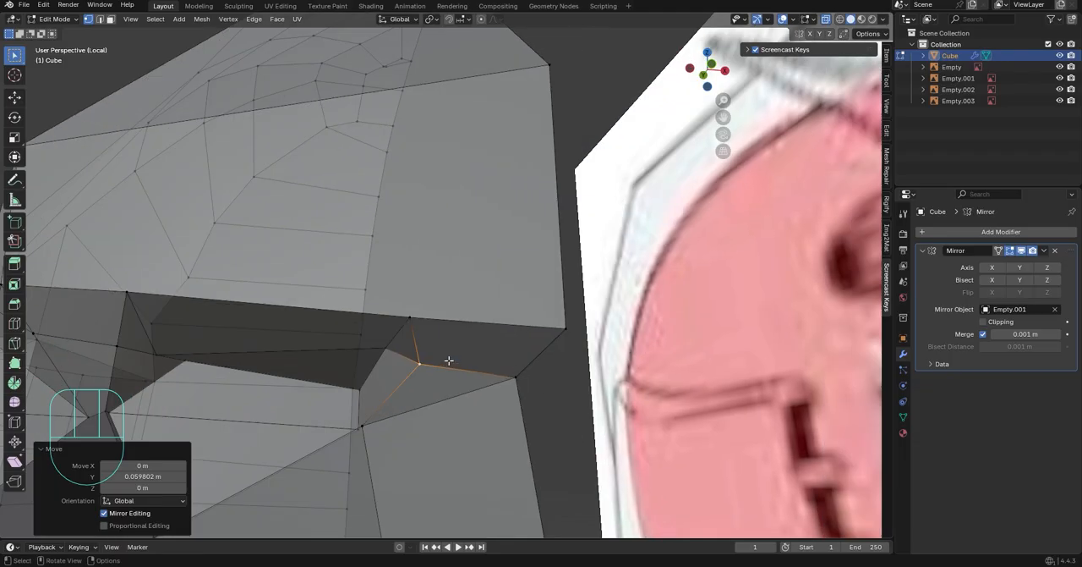
pyautogui.click(525, 367)
pyautogui.press('Return')
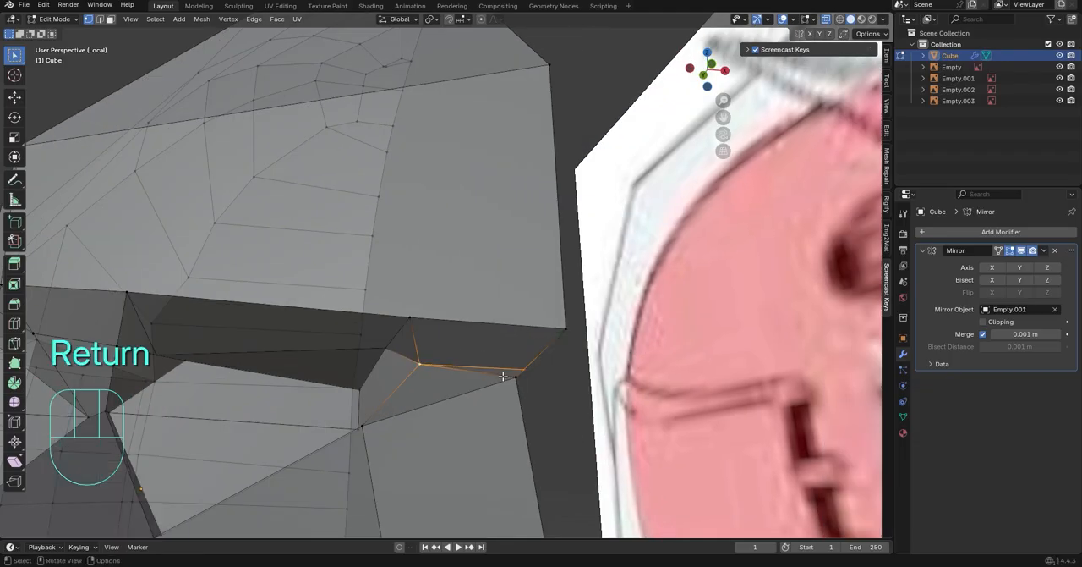
pyautogui.rightClick(589, 411)
pyautogui.click(570, 541)
# Select the new edge between the inner brow vertex and the centre line and adjust its height along Z
pyautogui.click(489, 369)
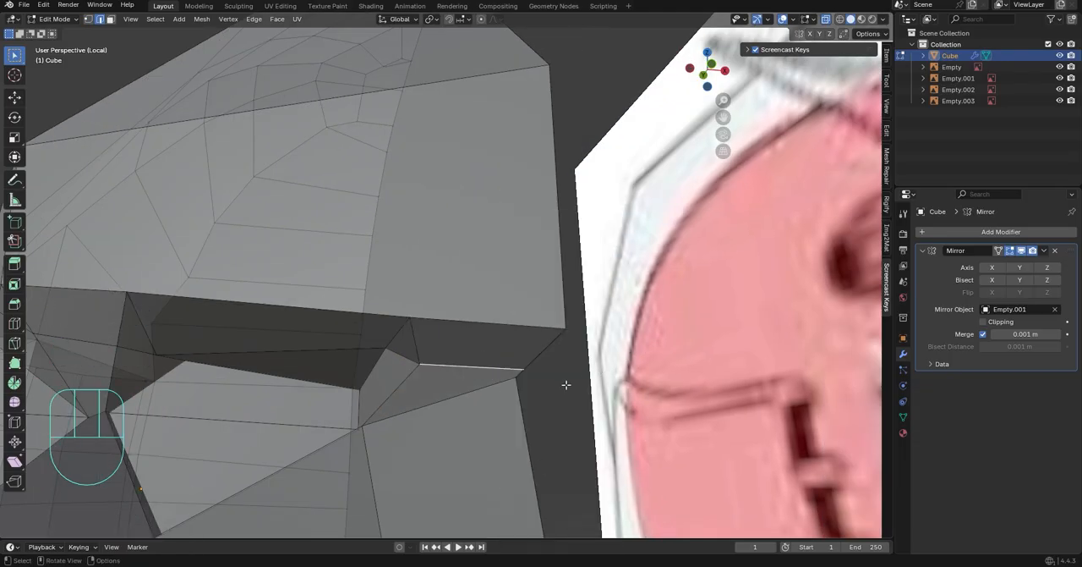
pyautogui.press('g')
pyautogui.press('z')
pyautogui.click(511, 370)
pyautogui.keyDown('shift'); pyautogui.moveTo(511, 370); pyautogui.dragTo(549, 317, button='middle'); pyautogui.keyUp('shift')
# Flatten the inner brow edge along Y with a scale of 0 and shift it along Y
pyautogui.press('s')
pyautogui.press('x')
pyautogui.press('y')
pyautogui.press('KP_0')
pyautogui.click(525, 413)
pyautogui.moveTo(550, 317); pyautogui.dragTo(627, 332, button='middle')
pyautogui.press('g')
pyautogui.press('y')
pyautogui.click(492, 369)
# Select the vertices beneath the brow and flatten them along Z and Y with a scale of 0
pyautogui.moveTo(492, 369); pyautogui.dragTo(464, 280, button='middle')
pyautogui.click(336, 243)
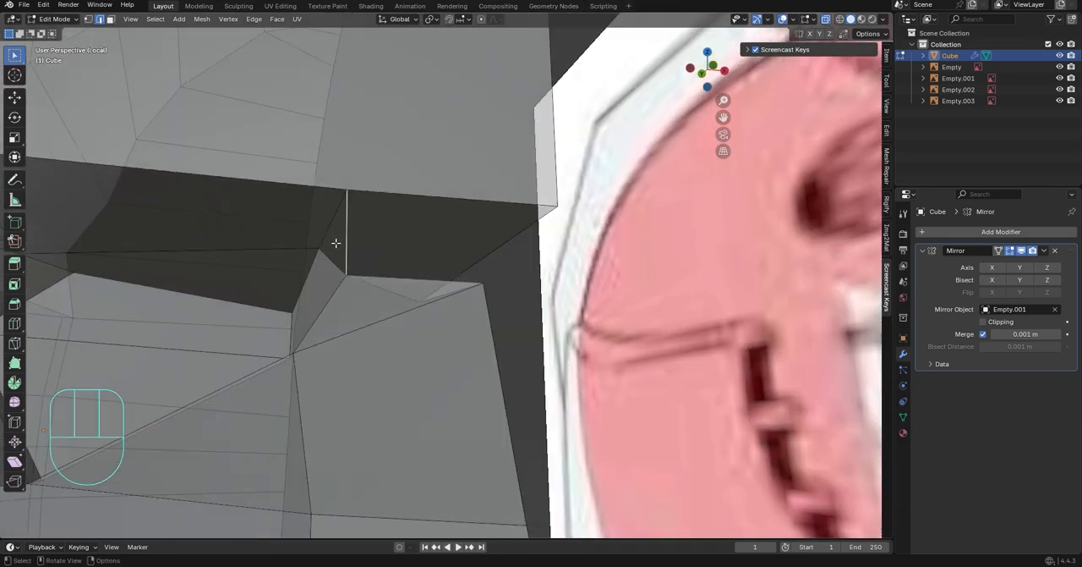
pyautogui.moveTo(377, 274); pyautogui.dragTo(568, 224, button='middle')
pyautogui.click(388, 275)
pyautogui.press('s')
pyautogui.press('z')
pyautogui.press('KP_0')
pyautogui.click(418, 287)
pyautogui.press('s')
pyautogui.press('x')
pyautogui.click(539, 280)
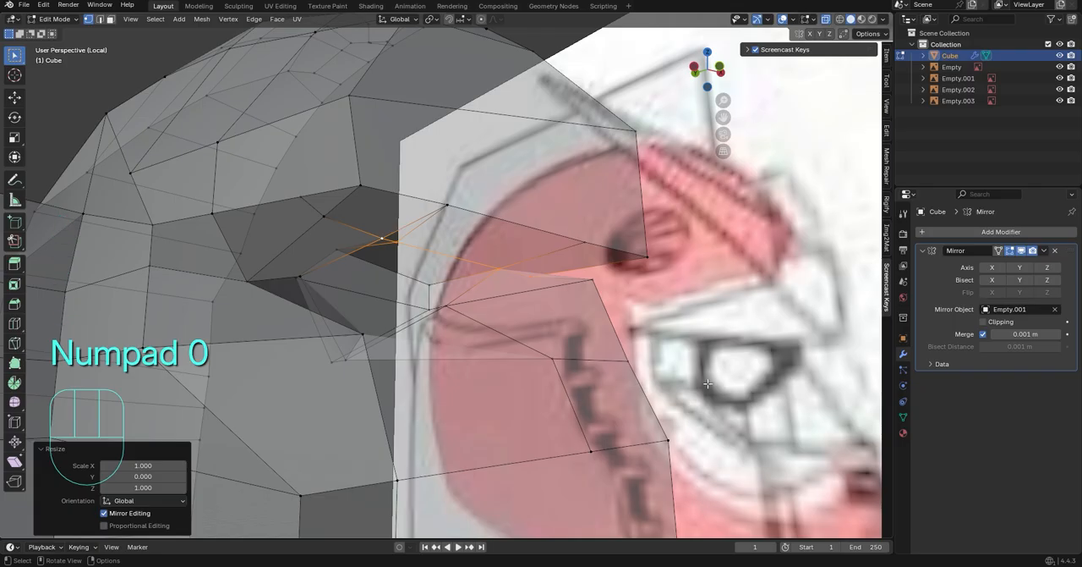
# Leave mesh editing and exit local view to bring back all the reference images
pyautogui.moveTo(707, 383); pyautogui.dragTo(649, 283, button='middle')
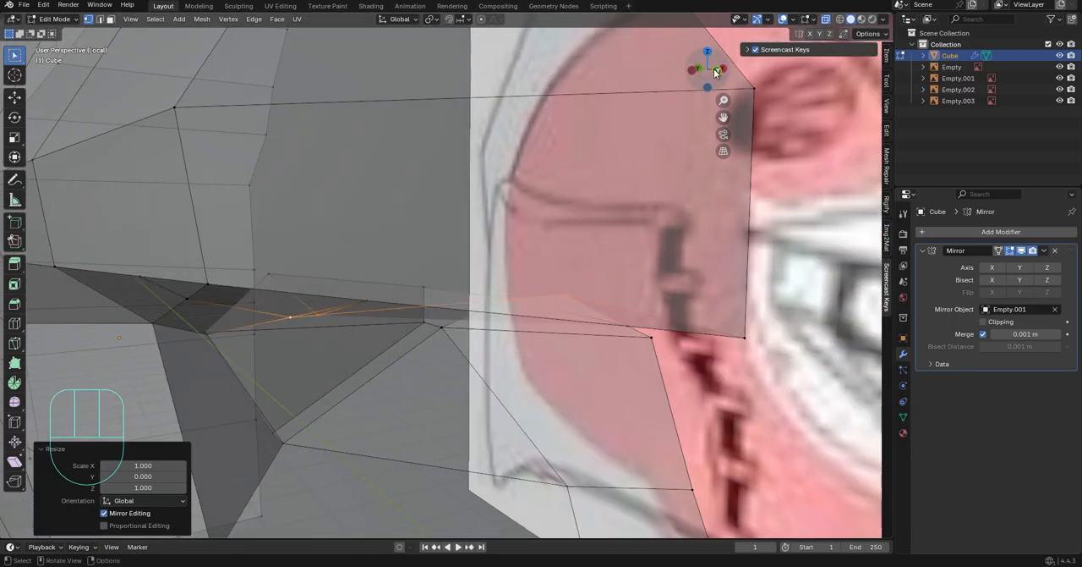
pyautogui.click(716, 73)
pyautogui.keyDown('shift'); pyautogui.moveTo(637, 336); pyautogui.dragTo(681, 246, button='middle'); pyautogui.keyUp('shift')
pyautogui.scroll(-9, 747, 143)
pyautogui.moveTo(616, 245); pyautogui.dragTo(462, 137, button='middle')
pyautogui.press('Tab')
pyautogui.press('/')
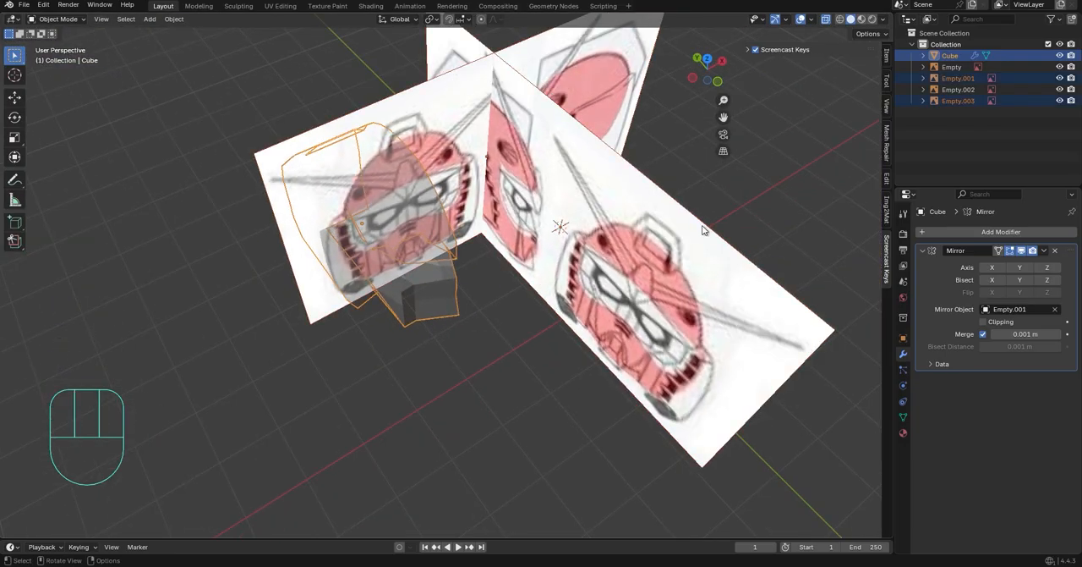
# Isolate the head together with its reference images and return to mesh editing in front view around the eye
pyautogui.press('/')
pyautogui.moveTo(705, 230); pyautogui.dragTo(591, 191, button='middle')
pyautogui.click(710, 73)
pyautogui.scroll(11, 461, 346)
pyautogui.keyDown('shift'); pyautogui.moveTo(429, 273); pyautogui.dragTo(615, 226, button='middle'); pyautogui.keyUp('shift')
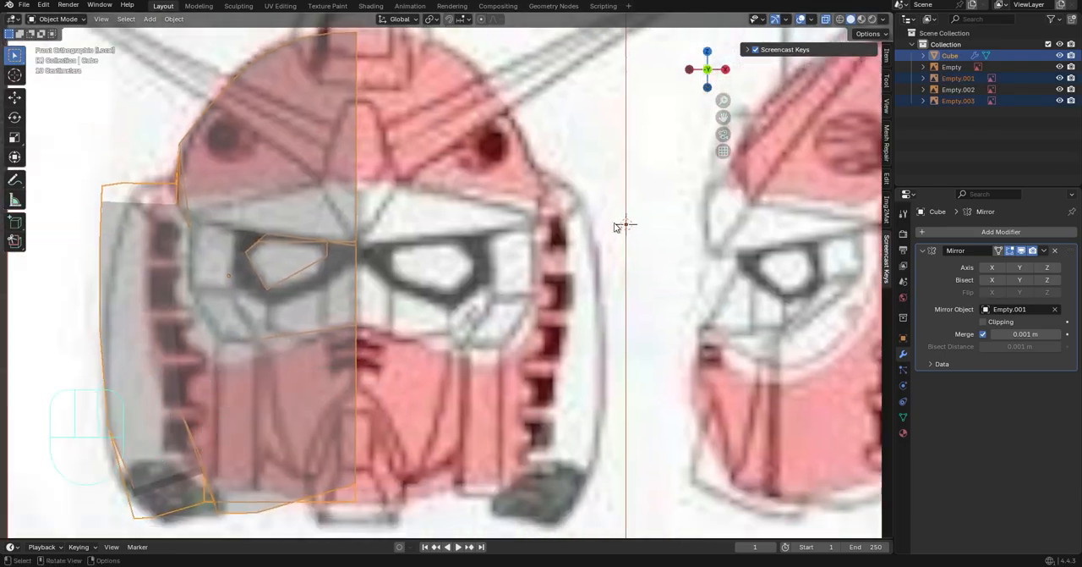
pyautogui.press('Tab')
pyautogui.scroll(6, 615, 227)
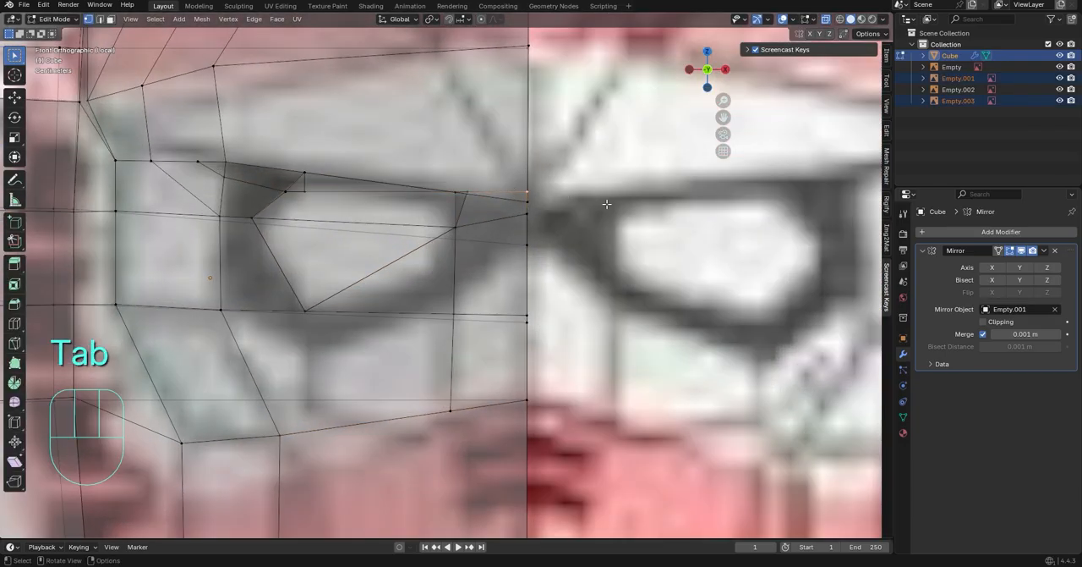
# Try to shift the brow vertex at the centre line along Z and to dissolve it
pyautogui.press('g')
pyautogui.press('z')
pyautogui.hotkey('ctrl', 'z')
pyautogui.hotkey('ctrl', 'x')
pyautogui.hotkey('ctrl', 'z')
# Select the faces and edges forming the brow's underside and flatten them along Z with a scale of 0
pyautogui.keyDown('shift'); pyautogui.click(443, 177); pyautogui.keyUp('shift')
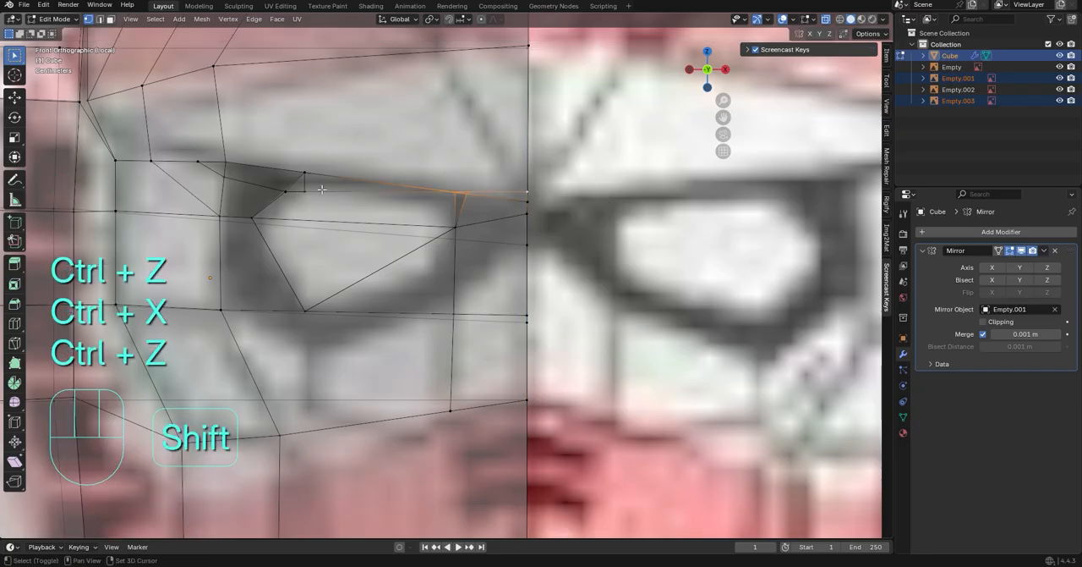
pyautogui.moveTo(321, 189); pyautogui.dragTo(384, 179, button='middle')
pyautogui.press('3')
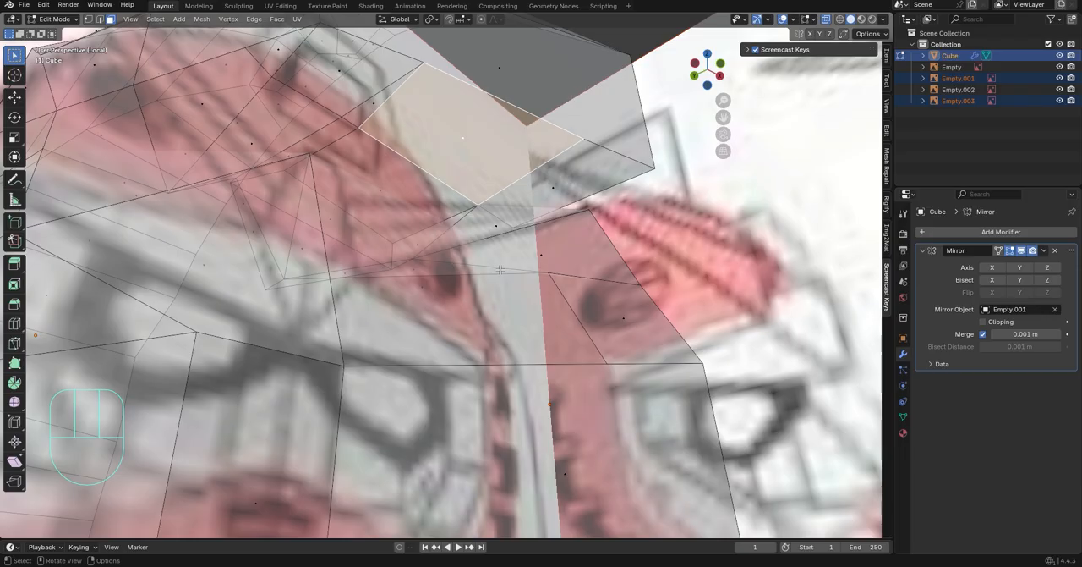
pyautogui.moveTo(500, 270); pyautogui.dragTo(498, 224, button='middle')
pyautogui.keyDown('shift'); pyautogui.click(395, 242); pyautogui.keyUp('shift')
pyautogui.keyDown('shift'); pyautogui.click(497, 161); pyautogui.keyUp('shift')
pyautogui.moveTo(498, 161); pyautogui.dragTo(597, 207, button='middle')
pyautogui.keyDown('shift'); pyautogui.click(313, 123); pyautogui.keyUp('shift')
pyautogui.keyDown('shift'); pyautogui.click(352, 147); pyautogui.keyUp('shift')
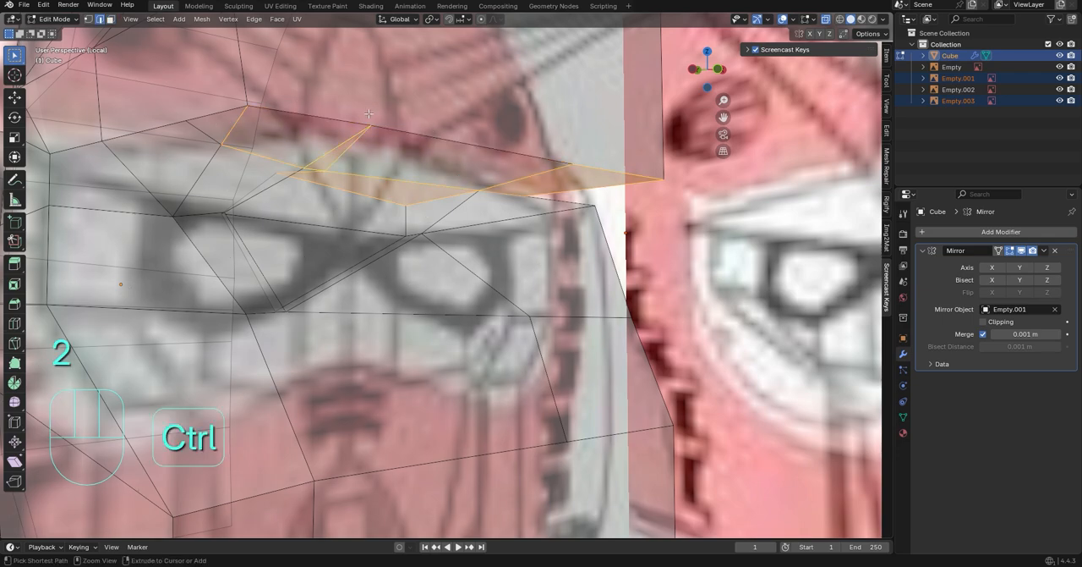
pyautogui.press('s')
pyautogui.press('z')
pyautogui.press('KP_0')
pyautogui.click(664, 188)
# Rotate the flattened brow underside about 7° around Y in front view and shift it about 0.0046 m along Z
pyautogui.moveTo(664, 188); pyautogui.dragTo(575, 237, button='middle')
pyautogui.click(715, 73)
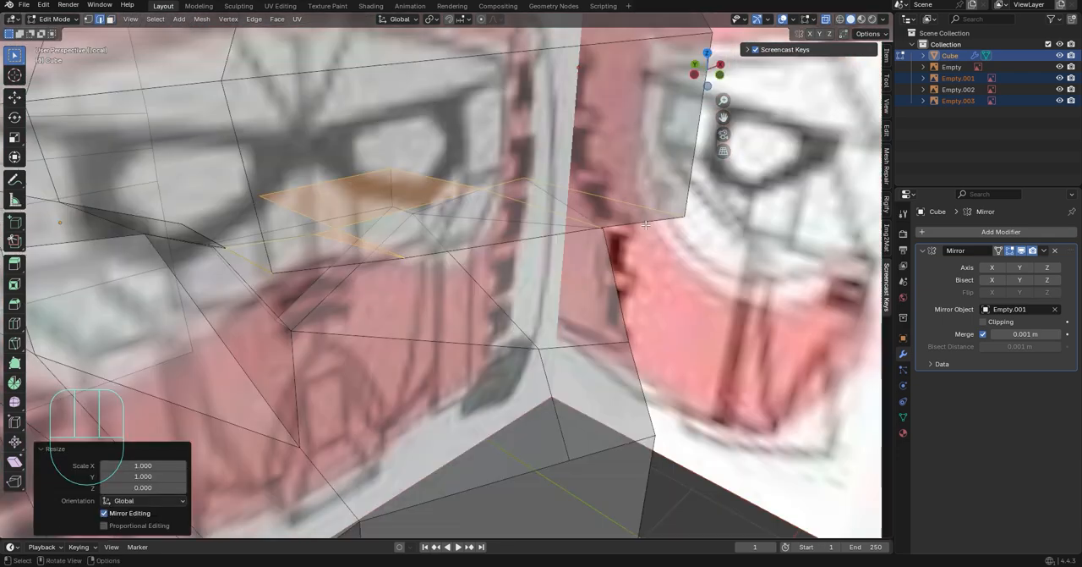
pyautogui.keyDown('shift'); pyautogui.click(573, 239); pyautogui.keyUp('shift')
pyautogui.press('KP_1')
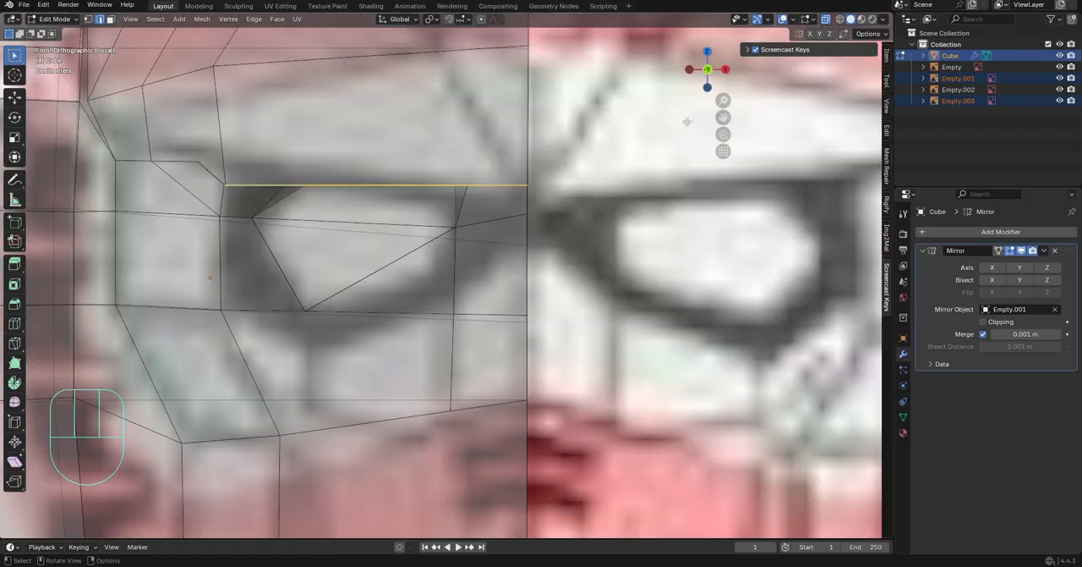
pyautogui.press('r')
pyautogui.click(668, 203)
pyautogui.press('g')
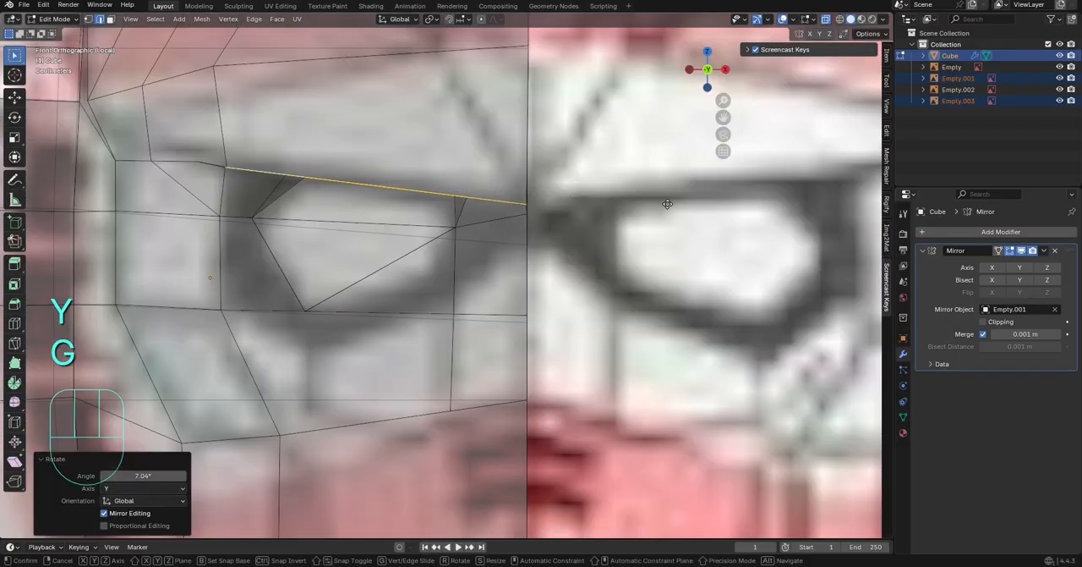
pyautogui.press('z')
pyautogui.click(720, 225)
# Merge two neighbouring vertices on the underside of the brow
pyautogui.moveTo(720, 225); pyautogui.dragTo(672, 303, button='middle')
pyautogui.scroll(6, 415, 270)
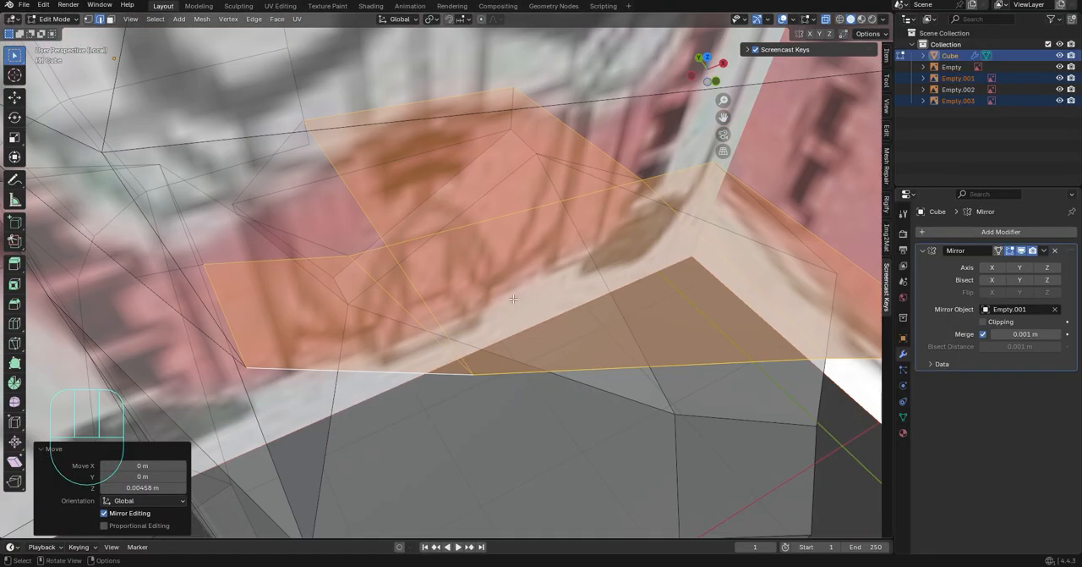
pyautogui.press('1')
pyautogui.click(338, 283)
pyautogui.keyDown('ctrl'); pyautogui.click(423, 258); pyautogui.keyUp('ctrl')
pyautogui.press('m')
pyautogui.click(440, 265)
# Slide the vertex above the eye along its edge and align it with its neighbour using an X scale of 0
pyautogui.moveTo(440, 265); pyautogui.dragTo(372, 284, button='middle')
pyautogui.click(385, 258)
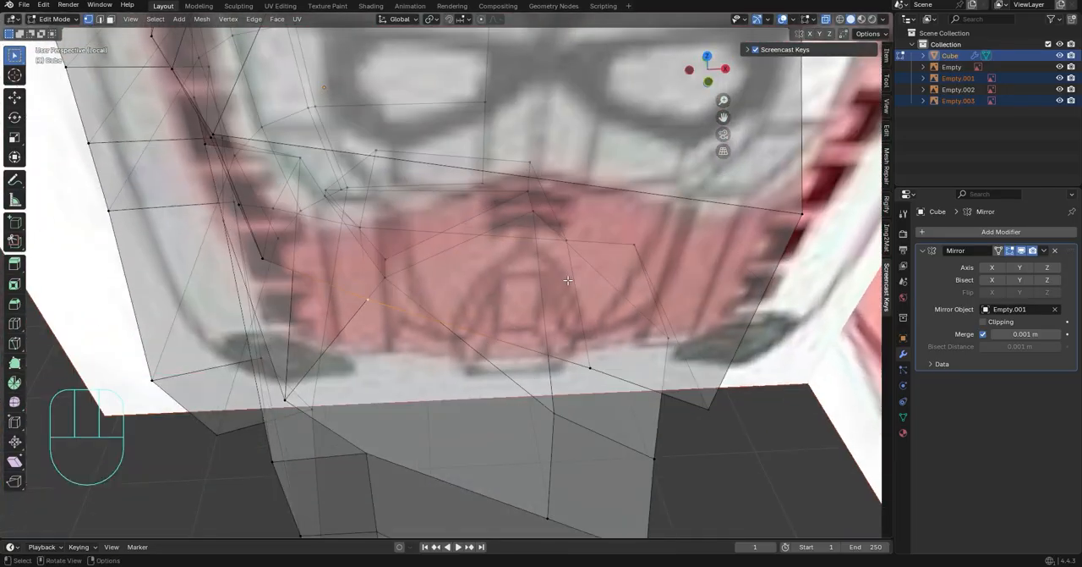
pyautogui.press('g')
pyautogui.press('g')
pyautogui.click(366, 272)
pyautogui.keyDown('shift'); pyautogui.click(363, 225); pyautogui.keyUp('shift')
pyautogui.press('s')
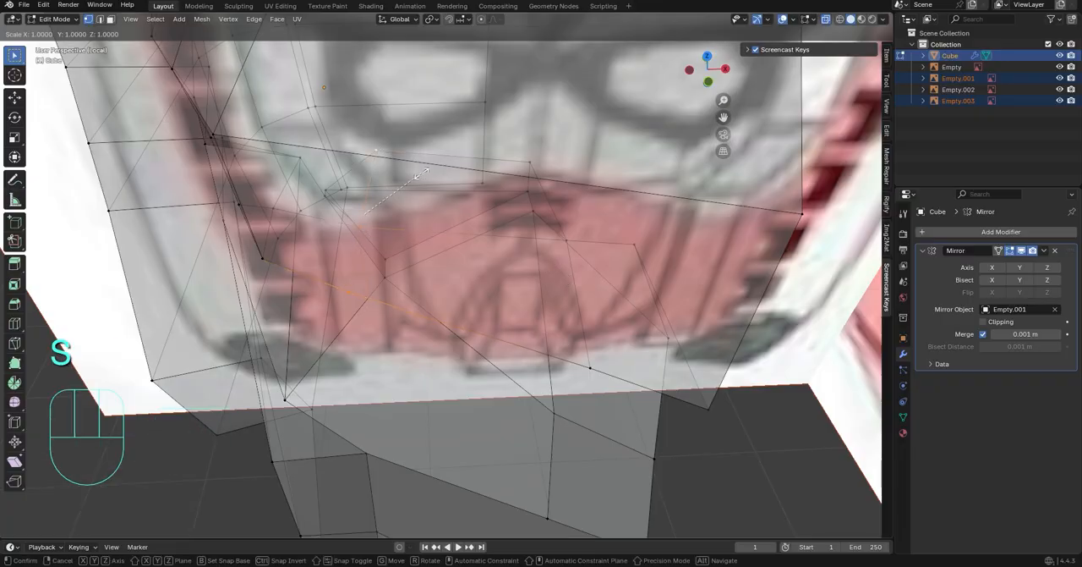
pyautogui.click(422, 174)
# Move the vertices above the eye's outer corner about -0.038 m along X to match the front drawing
pyautogui.click(709, 82)
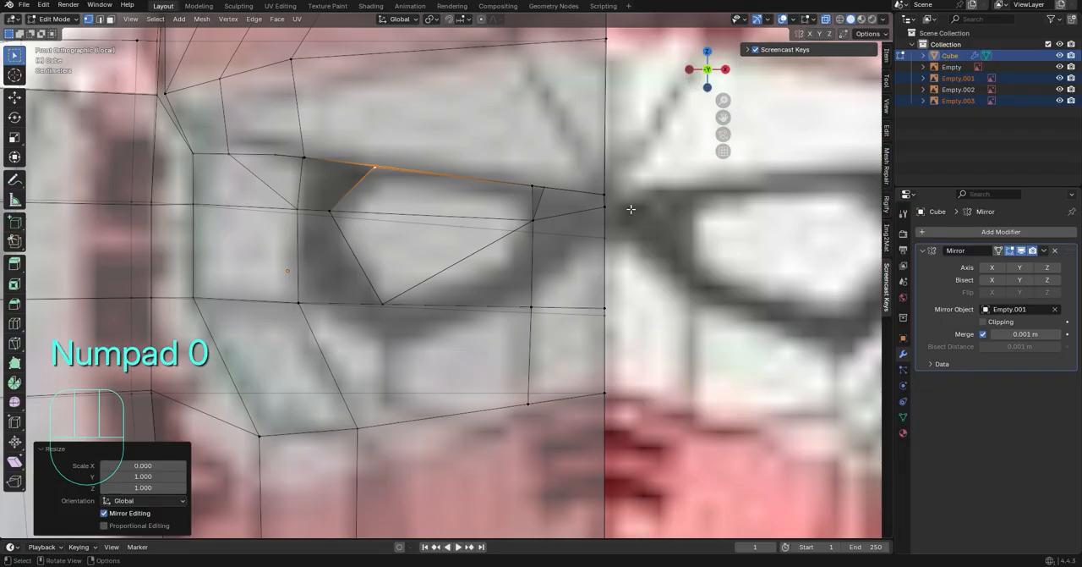
pyautogui.press('g')
pyautogui.press('g')
pyautogui.press('x')
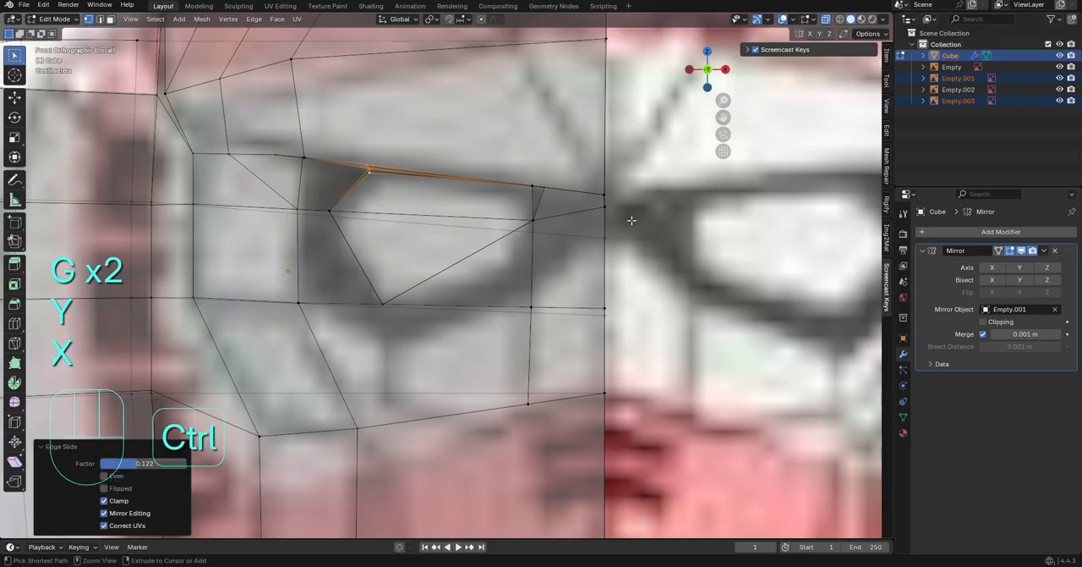
pyautogui.hotkey('ctrl', 'z')
pyautogui.press('g')
pyautogui.press('x')
pyautogui.click(625, 219)
pyautogui.press('g')
pyautogui.press('z')
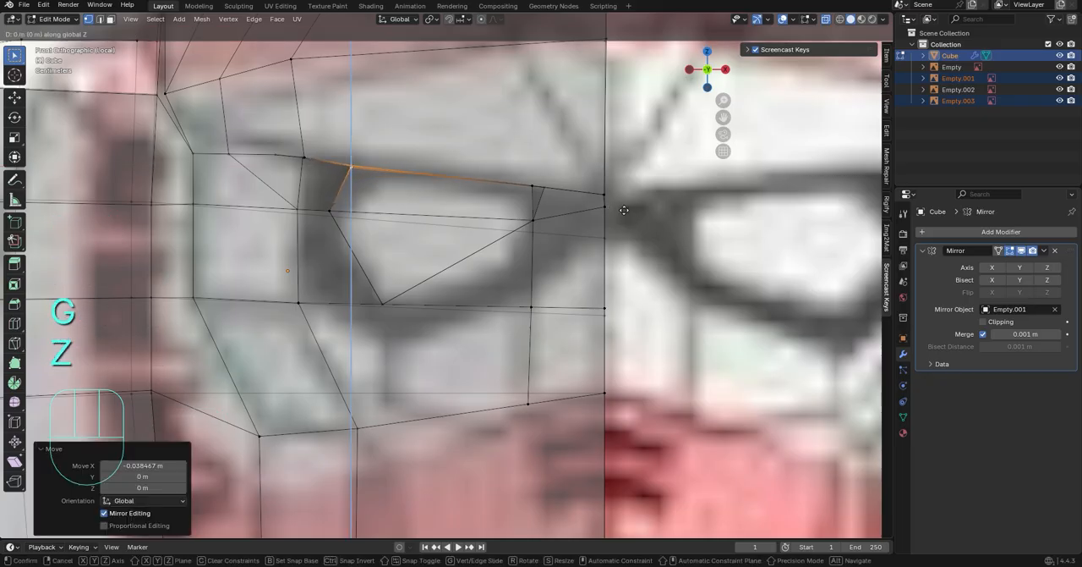
pyautogui.click(624, 209)
# Isolate the head mesh alone in local view, without the reference images
pyautogui.moveTo(624, 209); pyautogui.dragTo(540, 278, button='middle')
pyautogui.press('/')
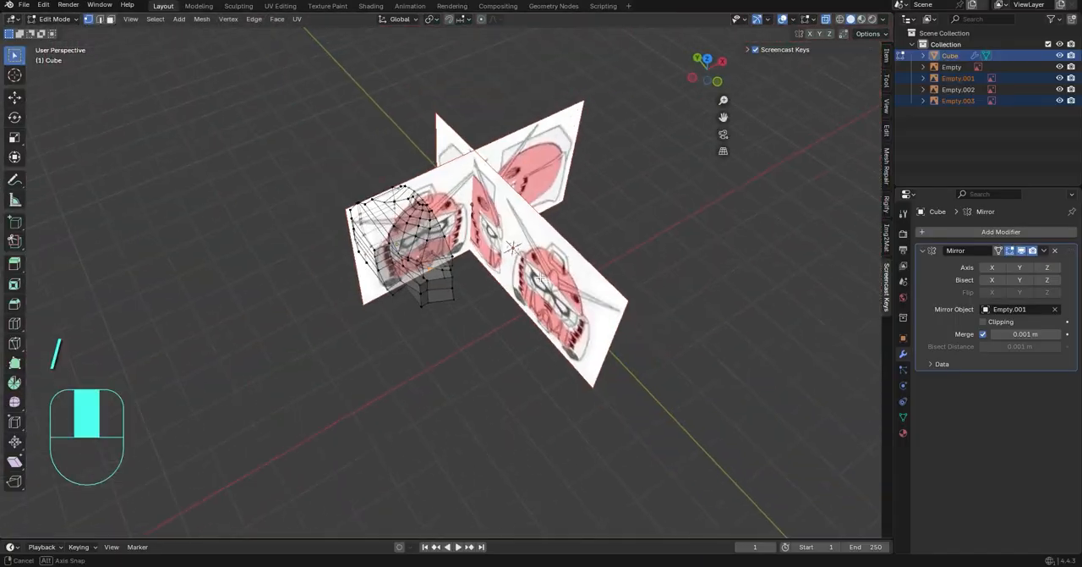
pyautogui.press('/')
pyautogui.click(865, 34)
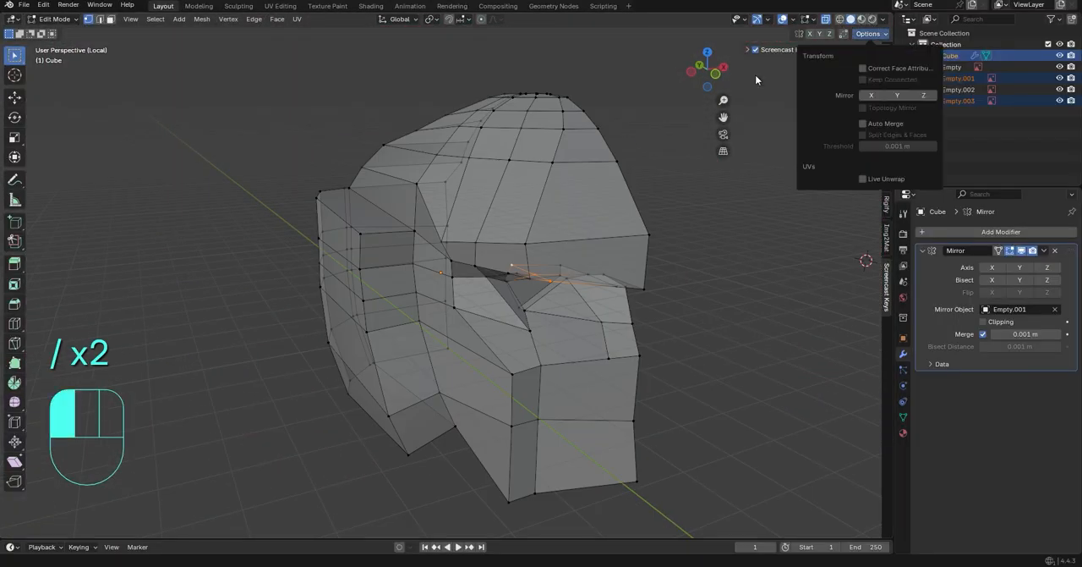
pyautogui.moveTo(755, 74); pyautogui.dragTo(703, 365, button='middle')
pyautogui.press('Tab')
pyautogui.press('Tab')
# Select the cheek and nose faces beneath the eye opening
pyautogui.click(525, 324)
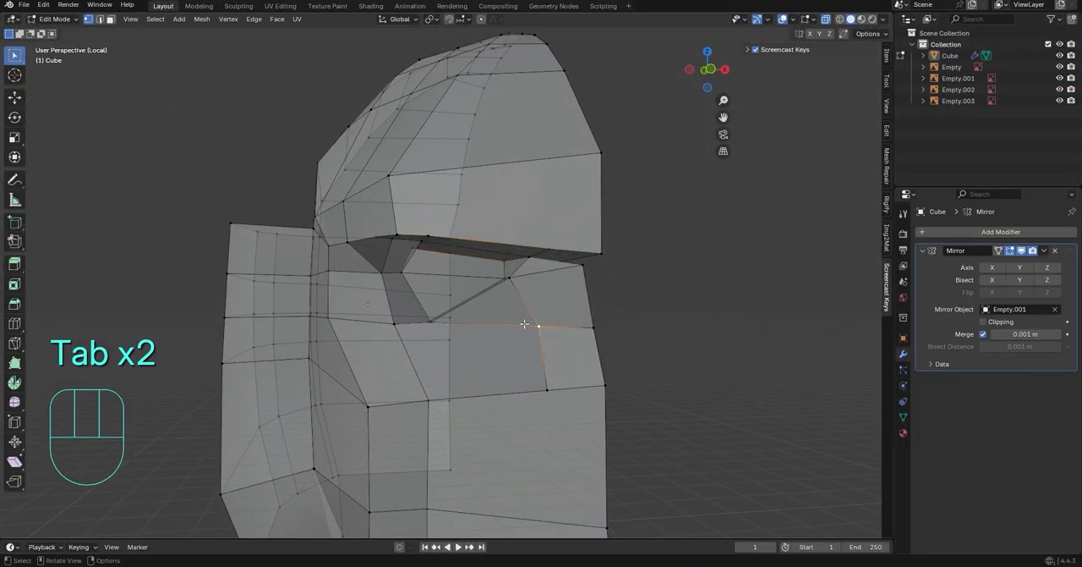
pyautogui.press('3')
pyautogui.click(507, 311)
pyautogui.keyDown('shift'); pyautogui.click(493, 355); pyautogui.keyUp('shift')
pyautogui.keyDown('shift'); pyautogui.click(554, 301); pyautogui.keyUp('shift')
pyautogui.keyDown('shift'); pyautogui.click(565, 350); pyautogui.keyUp('shift')
pyautogui.moveTo(558, 349); pyautogui.dragTo(461, 317, button='middle')
pyautogui.scroll(4, 423, 325)
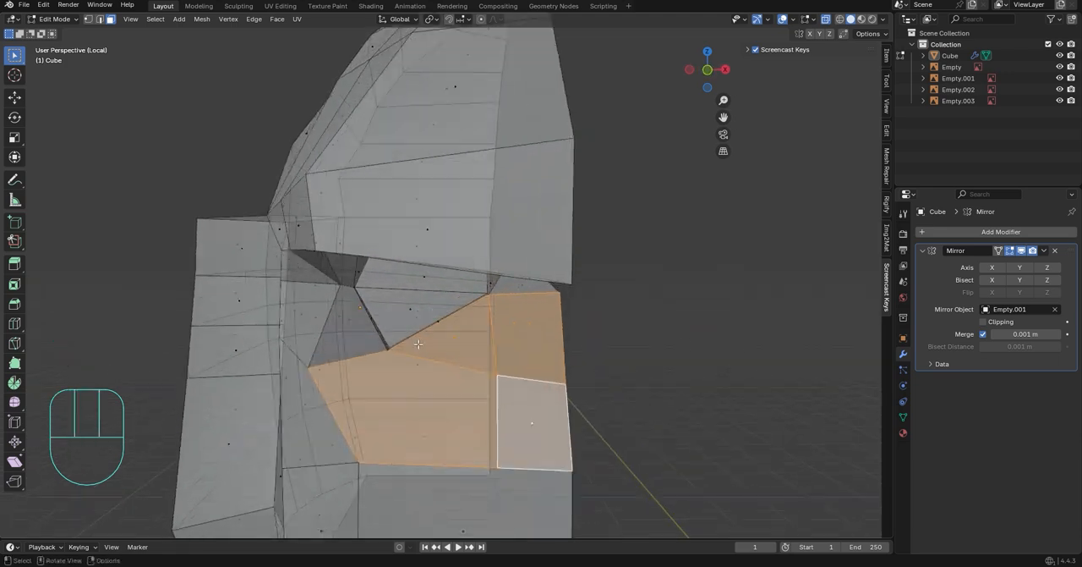
pyautogui.moveTo(346, 333); pyautogui.dragTo(429, 308, button='middle')
pyautogui.scroll(-5, 328, 368)
pyautogui.scroll(2, 433, 216)
pyautogui.keyDown('shift'); pyautogui.click(445, 213); pyautogui.keyUp('shift')
# Undo the long run of recent edits to the brow and recessed eye
pyautogui.hotkey('ctrl', 'z')
pyautogui.hotkey('ctrl', 'z')
pyautogui.hotkey('ctrl', 'z')
pyautogui.hotkey('ctrl', 'z')
pyautogui.hotkey('ctrl', 'z')
pyautogui.hotkey('ctrl', 'z')
pyautogui.hotkey('ctrl', 'z')
pyautogui.hotkey('ctrl', 'z')
pyautogui.hotkey('ctrl', 'z')
pyautogui.hotkey('ctrl', 'z')
pyautogui.hotkey('ctrl', 'z')
pyautogui.hotkey('ctrl', 'z')
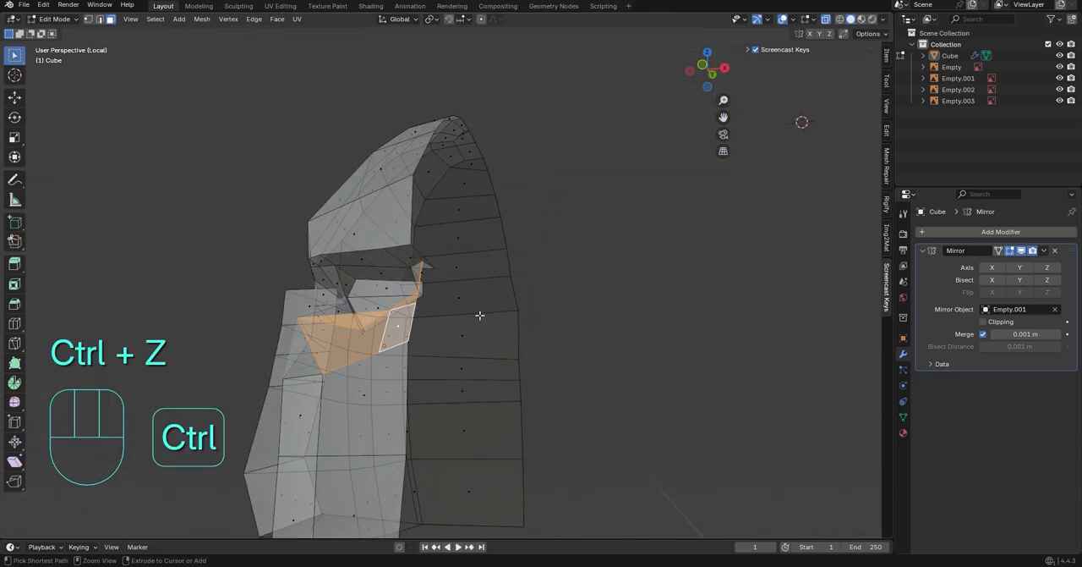
pyautogui.hotkey('ctrl', 'z')
pyautogui.hotkey('ctrl', 'z')
pyautogui.hotkey('ctrl', 'z')
pyautogui.hotkey('ctrl', 'z')
pyautogui.hotkey('ctrl', 'z')
pyautogui.hotkey('ctrl', 'z')
pyautogui.hotkey('ctrl', 'z')
pyautogui.hotkey('ctrl', 'z')
pyautogui.hotkey('ctrl', 'z')
pyautogui.hotkey('ctrl', 'z')
pyautogui.hotkey('ctrl', 'z')
pyautogui.hotkey('ctrl', 'z')
pyautogui.hotkey('ctrl', 'z')
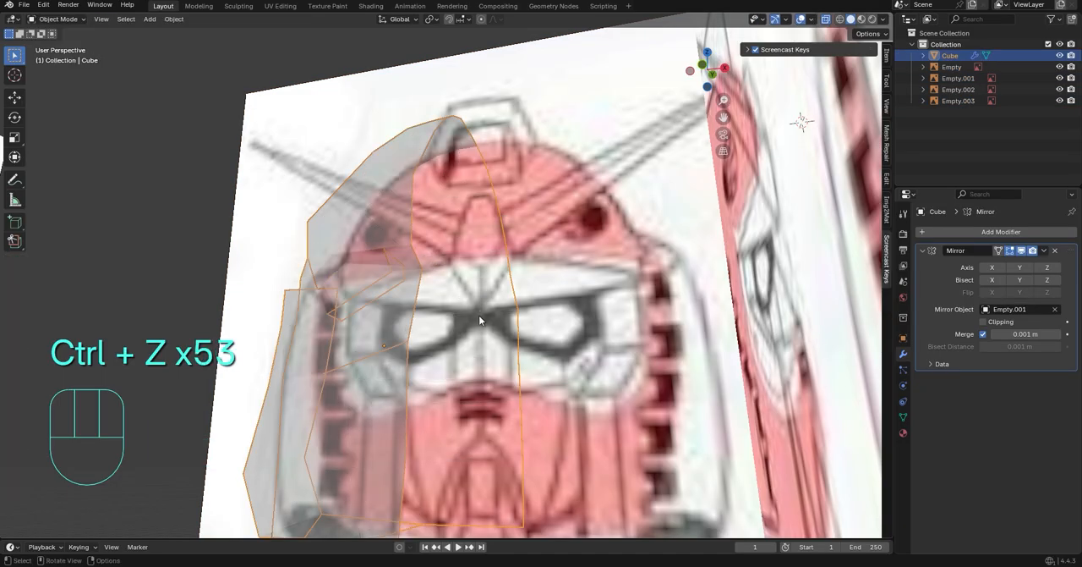
pyautogui.hotkey('ctrl', 'z')
# In the side view, move the brow band's rear corner vertex about 0.015 m along Z
pyautogui.moveTo(578, 361); pyautogui.dragTo(563, 290, button='middle')
pyautogui.click(712, 74)
pyautogui.scroll(1, 562, 290)
pyautogui.moveTo(482, 270); pyautogui.dragTo(254, 236, button='middle')
pyautogui.click(698, 75)
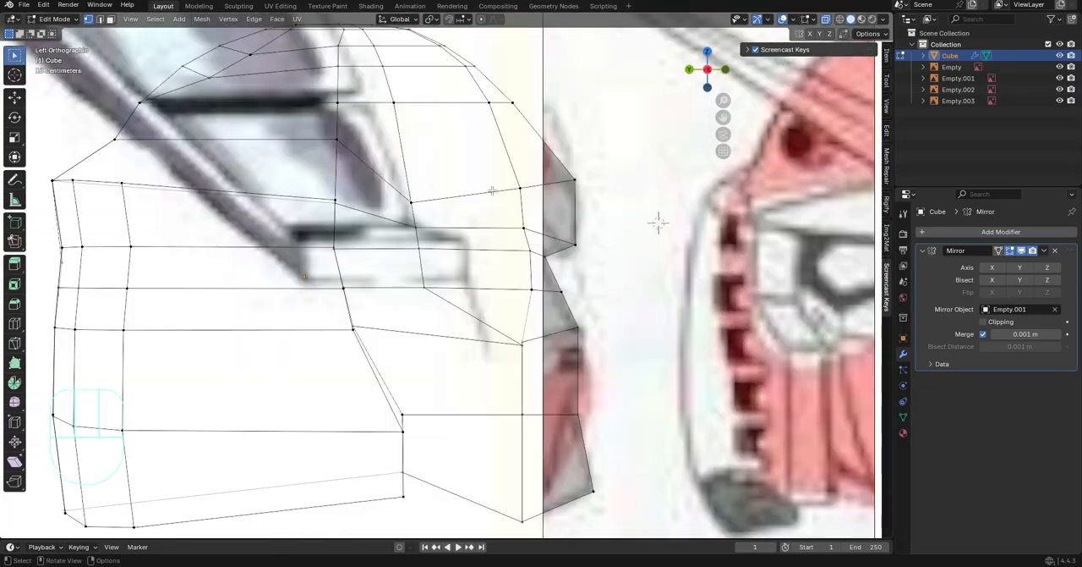
pyautogui.click(708, 70)
pyautogui.press('g')
pyautogui.press('z')
pyautogui.click(484, 215)
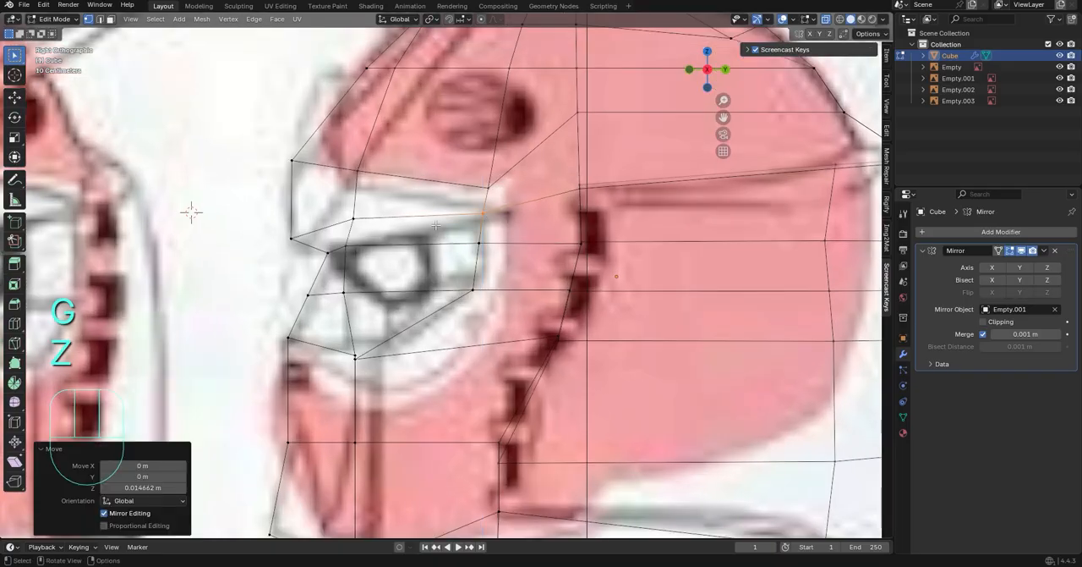
# Raise the eye band's upper rear vertex along Z to the top line of the eye in the side drawing
pyautogui.click(352, 217)
pyautogui.click(481, 244)
pyautogui.press('g')
pyautogui.press('z')
pyautogui.click(482, 229)
# Raise the brow band's rear corner vertex along Z and slide the helmet vertex above it upward along its edge
pyautogui.click(484, 214)
pyautogui.press('g')
pyautogui.press('z')
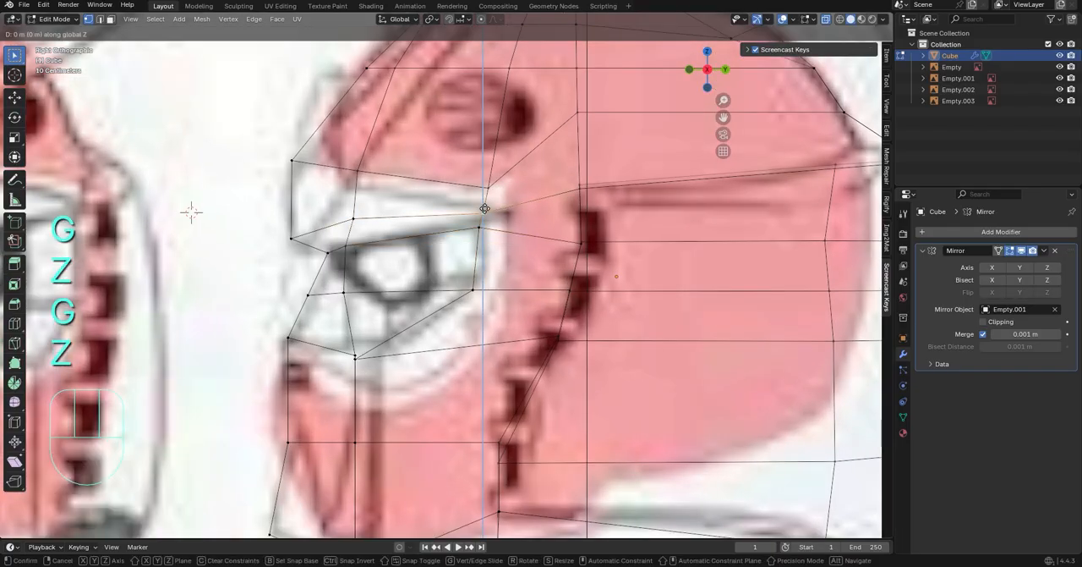
pyautogui.click(485, 202)
pyautogui.click(490, 186)
pyautogui.press('g')
pyautogui.press('g')
pyautogui.click(482, 205)
# Move the brow band's rear corner vertex up along Z and backward along Y to the edge of the white visor area
pyautogui.press('g')
pyautogui.press('z')
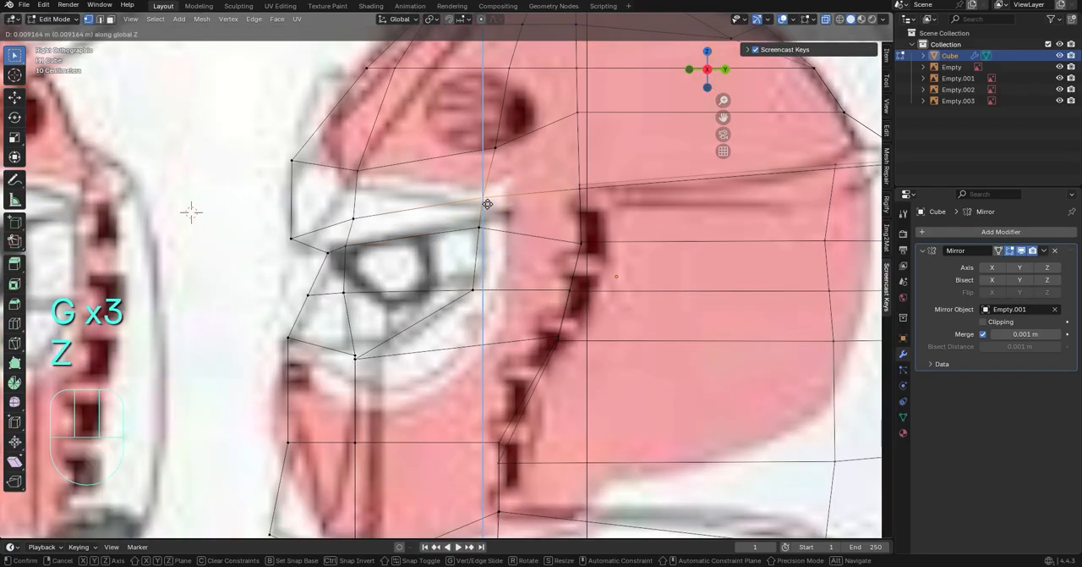
pyautogui.click(484, 204)
pyautogui.press('g')
pyautogui.press('y')
pyautogui.click(509, 201)
pyautogui.press('g')
pyautogui.press('z')
pyautogui.click(512, 180)
# Shift the eye band's upper rear vertex backward along Y and slightly up along Z to follow the side drawing
pyautogui.press('g')
pyautogui.press('y')
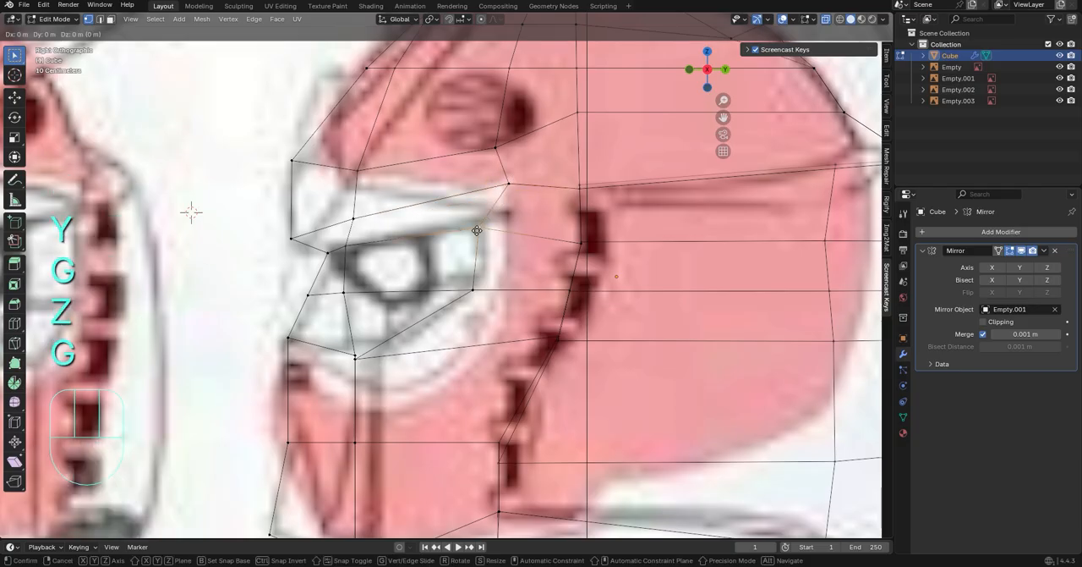
pyautogui.click(505, 238)
pyautogui.press('g')
pyautogui.press('y')
pyautogui.click(490, 228)
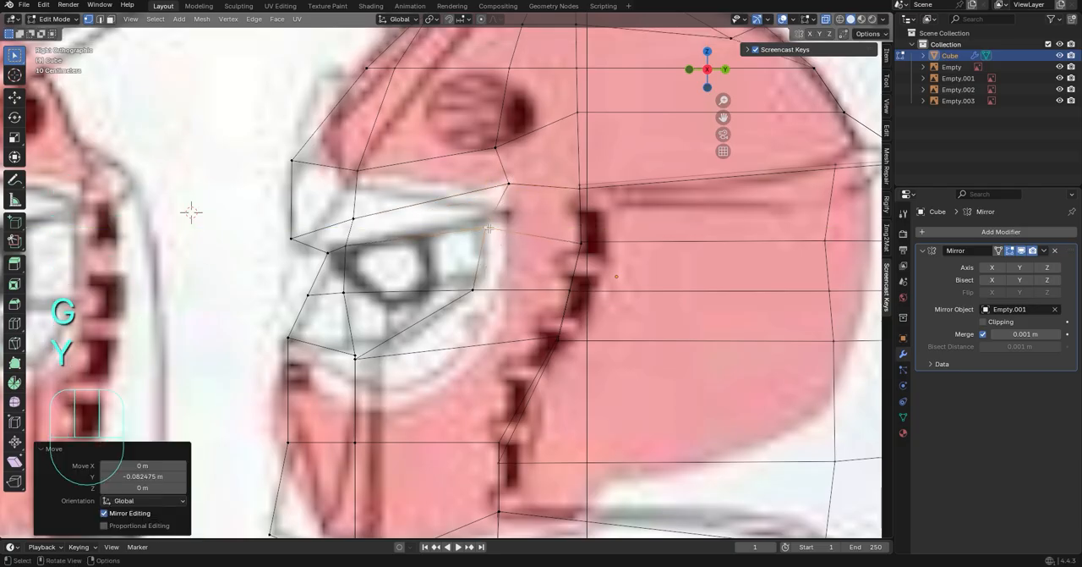
pyautogui.press('g')
pyautogui.press('x')
pyautogui.press('z')
pyautogui.click(362, 179)
pyautogui.click(350, 155)
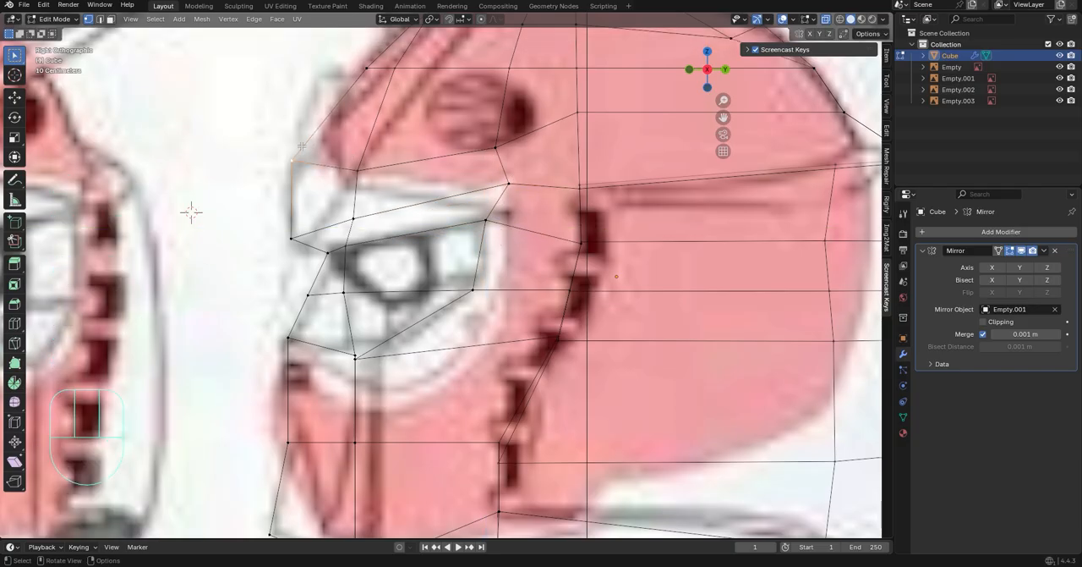
# Move the front vertex at the nose bridge backward along Y and raise it with its neighbouring vertex along Z
pyautogui.keyDown('shift'); pyautogui.moveTo(191, 211); pyautogui.dragTo(207, 172, button='middle'); pyautogui.keyUp('shift')
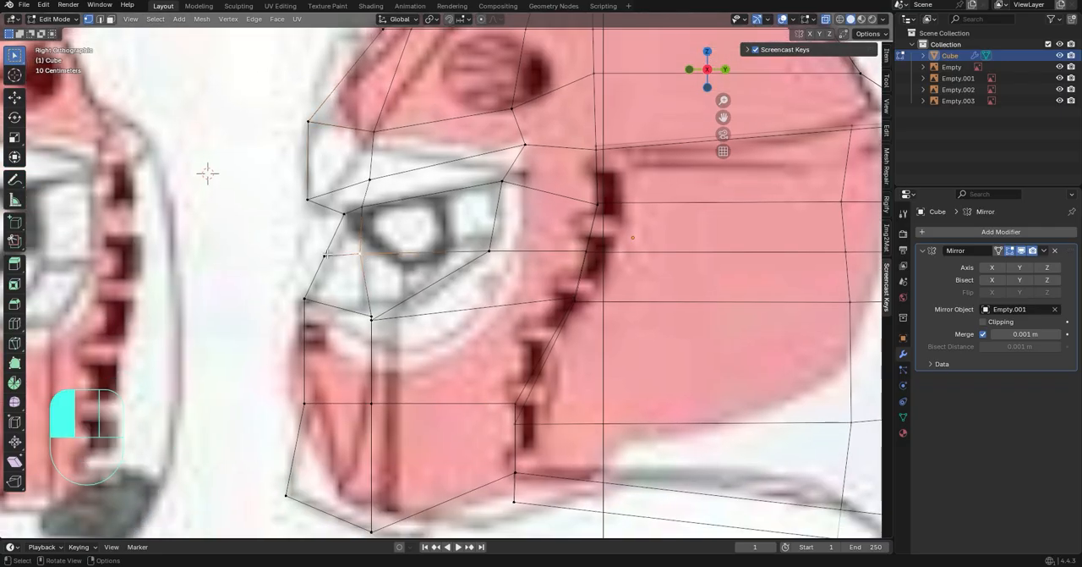
pyautogui.click(328, 255)
pyautogui.press('g')
pyautogui.press('y')
pyautogui.click(346, 249)
pyautogui.keyDown('shift'); pyautogui.click(364, 255); pyautogui.keyUp('shift')
pyautogui.press('g')
pyautogui.press('x')
pyautogui.press('z')
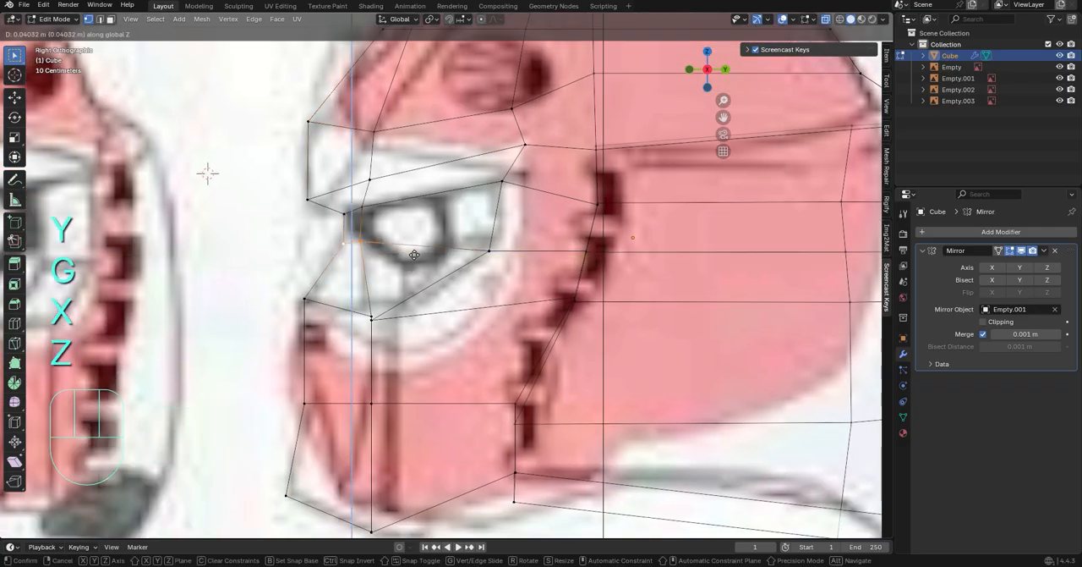
pyautogui.click(330, 308)
pyautogui.click(497, 239)
pyautogui.keyDown('shift'); pyautogui.moveTo(517, 204); pyautogui.dragTo(508, 234, button='middle'); pyautogui.keyUp('shift')
pyautogui.click(509, 234)
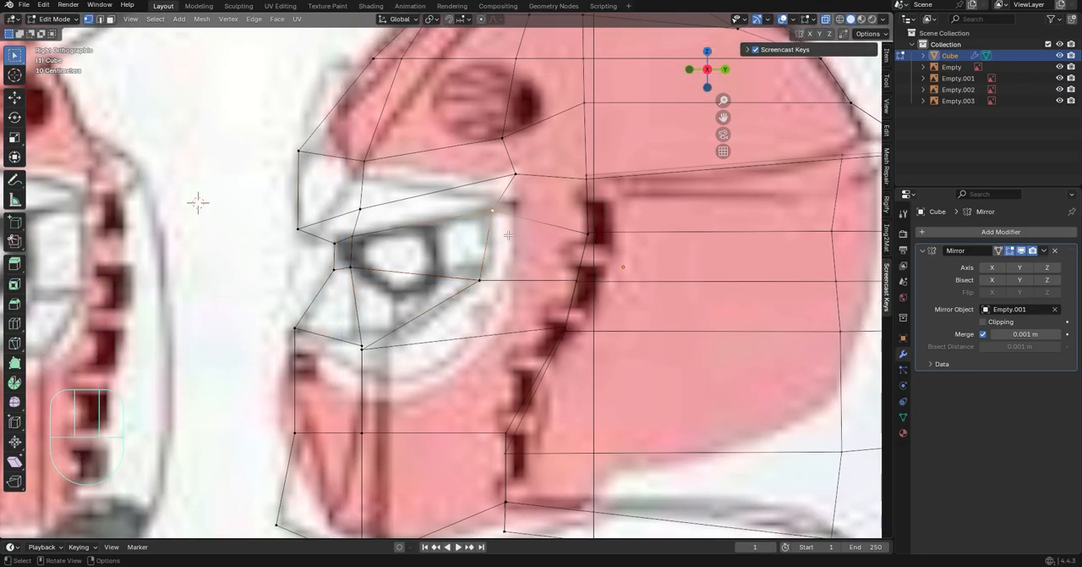
pyautogui.press('g')
pyautogui.click(510, 235)
# Slide the brow band's rear corner vertex forward along its edge and its front vertex upward by a factor of about 0.165
pyautogui.click(513, 170)
pyautogui.press('g')
pyautogui.press('g')
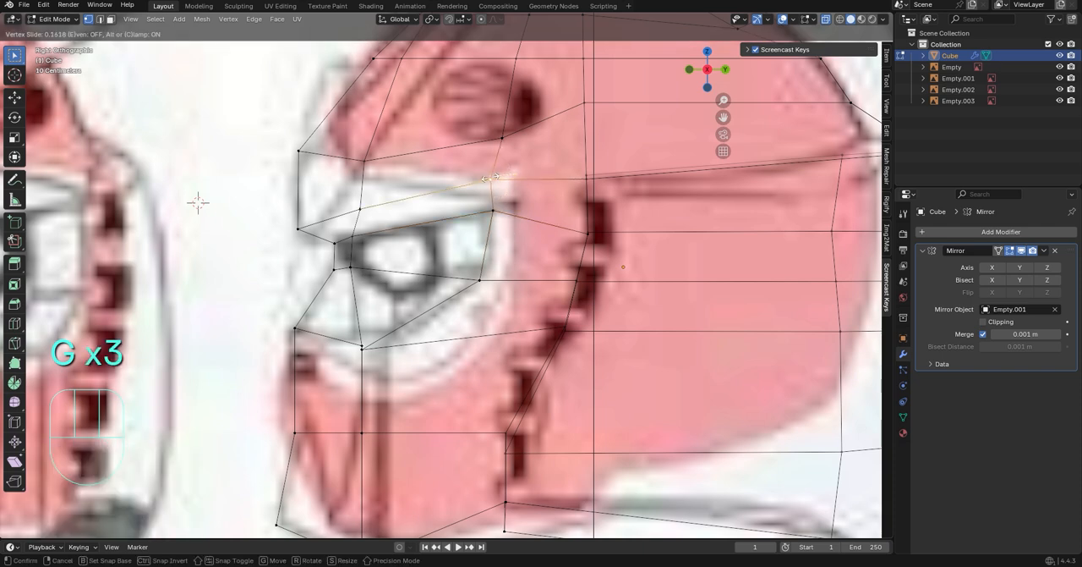
pyautogui.click(490, 175)
pyautogui.click(510, 124)
pyautogui.click(366, 214)
pyautogui.press('g')
pyautogui.press('g')
pyautogui.click(367, 207)
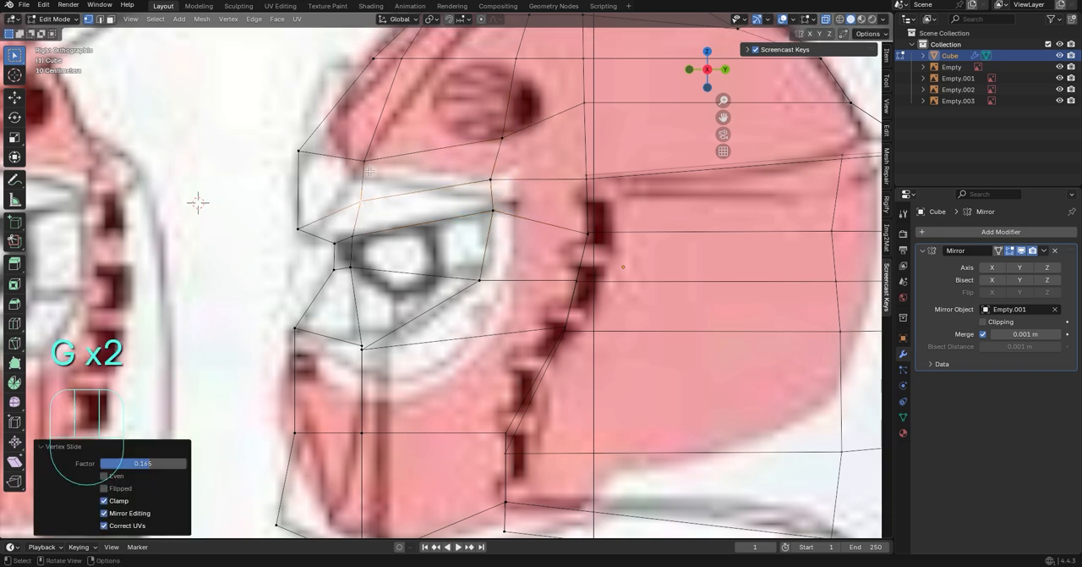
# Lower the brow band's upper front vertex and lower rear vertex along Z to follow the white visor edge in the side drawing
pyautogui.click(371, 161)
pyautogui.press('g')
pyautogui.press('z')
pyautogui.click(372, 170)
pyautogui.click(488, 183)
pyautogui.press('g')
pyautogui.press('z')
pyautogui.click(489, 193)
# Lower the vertex above the brow band's rear end along Z to the top of the white visor area
pyautogui.click(507, 138)
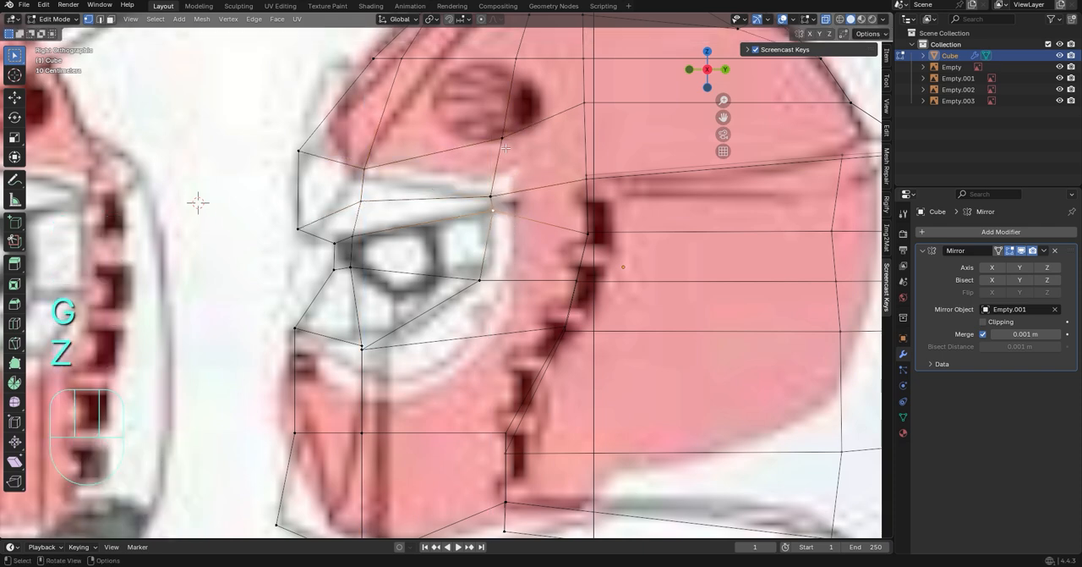
pyautogui.press('g')
pyautogui.press('z')
pyautogui.press('z')
pyautogui.click(498, 182)
# Move the brow band's lower rear vertex and the eye's upper rear vertex backward along Y to line up with the vertex above
pyautogui.click(485, 195)
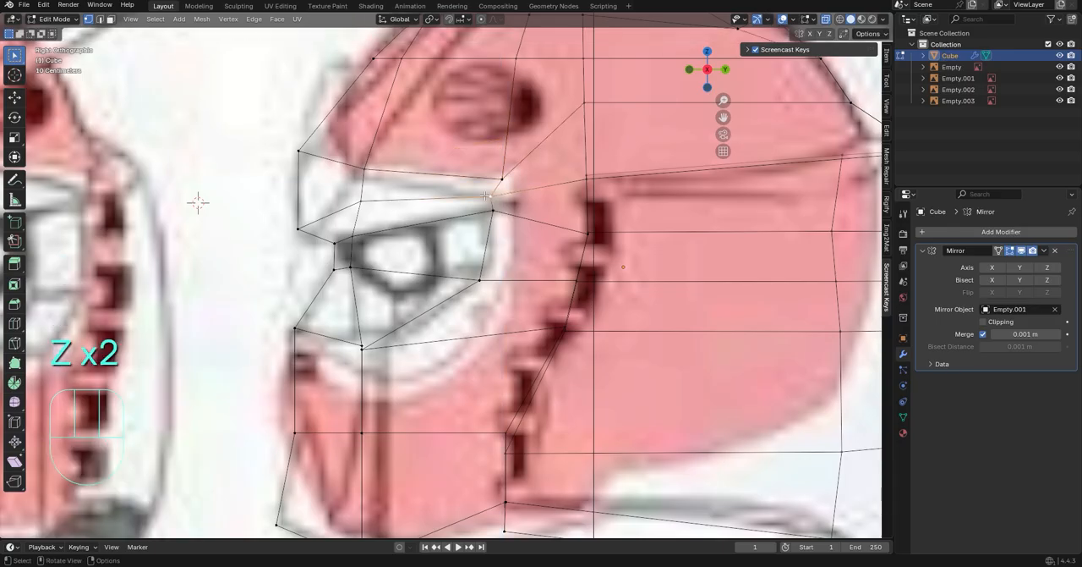
pyautogui.press('g')
pyautogui.press('y')
pyautogui.click(514, 203)
pyautogui.press('g')
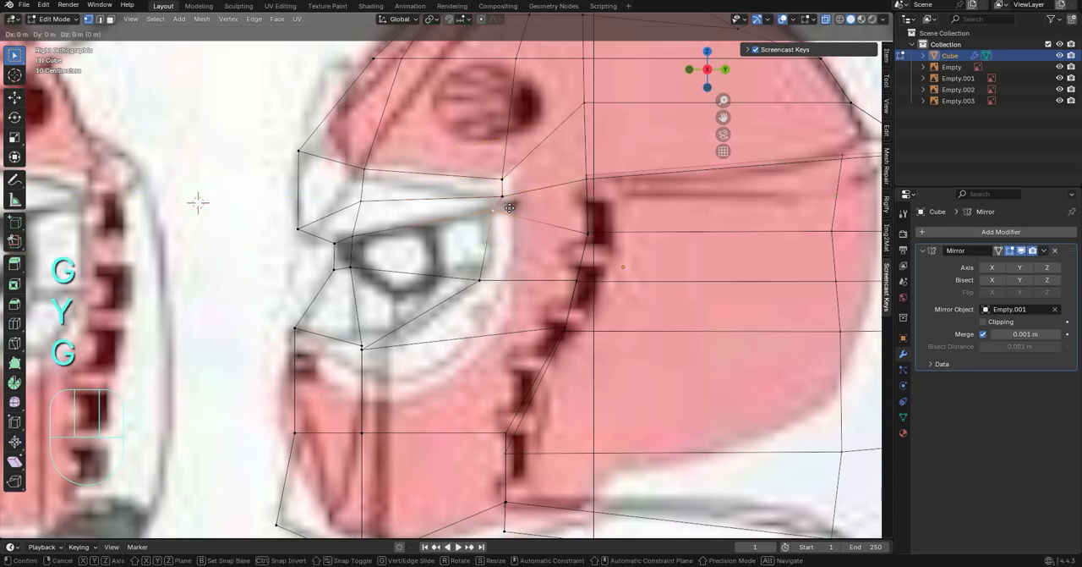
pyautogui.press('y')
pyautogui.click(520, 208)
# Slide the eye's lower rear vertex up its edge and adjust it along Y and Z, ending with a -0.029325 m Z move
pyautogui.press('g')
pyautogui.press('g')
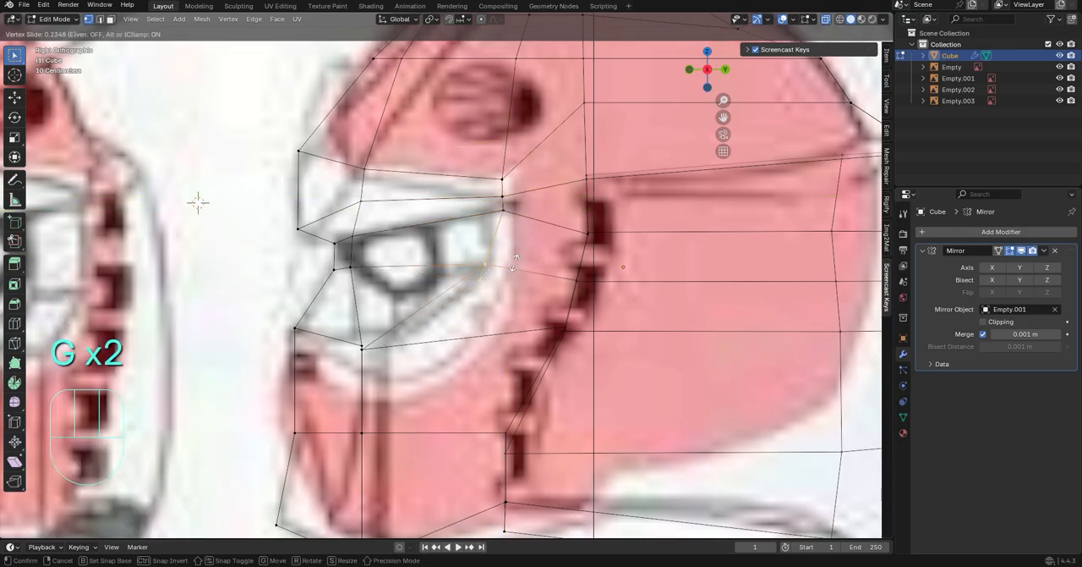
pyautogui.click(515, 263)
pyautogui.press('g')
pyautogui.press('y')
# Move the eye's upper rear vertex forward along Y to sit above the eye's lower rear vertex
pyautogui.press('g')
pyautogui.press('z')
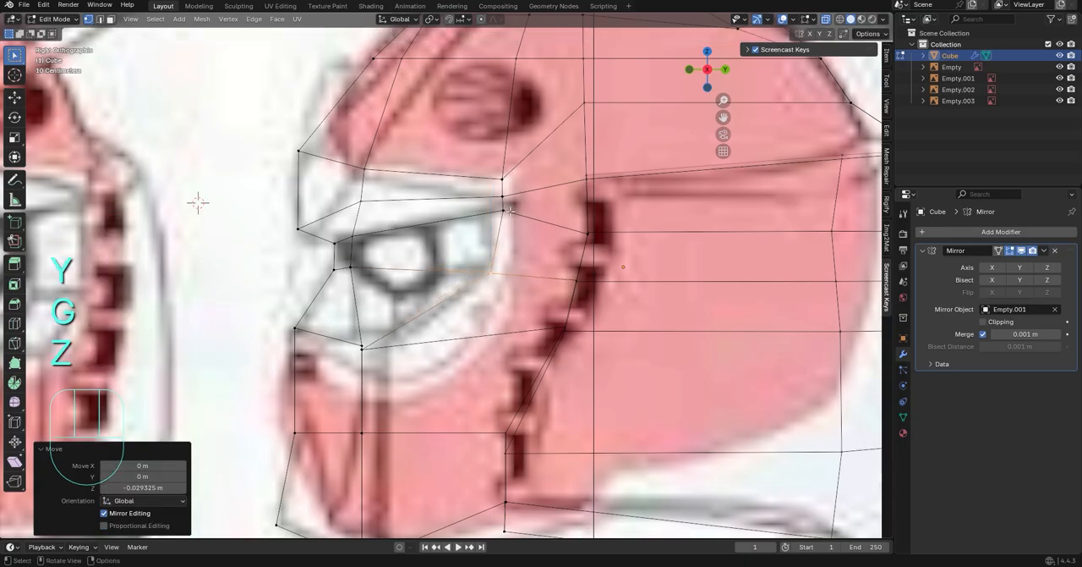
pyautogui.click(526, 216)
pyautogui.press('g')
pyautogui.press('y')
pyautogui.click(517, 215)
# Add a single centred loop cut to the faces between the eye's rear edge and the dark stepped stripe
pyautogui.click(587, 234)
pyautogui.keyDown('shift'); pyautogui.moveTo(509, 207); pyautogui.dragTo(499, 220, button='middle'); pyautogui.keyUp('shift')
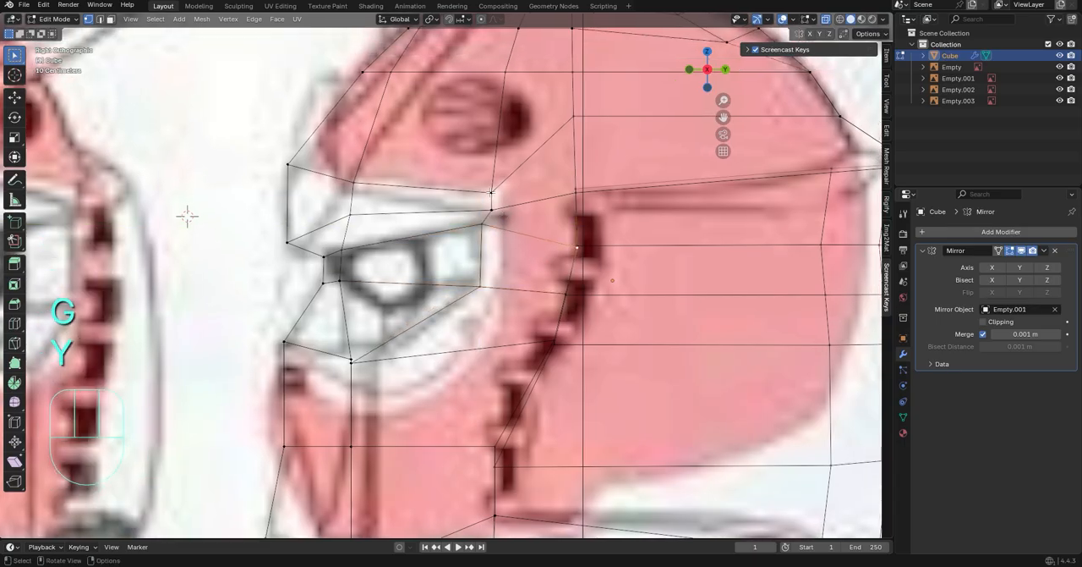
pyautogui.click(15, 322)
pyautogui.click(538, 288)
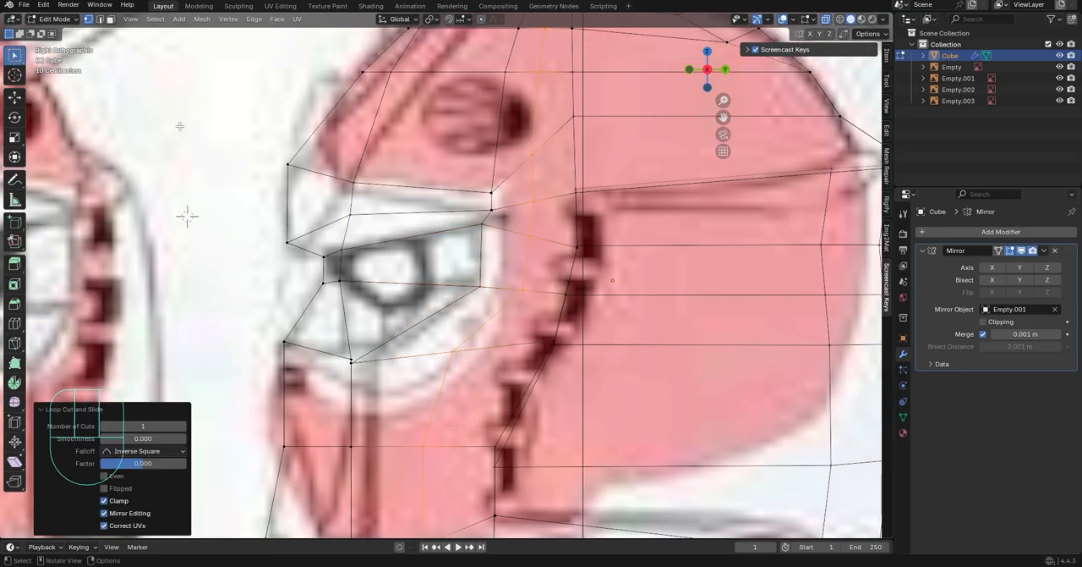
pyautogui.click(525, 290)
# Slide the new loop's two vertices behind the eye forward along their edges to the visor's rear outline
pyautogui.keyDown('shift'); pyautogui.click(530, 236); pyautogui.keyUp('shift')
pyautogui.press('g')
pyautogui.press('g')
pyautogui.click(503, 289)
pyautogui.click(502, 289)
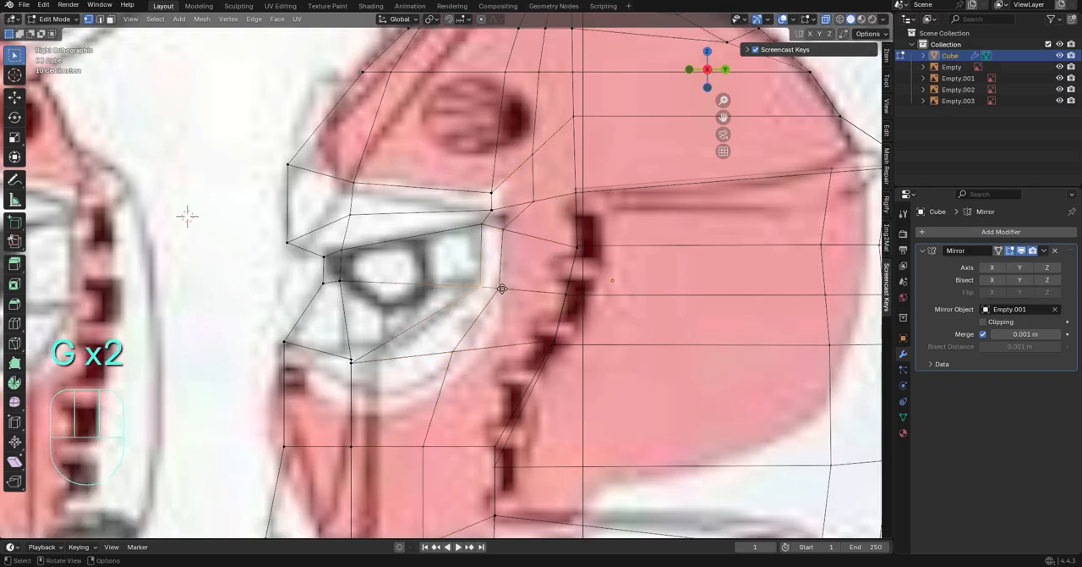
# Nudge the new loop's vertex behind the eye's lower rear corner along Y to fit the visor outline
pyautogui.press('g')
pyautogui.click(502, 288)
pyautogui.press('g')
pyautogui.click(503, 289)
pyautogui.click(503, 290)
pyautogui.press('g')
pyautogui.press('x')
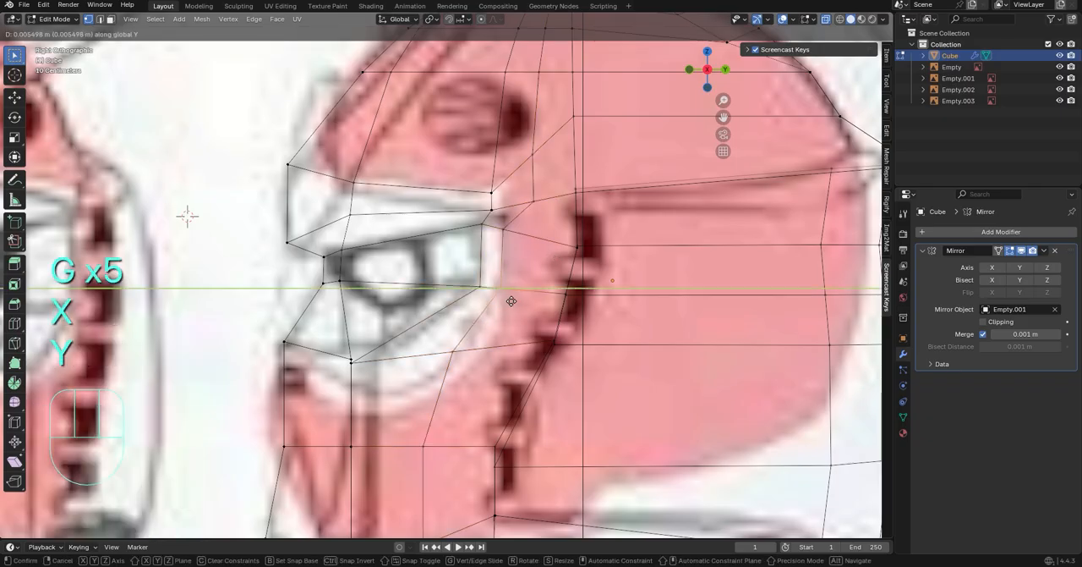
pyautogui.click(510, 300)
# Slide the new loop's two vertices behind the brow band forward along their edges, close to the band's rear end
pyautogui.keyDown('shift'); pyautogui.moveTo(493, 207); pyautogui.dragTo(436, 275, button='middle'); pyautogui.keyUp('shift')
pyautogui.scroll(2, 436, 275)
pyautogui.click(482, 268)
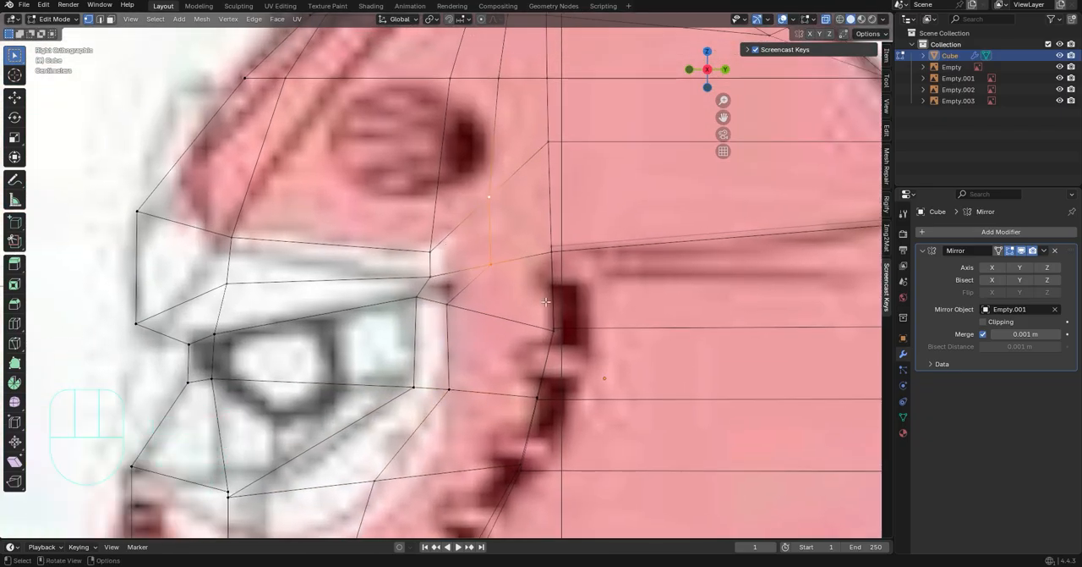
pyautogui.press('g')
pyautogui.press('g')
pyautogui.click(475, 175)
pyautogui.scroll(-3, 478, 180)
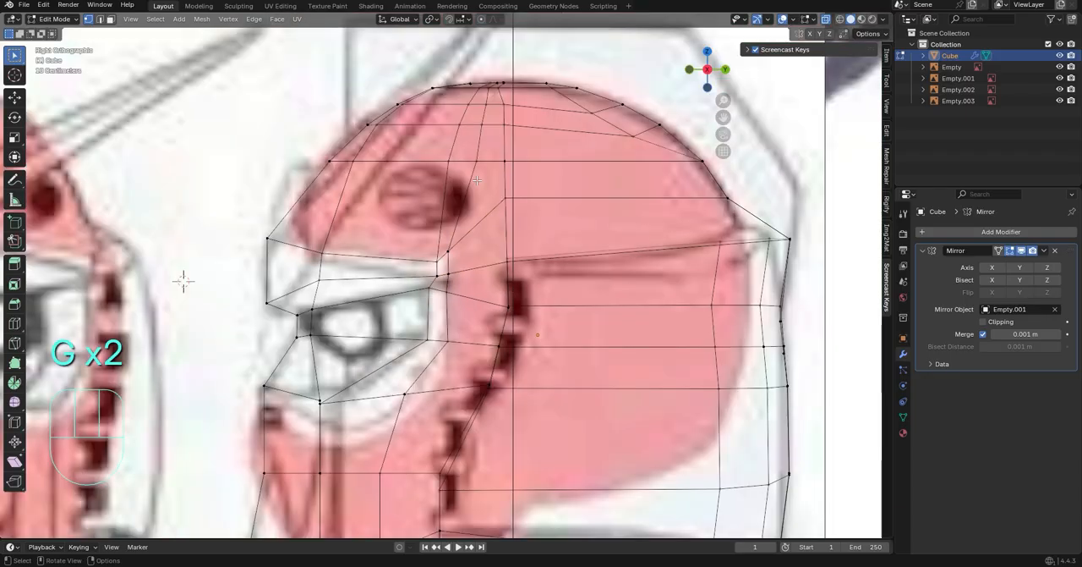
# Add a loop cut across the dome above the brow band and lower its front vertex about 0.108 m along Z
pyautogui.click(13, 325)
pyautogui.click(474, 185)
pyautogui.click(305, 203)
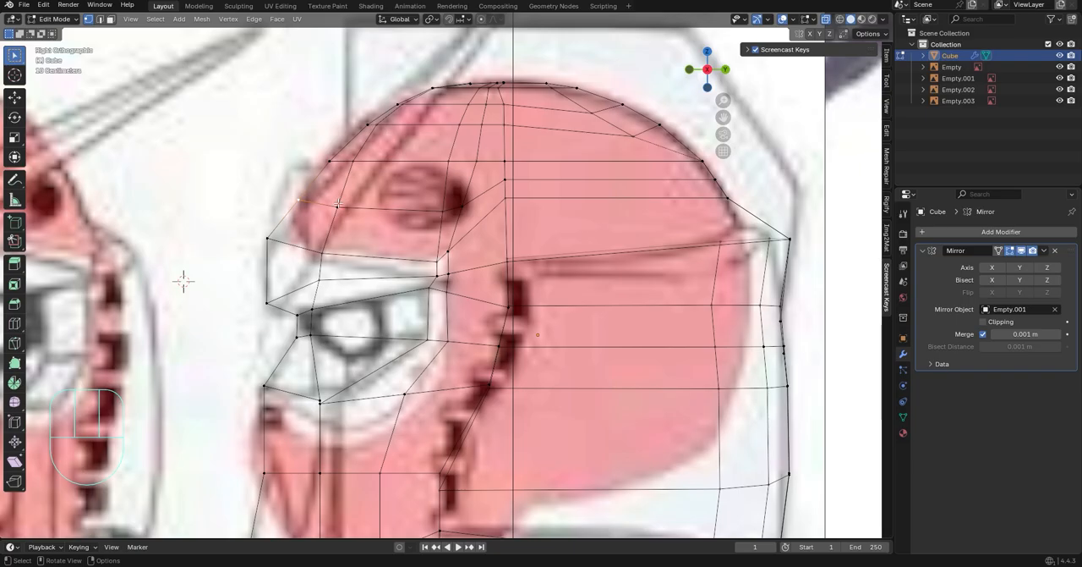
pyautogui.press('g')
pyautogui.press('z')
pyautogui.click(329, 238)
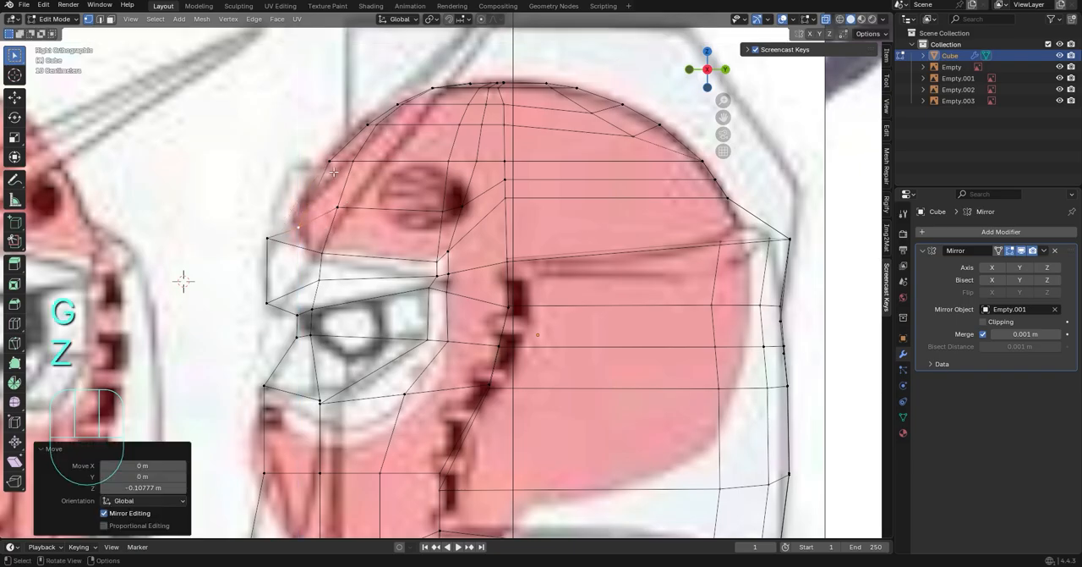
# Nudge the forehead outline vertex above forward along Y and lower the new loop's second vertex to the front vertex's height
pyautogui.press('g')
pyautogui.press('z')
pyautogui.click(332, 174)
pyautogui.click(337, 210)
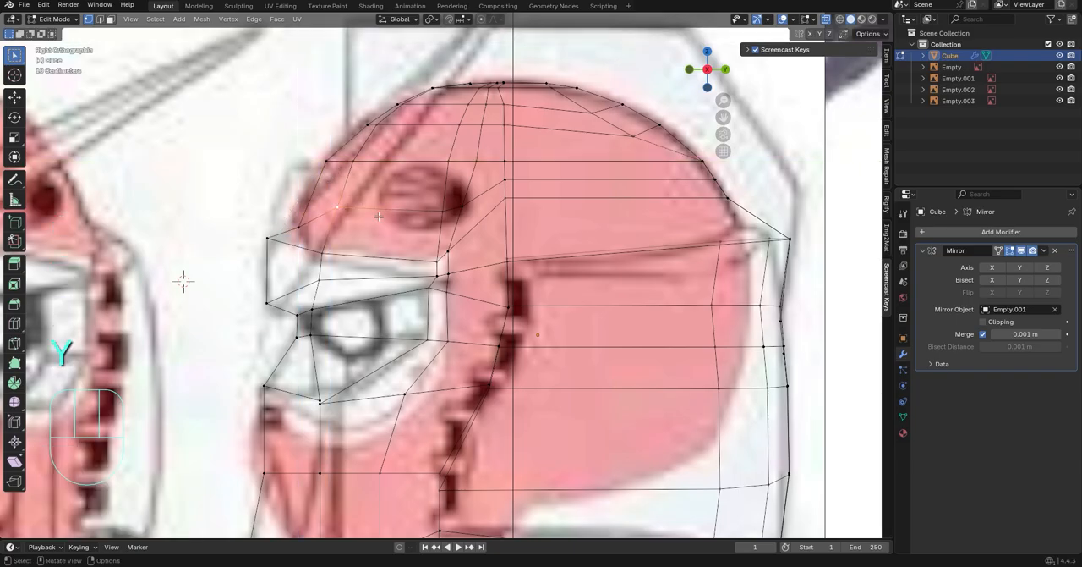
pyautogui.press('g')
pyautogui.press('z')
pyautogui.click(380, 237)
# Lower the new loop's two vertices beneath the round vent along Z, the rear one by about 0.079 m
pyautogui.click(444, 210)
pyautogui.press('g')
pyautogui.press('z')
pyautogui.click(445, 222)
pyautogui.click(461, 209)
pyautogui.press('g')
pyautogui.press('z')
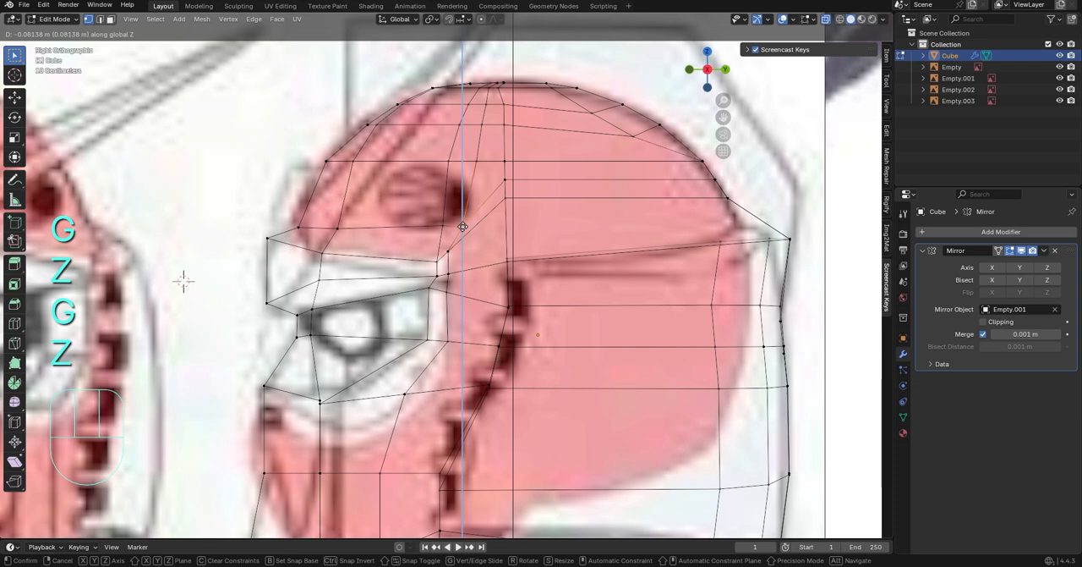
pyautogui.click(463, 226)
# Undo the stray change and lower the new loop's vertices on the dome's middle column along Z toward the brow line
pyautogui.click(515, 223)
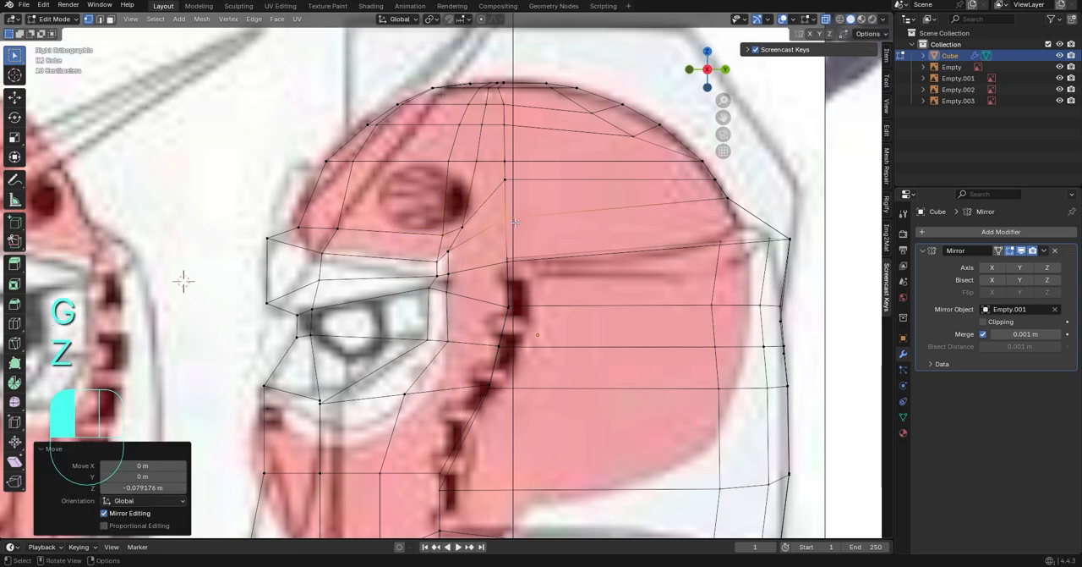
pyautogui.hotkey('ctrl', 'z')
pyautogui.press('g')
pyautogui.press('x')
pyautogui.press('z')
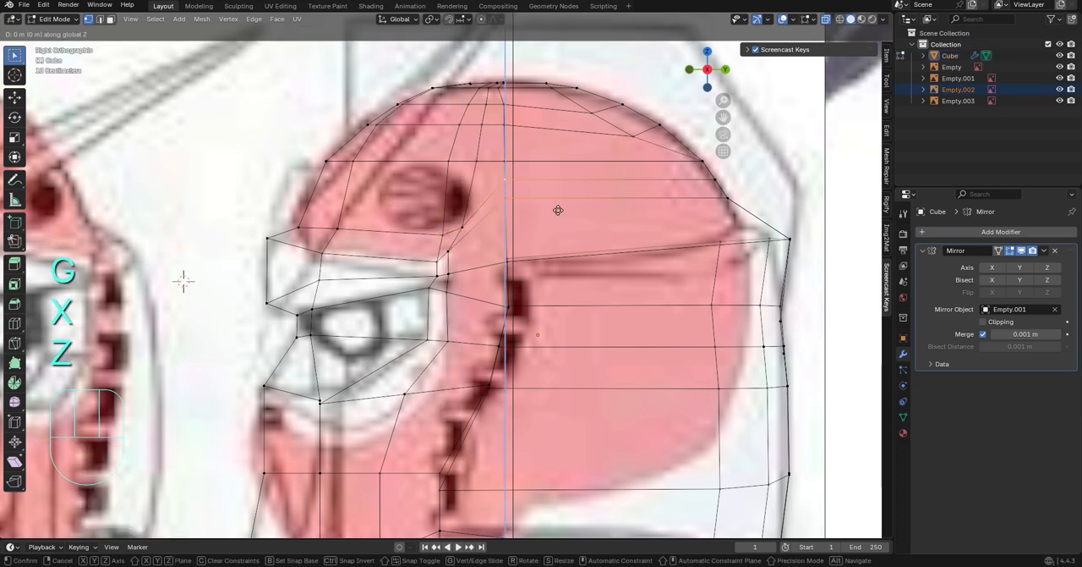
pyautogui.click(561, 251)
# Raise the new loop's two vertices beneath the vent slightly along Z, the rear one by about 0.011 m
pyautogui.keyDown('shift'); pyautogui.click(726, 198); pyautogui.keyUp('shift')
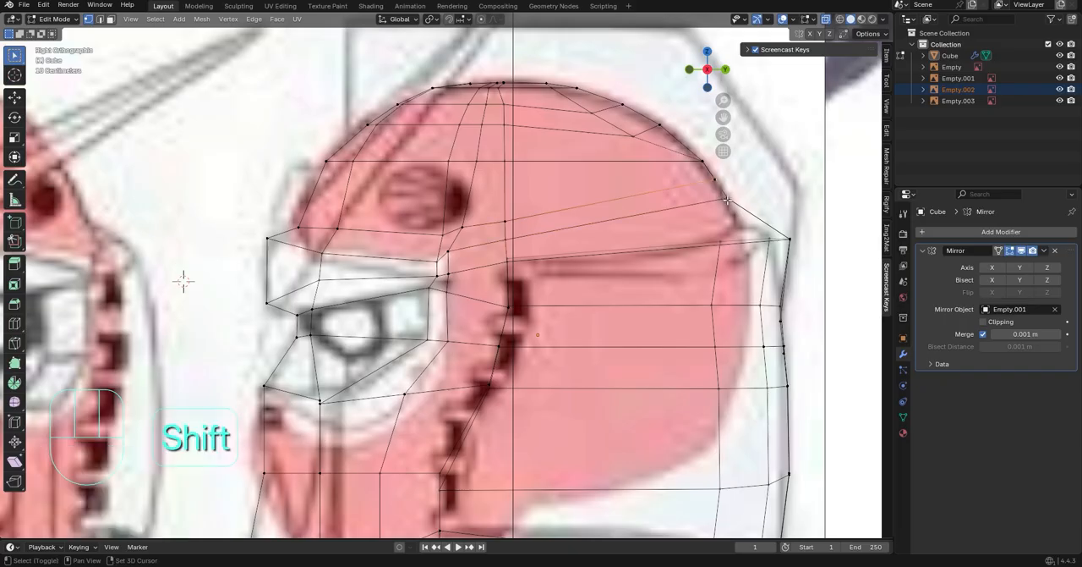
pyautogui.press('g')
pyautogui.press('z')
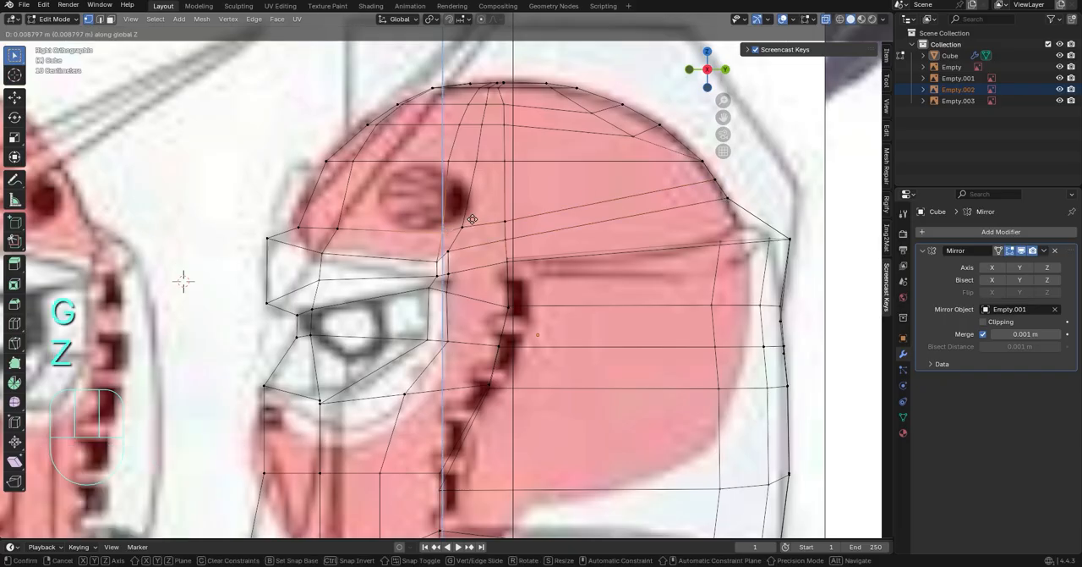
pyautogui.click(445, 220)
pyautogui.click(468, 226)
pyautogui.press('g')
pyautogui.press('z')
pyautogui.click(473, 222)
# In front view, move the loop's selected side vertices about 0.057 m outward along X to the helmet's outline
pyautogui.scroll(-3, 477, 228)
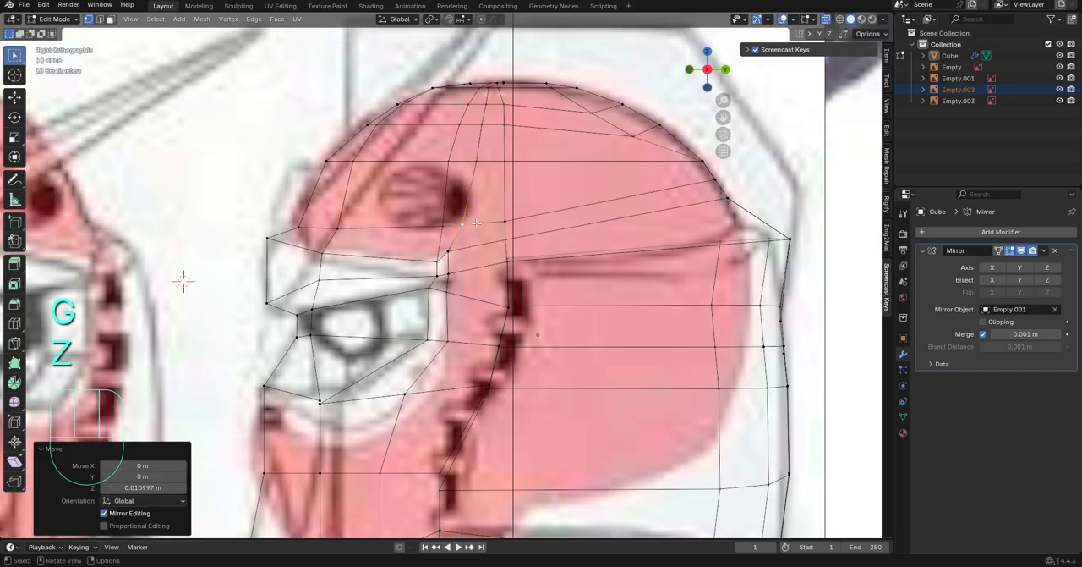
pyautogui.scroll(3, 499, 251)
pyautogui.moveTo(432, 296); pyautogui.dragTo(690, 186, button='middle')
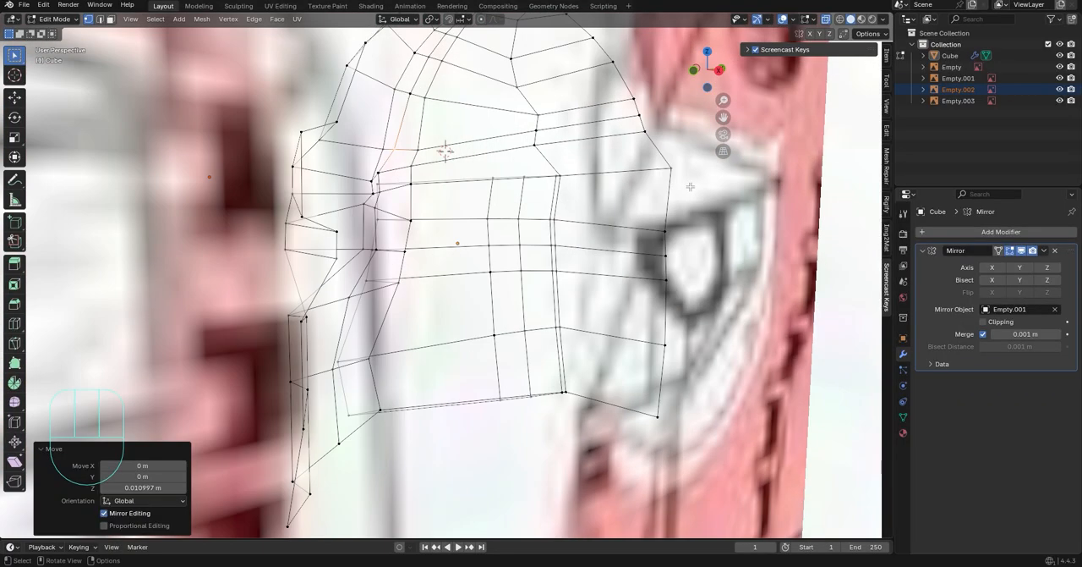
pyautogui.click(691, 70)
pyautogui.scroll(-2, 440, 275)
pyautogui.scroll(4, 440, 275)
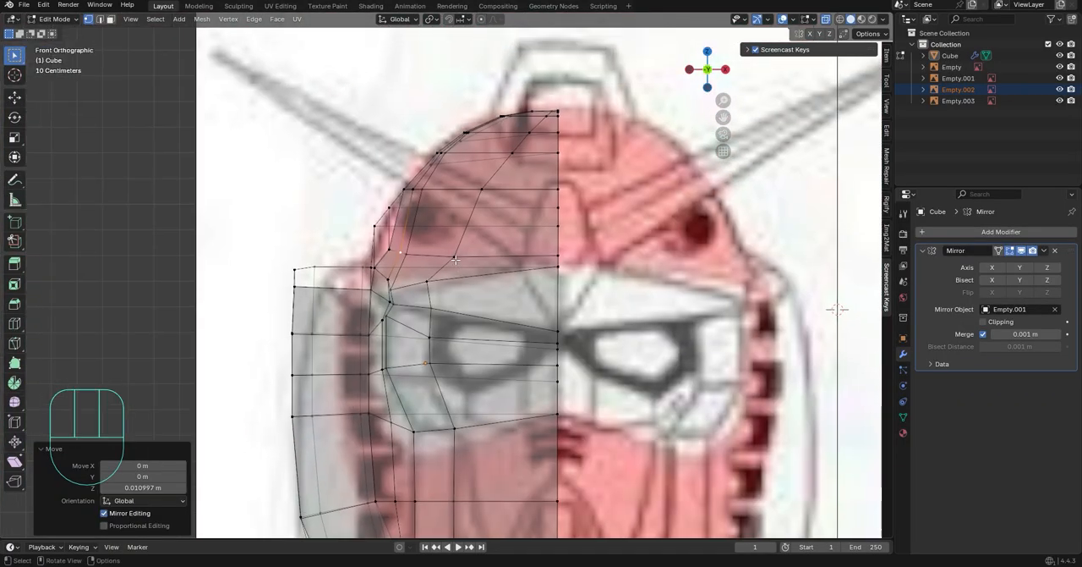
pyautogui.press('g')
pyautogui.press('y')
pyautogui.press('x')
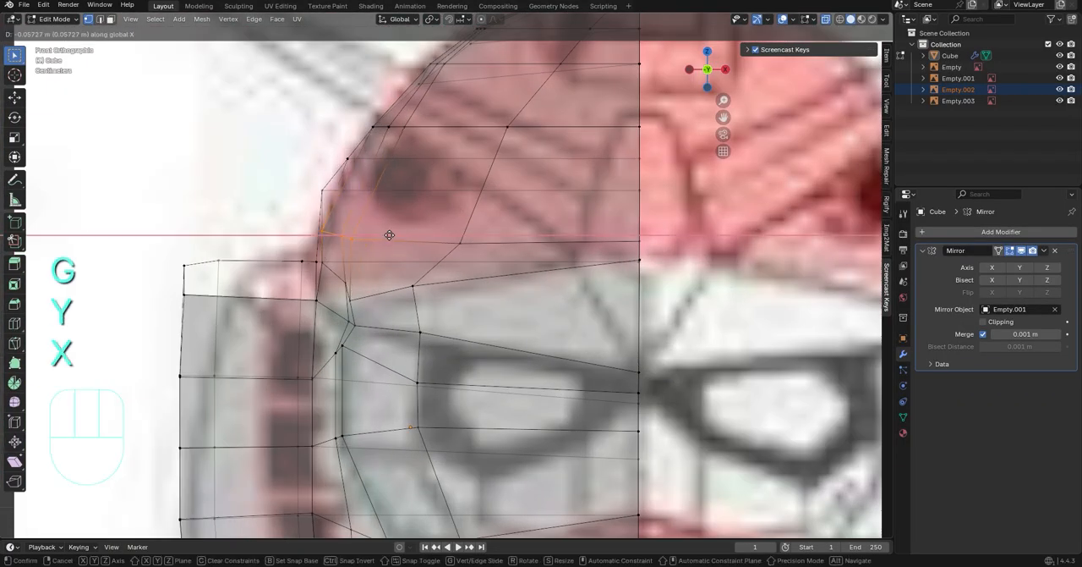
pyautogui.click(389, 235)
# Raise the loop's outer side vertices about 0.018 m along Z in front view
pyautogui.moveTo(390, 235); pyautogui.dragTo(539, 197, button='middle')
pyautogui.press('g')
pyautogui.press('z')
pyautogui.click(441, 241)
# Hide the reference image Empty.002 that covers the left side view and resume editing the head mesh
pyautogui.scroll(-2, 441, 241)
pyautogui.click(708, 78)
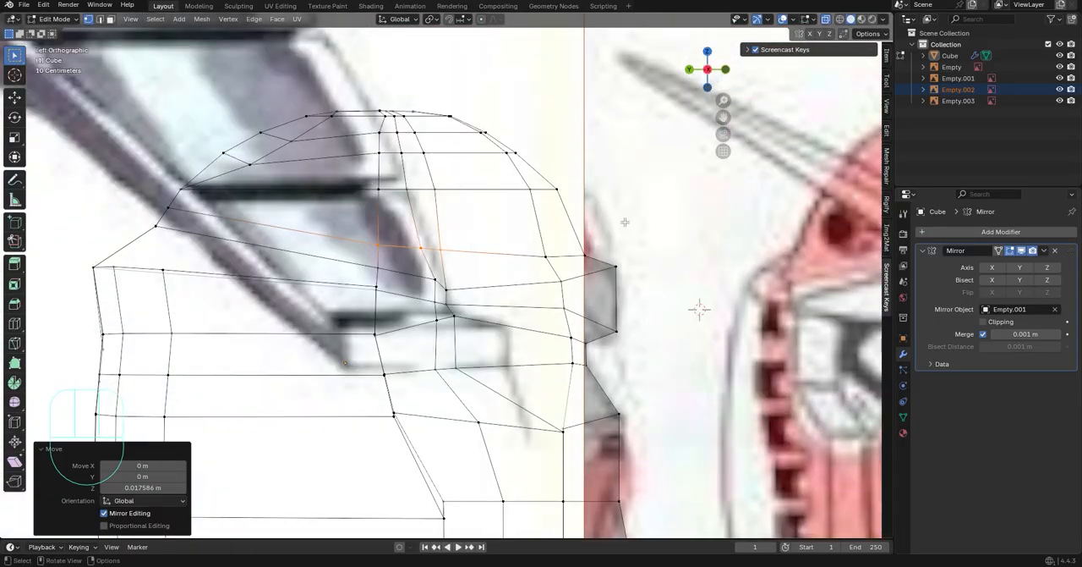
pyautogui.press('Tab')
pyautogui.click(405, 188)
pyautogui.press('h')
pyautogui.click(356, 245)
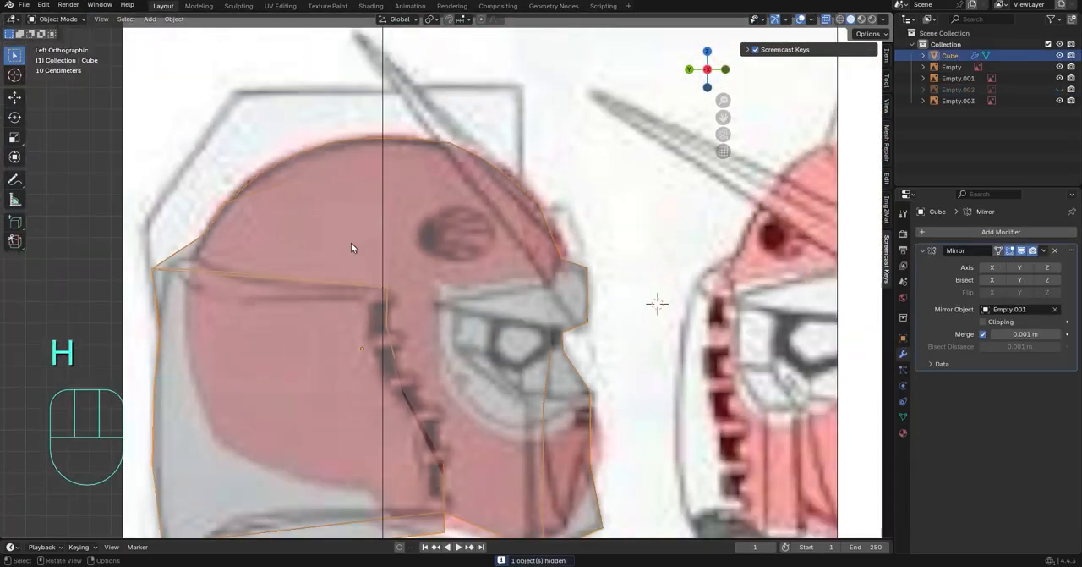
pyautogui.press('Tab')
# Slide the lower vertices of the dome's middle side column along their edges to even out the spacing
pyautogui.scroll(2, 475, 297)
pyautogui.moveTo(306, 245); pyautogui.dragTo(444, 290, button='middle')
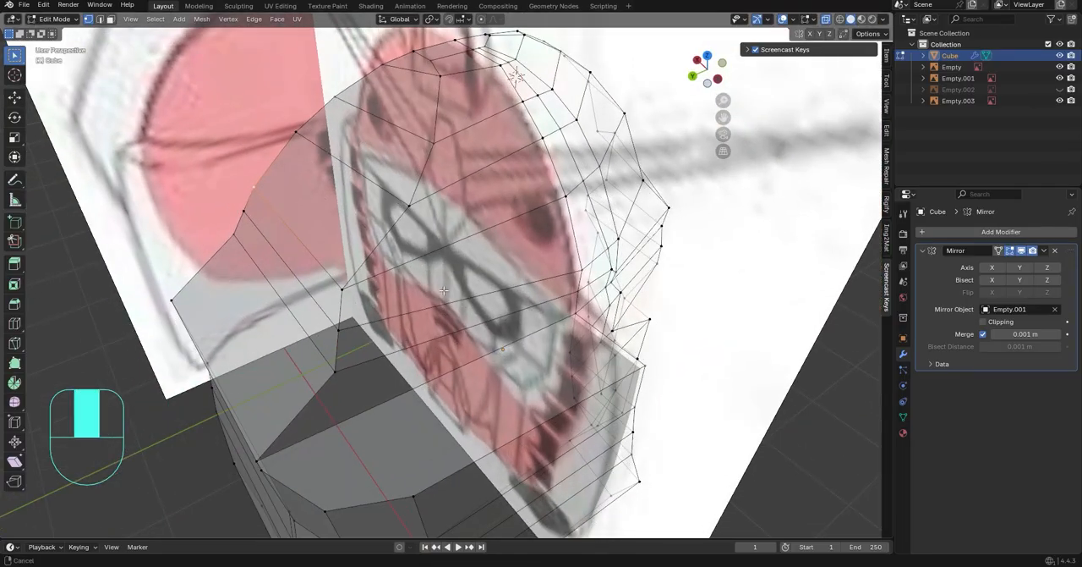
pyautogui.press('g')
pyautogui.press('g')
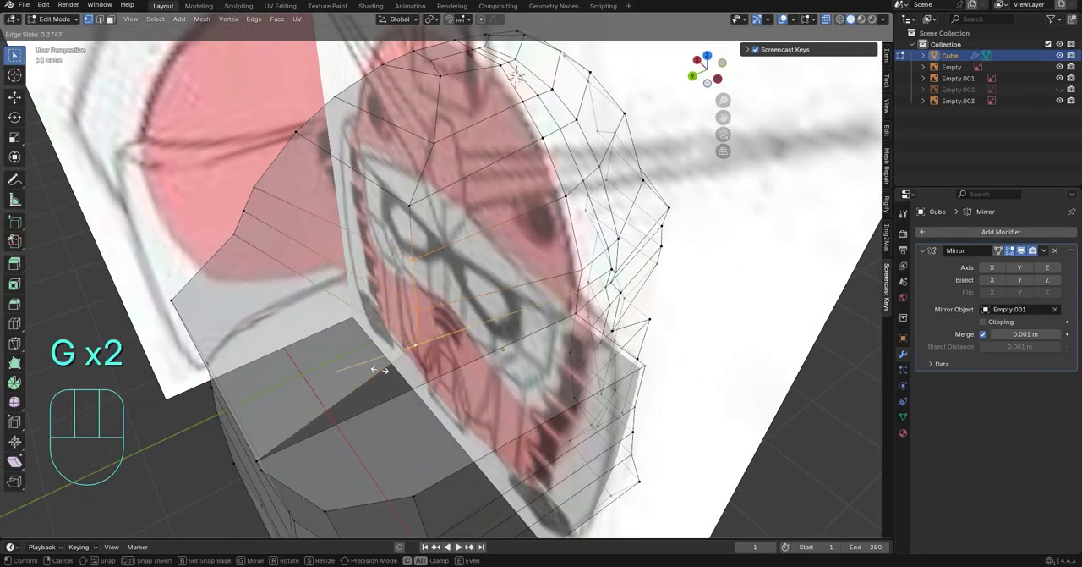
pyautogui.click(380, 370)
# Nudge the two lowest vertices of the dome's middle side column along Y to smooth its curve
pyautogui.click(406, 314)
pyautogui.press('g')
pyautogui.press('y')
pyautogui.click(454, 345)
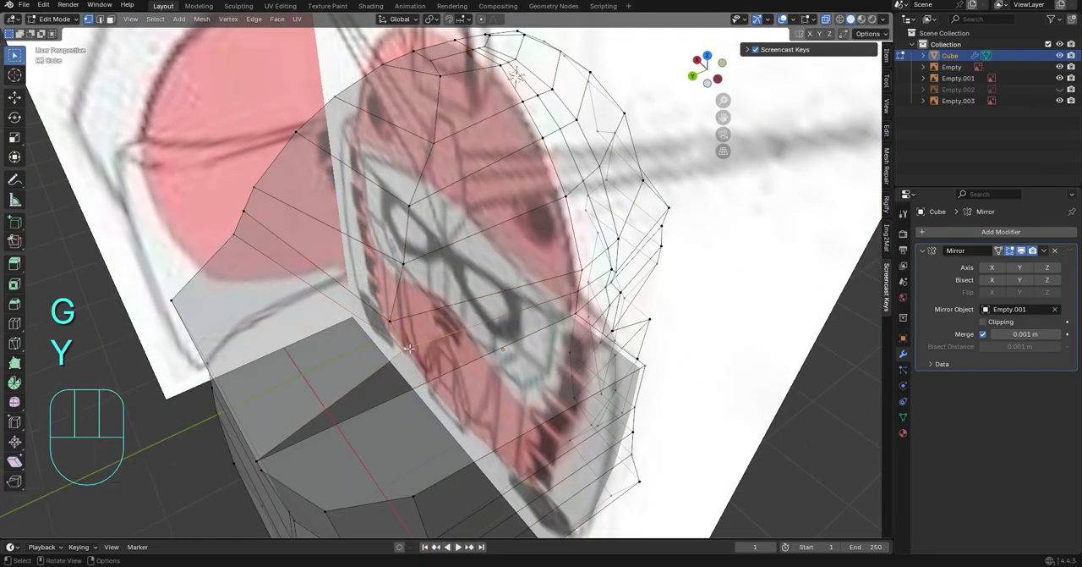
pyautogui.press('g')
pyautogui.press('y')
pyautogui.click(388, 367)
# Nudge the next two vertices up the middle side column along Y, the upper one by about -0.018 m
pyautogui.click(424, 271)
pyautogui.press('g')
pyautogui.press('y')
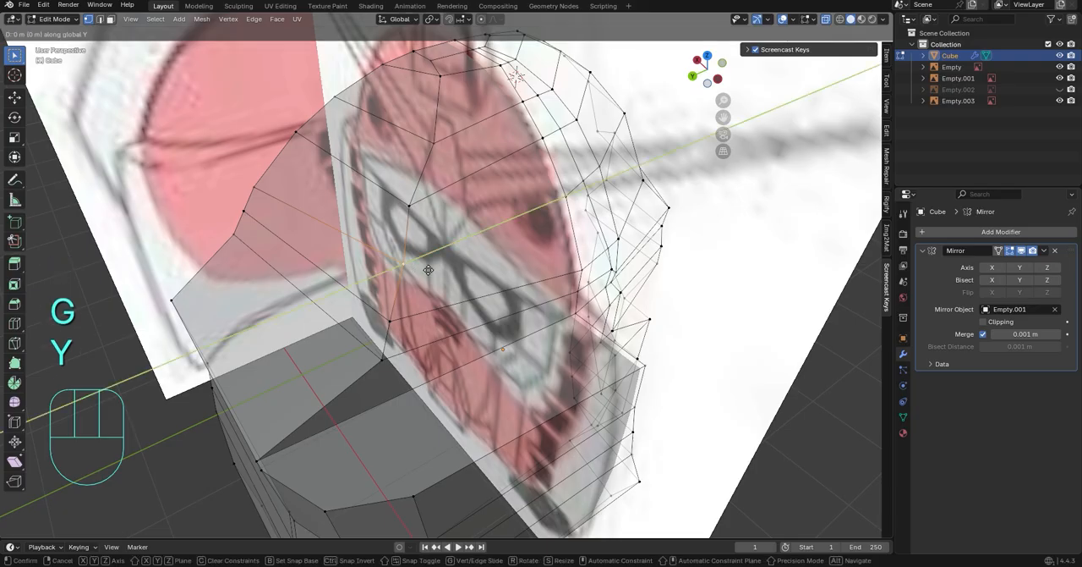
pyautogui.click(424, 269)
pyautogui.press('g')
pyautogui.press('y')
pyautogui.click(434, 200)
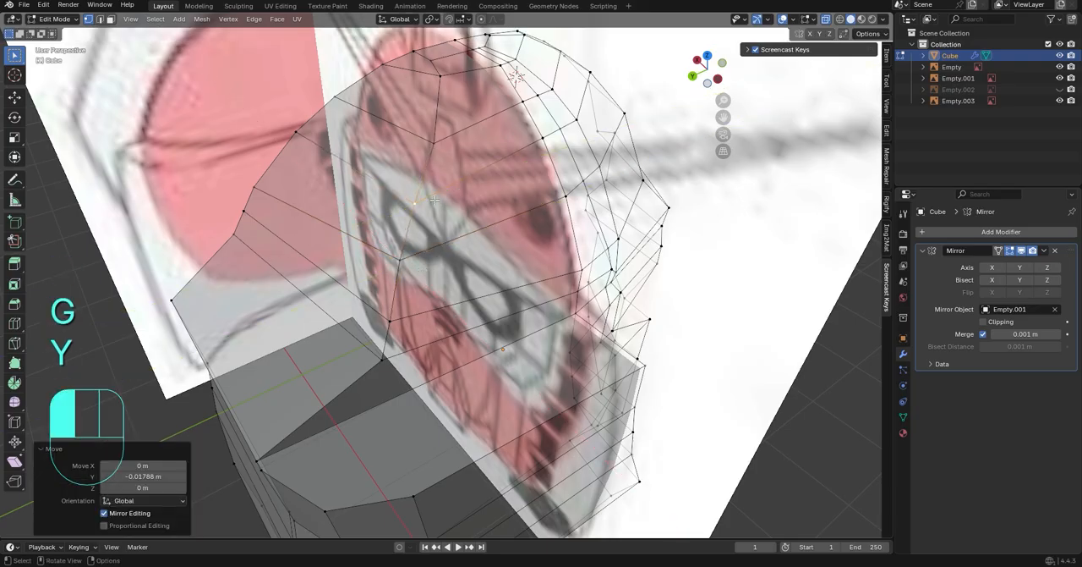
# Slide a vertex near the crown by a factor of 0.198 and knife an edge downward from the side column's foot
pyautogui.moveTo(433, 150); pyautogui.dragTo(391, 375, button='middle')
pyautogui.press('g')
pyautogui.press('g')
pyautogui.press('g')
pyautogui.press('g')
pyautogui.click(409, 118)
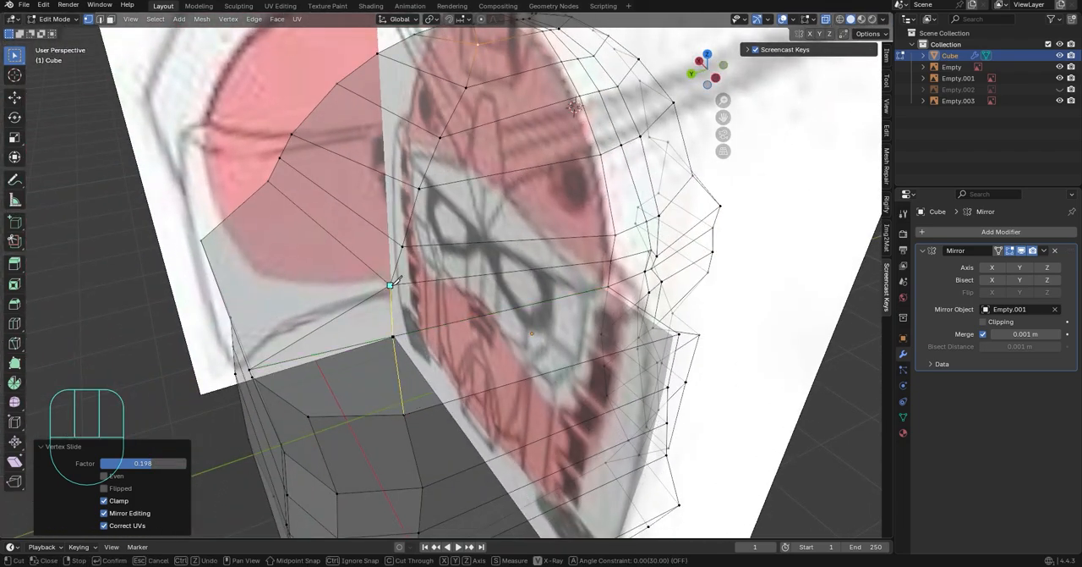
pyautogui.press('Return')
# Bevel the dome's middle side column from its foot to the crown with 2 segments and a 0.0965 m width
pyautogui.moveTo(391, 285); pyautogui.dragTo(427, 318, button='middle')
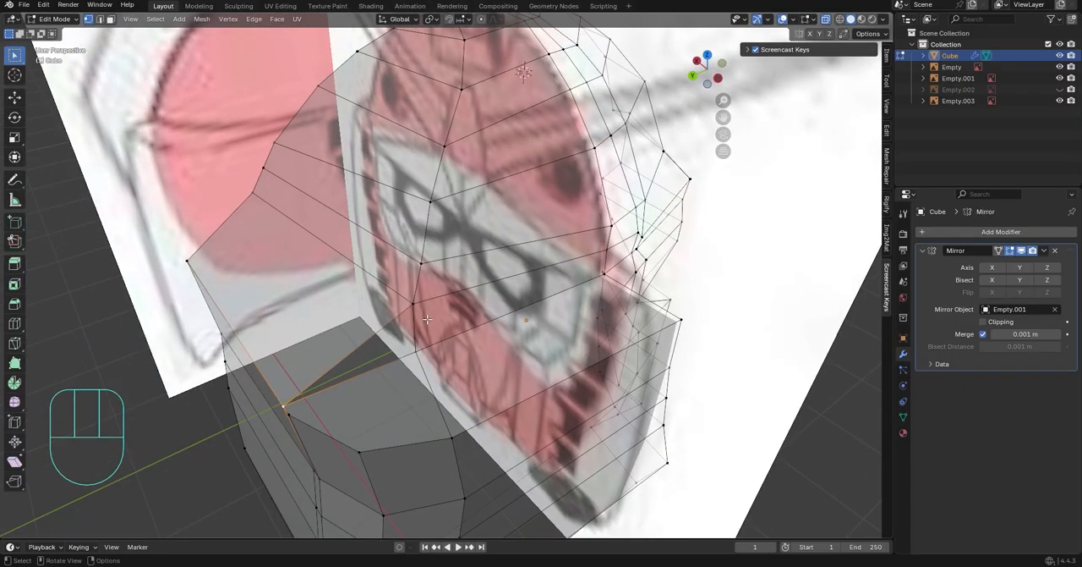
pyautogui.keyDown('alt'); pyautogui.click(417, 331); pyautogui.keyUp('alt')
pyautogui.scroll(-3, 467, 126)
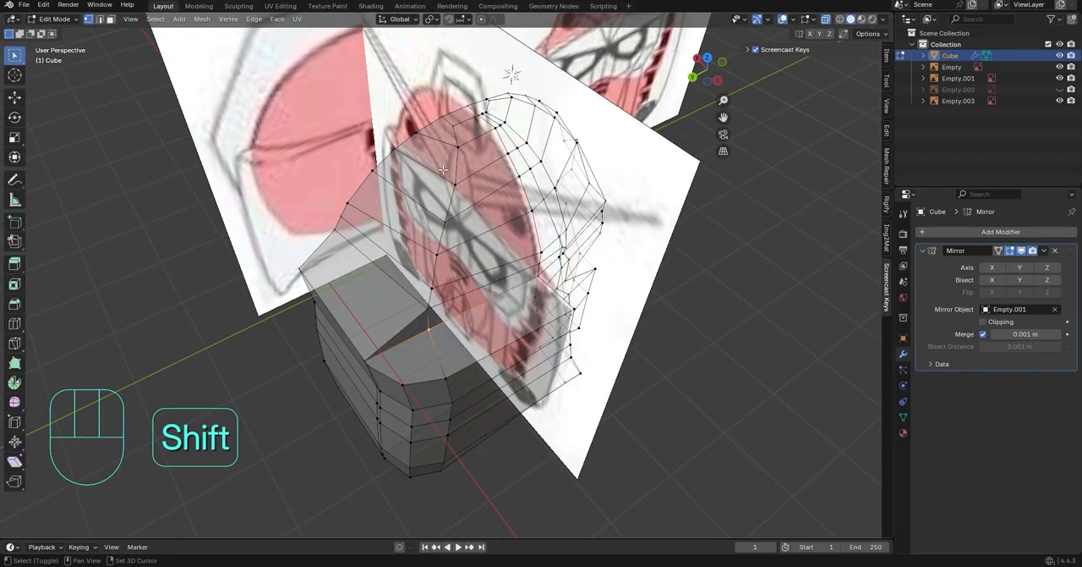
pyautogui.keyDown('ctrl'); pyautogui.keyDown('shift'); pyautogui.click(465, 121); pyautogui.keyUp('shift'); pyautogui.keyUp('ctrl')
pyautogui.hotkey('ctrl', 'b')
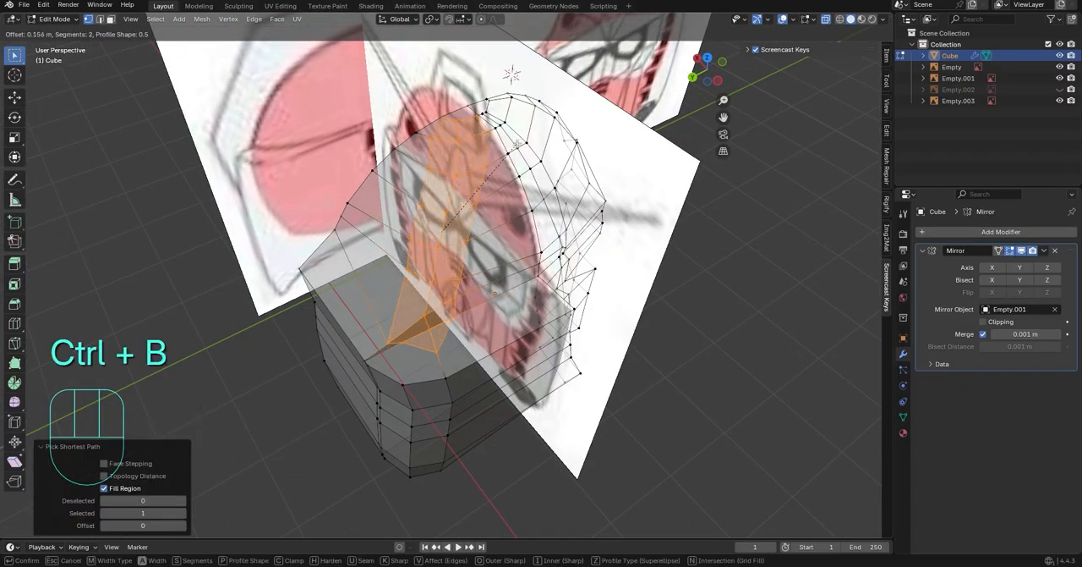
pyautogui.click(507, 152)
# Slide two mid-height vertices of the bevel's front edge column forward along their edges
pyautogui.moveTo(507, 152); pyautogui.dragTo(471, 132, button='middle')
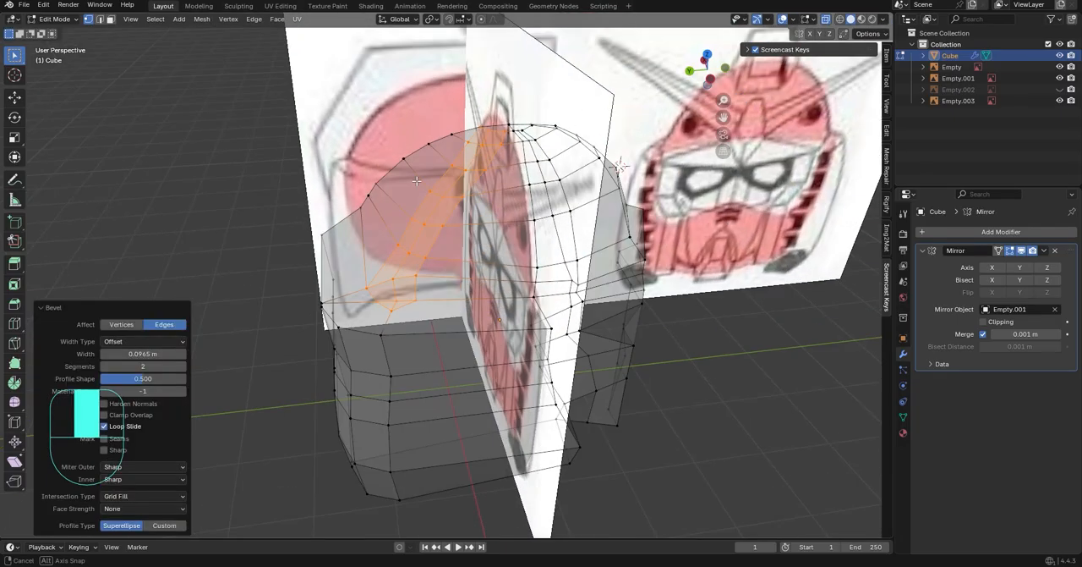
pyautogui.scroll(3, 460, 182)
pyautogui.click(430, 249)
pyautogui.press('g')
pyautogui.press('g')
pyautogui.click(455, 253)
pyautogui.click(444, 204)
pyautogui.press('g')
pyautogui.press('g')
pyautogui.click(474, 205)
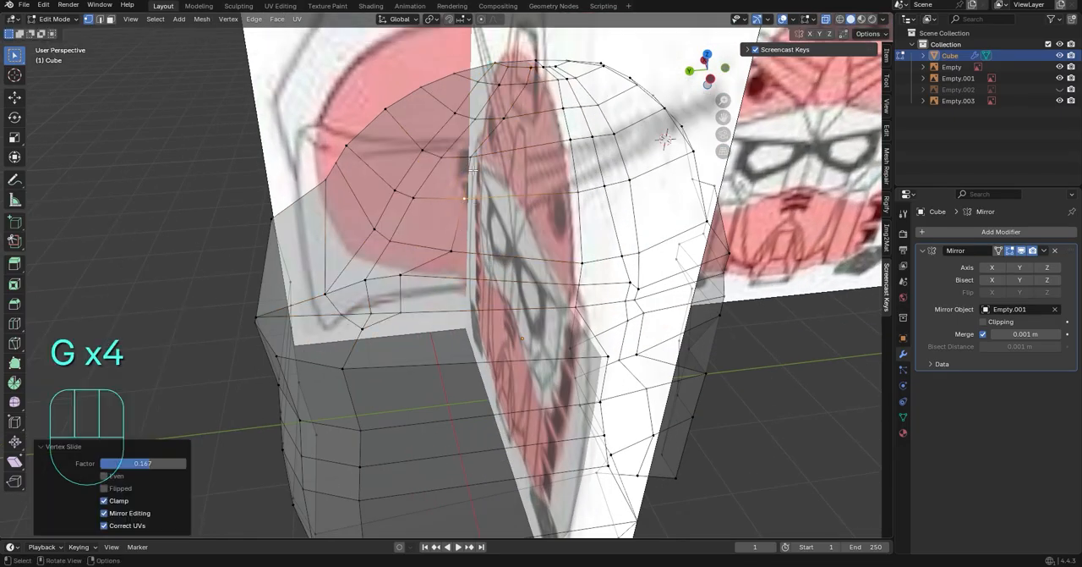
# Slide the bevel's two upper front vertices near the crown forward along their edges
pyautogui.click(485, 156)
pyautogui.press('g')
pyautogui.press('g')
pyautogui.click(509, 156)
pyautogui.click(499, 124)
pyautogui.press('g')
pyautogui.press('g')
pyautogui.click(517, 140)
# Slide the bevel's mid-height and lower front vertices further forward to line up with the upper ones
pyautogui.click(468, 210)
pyautogui.press('g')
pyautogui.press('g')
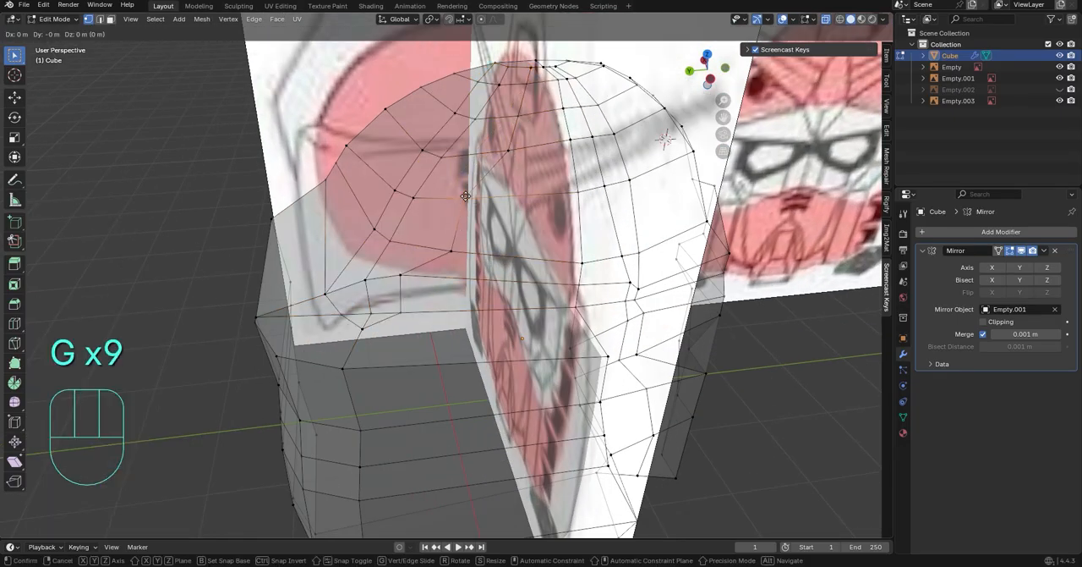
pyautogui.click(512, 208)
pyautogui.click(458, 257)
pyautogui.press('g')
pyautogui.press('g')
pyautogui.click(511, 262)
# Slide the bevel column's two lowest front vertices forward along their edges, the last by a factor of 0.553
pyautogui.click(408, 277)
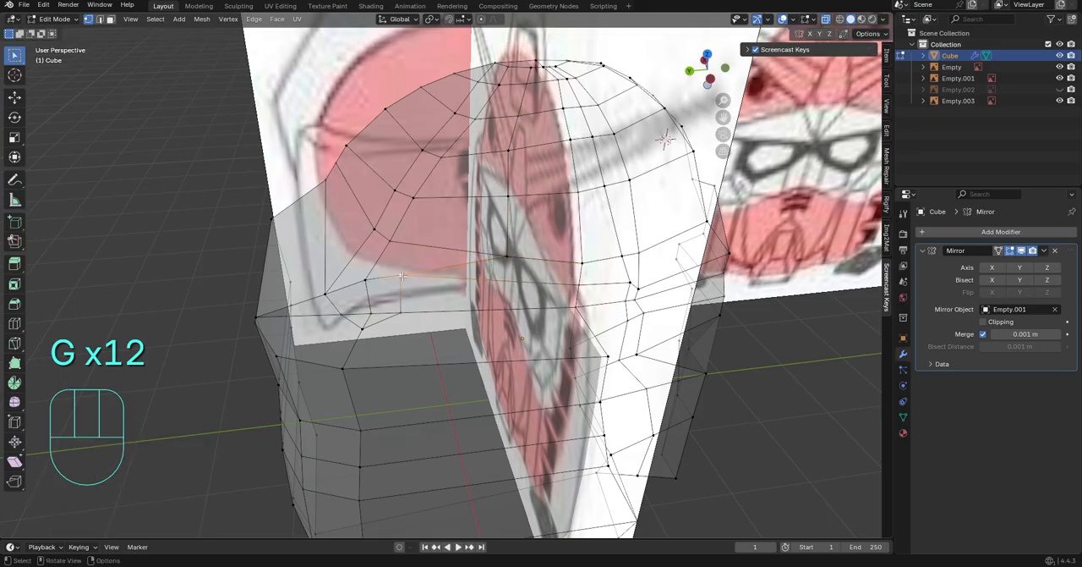
pyautogui.press('g')
pyautogui.press('g')
pyautogui.click(511, 283)
pyautogui.click(427, 311)
pyautogui.moveTo(461, 306); pyautogui.dragTo(465, 307, button='middle')
pyautogui.press('g')
pyautogui.press('g')
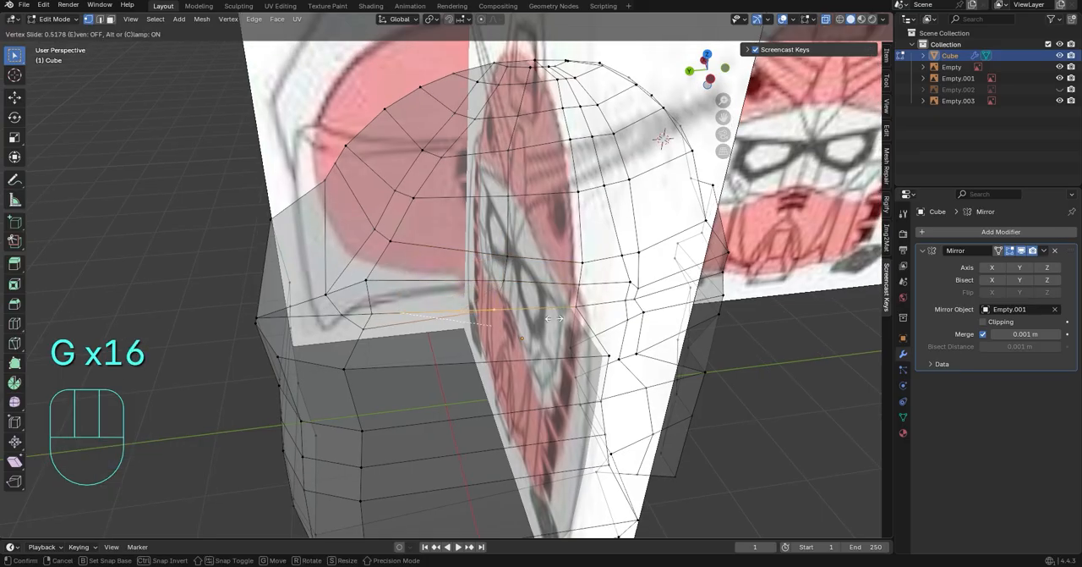
pyautogui.click(554, 318)
# Knife an edge from the front column's lowest vertex down to the mesh's bottom and flatten its vertices on Y with scale 0
pyautogui.moveTo(554, 318); pyautogui.dragTo(463, 243, button='middle')
pyautogui.press('k')
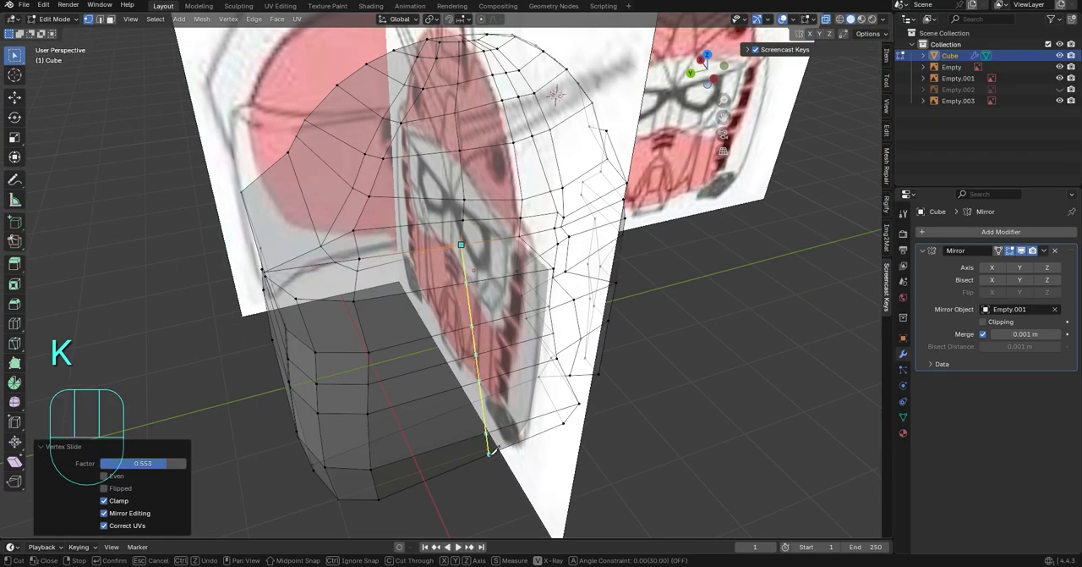
pyautogui.press('Return')
pyautogui.moveTo(492, 440); pyautogui.dragTo(401, 399, button='middle')
pyautogui.press('s')
pyautogui.press('x')
pyautogui.press('y')
pyautogui.press('KP_0')
pyautogui.click(455, 396)
# Move the vertex at the dark wedge below the dome's side about 0.039 m along Y
pyautogui.scroll(1, 416, 393)
pyautogui.moveTo(382, 333); pyautogui.dragTo(398, 279, button='middle')
pyautogui.click(398, 278)
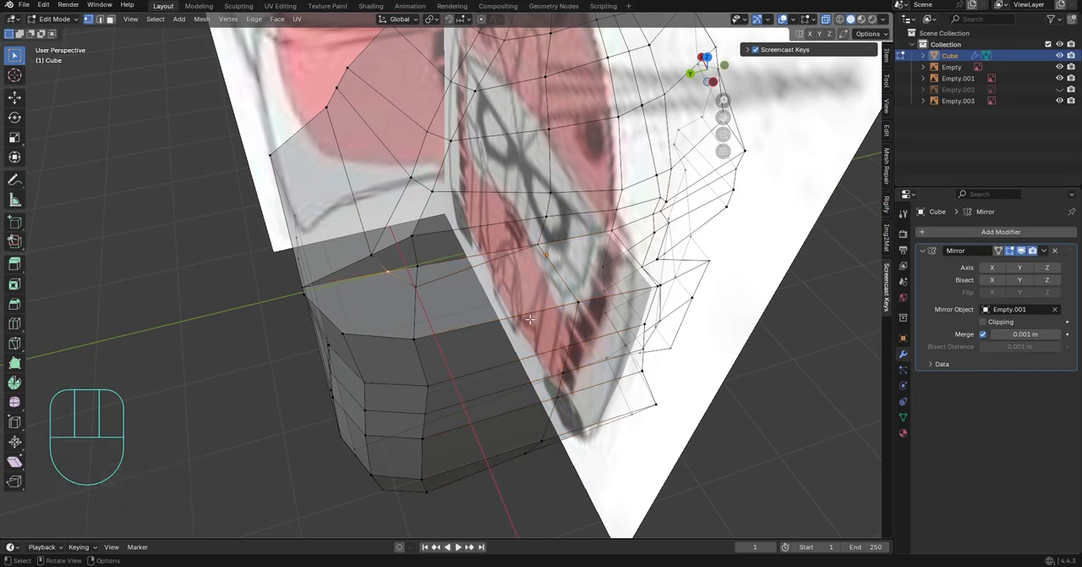
pyautogui.press('g')
pyautogui.press('y')
pyautogui.click(519, 328)
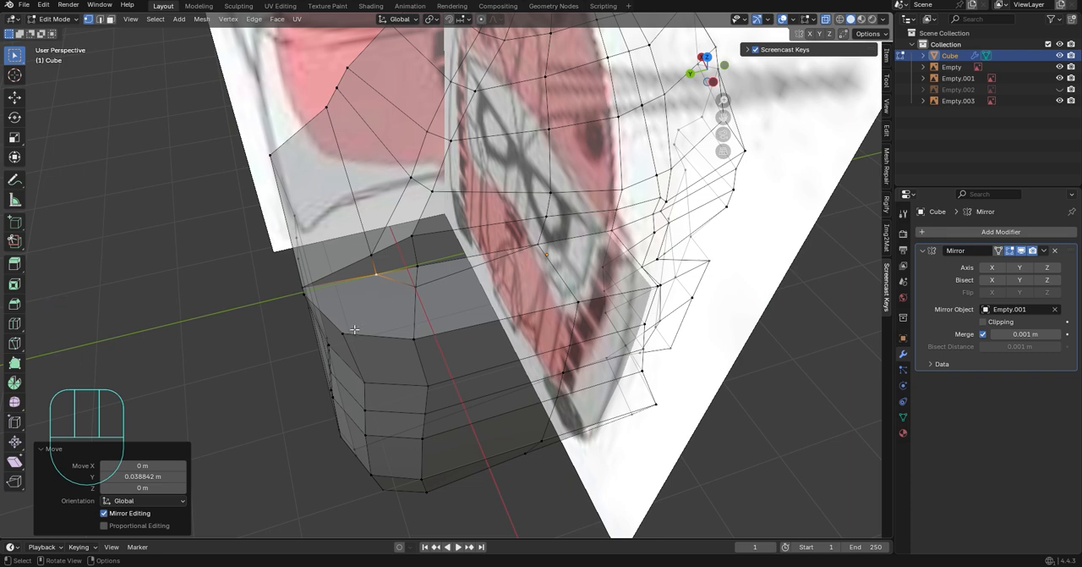
# Knife an edge from the wedge vertex to the side block's upper corner and slide the adjoining vertex along its edge
pyautogui.click(389, 277)
pyautogui.press('Return')
pyautogui.click(391, 280)
pyautogui.press('g')
pyautogui.press('g')
pyautogui.click(388, 308)
# Slide the vertical edge loop on the side block's outer face by a factor of 0.391
pyautogui.moveTo(406, 312); pyautogui.dragTo(515, 313, button='middle')
pyautogui.click(784, 477)
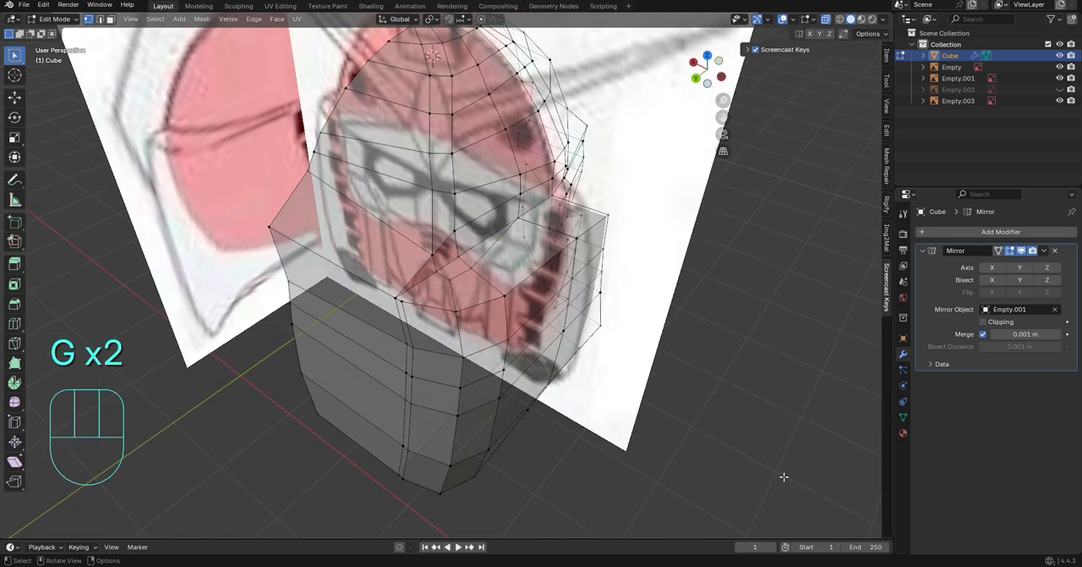
pyautogui.moveTo(784, 477); pyautogui.dragTo(776, 471, button='middle')
pyautogui.keyDown('alt'); pyautogui.click(403, 348); pyautogui.keyUp('alt')
pyautogui.press('g')
pyautogui.press('g')
pyautogui.click(418, 329)
# Knife an edge from the wedge vertex across the ledge to the rear corner's rim and dissolve the redundant edge beside it
pyautogui.moveTo(419, 329); pyautogui.dragTo(400, 352, button='middle')
pyautogui.scroll(2, 400, 352)
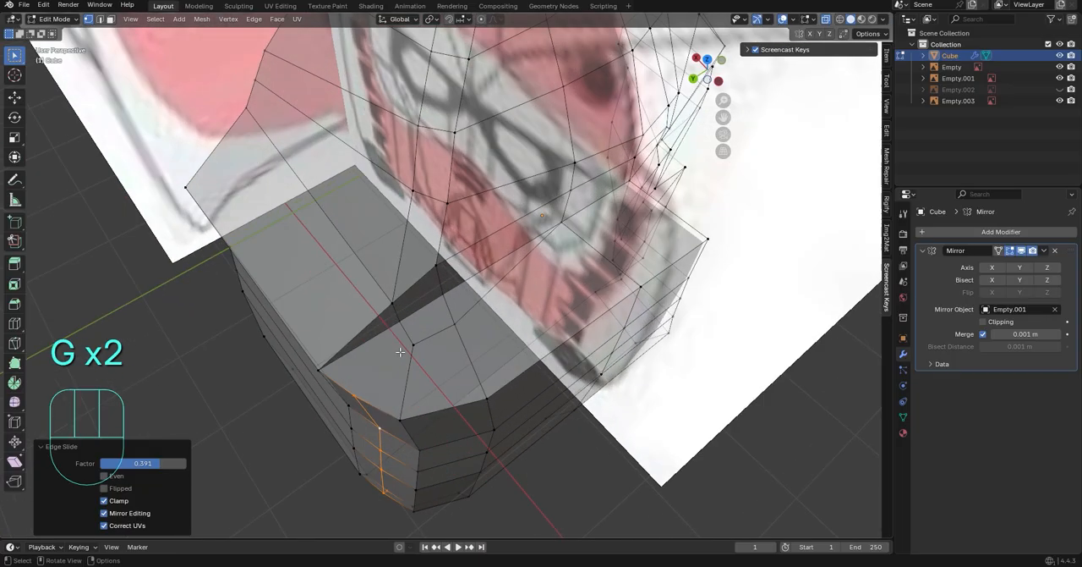
pyautogui.moveTo(362, 381); pyautogui.dragTo(385, 253, button='middle')
pyautogui.click(385, 245)
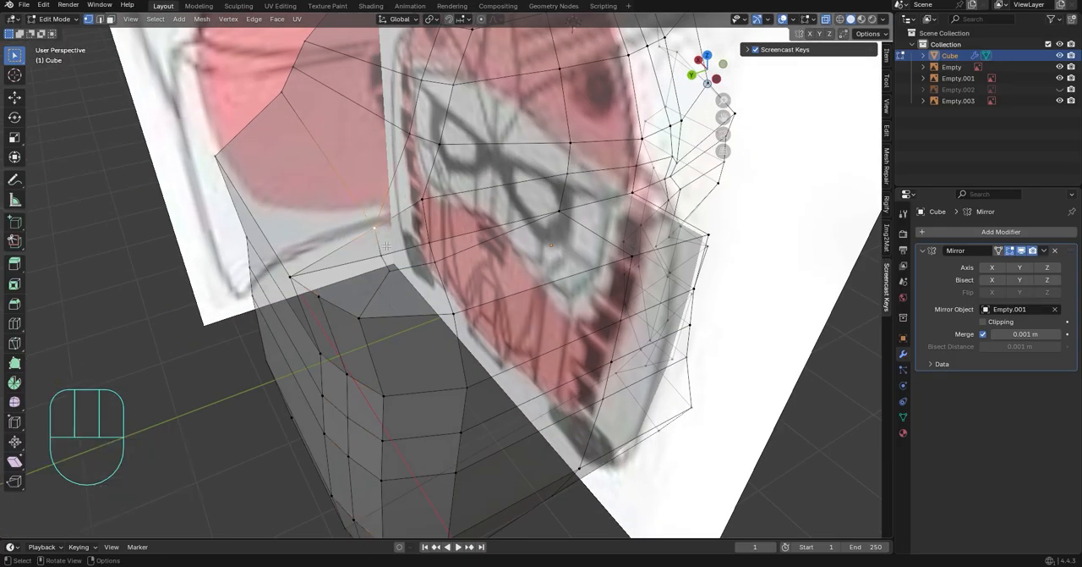
pyautogui.moveTo(331, 292); pyautogui.dragTo(360, 301, button='middle')
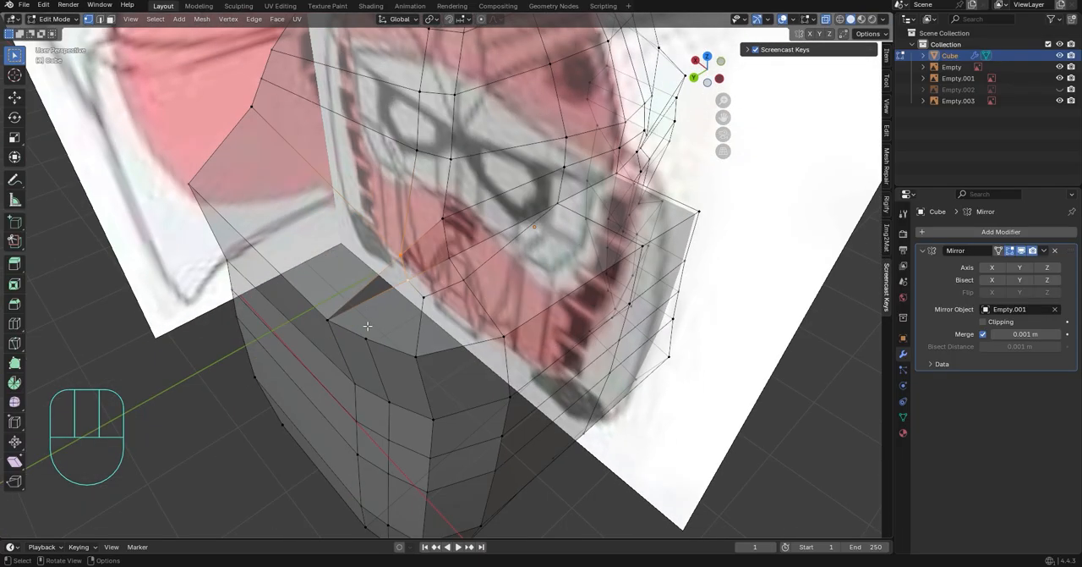
pyautogui.click(407, 280)
pyautogui.press('Return')
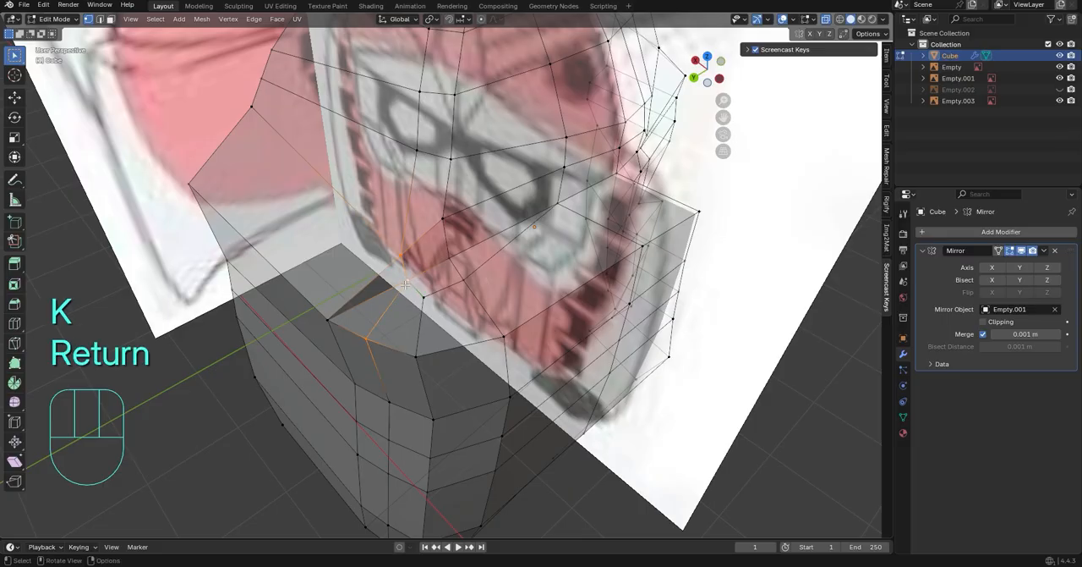
pyautogui.rightClick(385, 293)
pyautogui.click(385, 363)
pyautogui.moveTo(384, 363); pyautogui.dragTo(736, 142, button='middle')
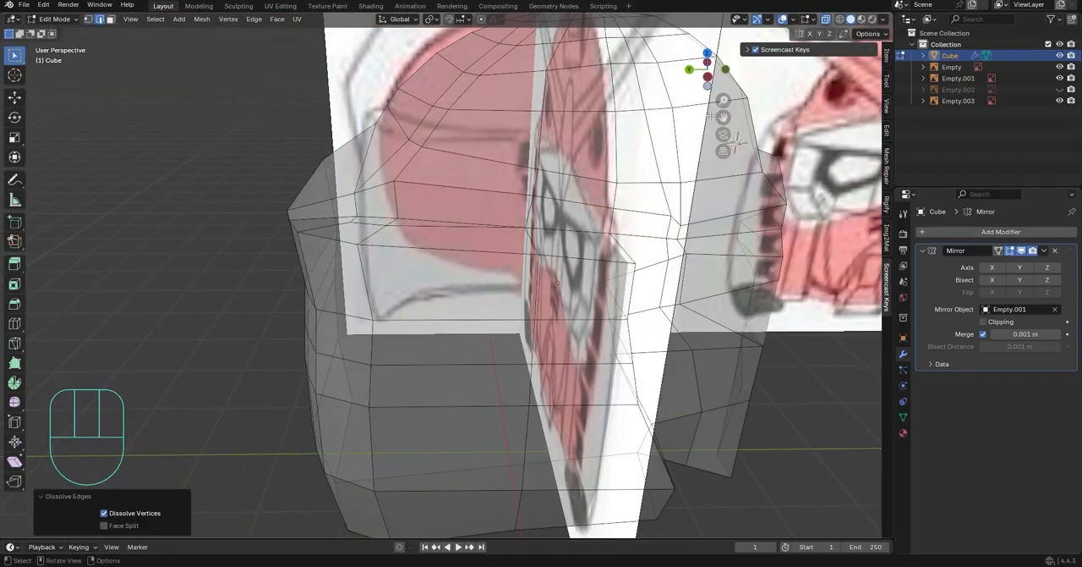
# Move two vertices on the dome's side slightly along the global Y axis
pyautogui.click(706, 81)
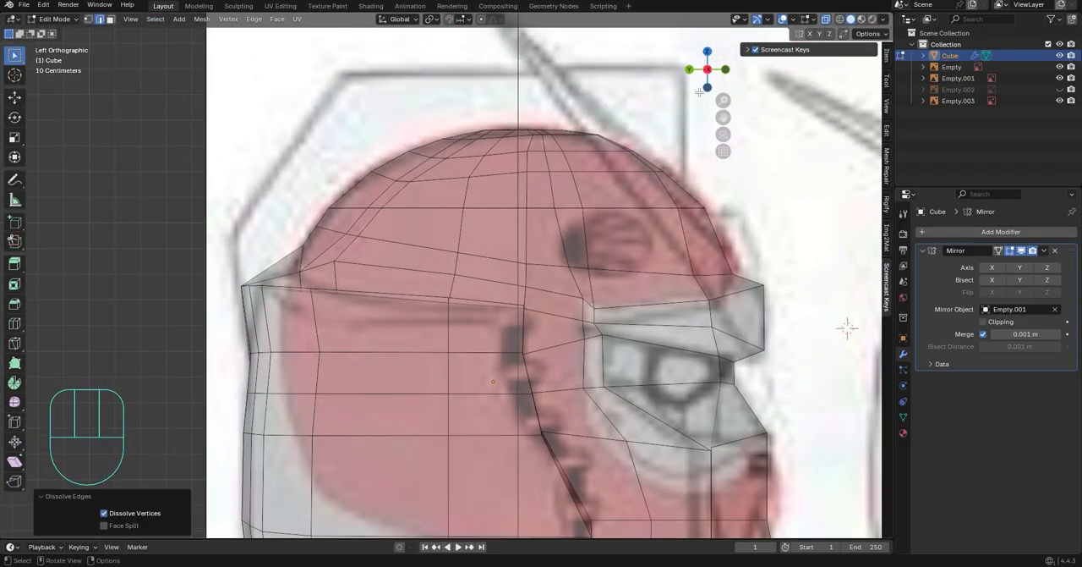
pyautogui.click(726, 69)
pyautogui.scroll(2, 463, 263)
pyautogui.keyDown('shift'); pyautogui.moveTo(463, 263); pyautogui.dragTo(446, 285, button='middle'); pyautogui.keyUp('shift')
pyautogui.press('1')
pyautogui.scroll(2, 445, 284)
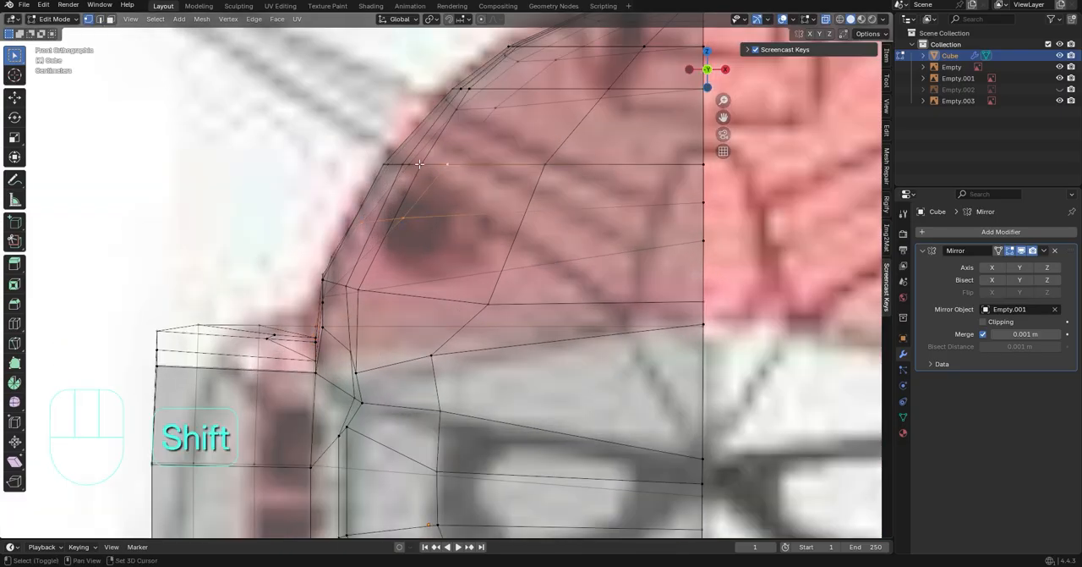
pyautogui.moveTo(401, 228); pyautogui.dragTo(550, 310, button='middle')
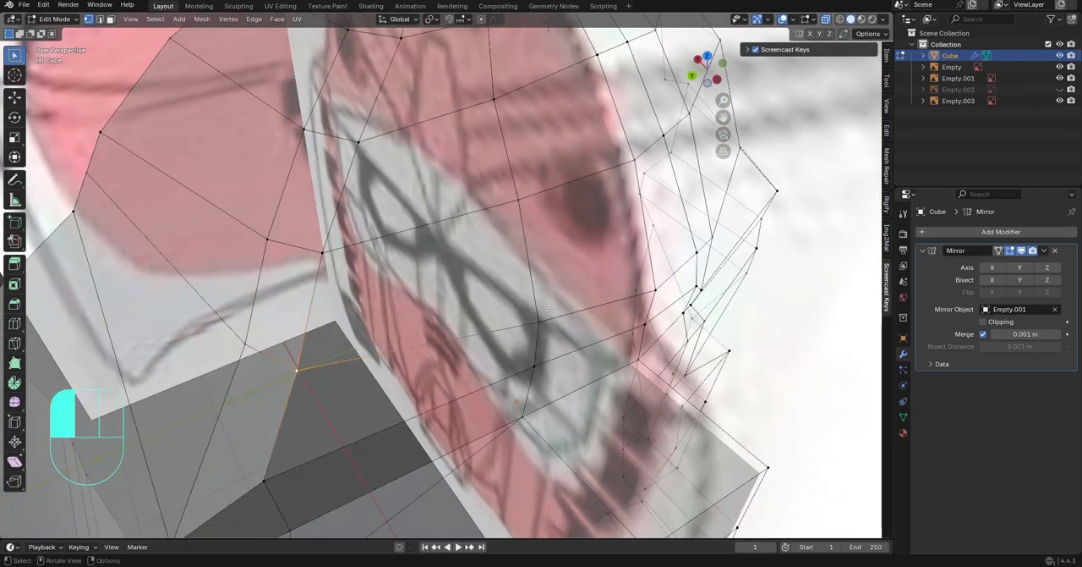
pyautogui.press('1')
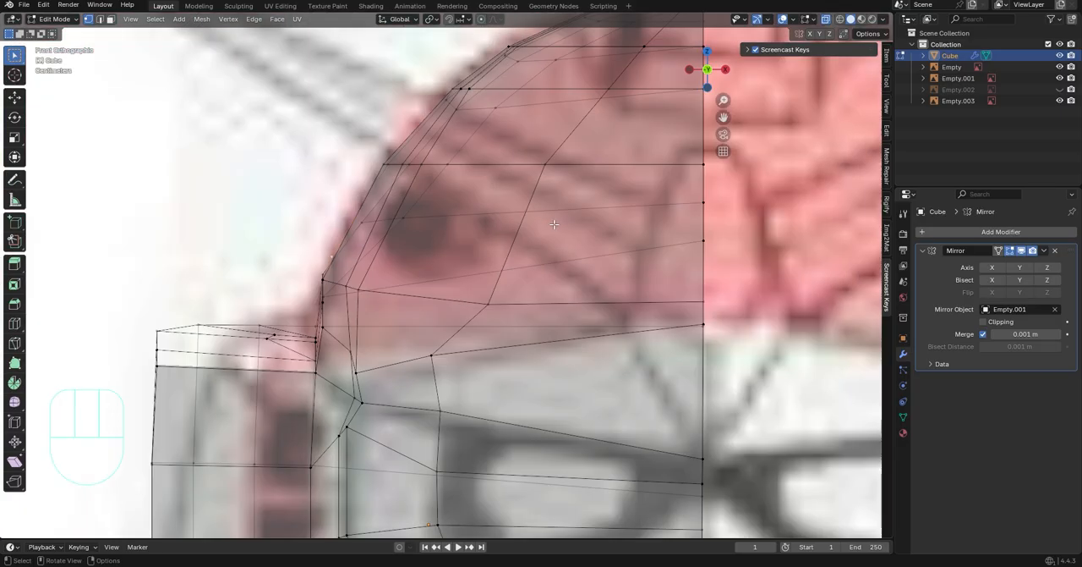
pyautogui.press('g')
pyautogui.press('y')
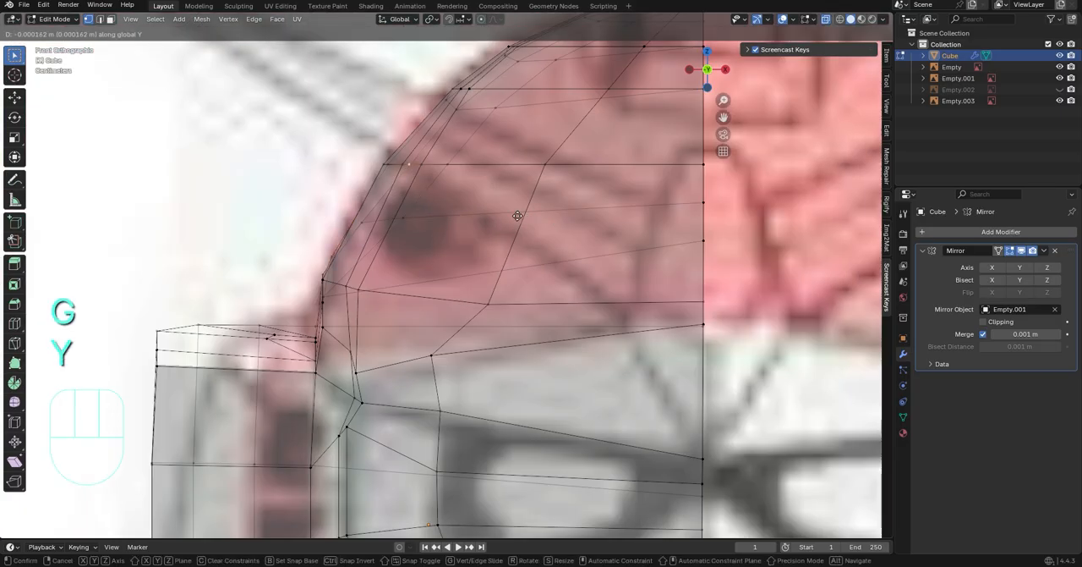
pyautogui.click(506, 210)
pyautogui.press('g')
pyautogui.press('y')
pyautogui.click(583, 236)
# Slide two vertices on the dome's lower rear along their edges to even out the face spacing
pyautogui.keyDown('shift'); pyautogui.moveTo(583, 236); pyautogui.dragTo(558, 323, button='middle'); pyautogui.keyUp('shift')
pyautogui.keyDown('shift'); pyautogui.moveTo(563, 207); pyautogui.dragTo(535, 253, button='middle'); pyautogui.keyUp('shift')
pyautogui.moveTo(535, 254); pyautogui.dragTo(672, 292, button='middle')
pyautogui.click(519, 440)
pyautogui.moveTo(541, 363); pyautogui.dragTo(694, 83, button='middle')
pyautogui.click(691, 70)
pyautogui.moveTo(664, 305); pyautogui.dragTo(594, 395, button='middle')
pyautogui.press('g')
pyautogui.press('g')
pyautogui.click(426, 300)
pyautogui.press('g')
pyautogui.press('g')
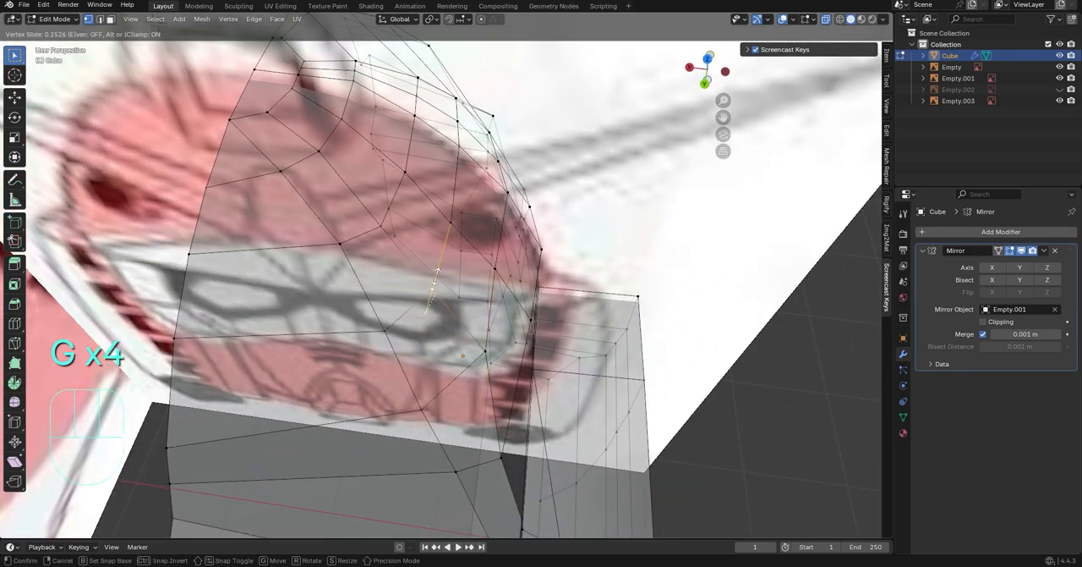
pyautogui.click(401, 316)
# Slide three vertices near the ledge under the dome along their edges, the last by a factor of 0.223
pyautogui.moveTo(474, 431); pyautogui.dragTo(8, 342, button='middle')
pyautogui.press('g')
pyautogui.press('g')
pyautogui.click(414, 457)
pyautogui.click(318, 388)
pyautogui.press('g')
pyautogui.press('g')
pyautogui.click(372, 389)
pyautogui.press('g')
pyautogui.press('g')
pyautogui.click(364, 394)
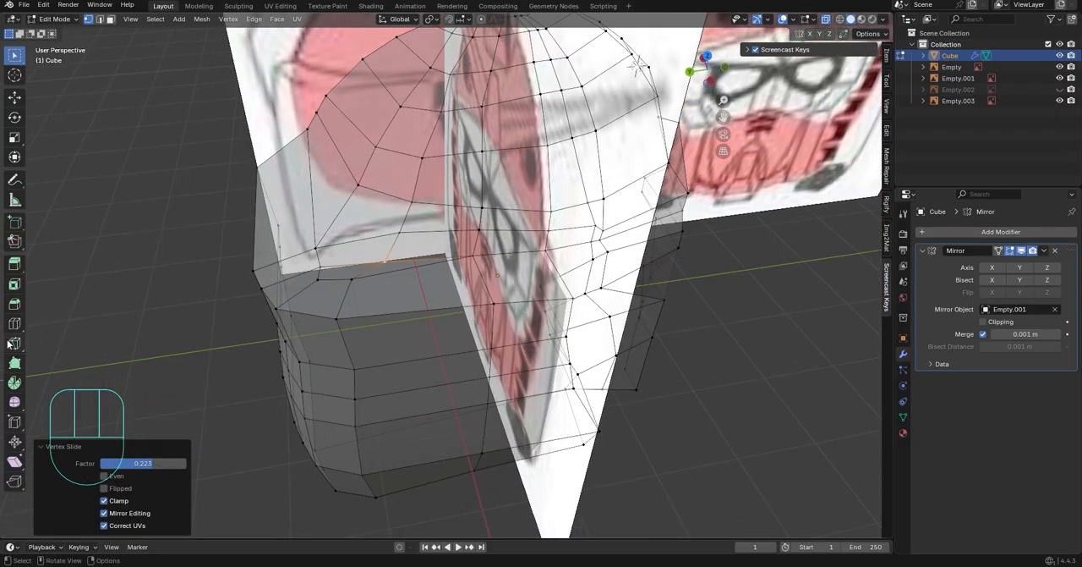
# Slide three more vertices along the side ledge below the dome to space its edges evenly
pyautogui.click(388, 302)
pyautogui.click(416, 269)
pyautogui.press('g')
pyautogui.press('g')
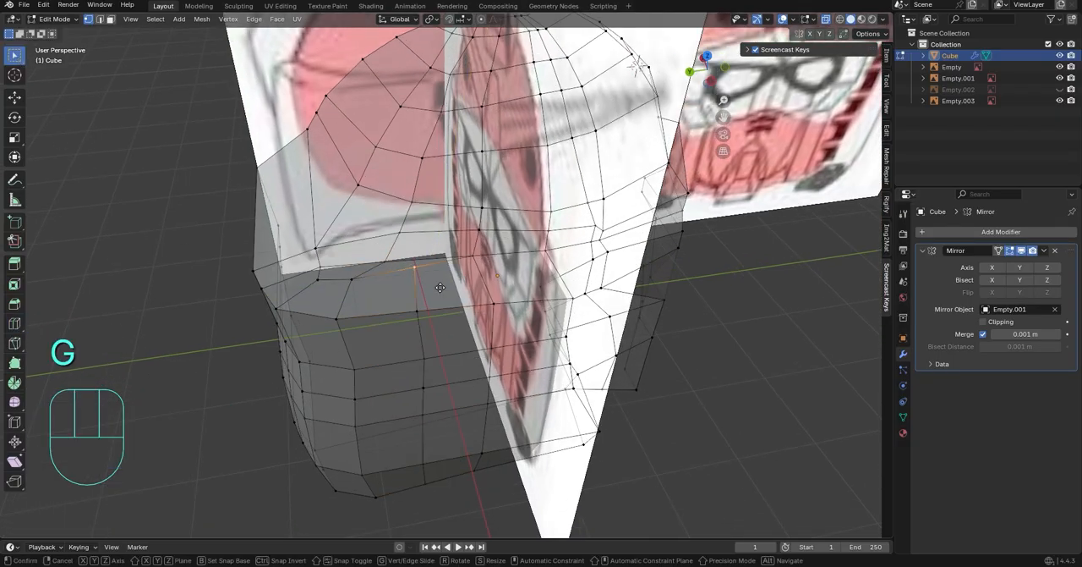
pyautogui.click(416, 289)
pyautogui.click(353, 280)
pyautogui.press('g')
pyautogui.press('g')
pyautogui.click(386, 285)
pyautogui.moveTo(495, 299); pyautogui.dragTo(447, 277, button='middle')
pyautogui.click(399, 279)
pyautogui.press('g')
pyautogui.press('g')
pyautogui.click(414, 281)
# Flatten the vertical vertex path on the side block's outer face on Y with scale 0 and slide it along the face
pyautogui.click(398, 307)
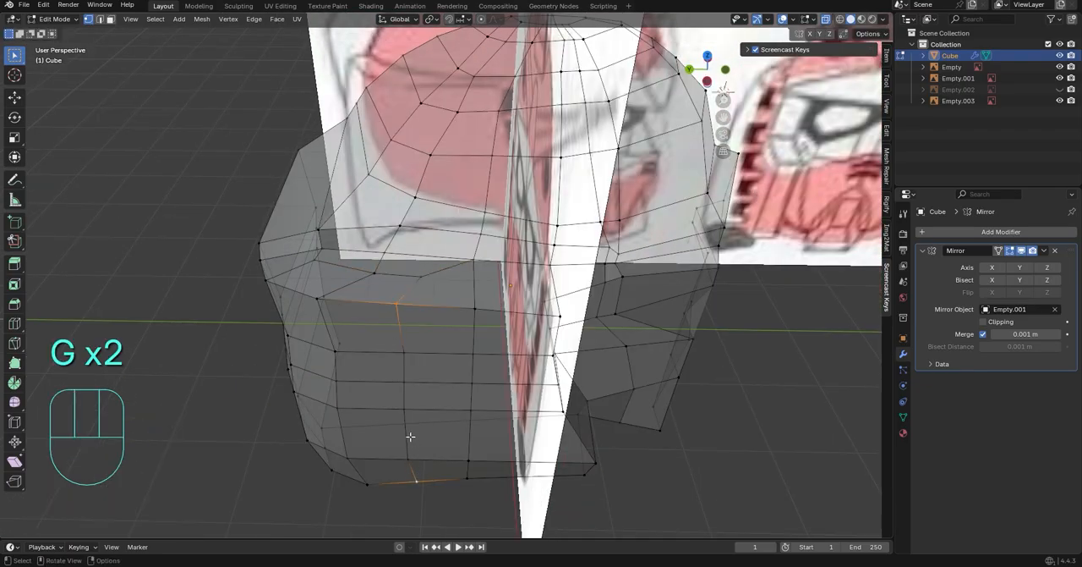
pyautogui.keyDown('ctrl'); pyautogui.keyDown('shift'); pyautogui.click(411, 470); pyautogui.keyUp('shift'); pyautogui.keyUp('ctrl')
pyautogui.press('s')
pyautogui.press('x')
pyautogui.press('y')
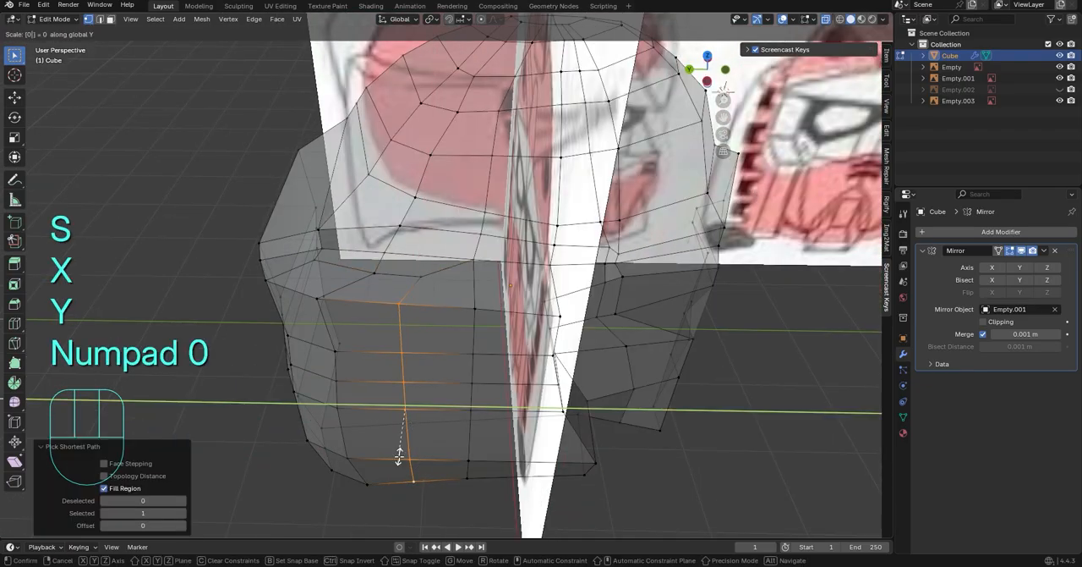
pyautogui.click(399, 454)
pyautogui.press('g')
pyautogui.press('g')
pyautogui.click(539, 400)
# Knife a vertical line of edges through the side block's front end down to its bottom
pyautogui.moveTo(539, 399); pyautogui.dragTo(201, 302, button='middle')
pyautogui.moveTo(573, 374); pyautogui.dragTo(643, 402, button='middle')
pyautogui.hotkey('ctrl', 'z')
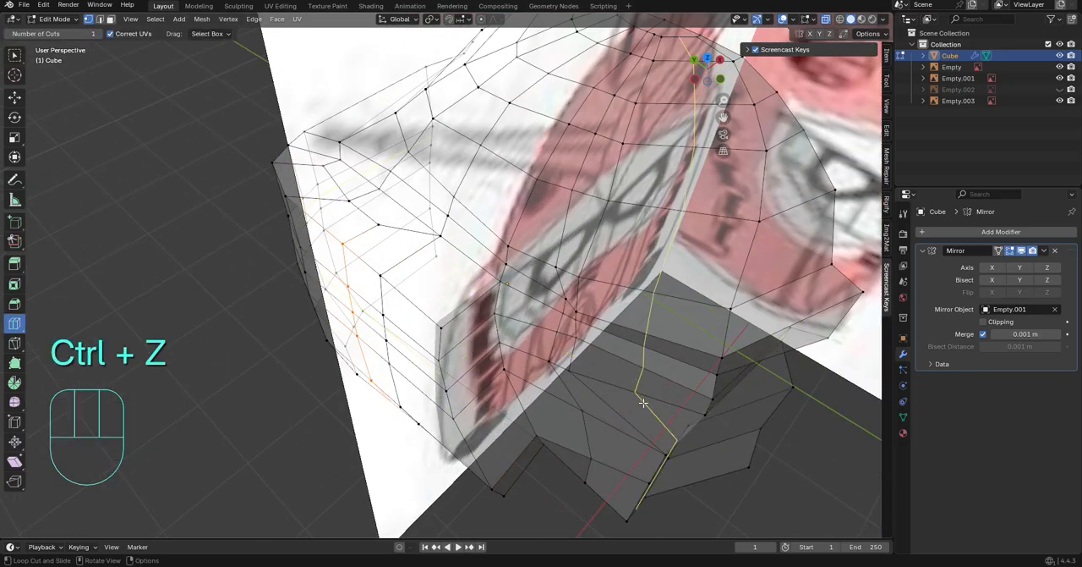
pyautogui.press('k')
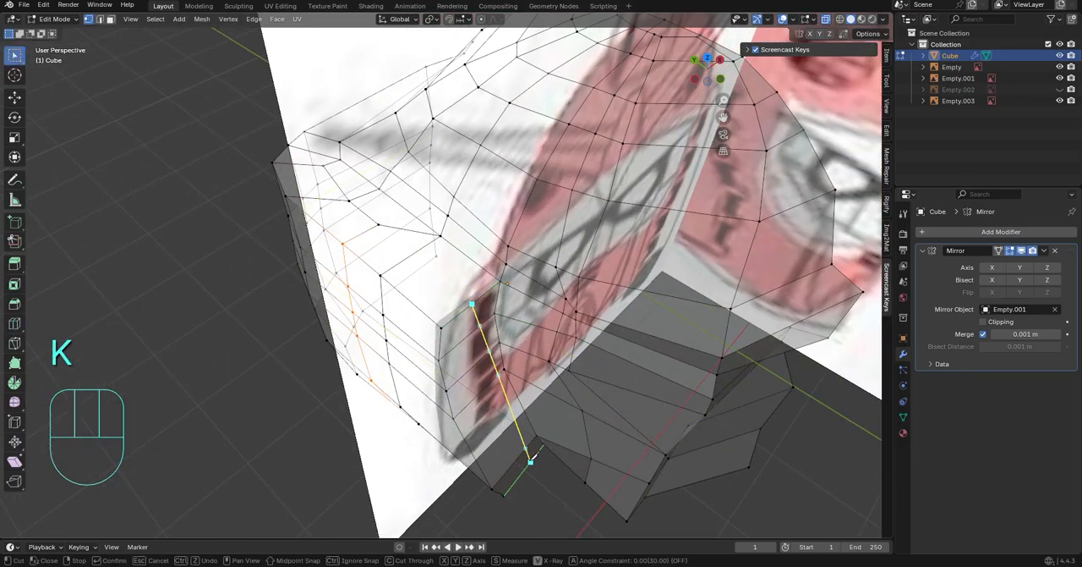
pyautogui.moveTo(528, 463); pyautogui.dragTo(447, 356, button='middle')
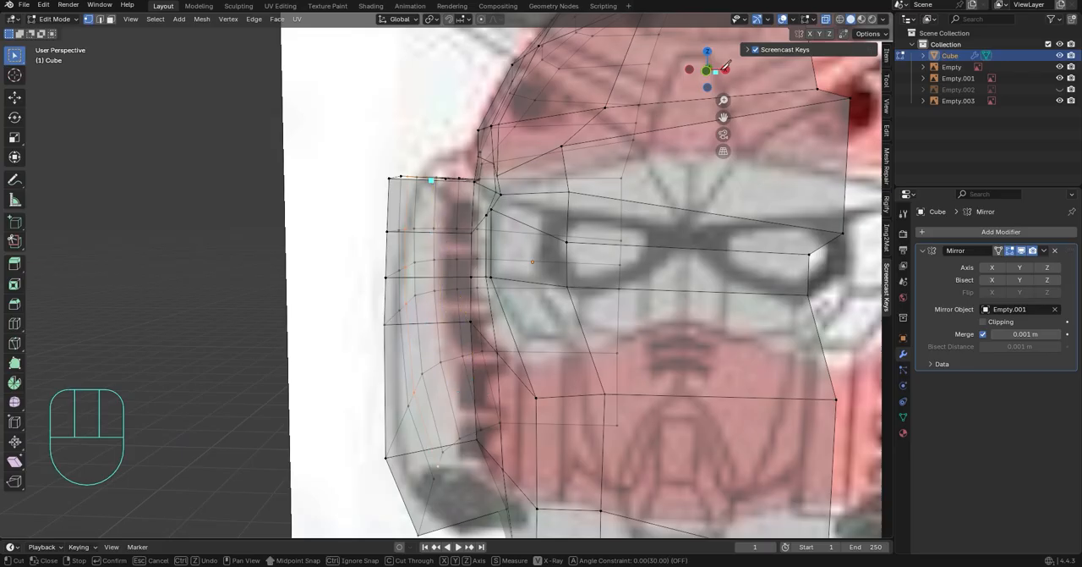
pyautogui.press('Return')
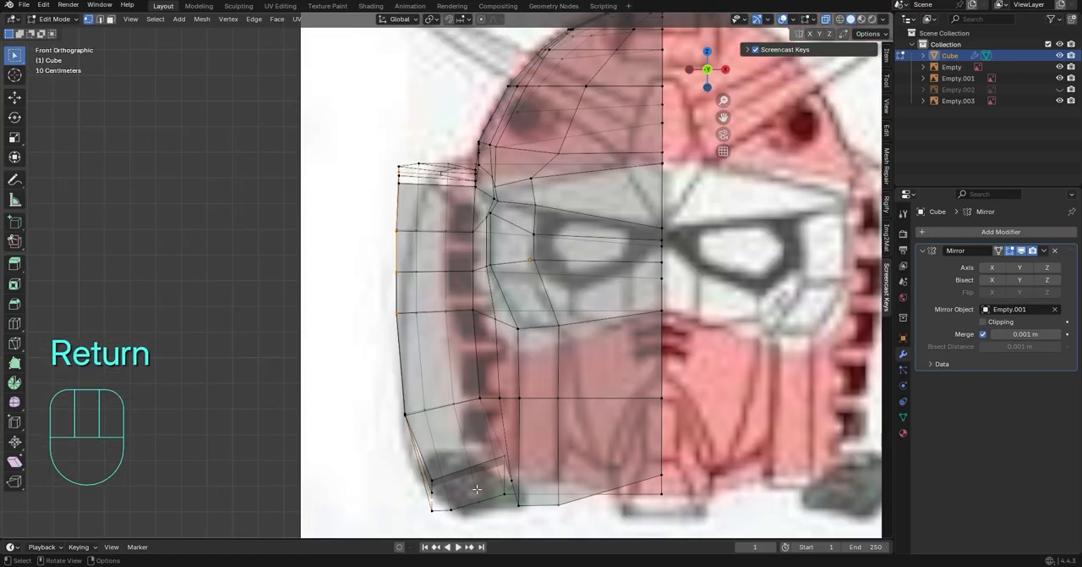
pyautogui.moveTo(477, 488); pyautogui.dragTo(487, 429, button='middle')
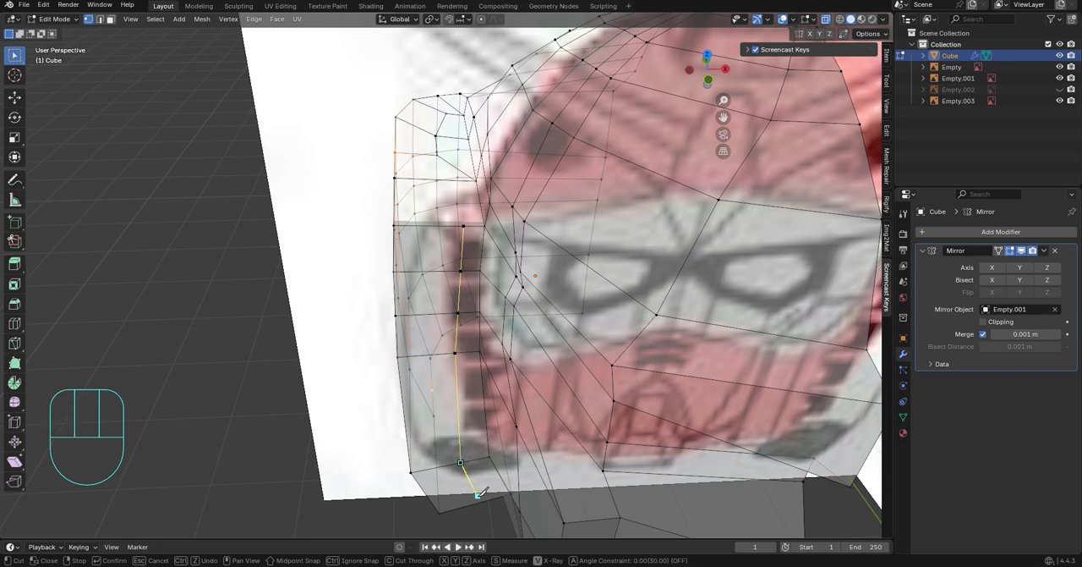
pyautogui.press('Return')
# Knife a continuous edge line from the side block's upper rim across the ledge and up the dome's side
pyautogui.moveTo(497, 496); pyautogui.dragTo(454, 203, button='middle')
pyautogui.press('k')
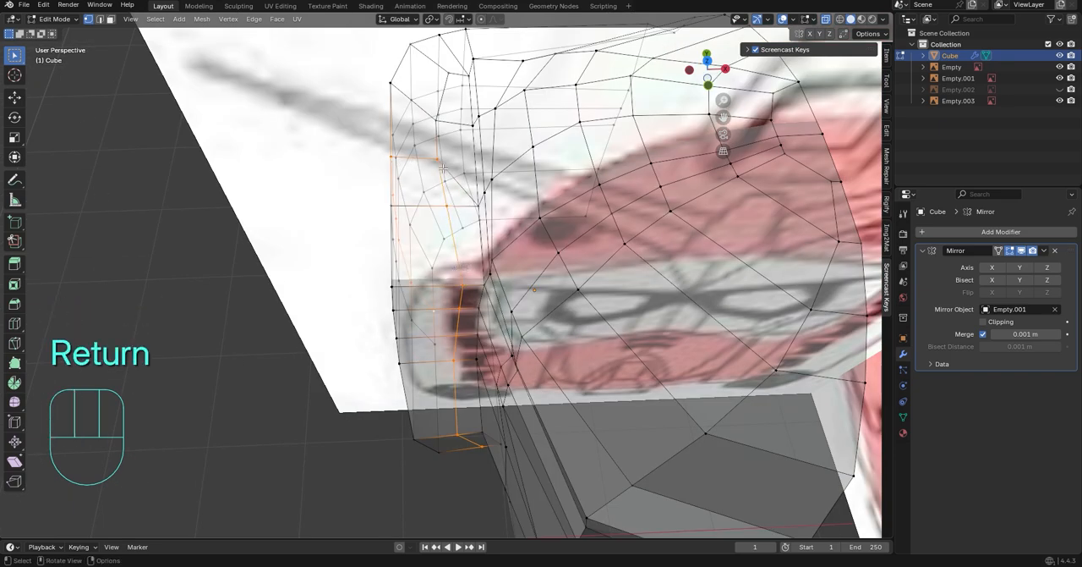
pyautogui.moveTo(443, 169); pyautogui.dragTo(459, 310, button='middle')
pyautogui.moveTo(449, 422); pyautogui.dragTo(372, 305, button='middle')
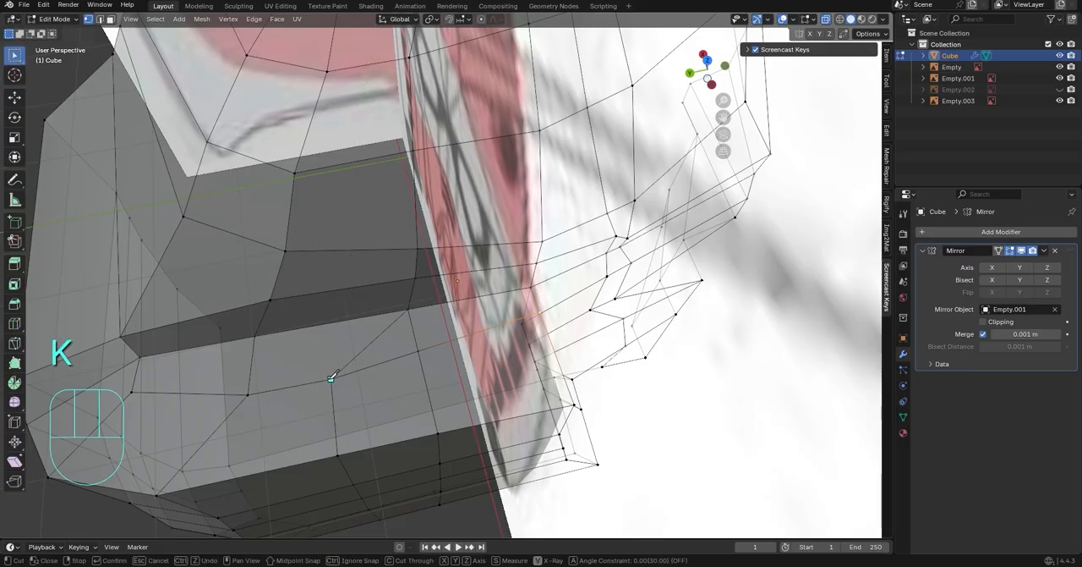
pyautogui.moveTo(349, 245); pyautogui.dragTo(339, 276, button='middle')
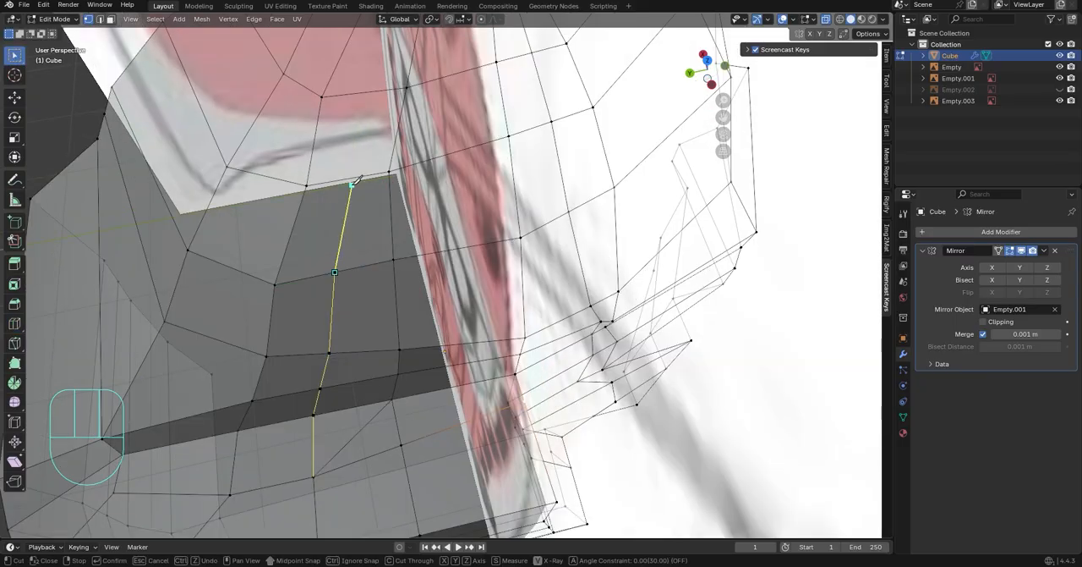
pyautogui.keyDown('shift'); pyautogui.moveTo(361, 100); pyautogui.dragTo(391, 209, button='middle'); pyautogui.keyUp('shift')
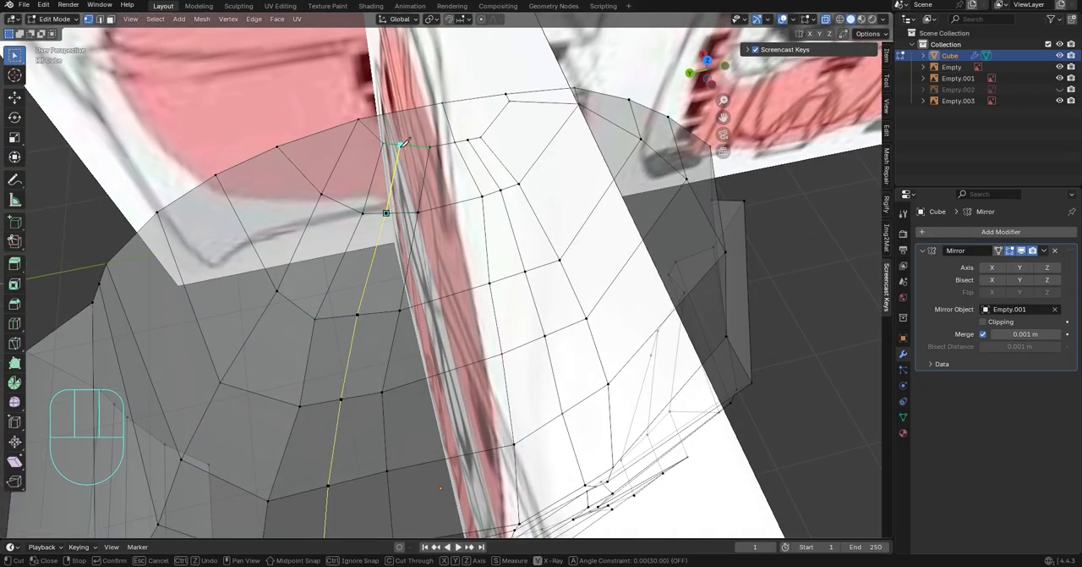
pyautogui.press('Return')
# Slide the upper three vertices beside the new cut on the dome along their edges to smooth the flow
pyautogui.moveTo(402, 144); pyautogui.dragTo(398, 258, button='middle')
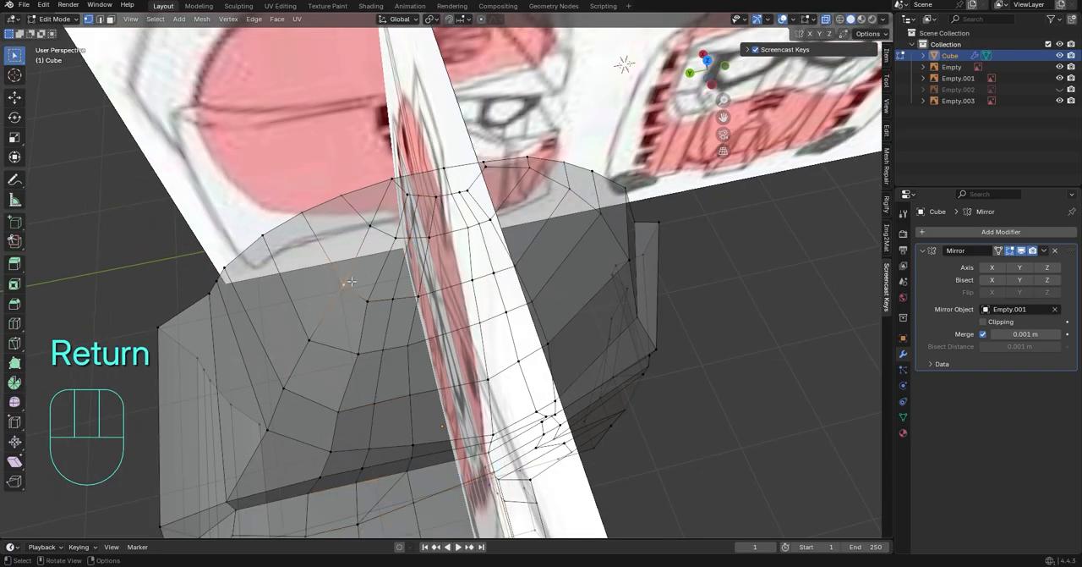
pyautogui.press('g')
pyautogui.press('g')
pyautogui.click(342, 265)
pyautogui.click(367, 301)
pyautogui.press('g')
pyautogui.press('g')
pyautogui.click(362, 296)
pyautogui.click(361, 354)
pyautogui.press('g')
pyautogui.press('g')
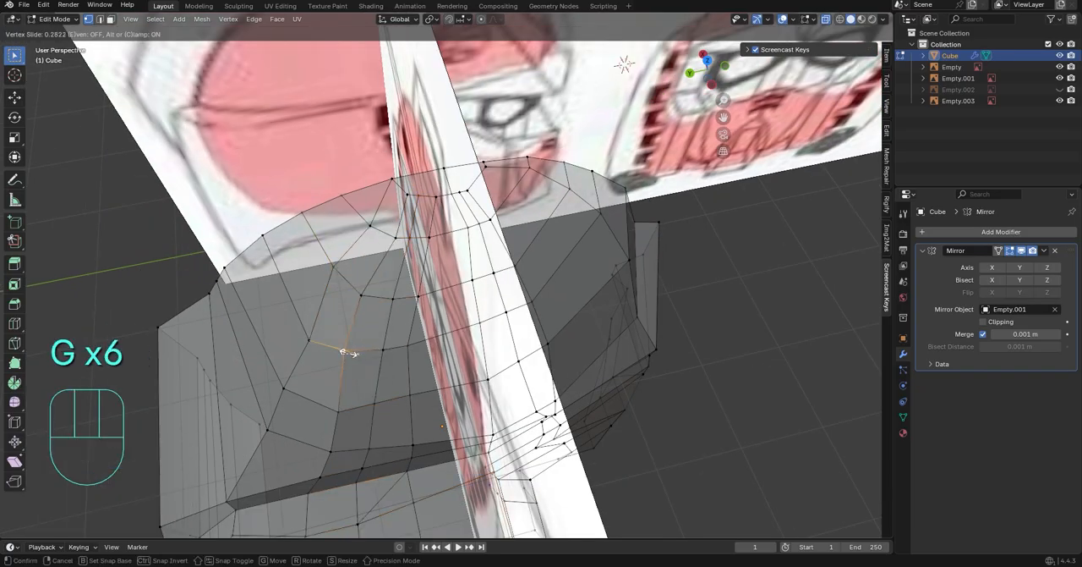
pyautogui.click(348, 352)
# Slide the two lower vertices in the dome's side column and another nearby vertex along their edges
pyautogui.click(340, 410)
pyautogui.press('g')
pyautogui.press('g')
pyautogui.click(326, 404)
pyautogui.click(328, 445)
pyautogui.press('g')
pyautogui.click(316, 437)
pyautogui.moveTo(316, 437); pyautogui.dragTo(499, 380, button='middle')
pyautogui.click(507, 387)
pyautogui.press('g')
pyautogui.press('g')
pyautogui.click(546, 454)
# Dissolve the redundant edge on the side ledge below the dome
pyautogui.moveTo(545, 454); pyautogui.dragTo(349, 381, button='middle')
pyautogui.press('3')
pyautogui.click(419, 404)
pyautogui.rightClick(455, 401)
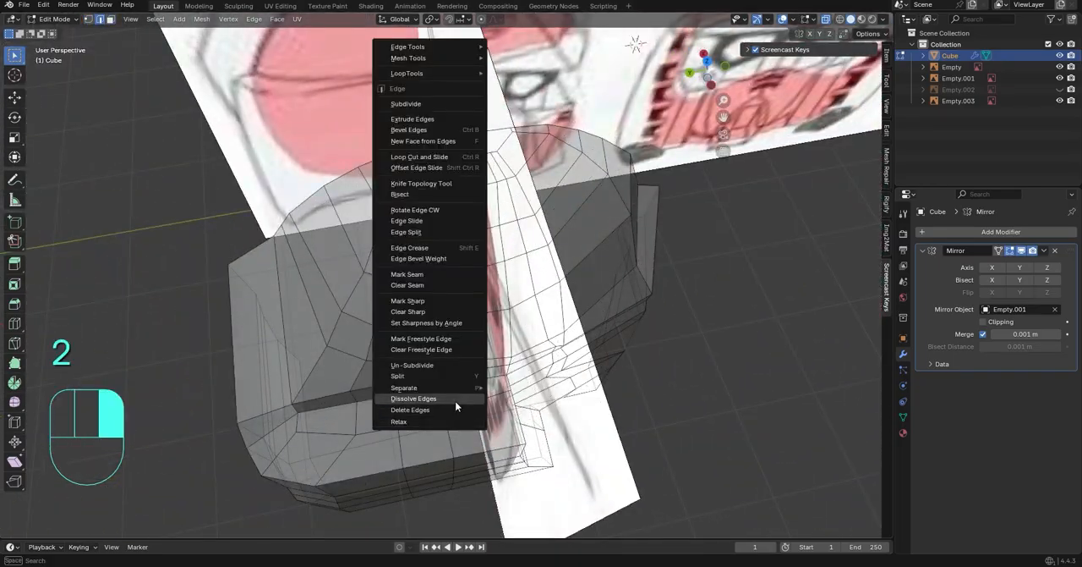
pyautogui.click(455, 400)
# In front view, slide the selected edges on the side block along its surface
pyautogui.moveTo(473, 401); pyautogui.dragTo(660, 271, button='middle')
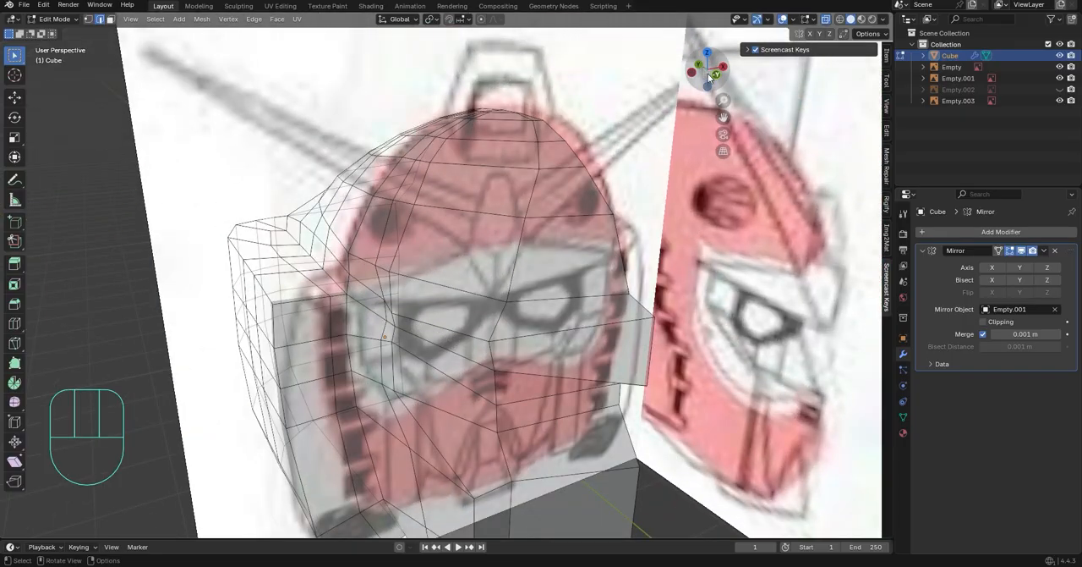
pyautogui.click(710, 76)
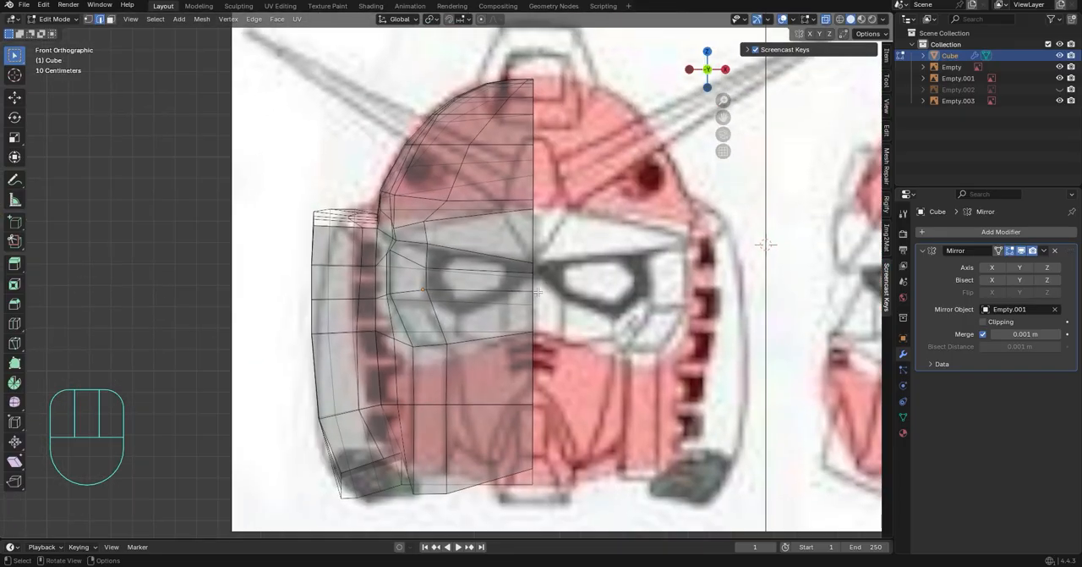
pyautogui.click(341, 242)
pyautogui.keyDown('shift'); pyautogui.moveTo(340, 291); pyautogui.dragTo(341, 240, button='middle'); pyautogui.keyUp('shift')
pyautogui.press('g')
pyautogui.press('g')
pyautogui.click(431, 290)
# Slide the vertex on the ledge near the rear corner along its edge
pyautogui.moveTo(432, 290); pyautogui.dragTo(457, 322, button='middle')
pyautogui.scroll(-5, 581, 369)
pyautogui.scroll(5, 652, 352)
pyautogui.press('1')
pyautogui.click(420, 281)
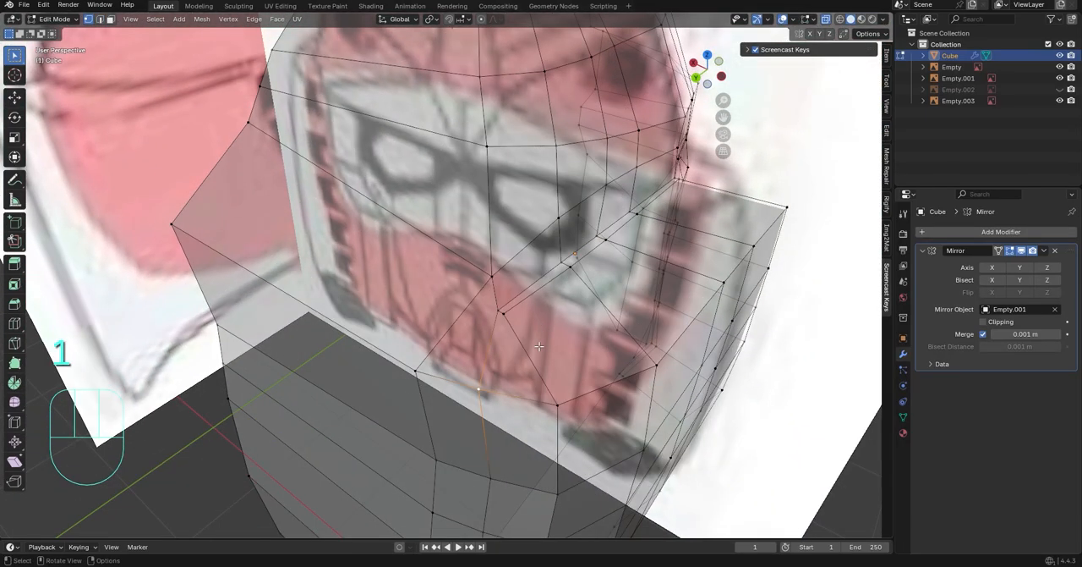
pyautogui.press('g')
pyautogui.press('g')
pyautogui.click(456, 345)
# Select the vertical vertex path down the block's rear corner and slide it by a factor of 0.702
pyautogui.keyDown('shift'); pyautogui.moveTo(582, 479); pyautogui.dragTo(581, 395, button='middle'); pyautogui.keyUp('shift')
pyautogui.click(496, 364)
pyautogui.scroll(-4, 482, 365)
pyautogui.moveTo(481, 365); pyautogui.dragTo(534, 345, button='middle')
pyautogui.scroll(2, 529, 372)
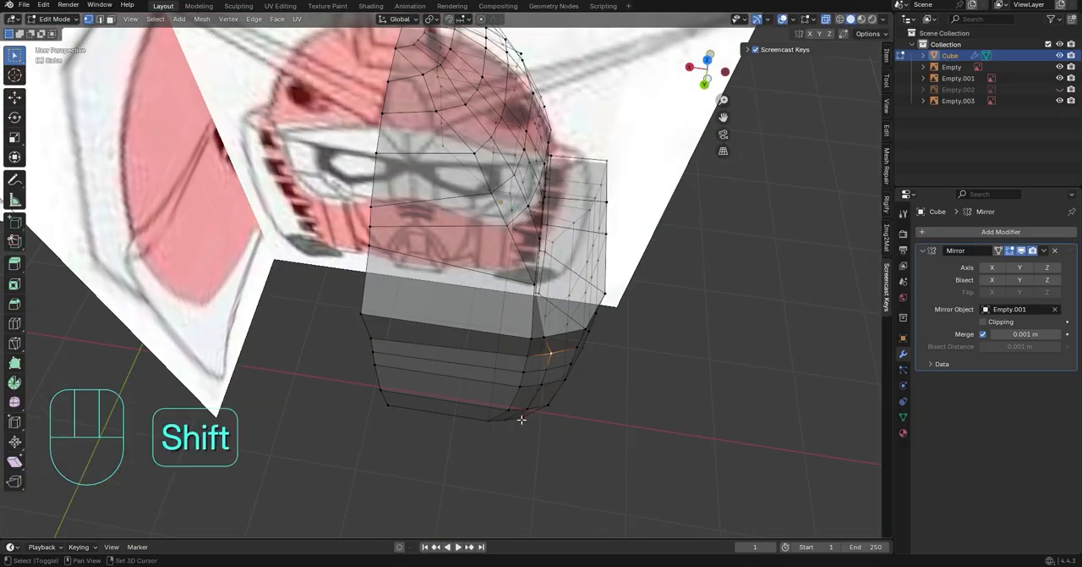
pyautogui.moveTo(522, 418); pyautogui.dragTo(500, 429, button='middle')
pyautogui.keyDown('ctrl'); pyautogui.keyDown('shift'); pyautogui.click(500, 430); pyautogui.keyUp('shift'); pyautogui.keyUp('ctrl')
pyautogui.moveTo(590, 423); pyautogui.dragTo(571, 421, button='middle')
pyautogui.press('g')
pyautogui.click(554, 416)
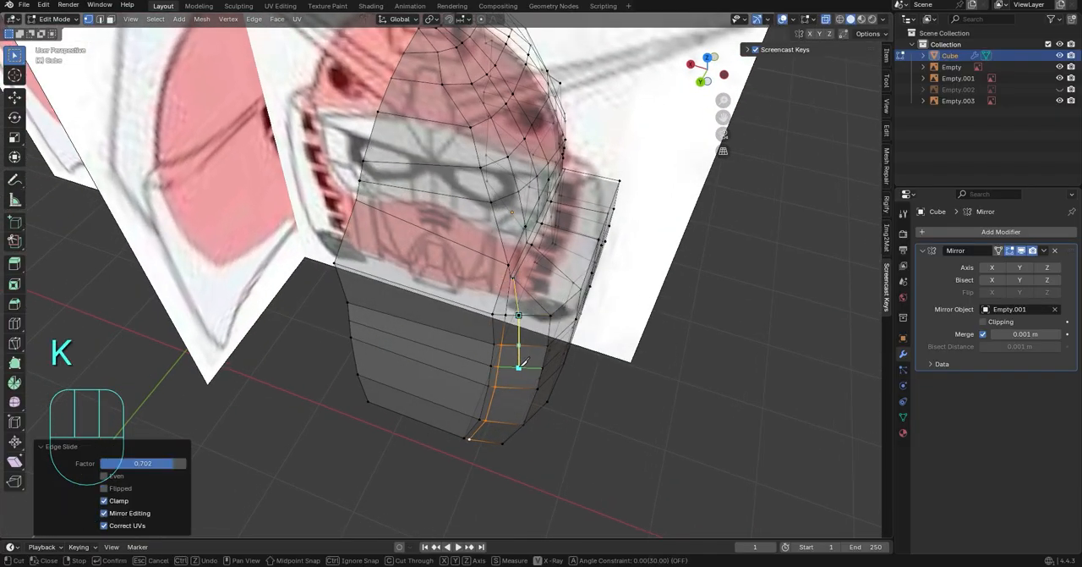
# Knife a second vertical line of edges down the block's rear corner and slide it along the surface
pyautogui.press('Return')
pyautogui.moveTo(490, 440); pyautogui.dragTo(507, 351, button='middle')
pyautogui.press('g')
pyautogui.press('g')
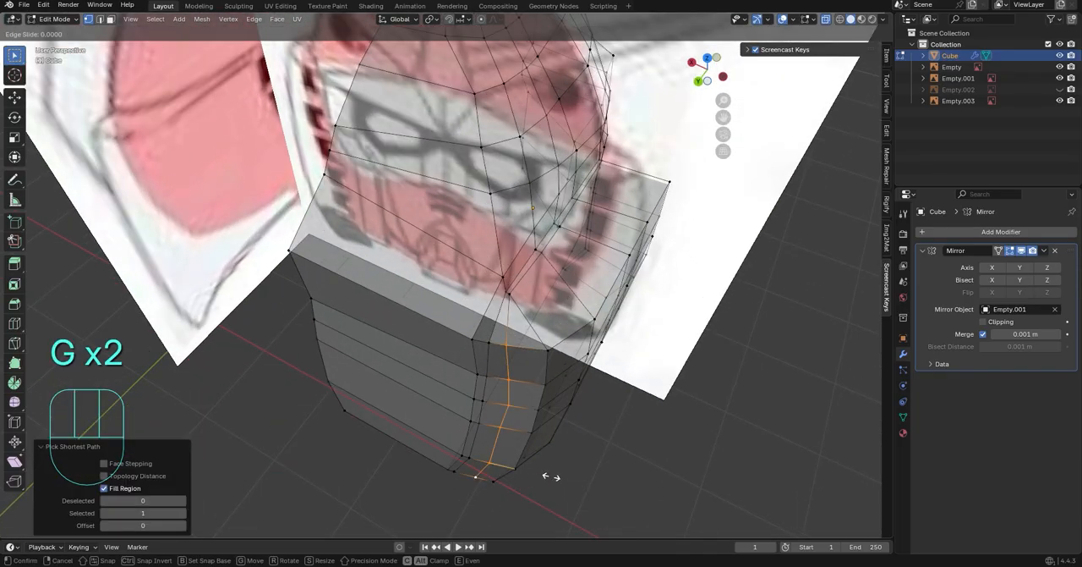
pyautogui.click(460, 472)
# Slide the vertices on the side block's rear corner, at its upper and lower ends, along their edges
pyautogui.moveTo(461, 472); pyautogui.dragTo(499, 445, button='middle')
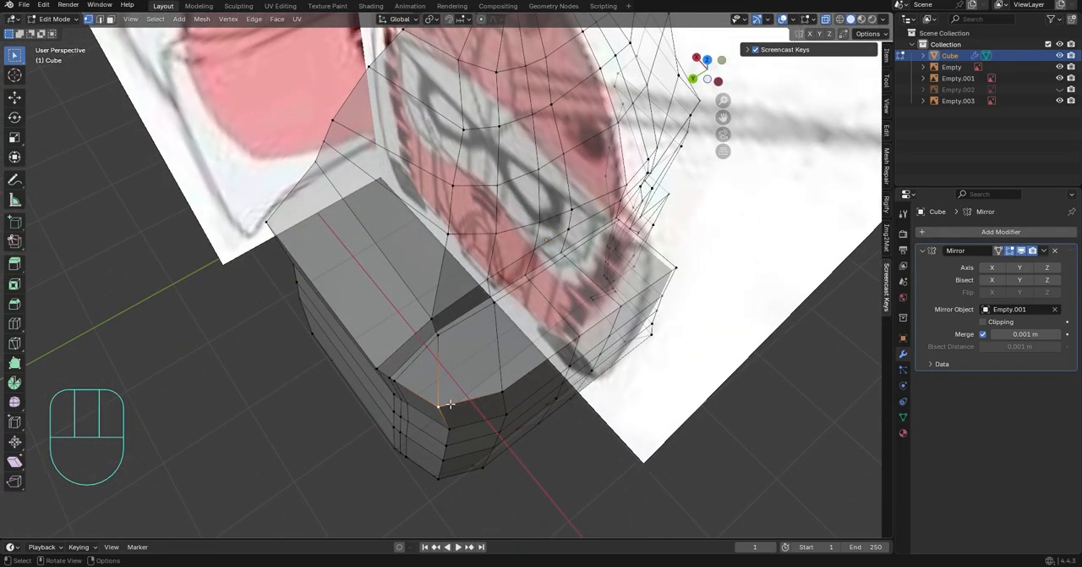
pyautogui.press('g')
pyautogui.press('g')
pyautogui.click(618, 447)
pyautogui.moveTo(618, 448); pyautogui.dragTo(513, 386, button='middle')
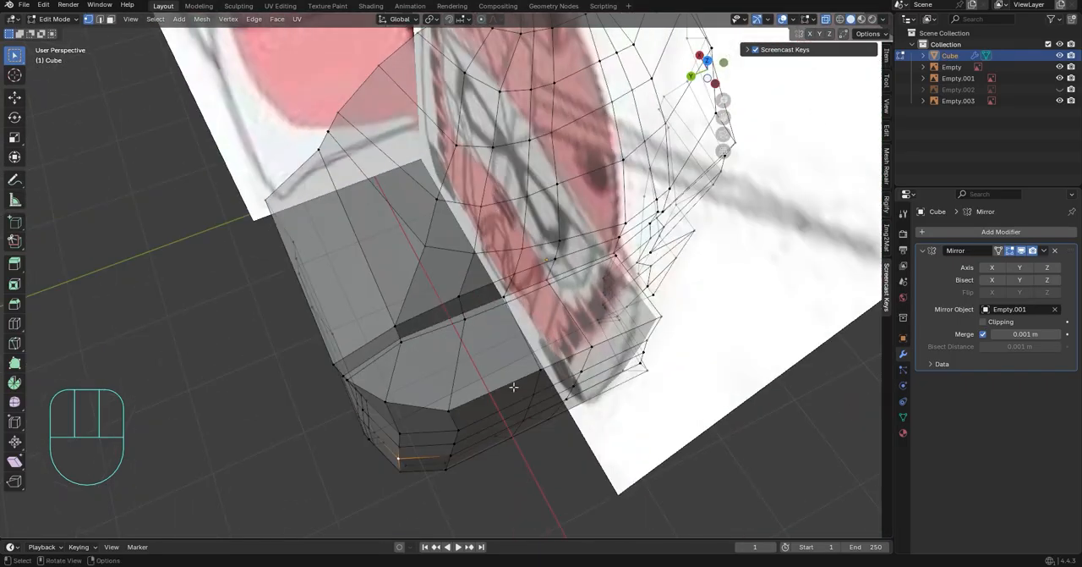
pyautogui.moveTo(448, 400); pyautogui.dragTo(483, 399, button='middle')
pyautogui.press('g')
pyautogui.press('g')
pyautogui.click(517, 391)
pyautogui.click(408, 414)
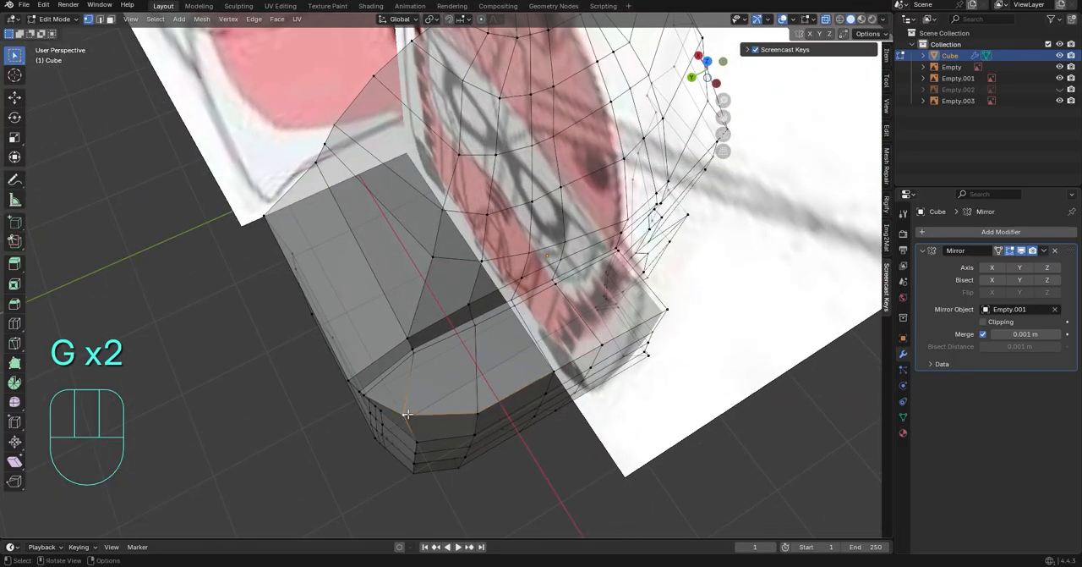
pyautogui.click(414, 410)
# Delete the front faces of the mouth and chin area near the head's centre line
pyautogui.moveTo(413, 410); pyautogui.dragTo(735, 198, button='middle')
pyautogui.press('KP_1')
pyautogui.scroll(5, 664, 181)
pyautogui.moveTo(575, 296); pyautogui.dragTo(510, 366, button='middle')
pyautogui.scroll(-4, 638, 342)
pyautogui.moveTo(497, 400); pyautogui.dragTo(552, 369, button='middle')
pyautogui.press('3')
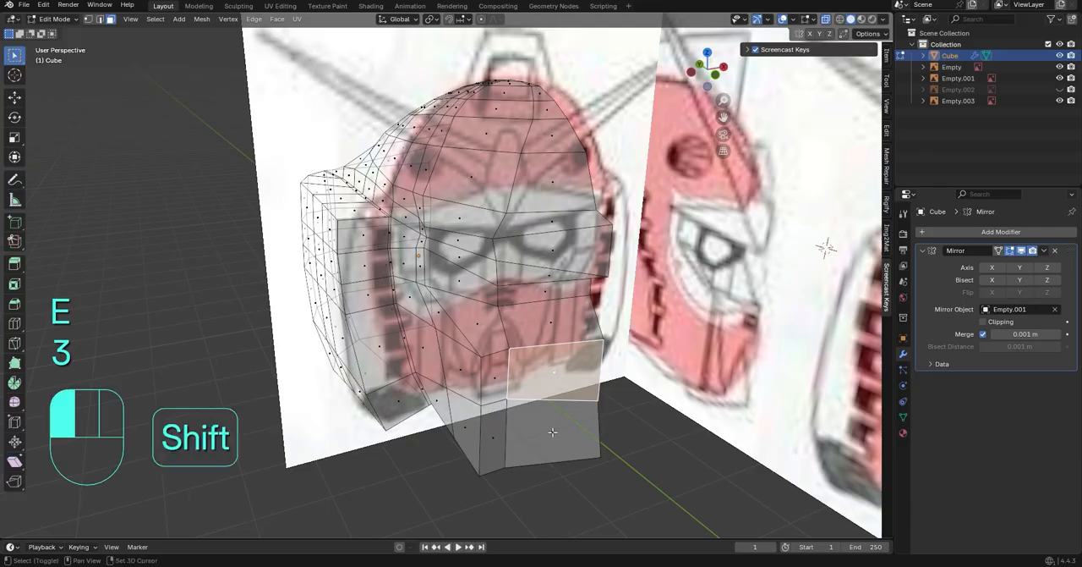
pyautogui.click(555, 430)
pyautogui.moveTo(555, 427); pyautogui.dragTo(577, 411, button='middle')
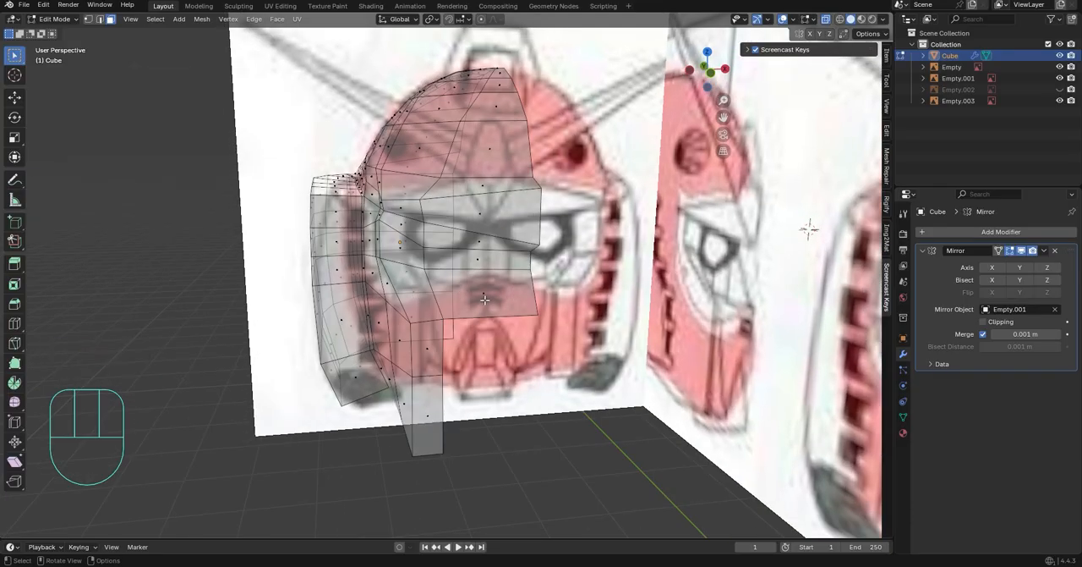
pyautogui.moveTo(485, 299); pyautogui.dragTo(537, 315, button='middle')
pyautogui.press('x')
pyautogui.click(571, 356)
pyautogui.moveTo(571, 356); pyautogui.dragTo(526, 345, button='middle')
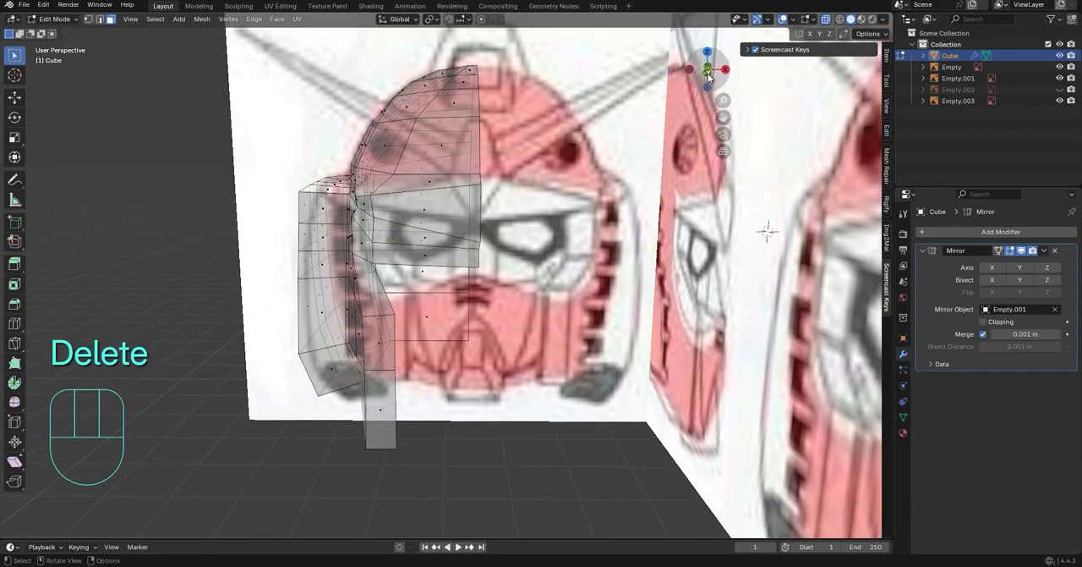
# Delete the front and centre-side faces across the eye opening, after comparing them with the front reference
pyautogui.press('KP_1')
pyautogui.scroll(3, 559, 306)
pyautogui.keyDown('shift'); pyautogui.moveTo(560, 306); pyautogui.dragTo(583, 359, button='middle'); pyautogui.keyUp('shift')
pyautogui.scroll(1, 582, 359)
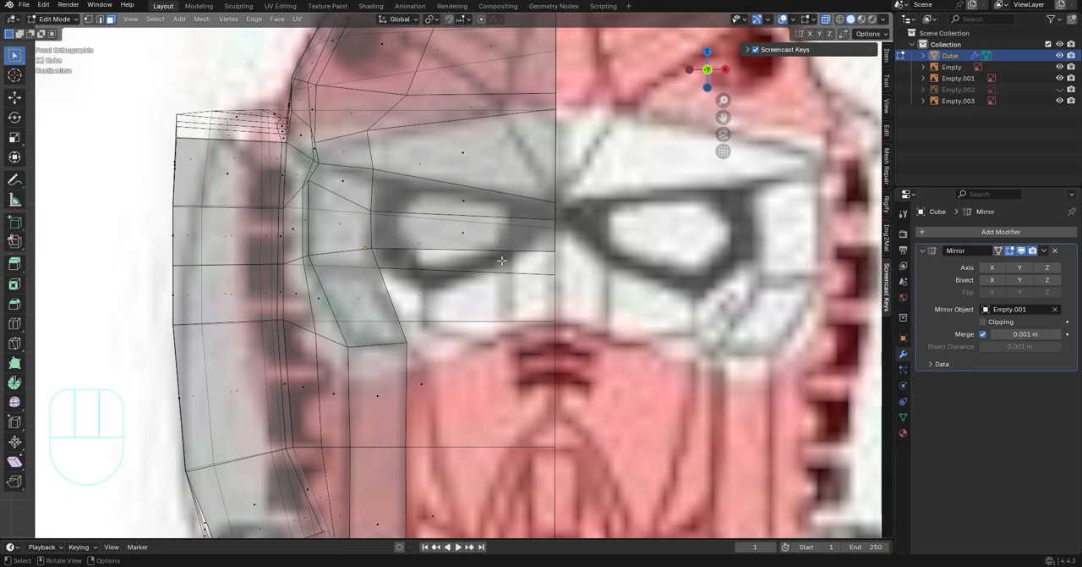
pyautogui.moveTo(501, 261); pyautogui.dragTo(499, 288, button='middle')
pyautogui.scroll(-5, 549, 287)
pyautogui.moveTo(456, 313); pyautogui.dragTo(478, 381, button='middle')
pyautogui.scroll(3, 479, 381)
pyautogui.scroll(-4, 479, 397)
pyautogui.moveTo(465, 414); pyautogui.dragTo(507, 355, button='middle')
pyautogui.scroll(1, 507, 355)
pyautogui.keyDown('shift'); pyautogui.moveTo(507, 338); pyautogui.dragTo(398, 406, button='middle'); pyautogui.keyUp('shift')
pyautogui.scroll(1, 401, 372)
pyautogui.moveTo(405, 338); pyautogui.dragTo(358, 291, button='middle')
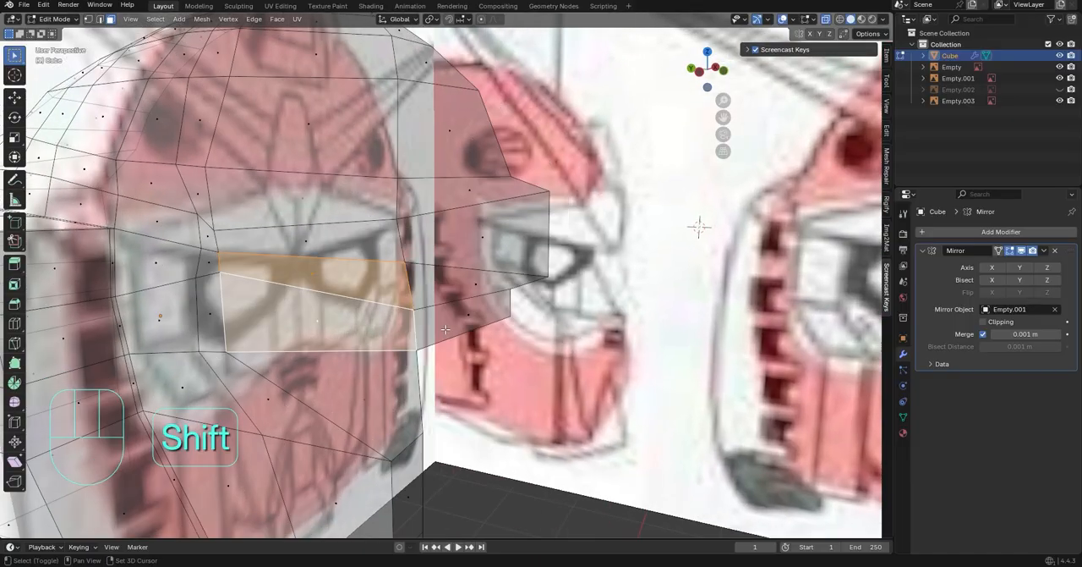
pyautogui.moveTo(470, 317); pyautogui.dragTo(379, 307, button='middle')
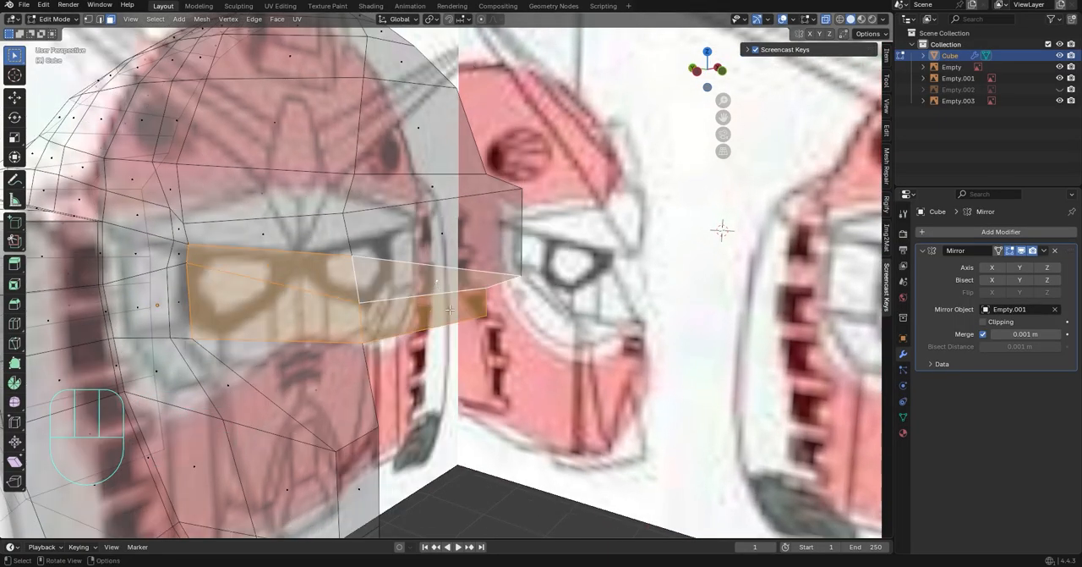
pyautogui.press('Delete')
# In front view, position the cheek's upper inner vertex beside the eye with moves of 0.0737 m X, -0.012728 m Z and 0.035637 m X
pyautogui.moveTo(450, 310); pyautogui.dragTo(471, 416, button='middle')
pyautogui.click(389, 428)
pyautogui.moveTo(389, 428); pyautogui.dragTo(641, 399, button='middle')
pyautogui.click(718, 74)
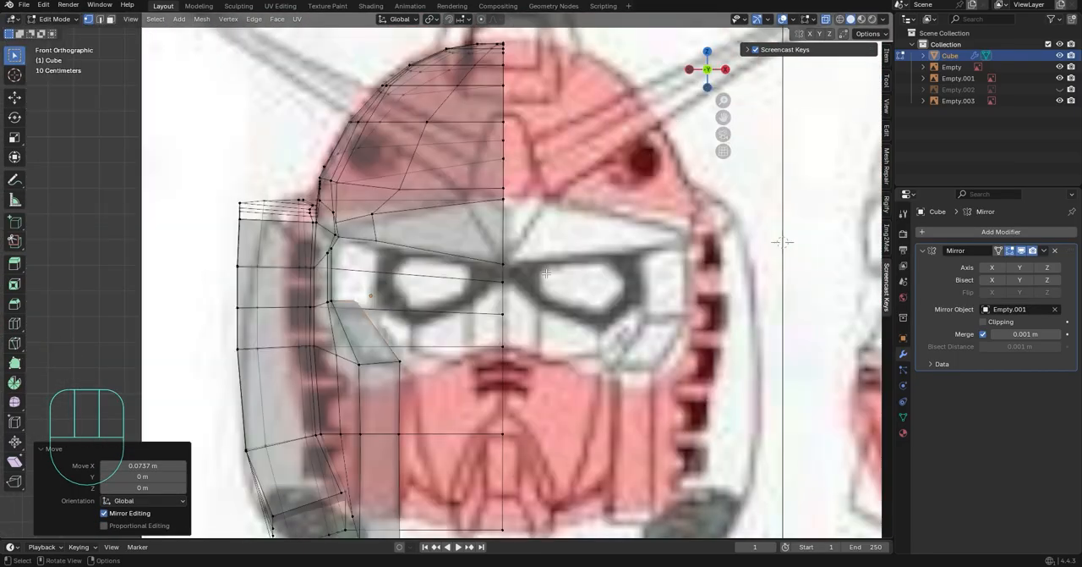
pyautogui.scroll(3, 567, 286)
pyautogui.press('g')
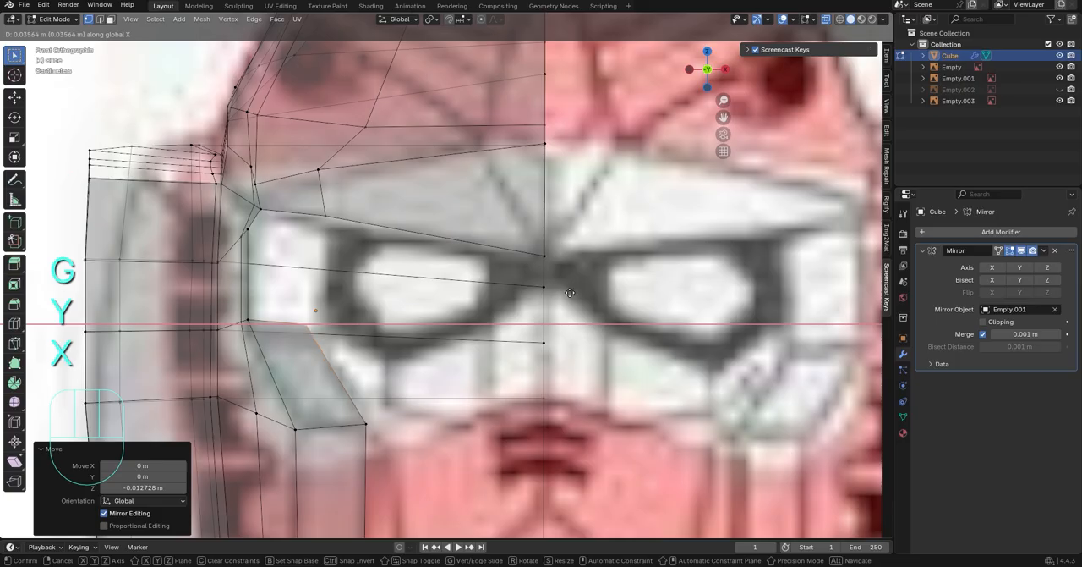
pyautogui.moveTo(330, 274); pyautogui.dragTo(601, 365, button='middle')
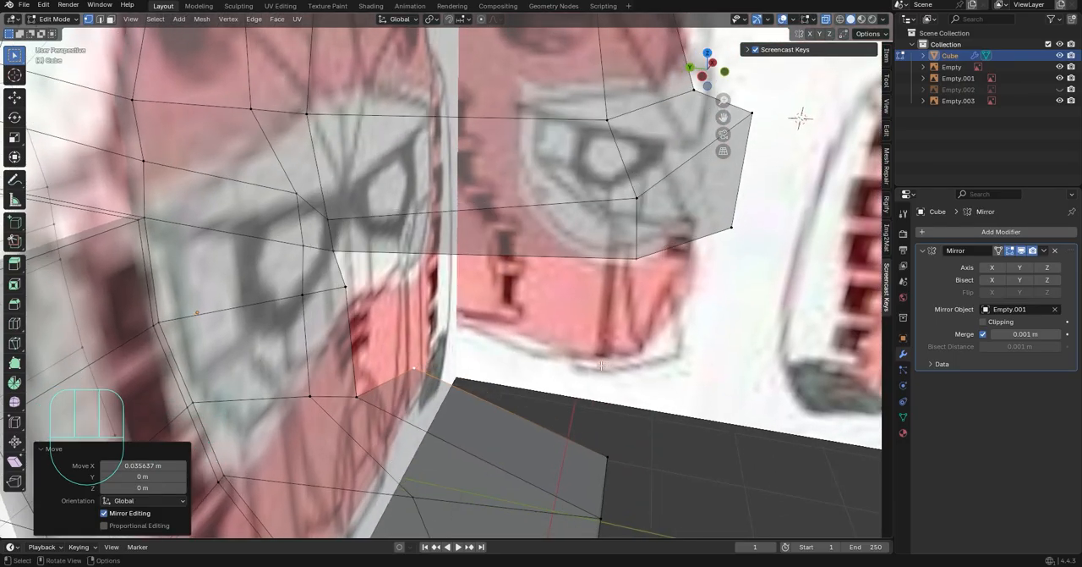
# Flatten the selected cheek vertices with a scale of 0 along Y and fill faces along the inner edge beside the eye opening
pyautogui.keyDown('shift'); pyautogui.click(359, 394); pyautogui.keyUp('shift')
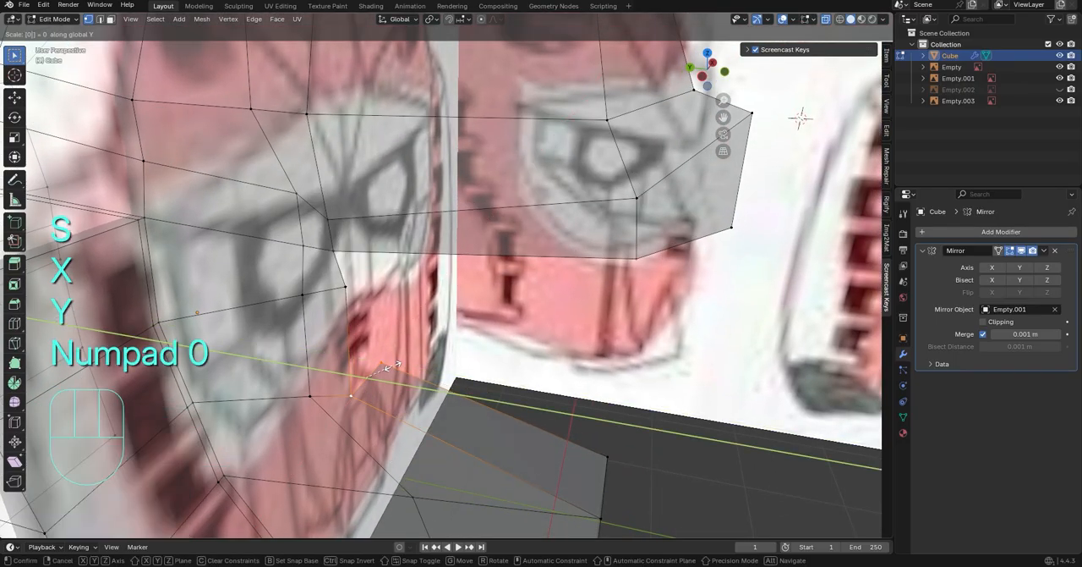
pyautogui.click(388, 368)
pyautogui.moveTo(389, 368); pyautogui.dragTo(343, 366, button='middle')
pyautogui.click(289, 358)
pyautogui.press('f')
pyautogui.click(289, 359)
pyautogui.click(285, 248)
pyautogui.press('f')
pyautogui.click(285, 248)
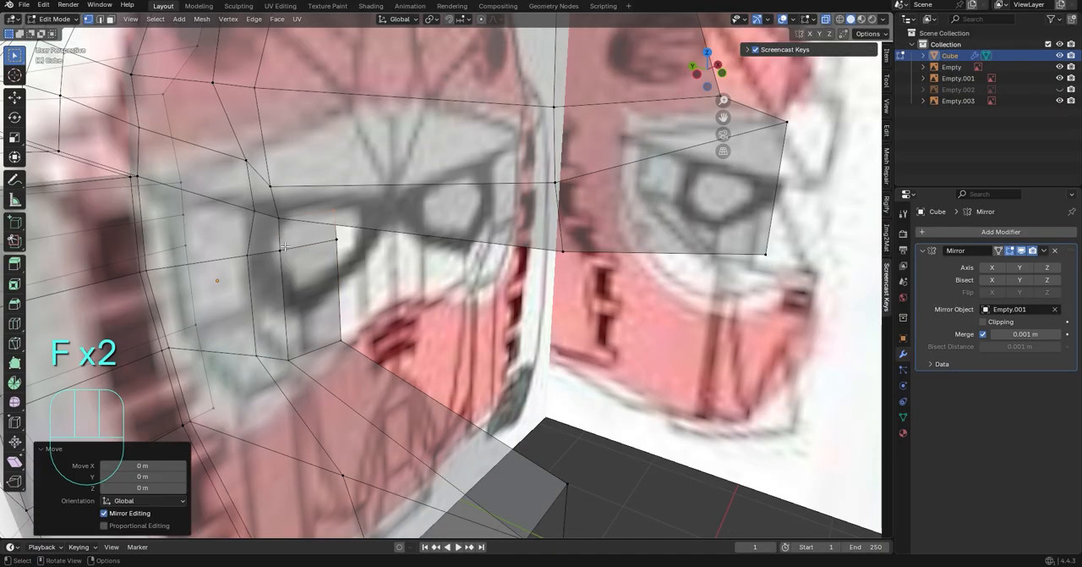
# Extrude the outer brow geometry along Z and fill a face on the brow's underside
pyautogui.moveTo(470, 258); pyautogui.dragTo(370, 271, button='middle')
pyautogui.click(367, 258)
pyautogui.moveTo(353, 207); pyautogui.dragTo(335, 231, button='middle')
pyautogui.click(333, 229)
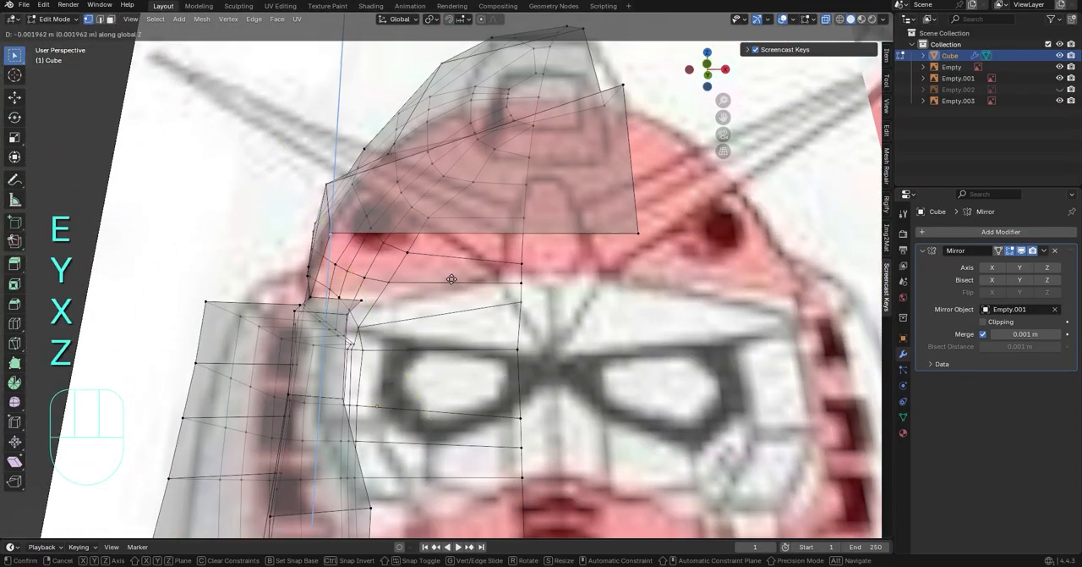
pyautogui.click(487, 285)
pyautogui.press('f')
pyautogui.scroll(-2, 333, 229)
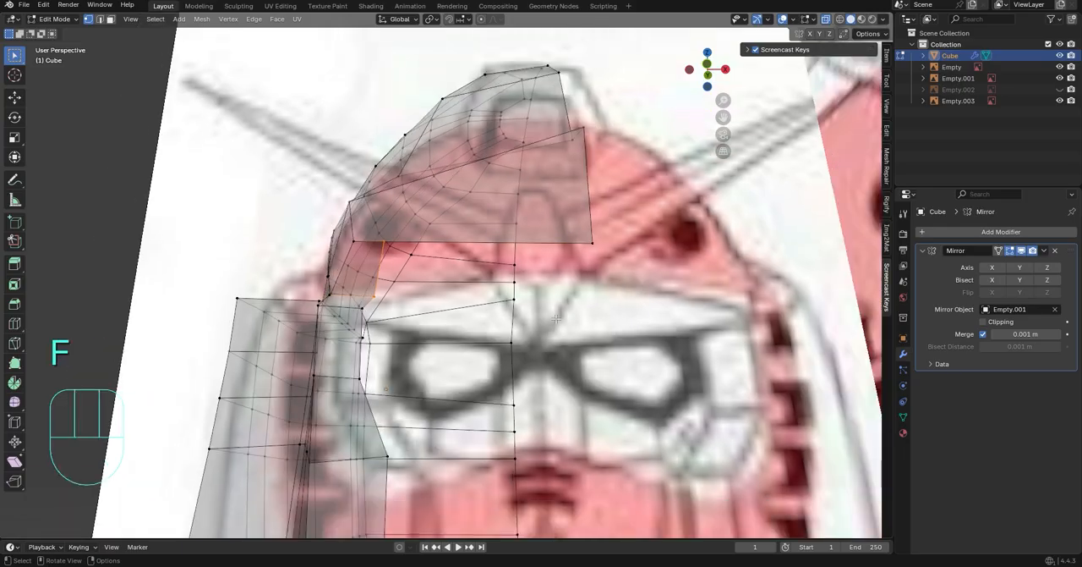
# Bevel the vertical edge line running down the front of the dome and brow with 2 segments
pyautogui.moveTo(335, 231); pyautogui.dragTo(503, 348, button='middle')
pyautogui.keyDown('alt'); pyautogui.click(502, 347); pyautogui.keyUp('alt')
pyautogui.scroll(-2, 490, 295)
pyautogui.keyDown('alt'); pyautogui.click(490, 295); pyautogui.keyUp('alt')
pyautogui.moveTo(501, 249); pyautogui.dragTo(471, 275, button='middle')
pyautogui.scroll(1, 570, 264)
pyautogui.hotkey('ctrl', 'b')
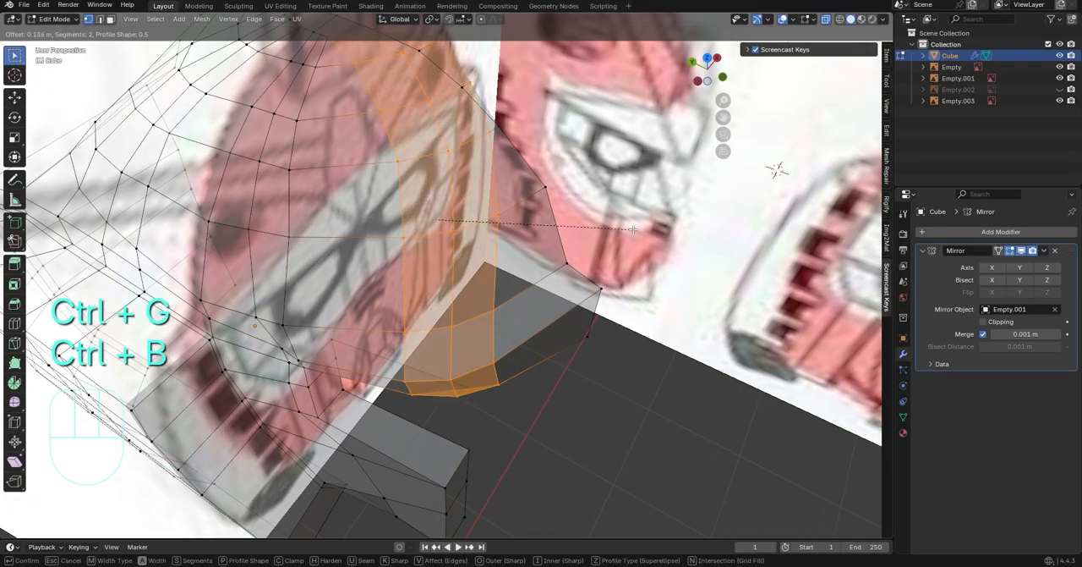
pyautogui.click(632, 228)
# Slide the vertices of the bevelled lines above the brow along their edges to even out the spacing
pyautogui.moveTo(632, 228); pyautogui.dragTo(531, 216, button='middle')
pyautogui.click(469, 121)
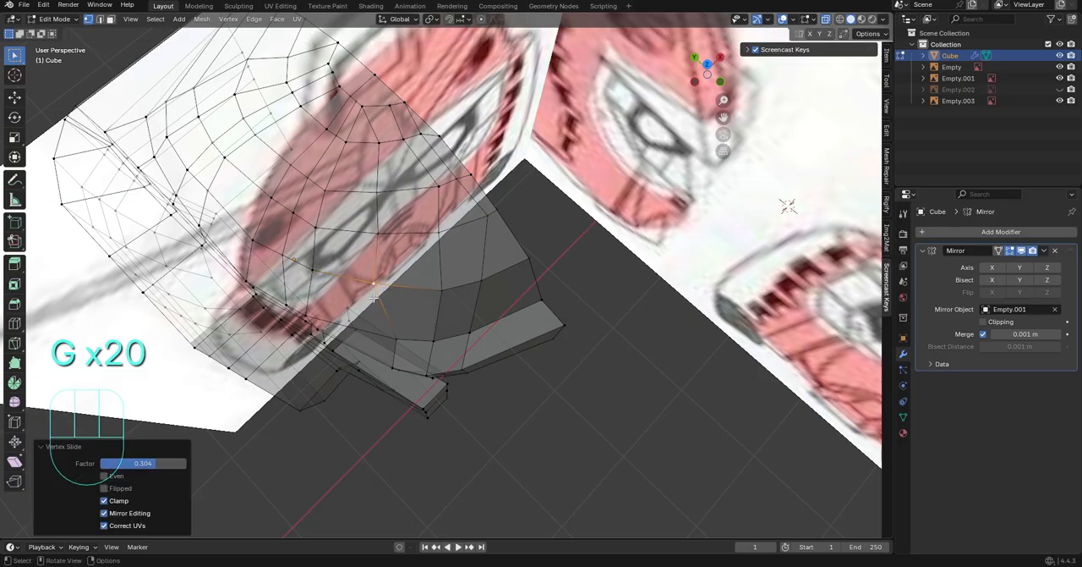
pyautogui.moveTo(374, 298); pyautogui.dragTo(434, 330, button='middle')
pyautogui.press('g')
pyautogui.press('g')
pyautogui.click(398, 343)
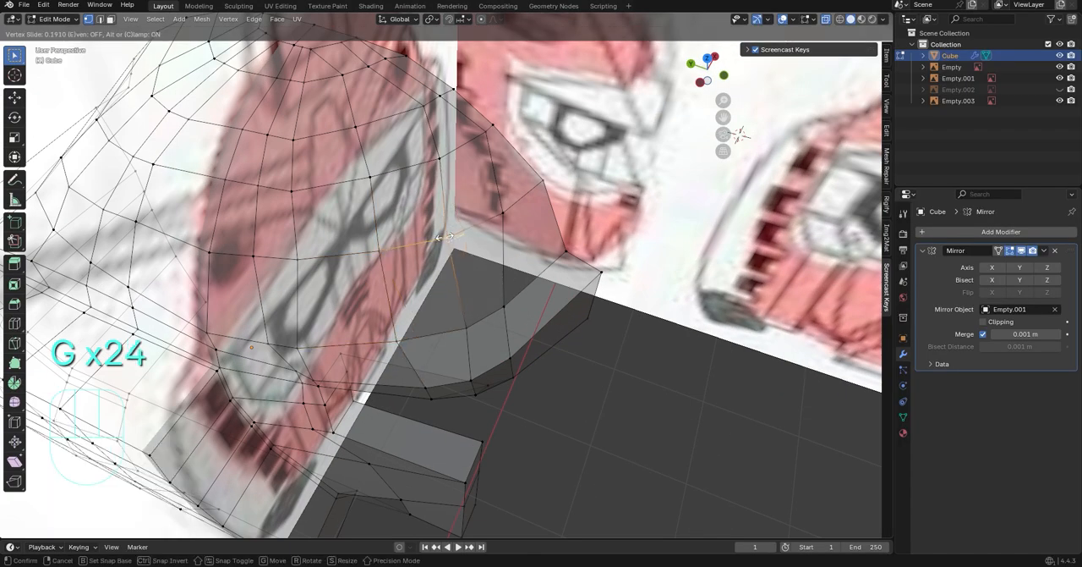
pyautogui.press('g')
pyautogui.press('g')
pyautogui.click(531, 291)
# Slide the vertices along the brow's lower front rim, one of them by a factor of 0.568
pyautogui.click(511, 371)
pyautogui.press('g')
pyautogui.press('g')
pyautogui.click(546, 351)
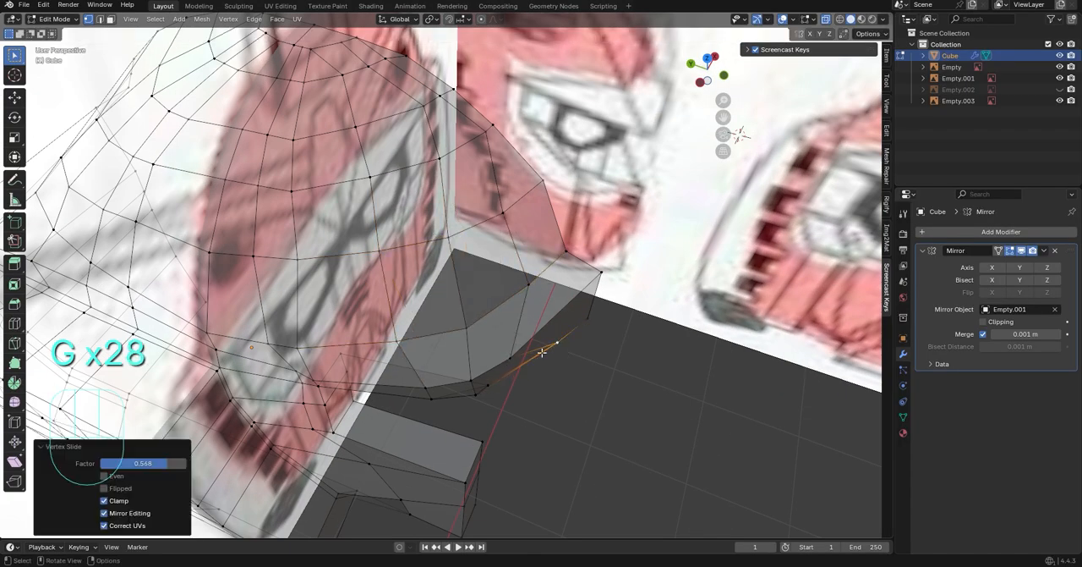
pyautogui.click(510, 354)
# Move the vertices on the brow's inner rim, using Y-axis moves to shape its underside
pyautogui.press('g')
pyautogui.press('g')
pyautogui.click(554, 326)
pyautogui.moveTo(604, 367); pyautogui.dragTo(610, 288, button='middle')
pyautogui.press('g')
pyautogui.click(584, 313)
pyautogui.press('g')
pyautogui.press('y')
pyautogui.click(490, 342)
pyautogui.click(592, 305)
pyautogui.press('g')
pyautogui.press('y')
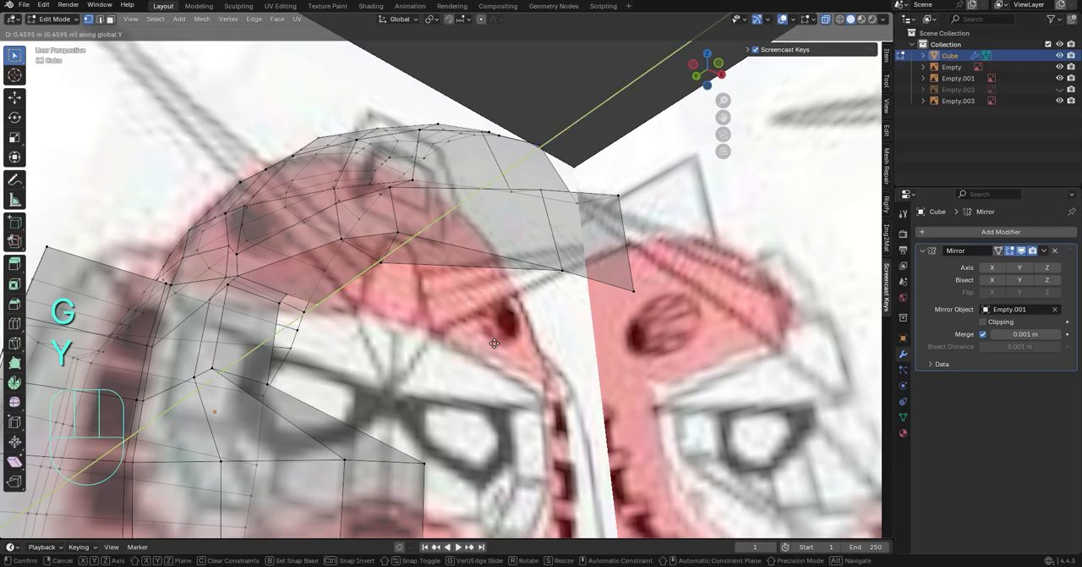
pyautogui.click(495, 343)
# Delete the misshapen face on the brow's underside
pyautogui.moveTo(495, 344); pyautogui.dragTo(468, 393, button='middle')
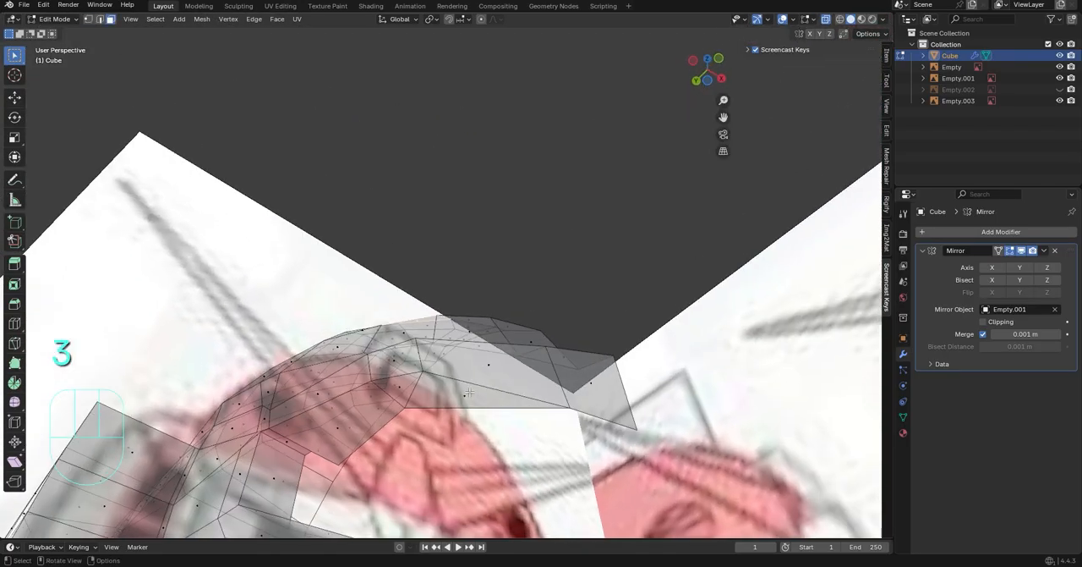
pyautogui.keyDown('ctrl'); pyautogui.click(401, 386); pyautogui.keyUp('ctrl')
pyautogui.press('Delete')
pyautogui.click(530, 427)
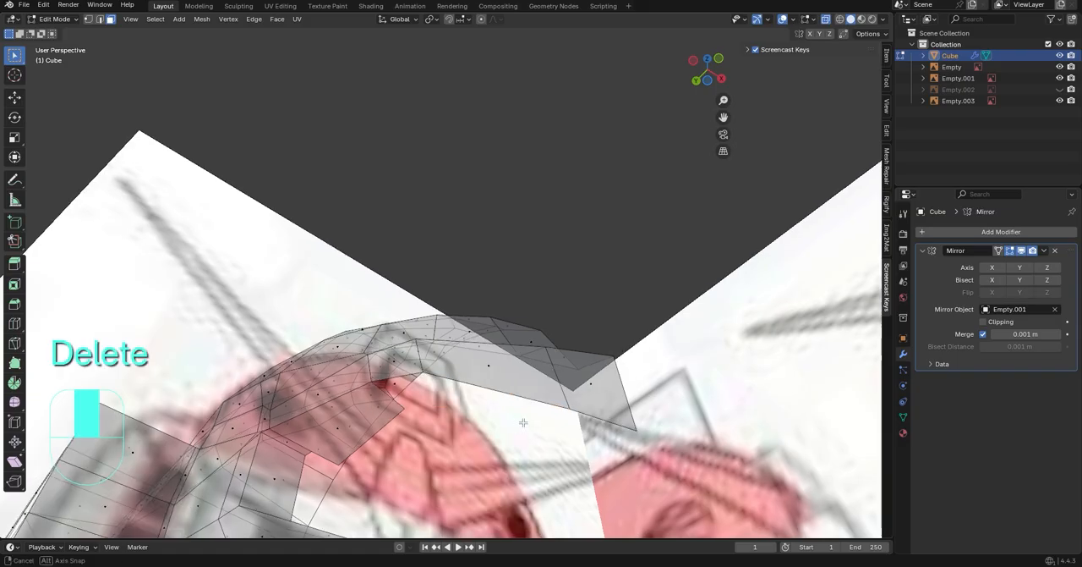
# Fill the open underside of the brow with new faces out to the centre line
pyautogui.moveTo(530, 427); pyautogui.dragTo(480, 394, button='middle')
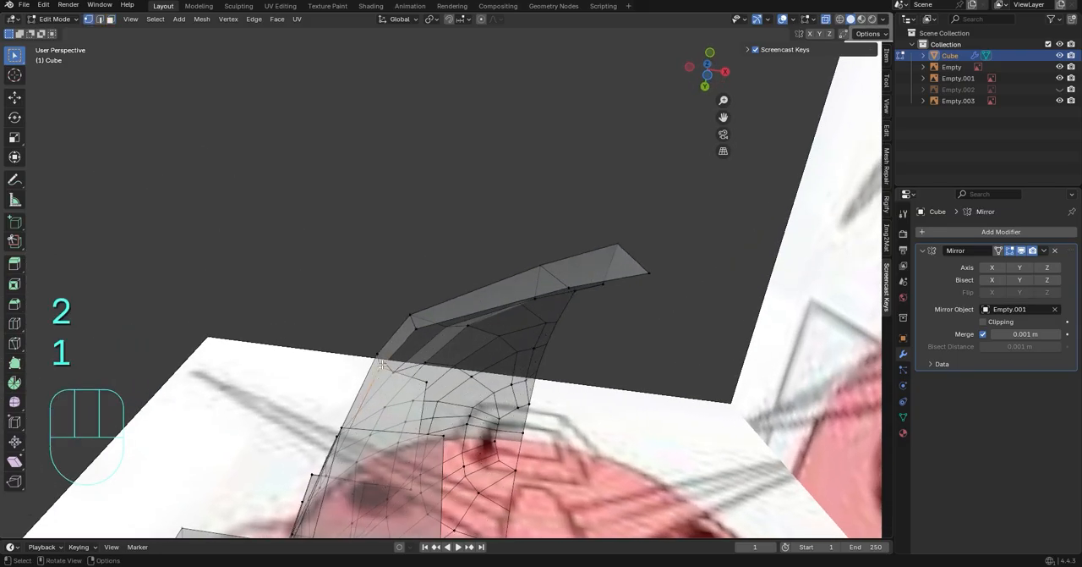
pyautogui.press('f')
pyautogui.press('f')
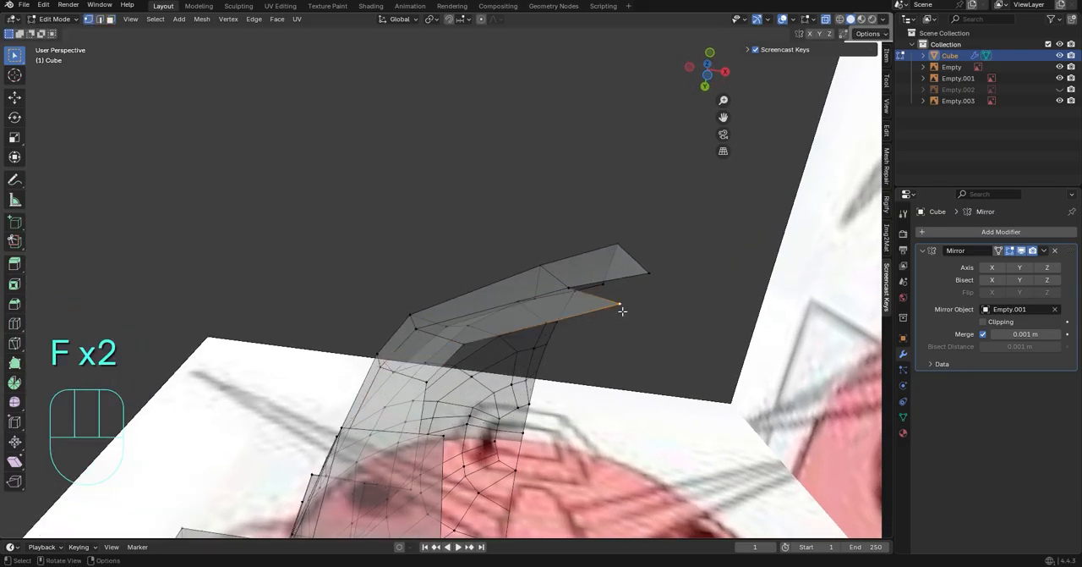
pyautogui.click(570, 337)
pyautogui.click(570, 290)
pyautogui.press('f')
pyautogui.click(580, 292)
# Isolate the head mesh in local view to hide the reference images
pyautogui.moveTo(580, 293); pyautogui.dragTo(592, 380, button='middle')
pyautogui.keyDown('shift'); pyautogui.moveTo(592, 381); pyautogui.dragTo(617, 423, button='middle'); pyautogui.keyUp('shift')
pyautogui.moveTo(617, 423); pyautogui.dragTo(636, 310, button='middle')
pyautogui.moveTo(516, 326); pyautogui.dragTo(544, 251, button='middle')
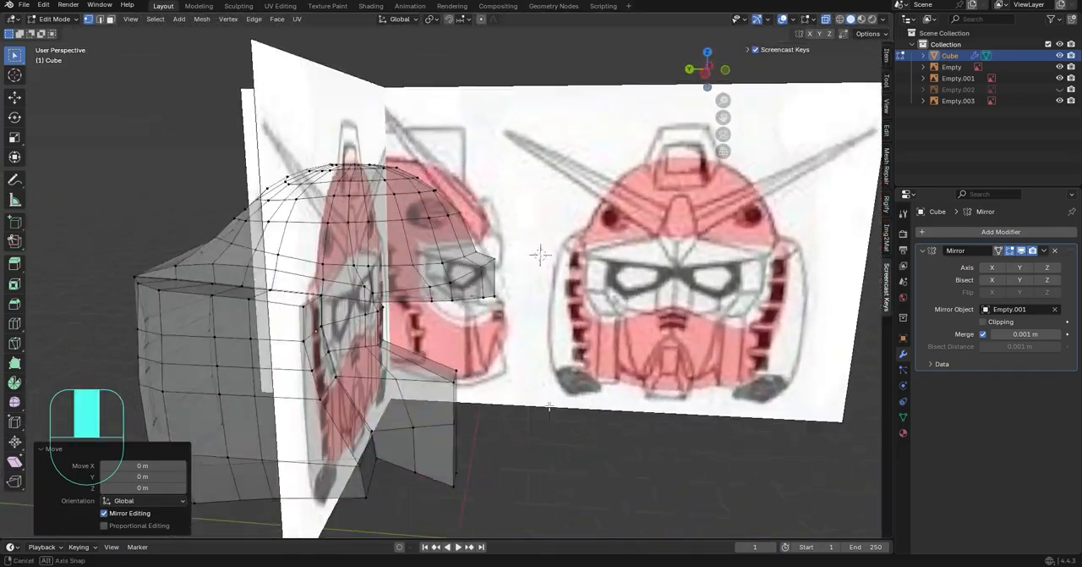
pyautogui.press('KP_Divide')
pyautogui.moveTo(487, 398); pyautogui.dragTo(590, 400, button='middle')
# Slide the vertices of the vertical line on the mouth guard's side along their edges towards the side block
pyautogui.moveTo(487, 389)
pyautogui.mouseDown(button='middle')
pyautogui.moveTo(502, 389)
pyautogui.moveTo(499, 398)
pyautogui.mouseUp(button='middle')
pyautogui.press('g')
pyautogui.press('g')
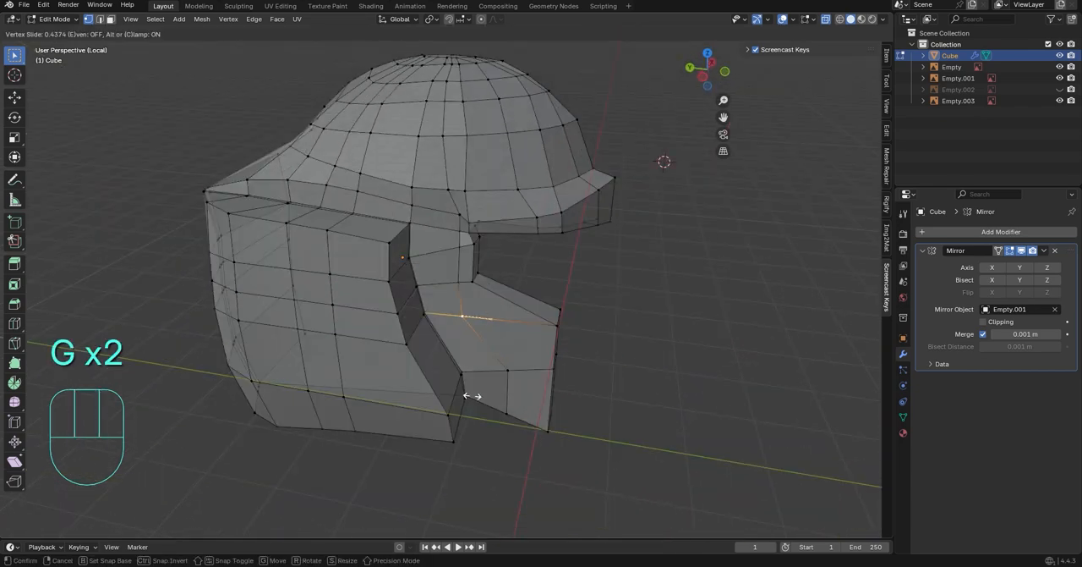
pyautogui.press('g')
pyautogui.press('g')
pyautogui.click(505, 408)
pyautogui.press('g')
pyautogui.press('g')
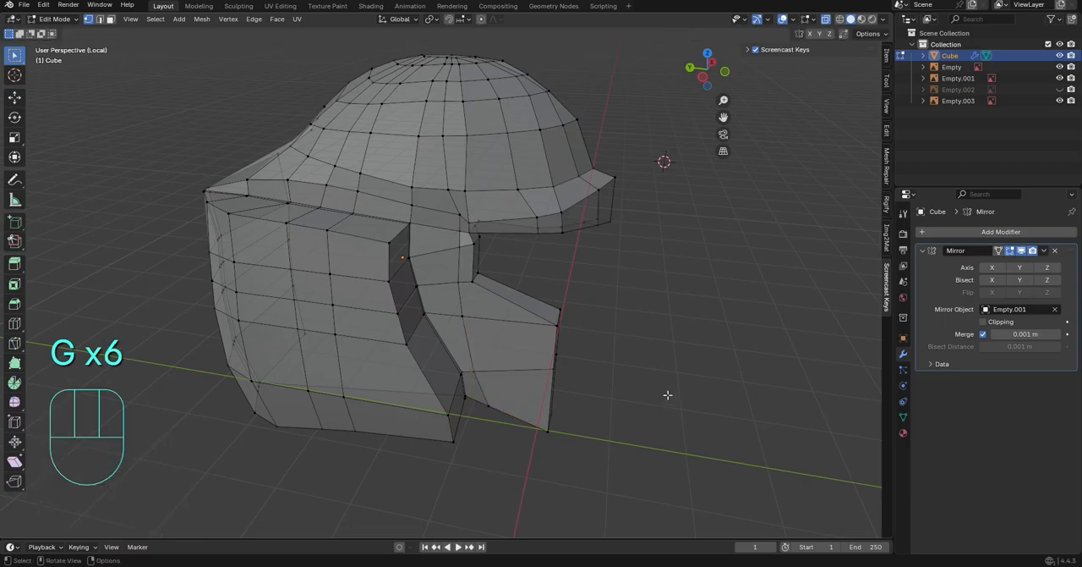
# Fill the gap beneath the brow's outer corner and move the brow's lower-edge vertex 0.024879 m along Z
pyautogui.moveTo(668, 394); pyautogui.dragTo(499, 305, button='middle')
pyautogui.scroll(2, 417, 292)
pyautogui.click(480, 275)
pyautogui.press('f')
pyautogui.press('g')
pyautogui.press('z')
pyautogui.click(475, 279)
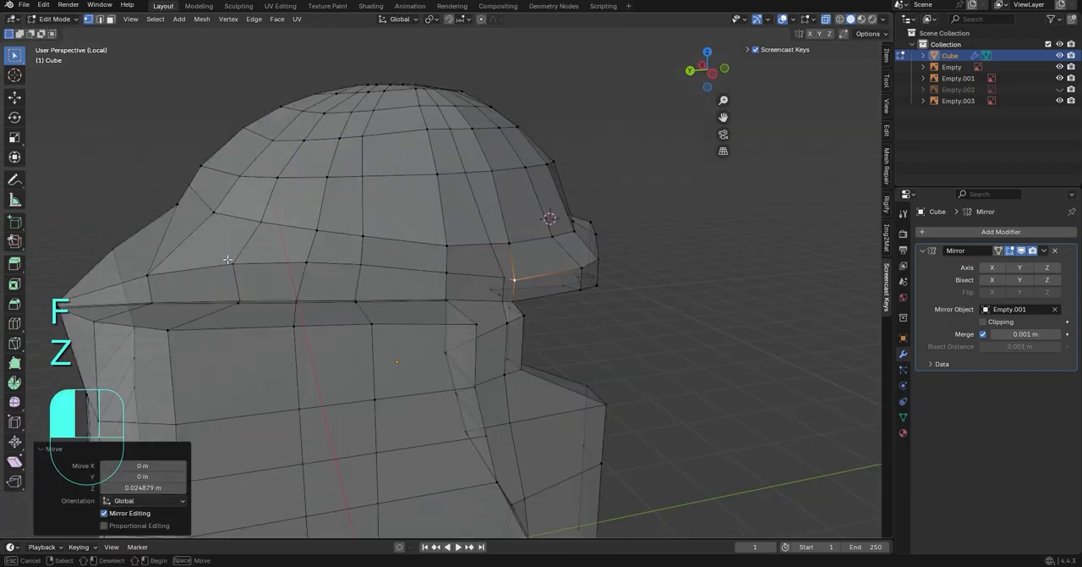